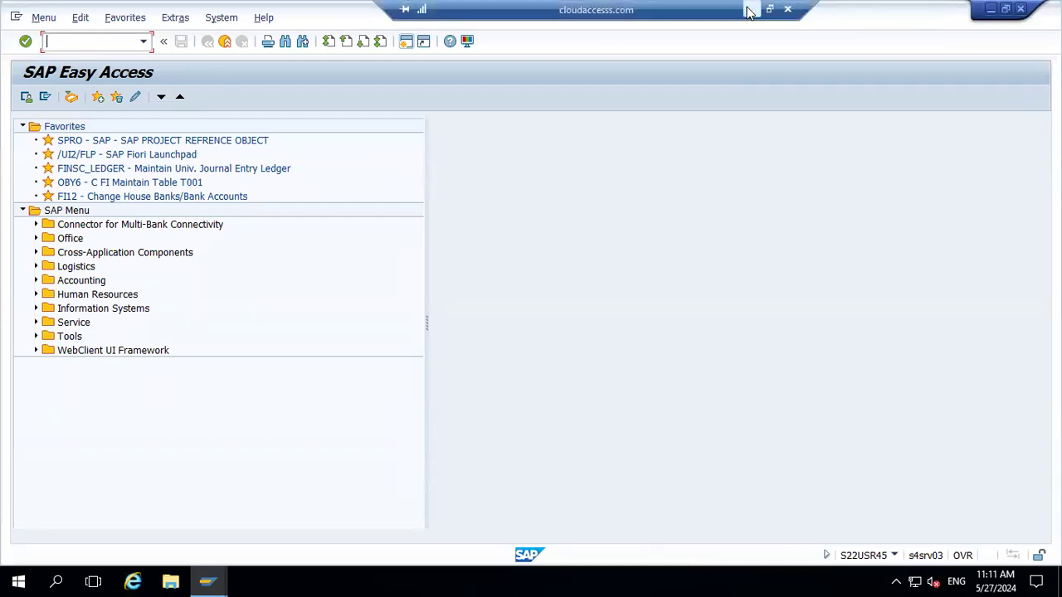
Step: Switch from the remote SAP session to the ACCOUNTS PAYABLE workbook in Excel
left_click(748, 11)
key("alt+Tab")
key("alt+Tab")
key("alt+Tab")
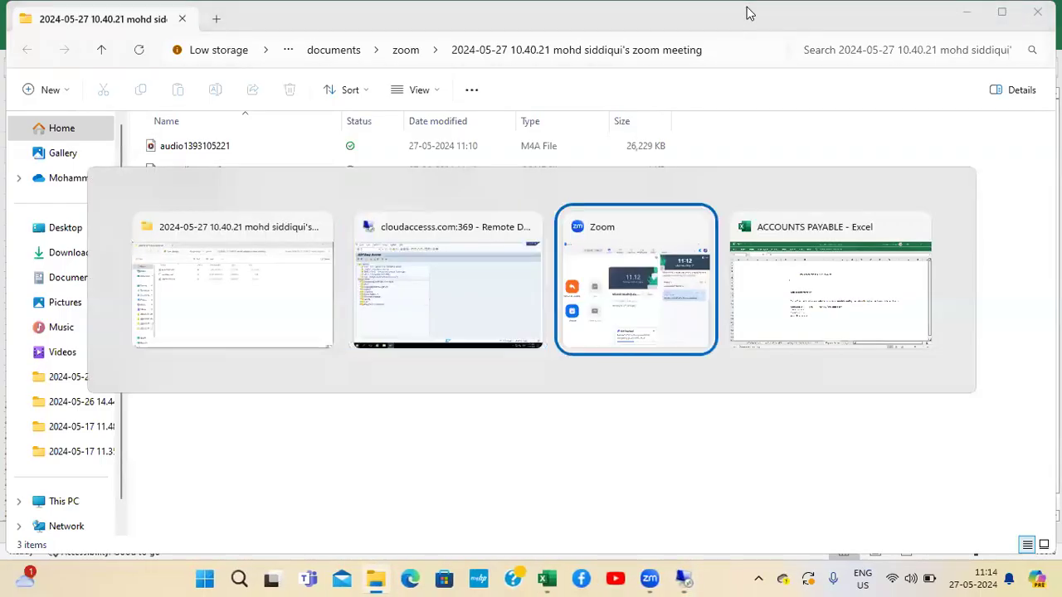
Step: Enter "Define Payment terms" in cell G23 of the Payment terms sheet
left_click(362, 457)
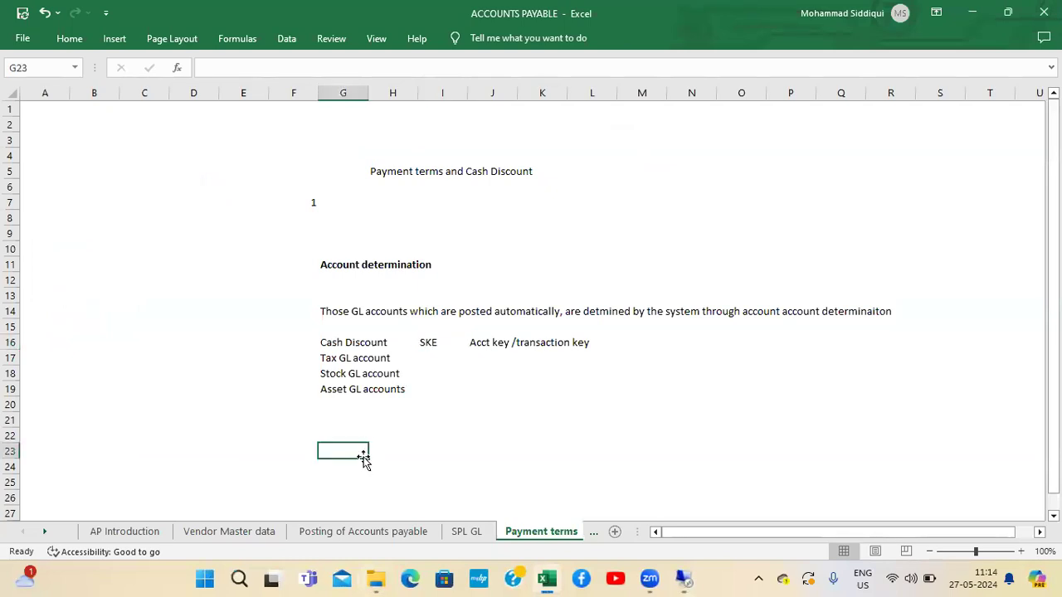
key("Right")
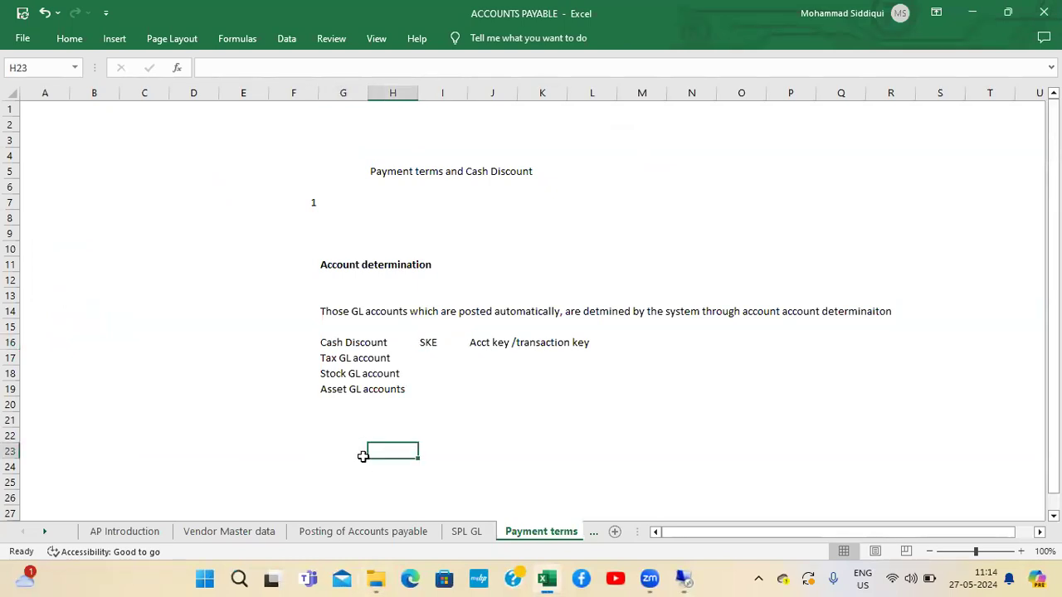
left_click(364, 459)
type("d")
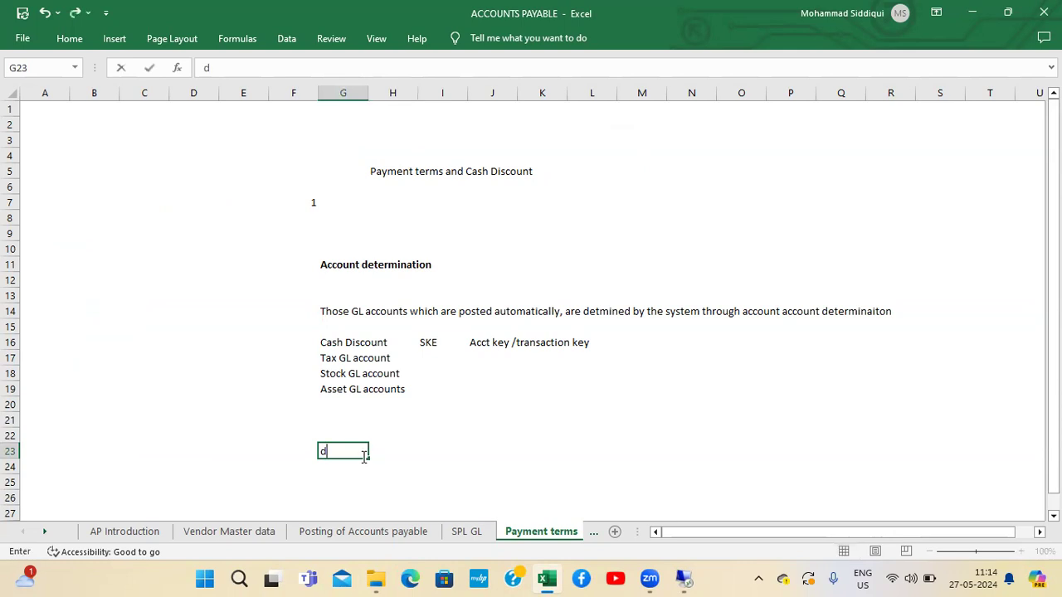
key("BackSpace")
type("E")
key("BackSpace")
type("Dfefi")
key("BackSpace")
key("BackSpace")
key("BackSpace")
key("BackSpace")
type("efine Payment terms")
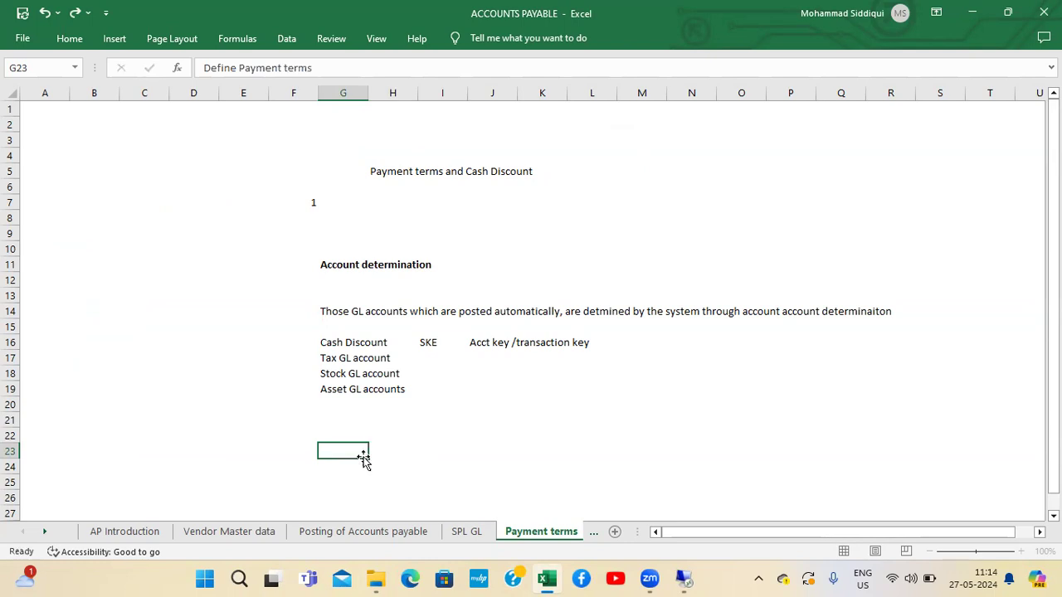
key("Return")
key("Return")
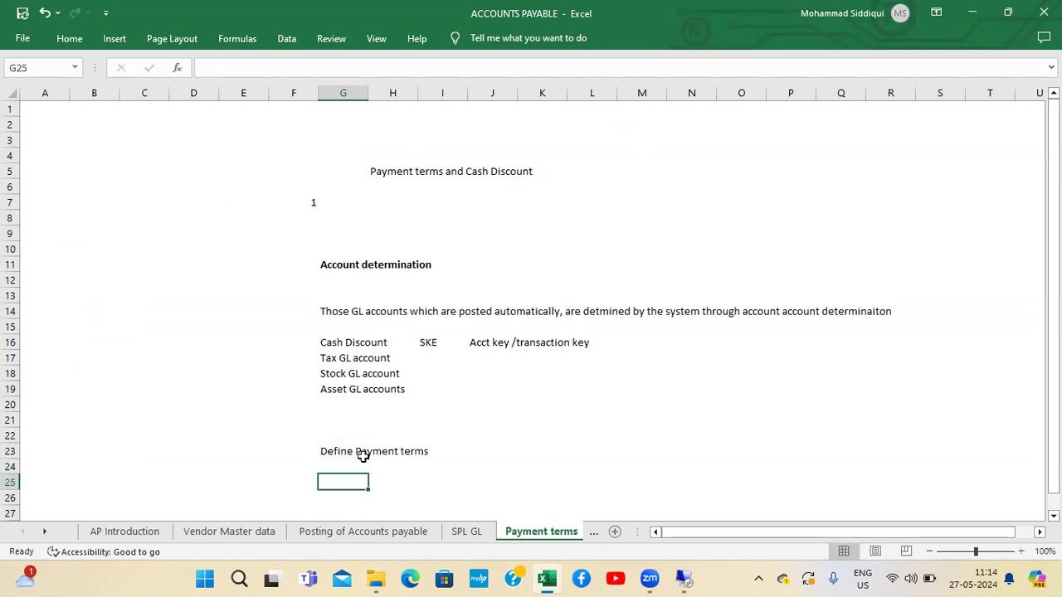
Step: Number the "Define Payment terms" entry by putting 1 in cell F23
key("Up")
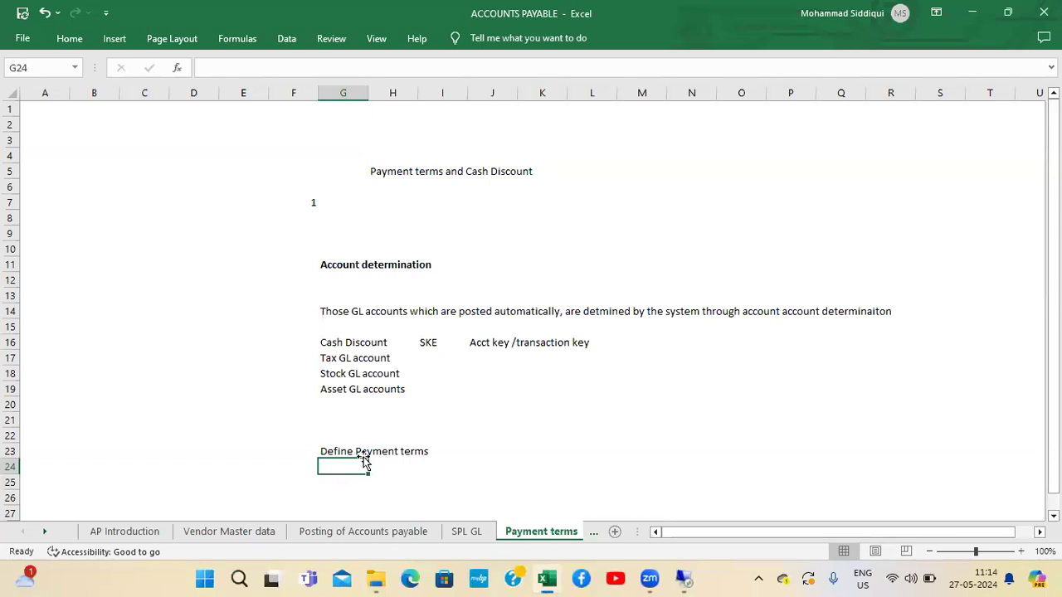
key("Up")
key("Left")
type("1")
key("Right")
Step: Record the transaction code OBB8 in cell K23, on the same row as "Define Payment terms"
key("Right")
key("Right")
key("Right")
key("Right")
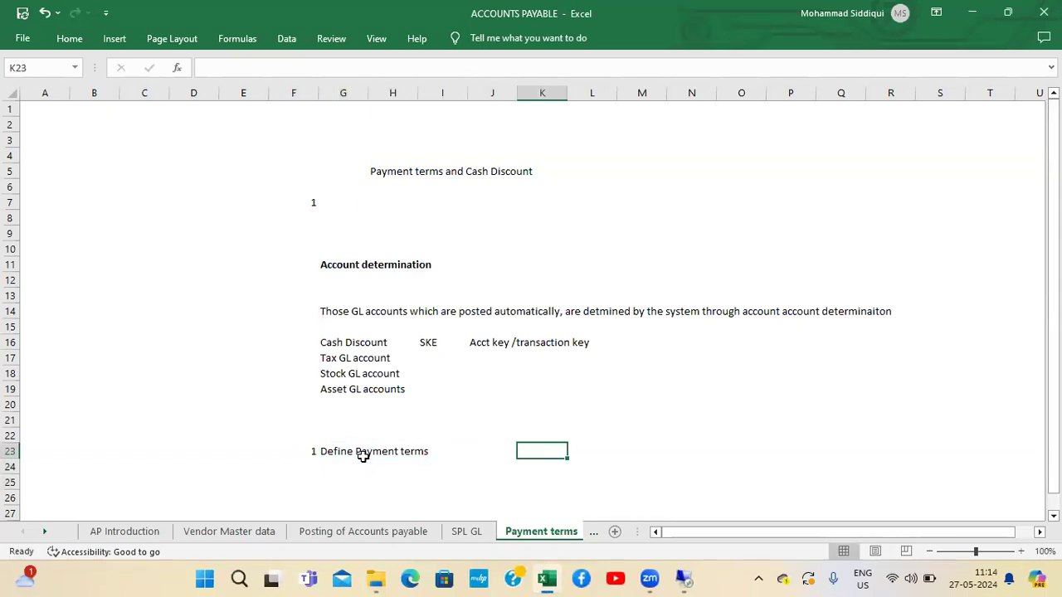
type("OBB8")
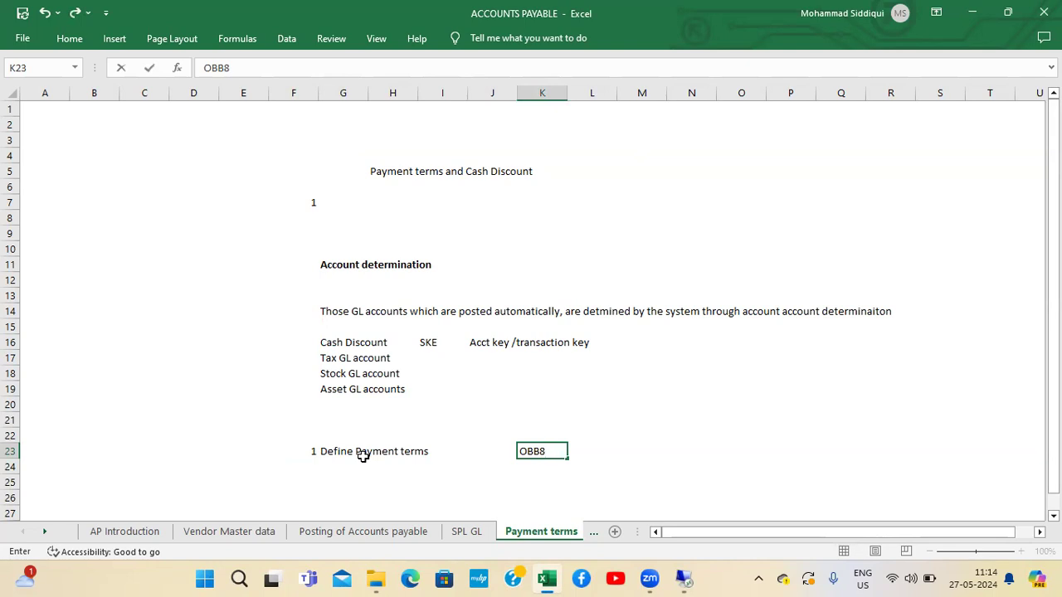
key("Return")
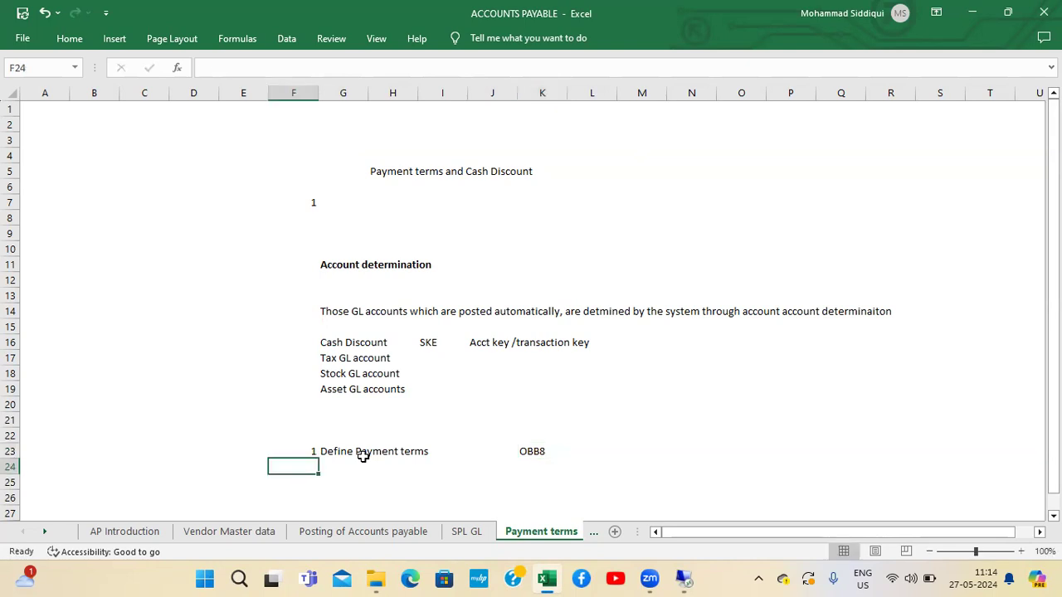
Step: Switch to the remote SAP session, run transaction SPRO and display the customizing implementation guide
key("alt+Tab")
key("alt+Tab")
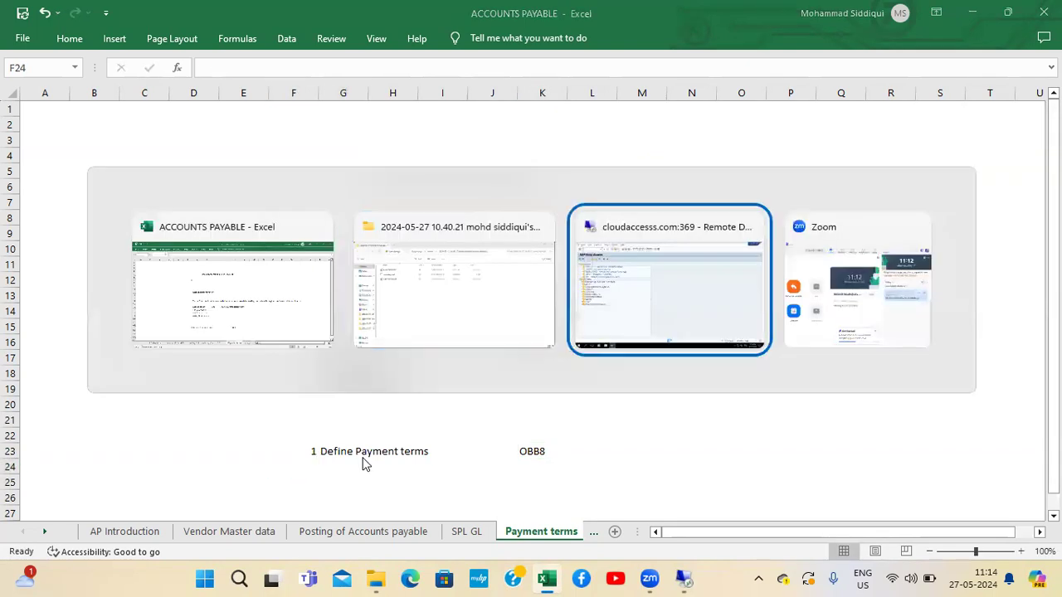
type("SPRO")
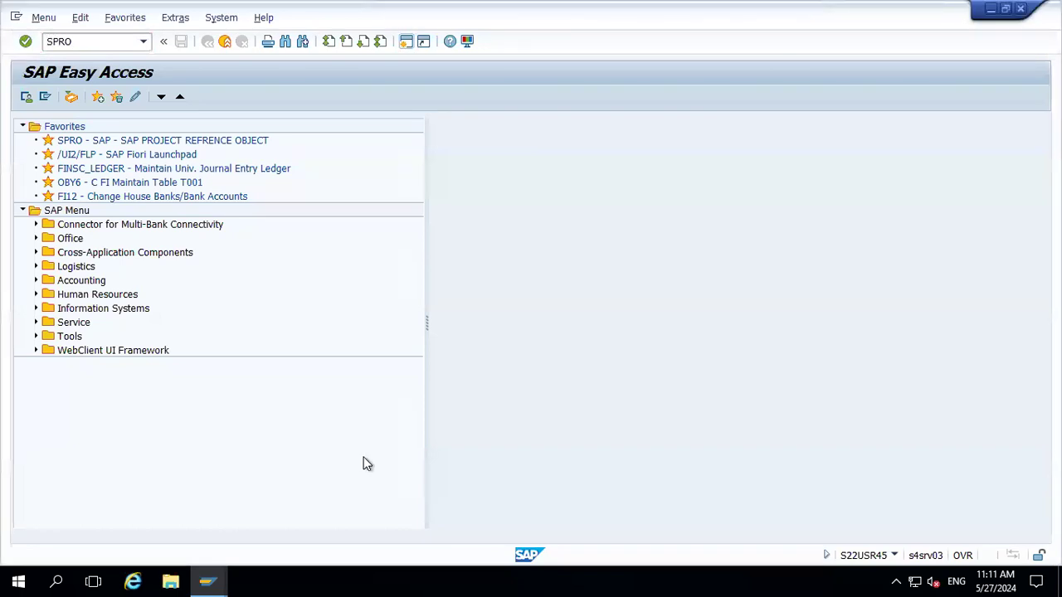
key("Return")
left_click(97, 97)
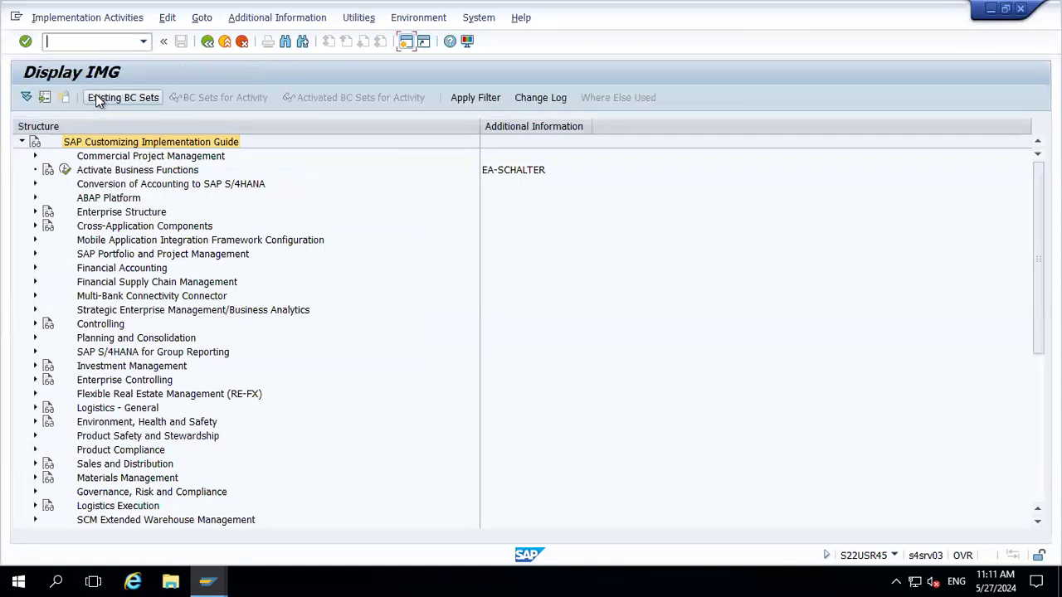
Step: Expand Financial Accounting and its Accounts Receivable and Accounts Payable node in the implementation guide
left_click(141, 271)
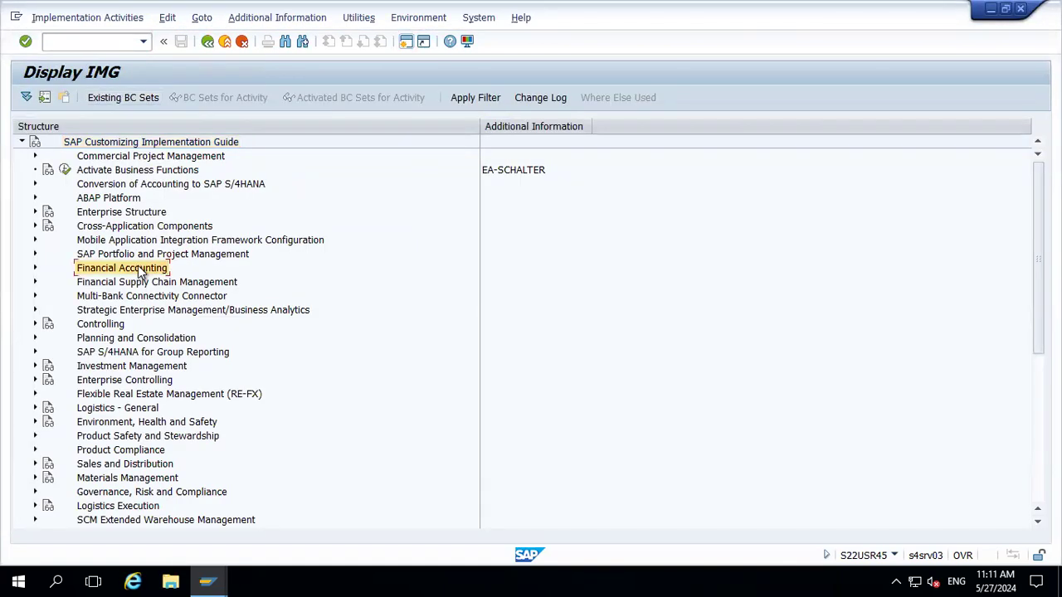
double_click(140, 271)
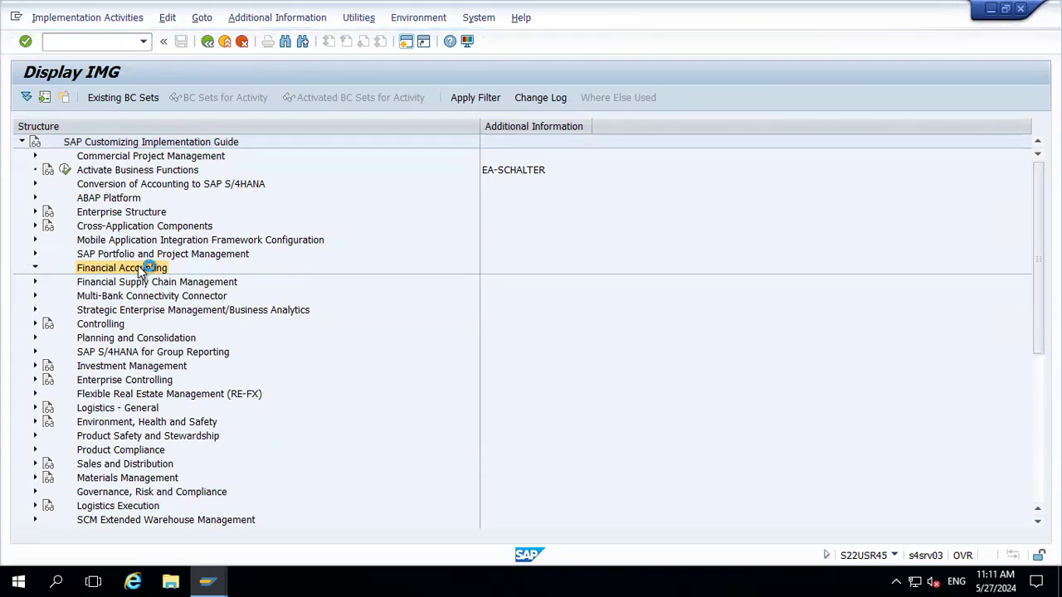
key("Down")
key("Down")
key("Down")
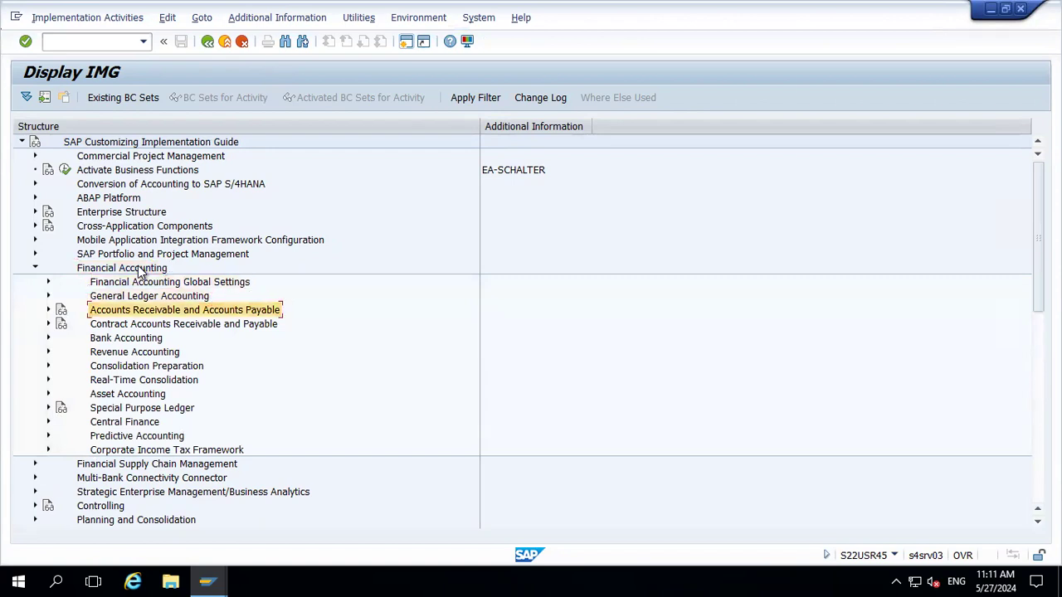
key("Right")
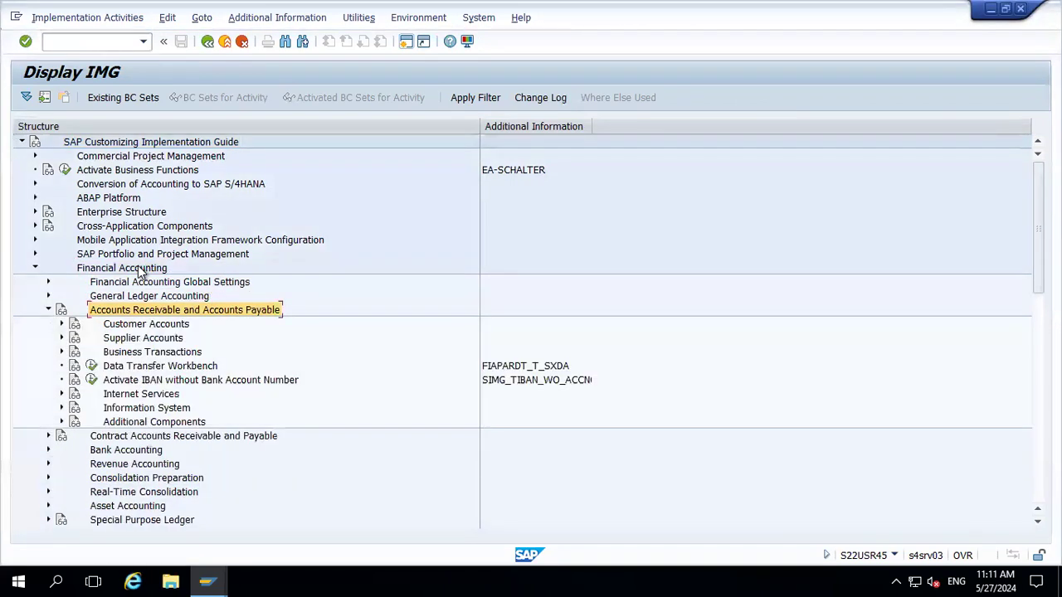
Step: Expand the Business Transactions node under Accounts Receivable and Accounts Payable
key("Down")
key("Down")
key("Down")
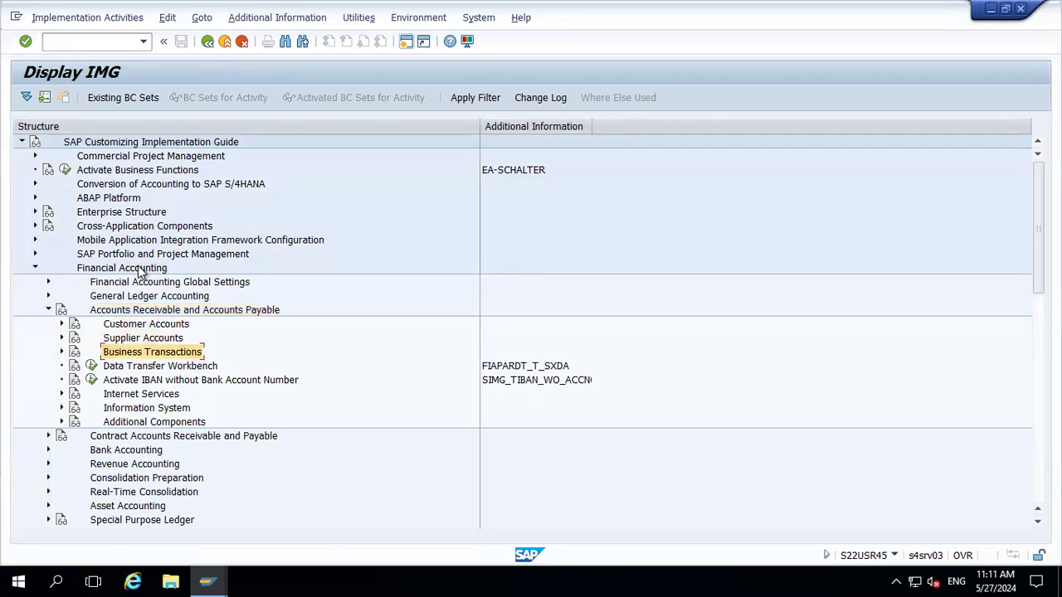
key("Right")
Step: Expand Outgoing Payments under Business Transactions, and its Outgoing Payments Global Settings node
key("Down")
key("Down")
key("Down")
key("Down")
key("Down")
key("Down")
key("Down")
key("Down")
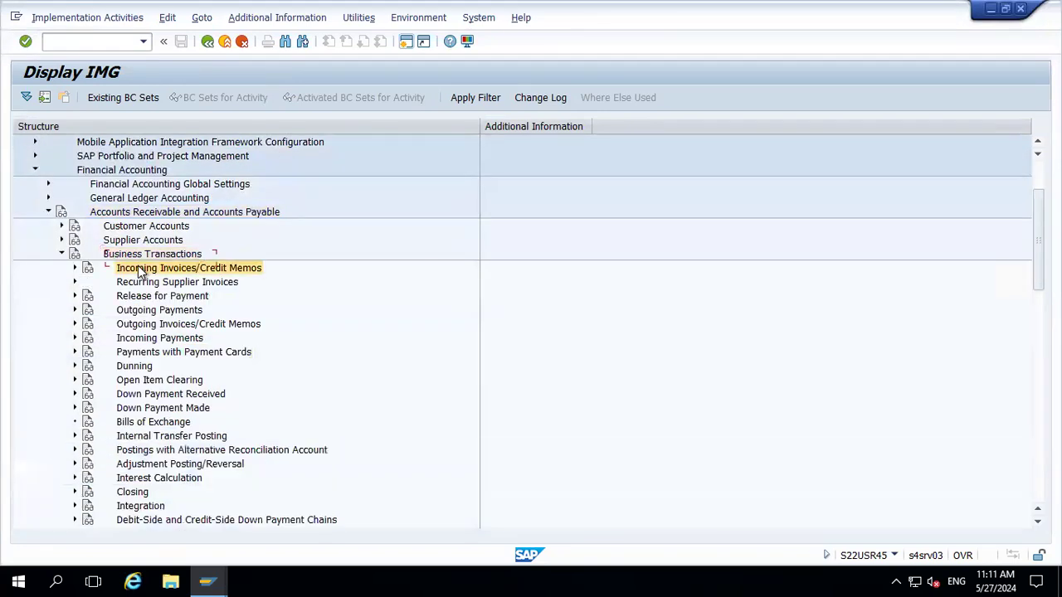
key("Down")
key("Up")
key("Up")
key("Up")
key("Up")
key("Up")
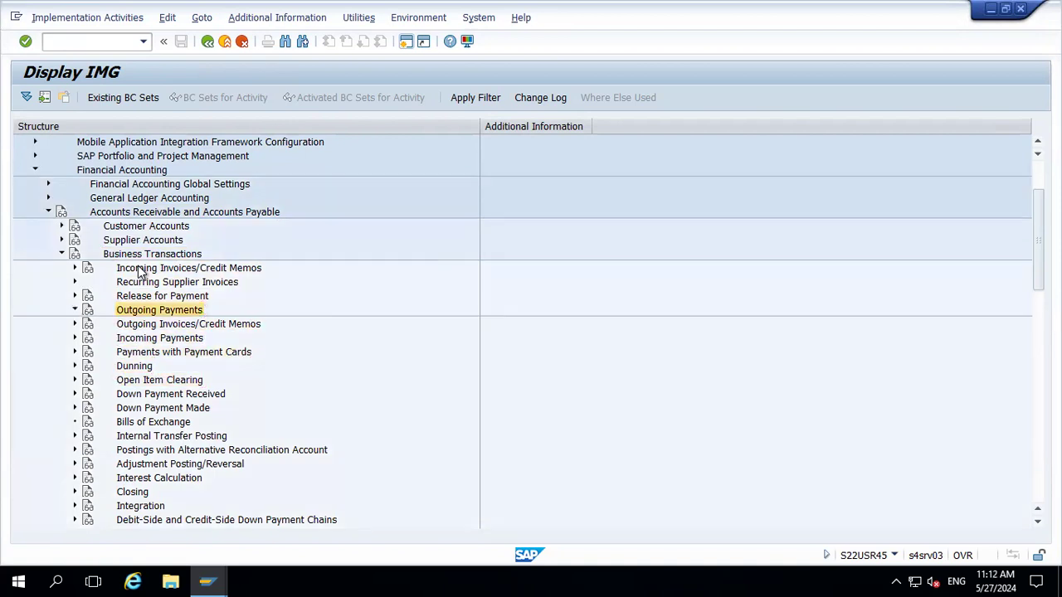
key("Right")
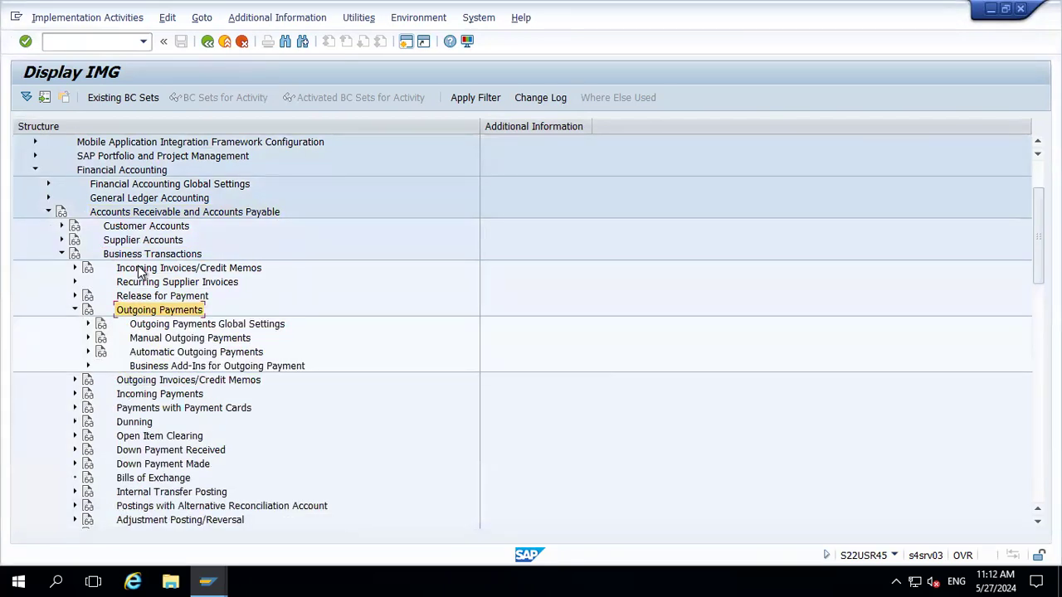
key("Down")
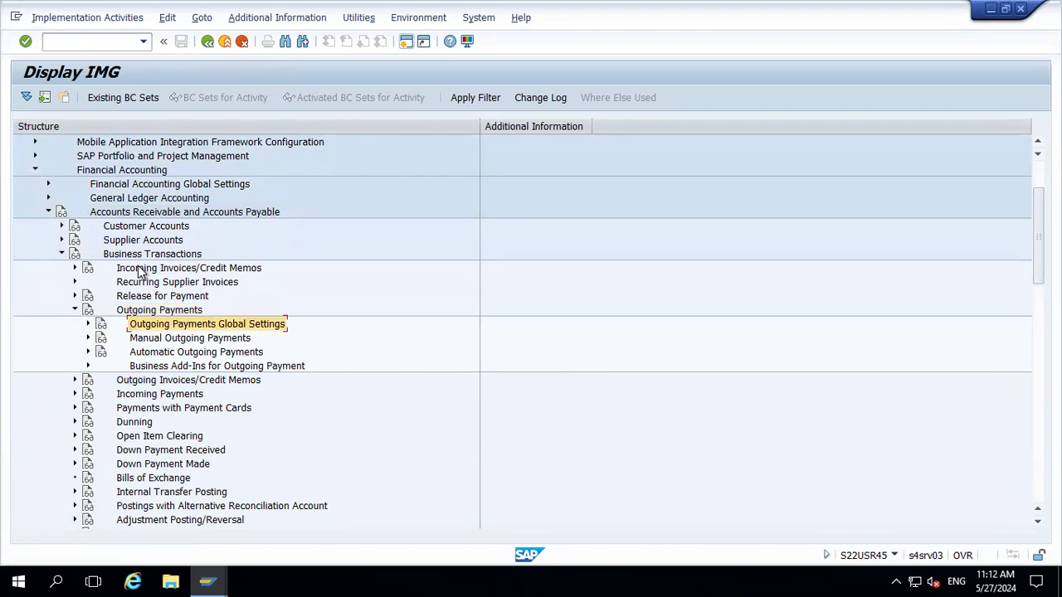
key("Right")
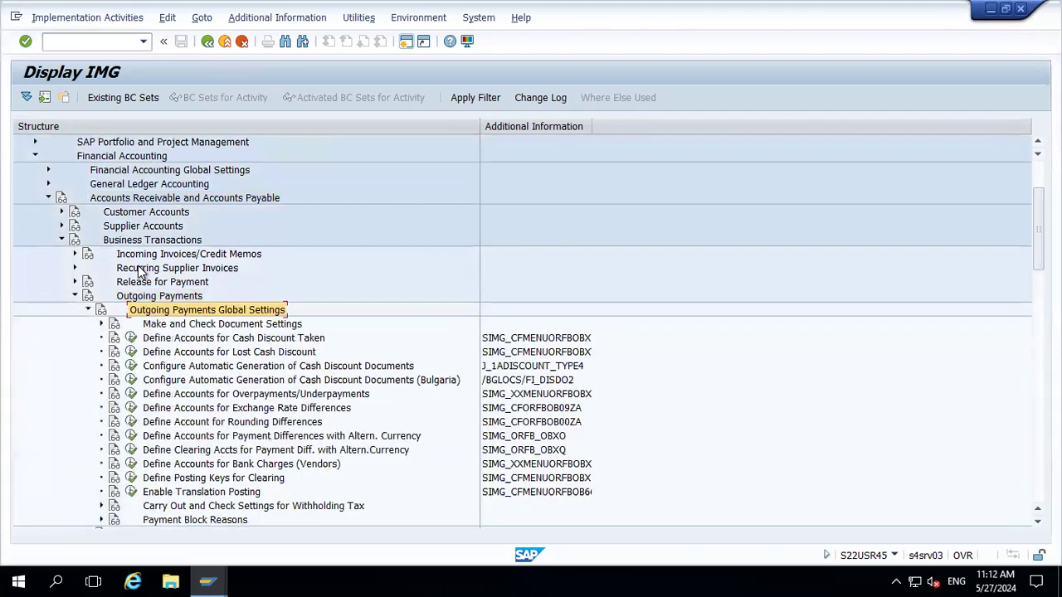
Step: Check the activities under Make and Check Document Settings, then collapse that node
key("Down")
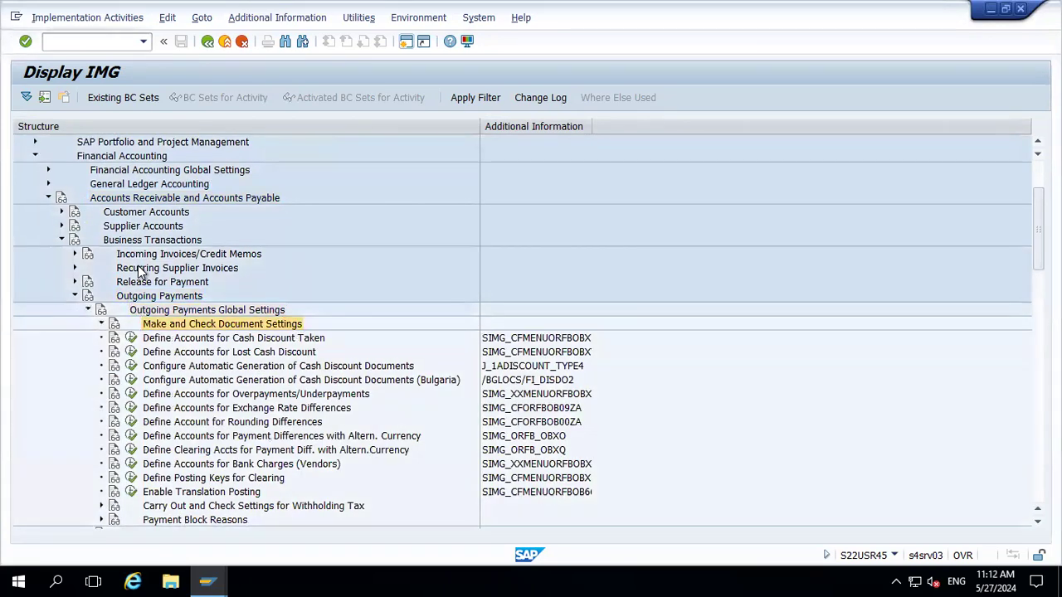
key("Right")
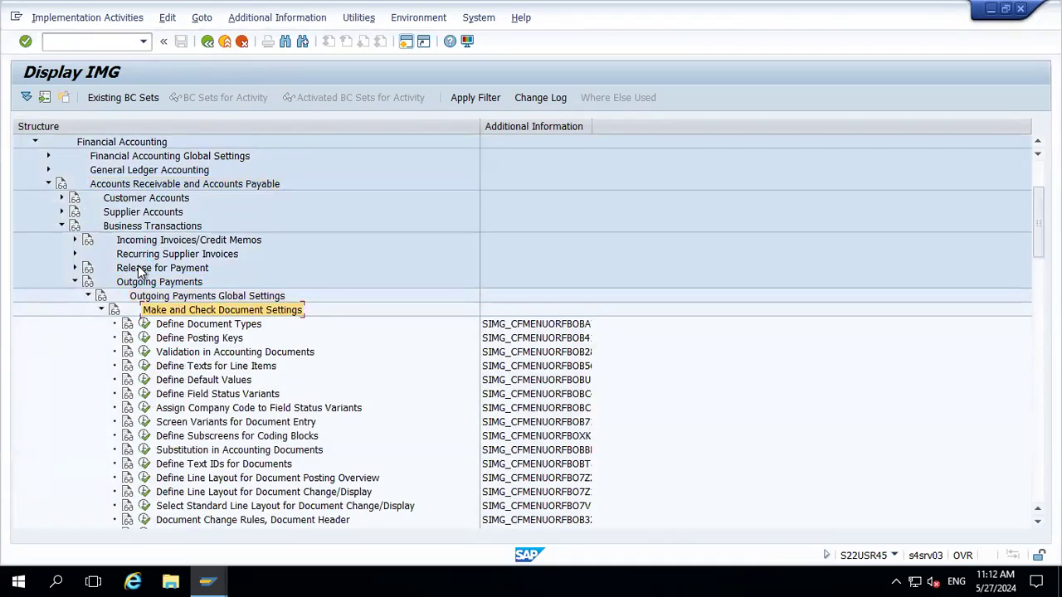
key("Left")
Step: Look through the remaining activities under Outgoing Payments Global Settings for payment terms, and collapse the node
key("Down")
key("Down")
key("Down")
key("Down")
key("Down")
key("Down")
key("Down")
key("Down")
key("Down")
key("Down")
key("Down")
key("Down")
key("Down")
key("Down")
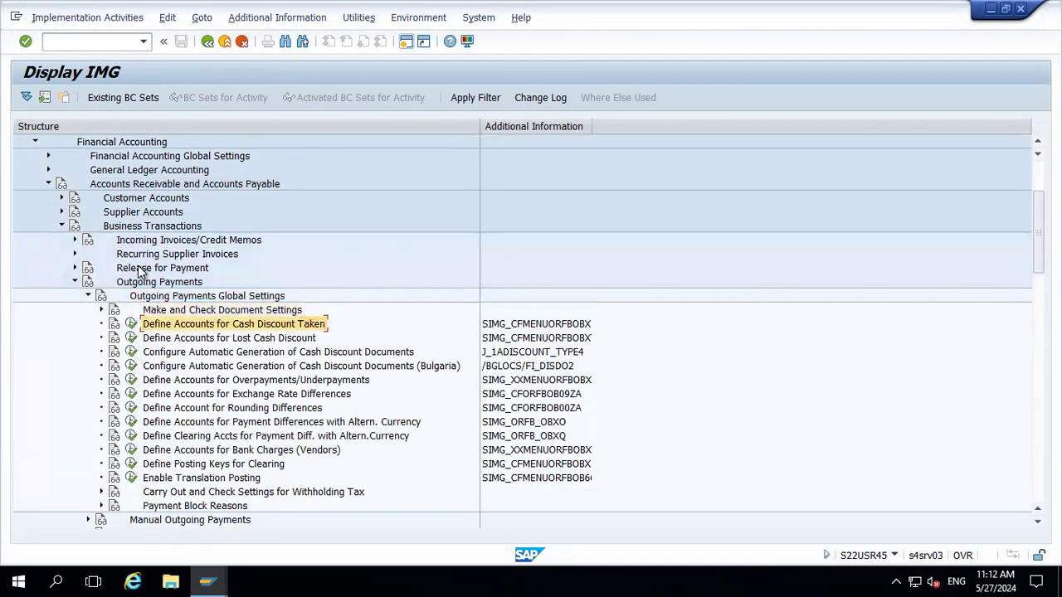
key("Up")
key("Up")
key("Up")
key("Up")
key("Up")
key("Up")
key("Up")
key("Up")
key("Up")
key("Up")
key("Up")
key("Up")
key("Up")
key("Up")
key("Up")
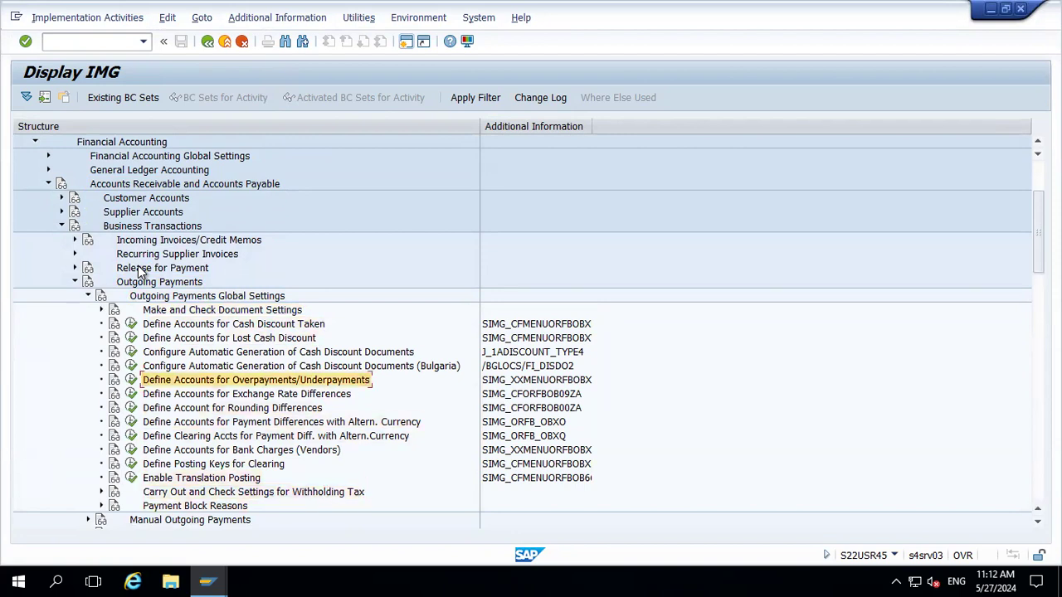
key("Left")
Step: Check the activities under Manual Outgoing Payments for payment terms, and collapse the Outgoing Payments node
key("Down")
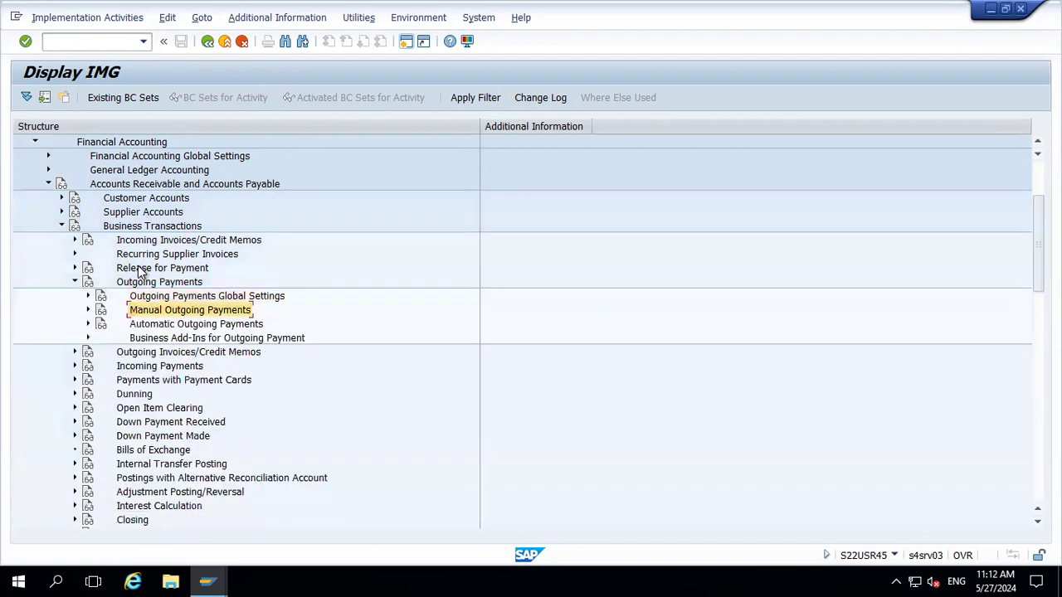
key("Right")
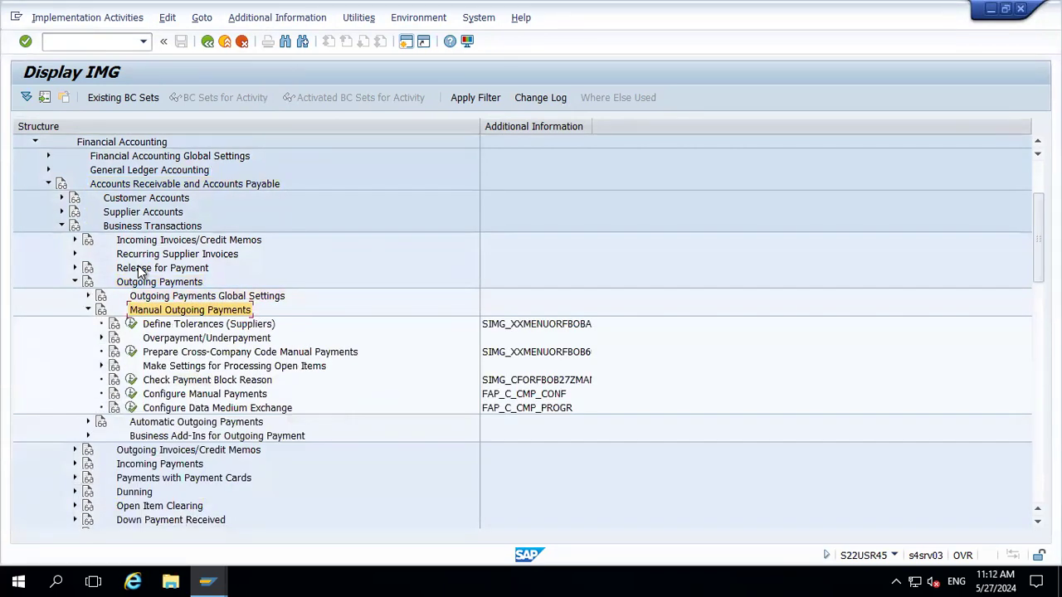
key("Down")
key("Down")
key("Down")
key("Down")
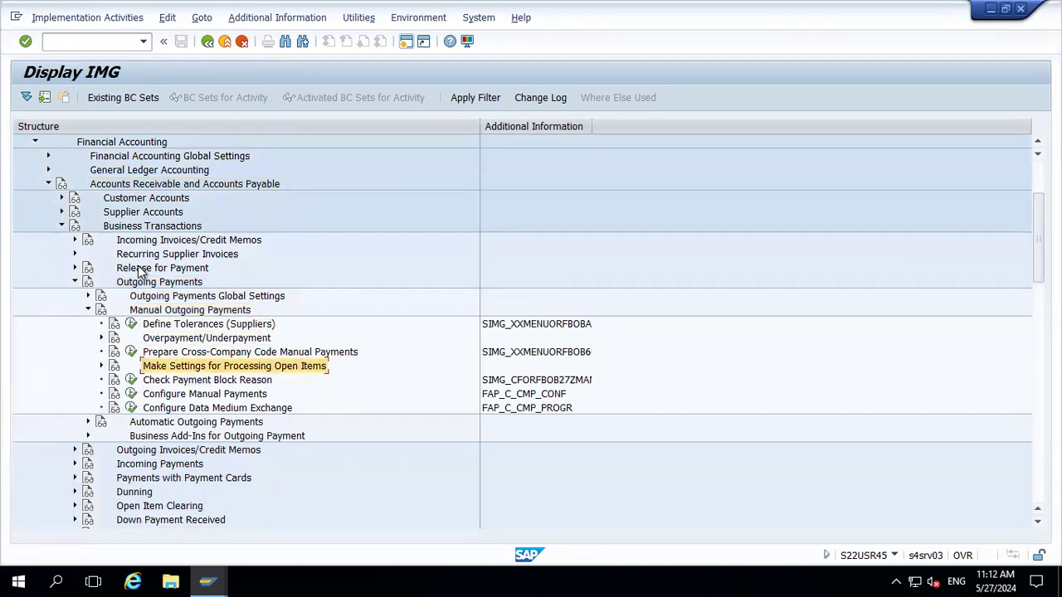
key("Up")
key("Up")
key("Up")
key("Up")
key("Up")
key("Up")
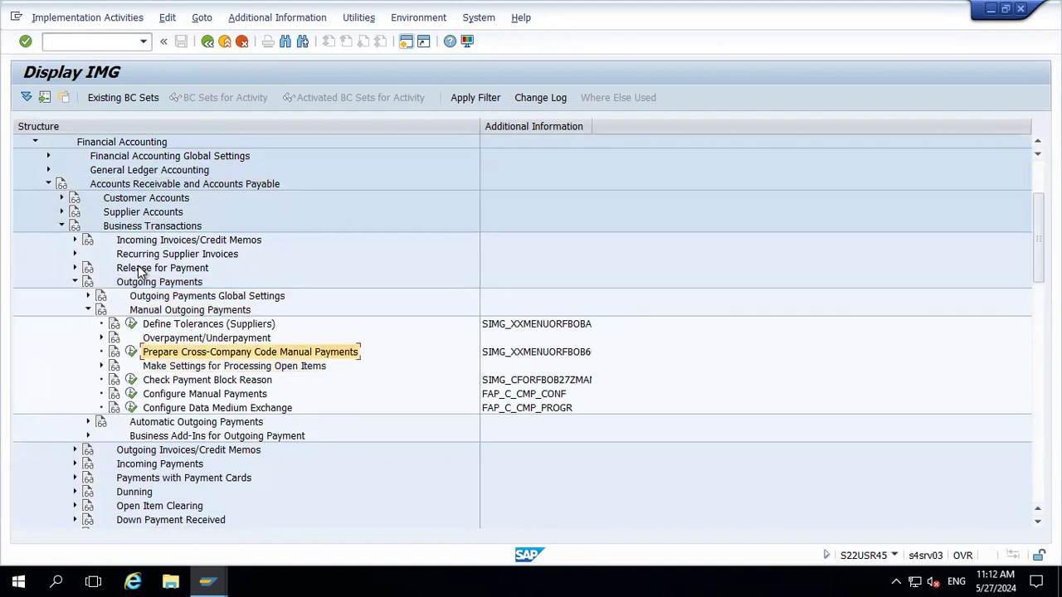
key("Left")
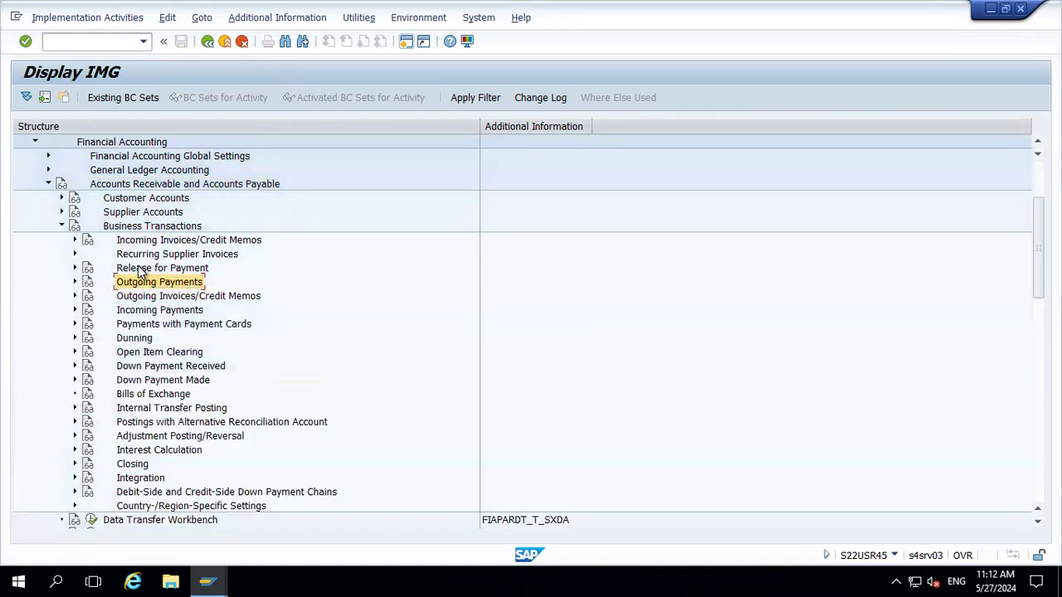
Step: Look through the nodes under Business Transactions for the one that may hold the payment terms activity
key("Down")
key("Down")
key("Down")
key("Down")
key("Down")
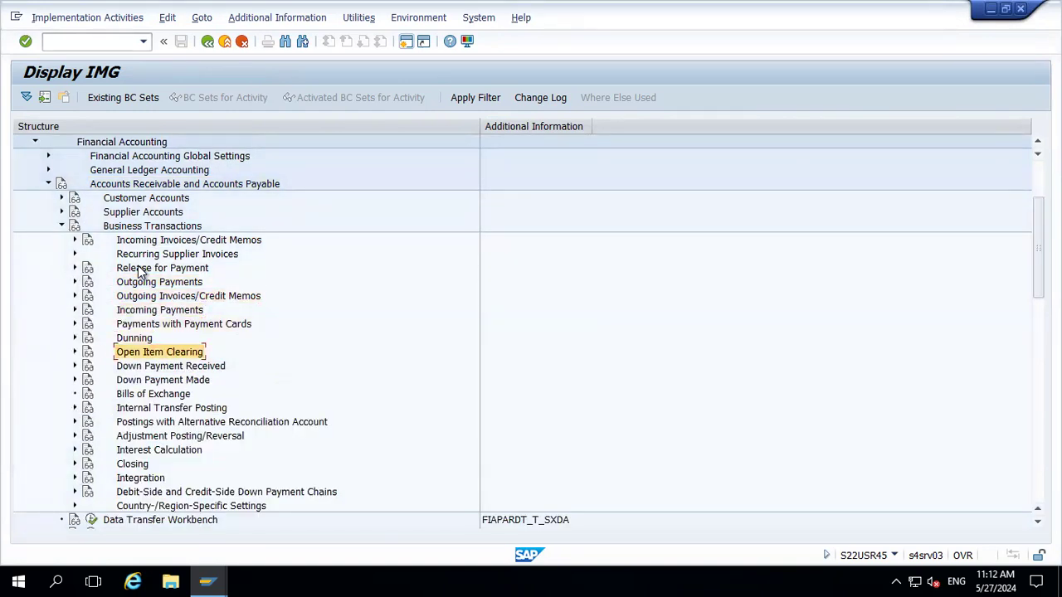
key("Down")
key("Up")
key("Up")
key("Up")
key("Up")
key("Up")
key("Up")
key("Up")
key("Up")
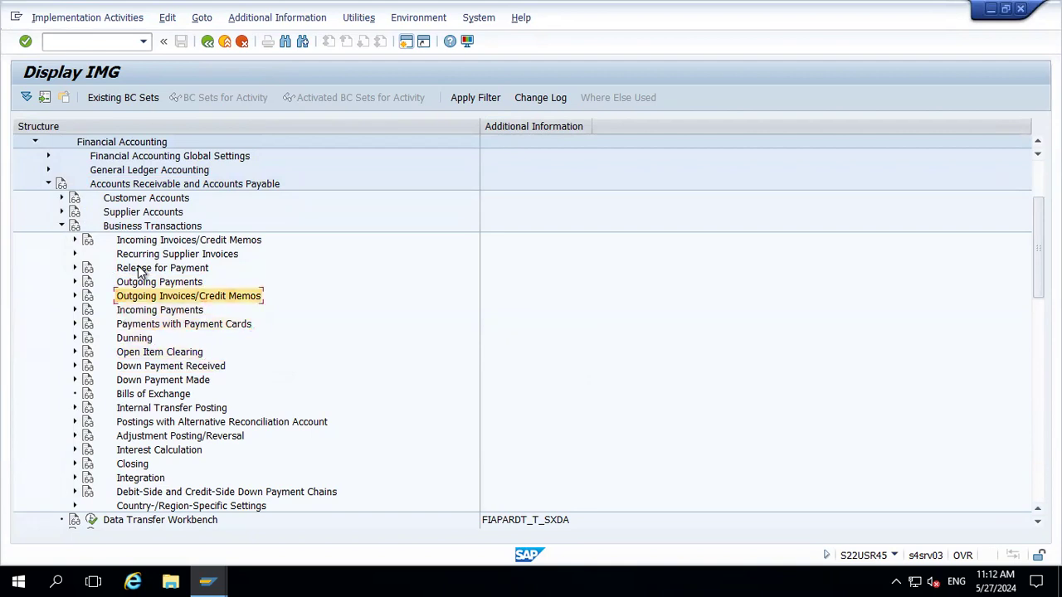
key("Up")
Step: Expand Outgoing Invoices/Credit Memos under Business Transactions and select its first Maintain Terms of Payment activity
key("Down")
key("Down")
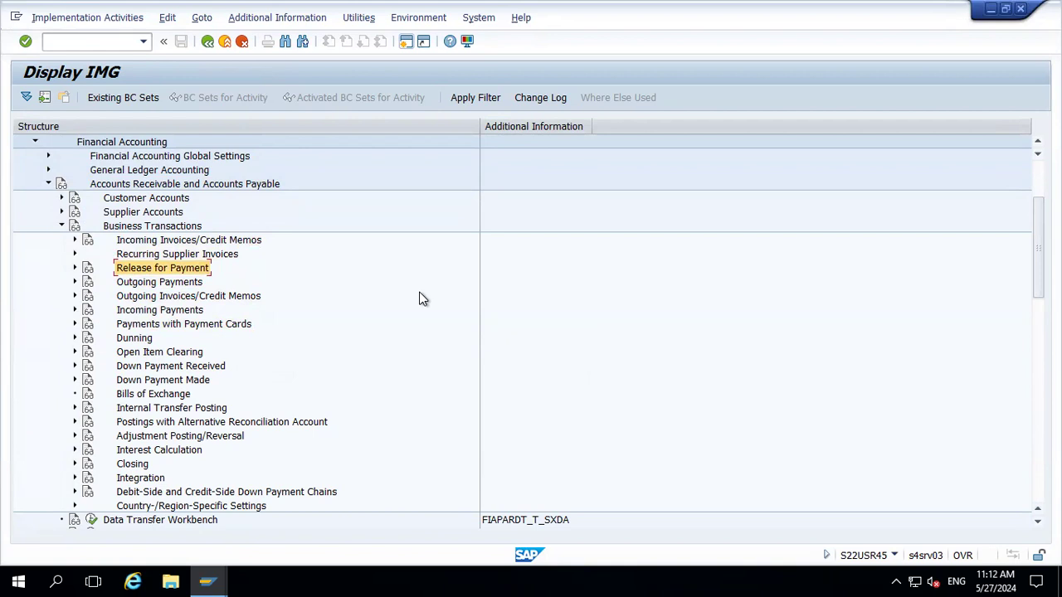
key("Down")
key("Down")
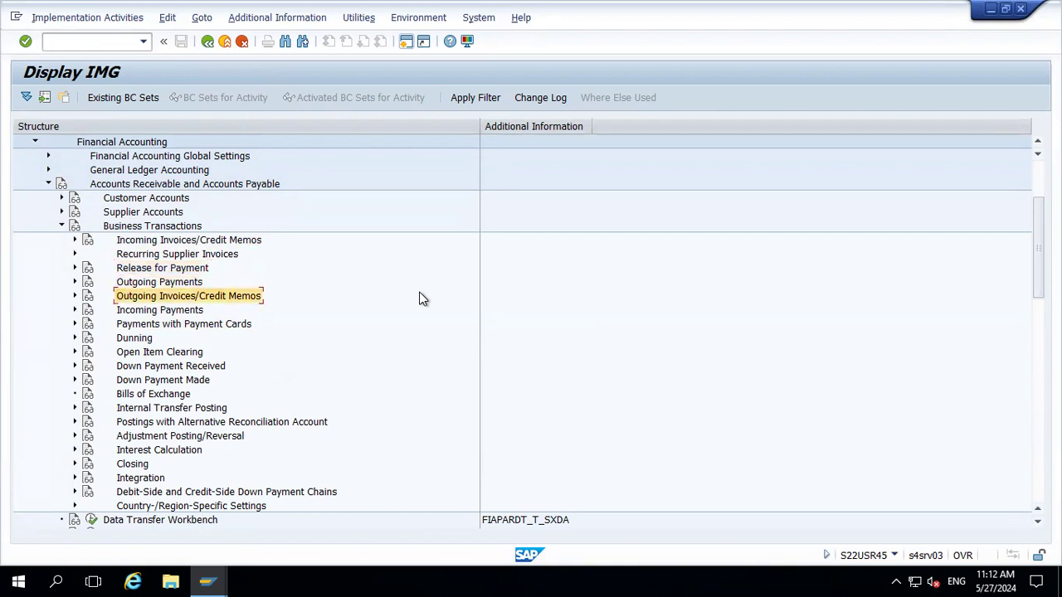
key("Right")
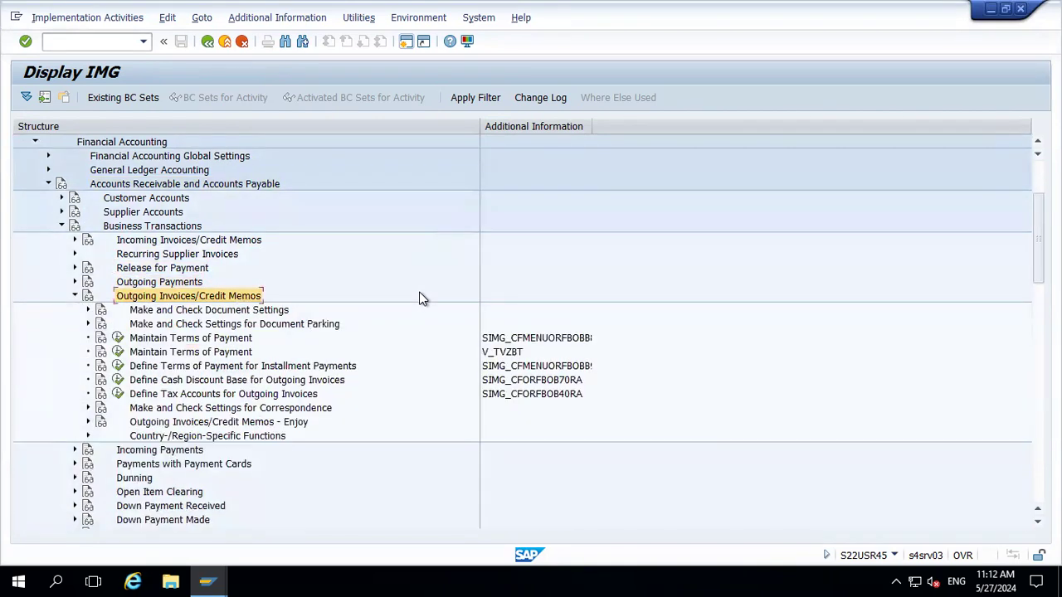
key("Down")
key("Down")
key("Down")
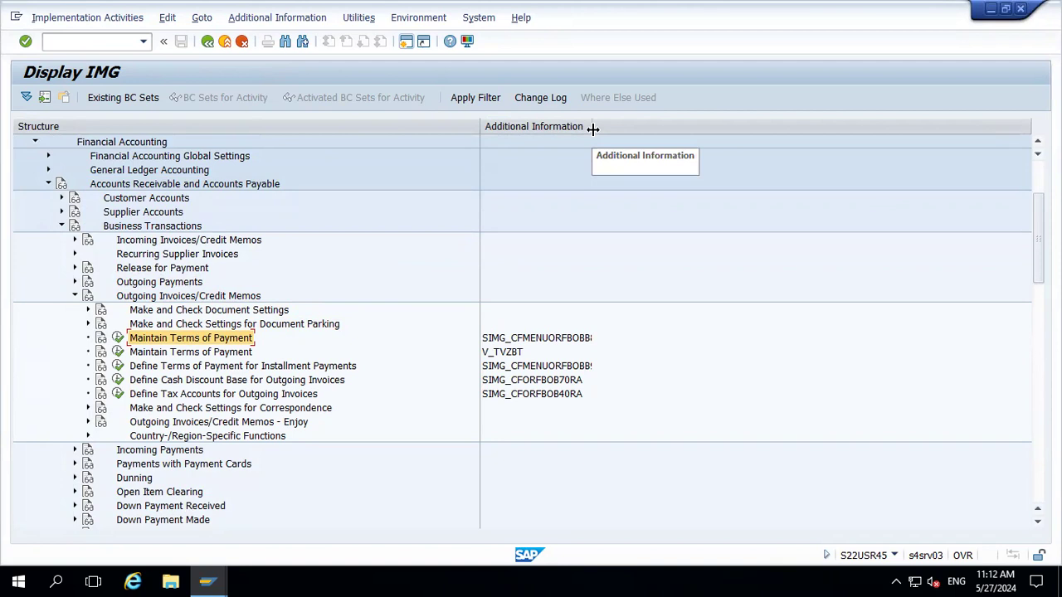
Step: Widen the Additional Information column to check the full identifier of the first Maintain Terms of Payment activity, and reselect that activity
left_click_drag(592, 129, 667, 129)
left_click(585, 342)
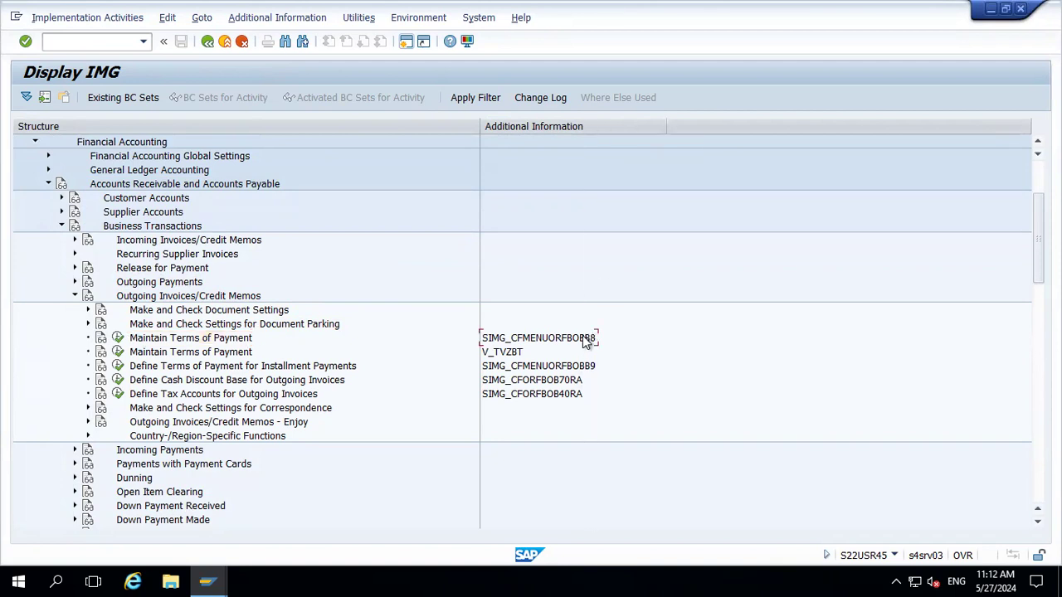
left_click(175, 341)
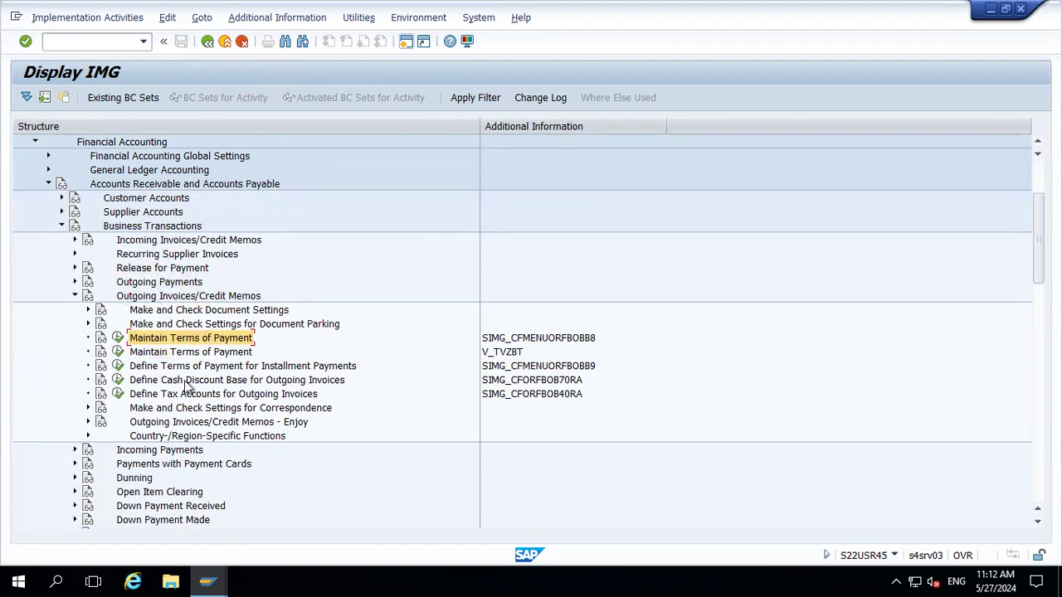
Step: Try to open Maintain Terms of Payment, decline displaying locked data, and exit the Terms of Payment view in the other session
left_click(117, 338)
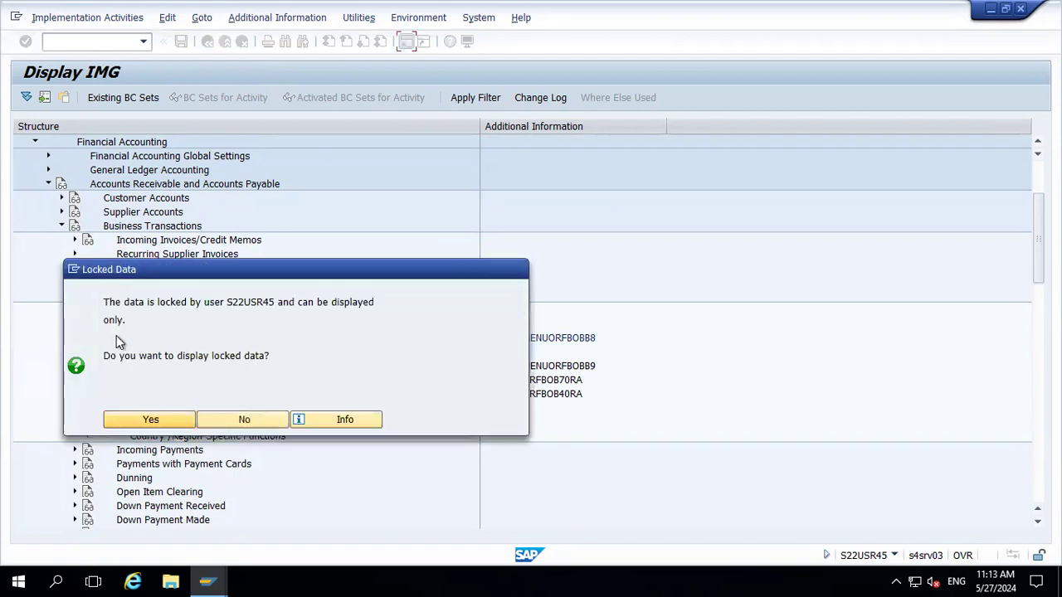
left_click(246, 420)
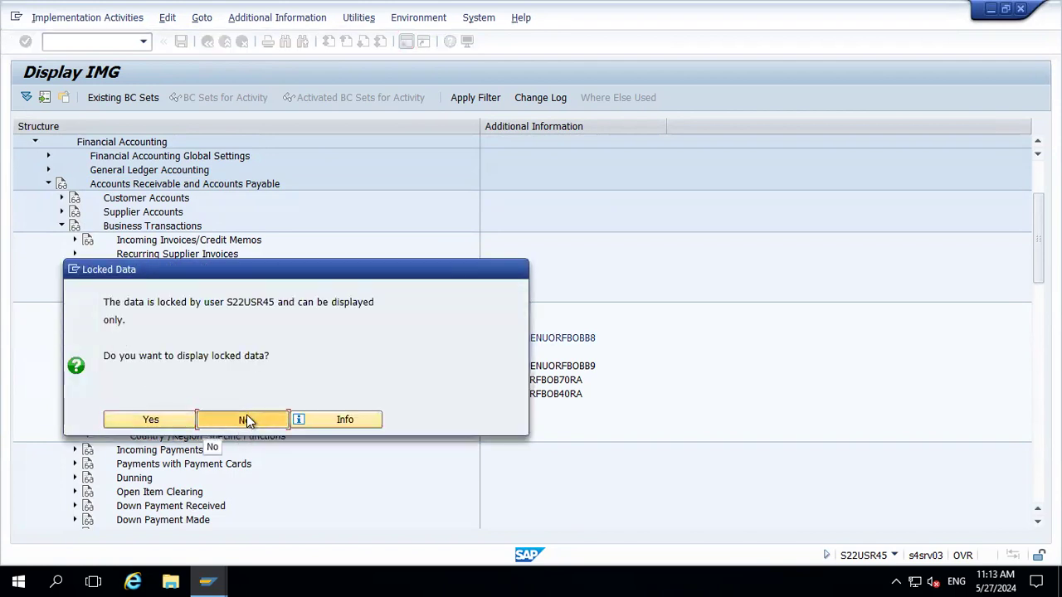
key("alt+Tab")
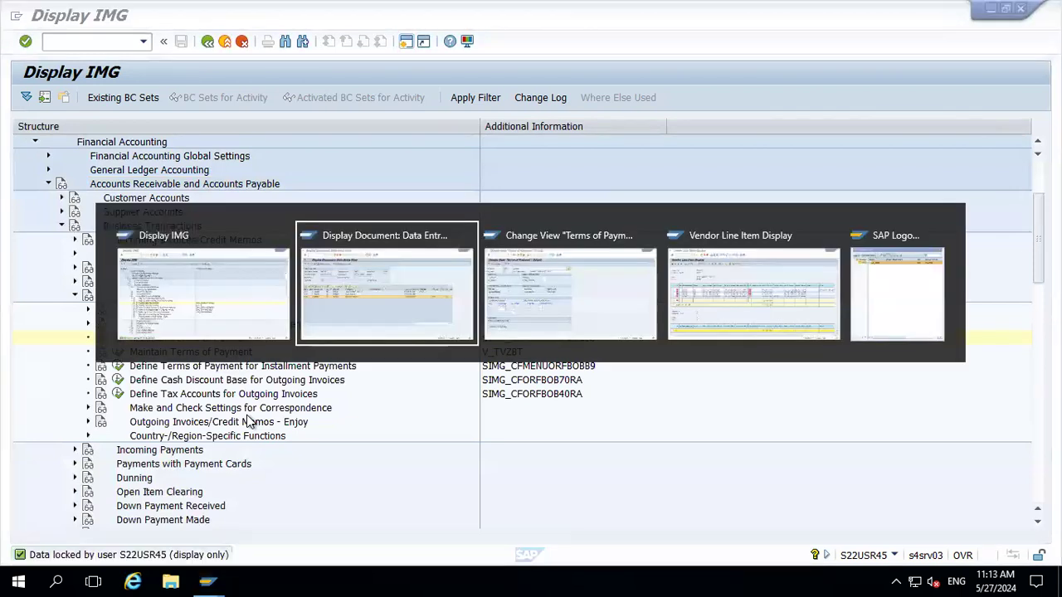
key("alt+Tab")
left_click(225, 42)
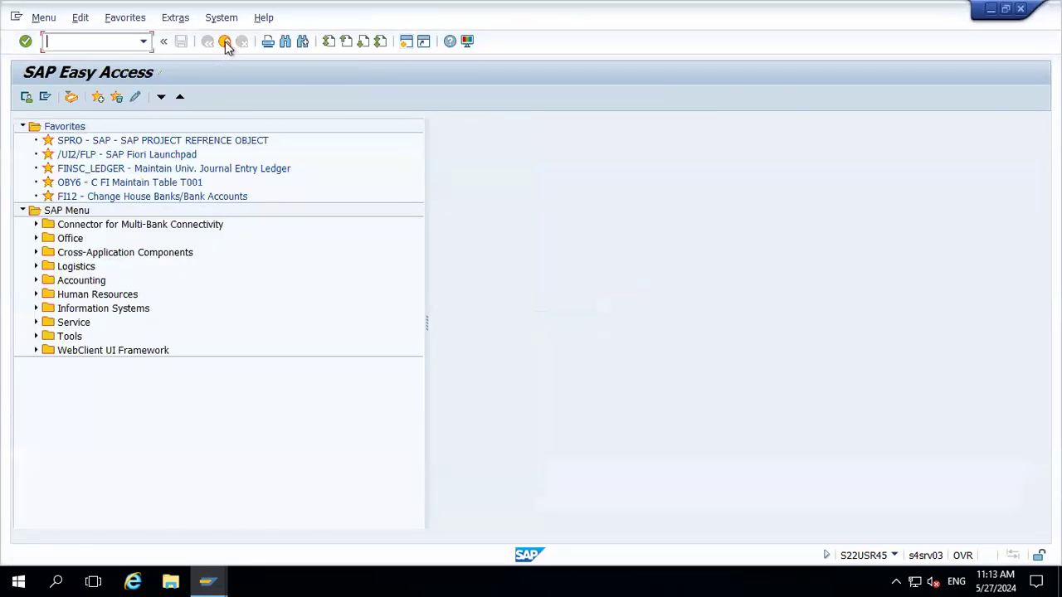
key("alt+Tab")
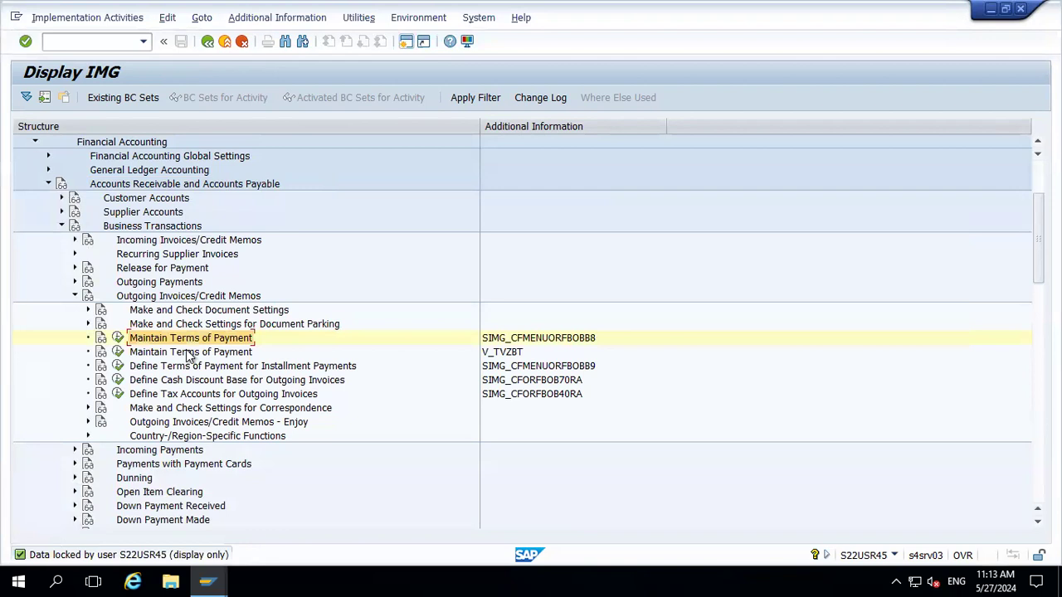
Step: Create a new entry in the first Maintain Terms of Payment activity with payment terms key TA20, for suppliers only
left_click(118, 338)
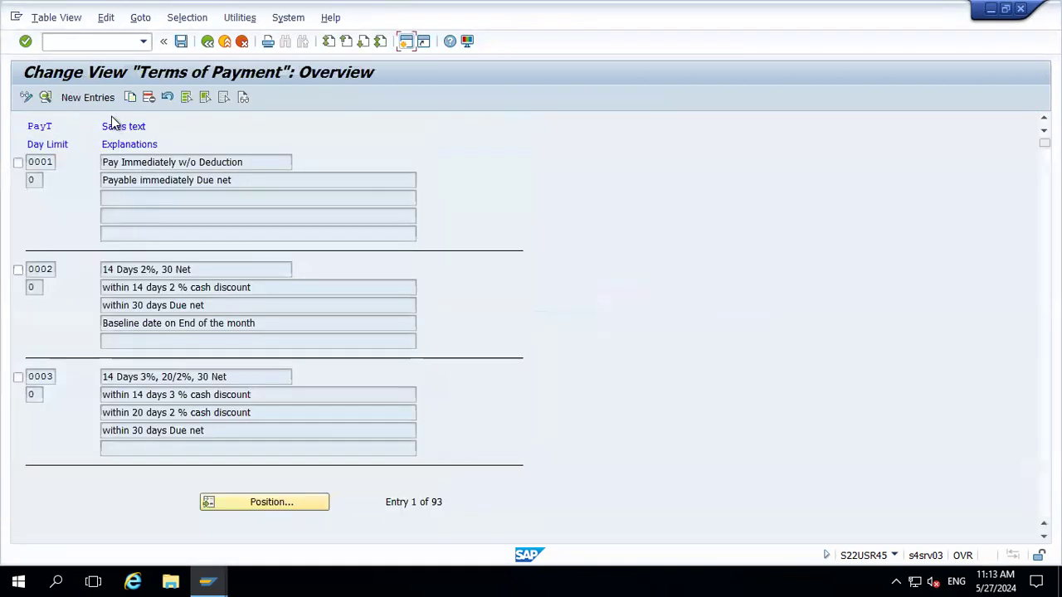
left_click(101, 97)
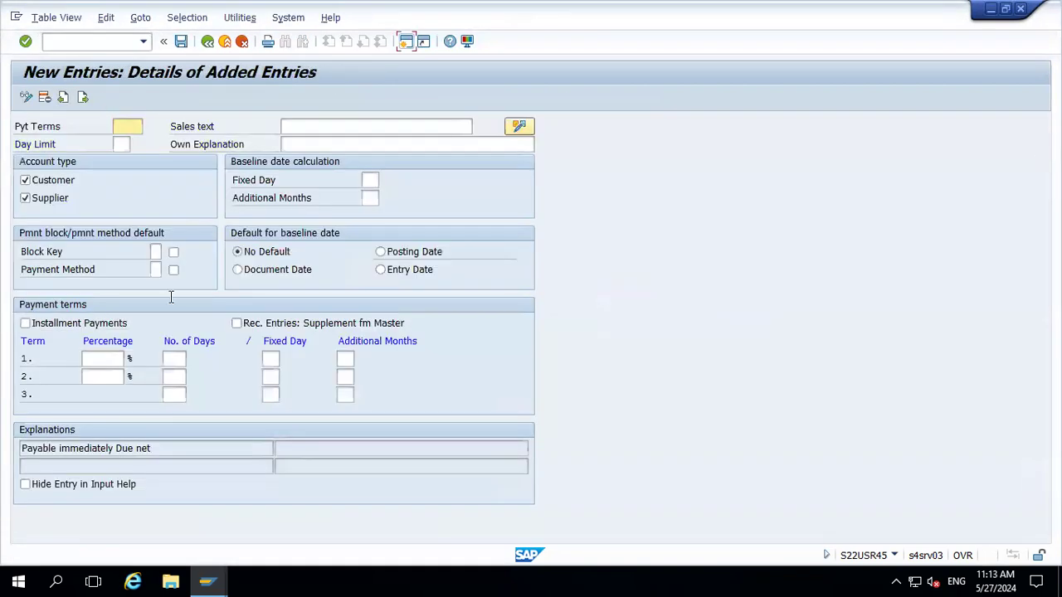
type("TA20")
key("Tab")
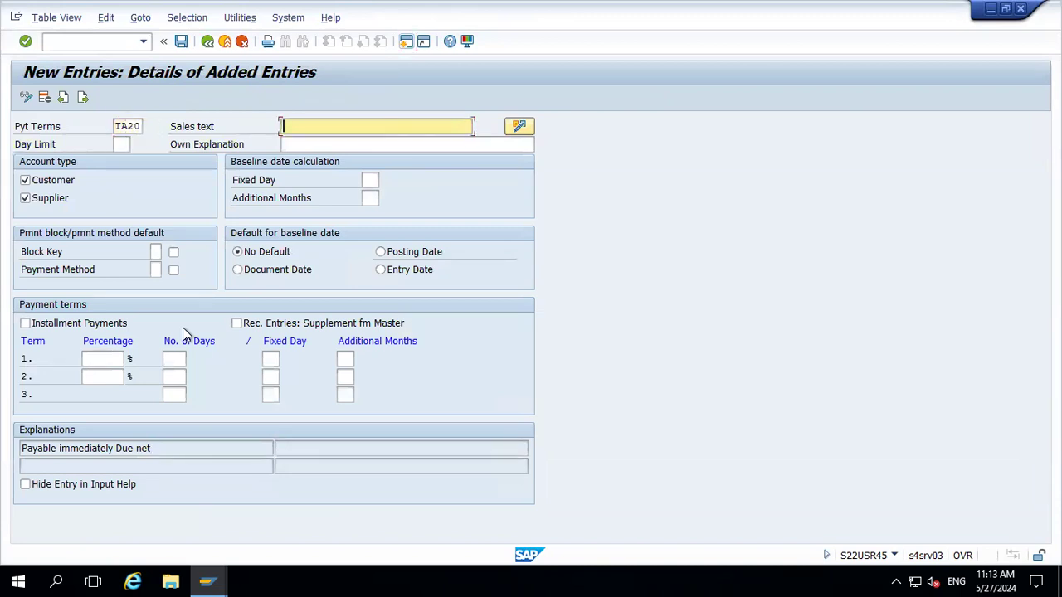
left_click(62, 184)
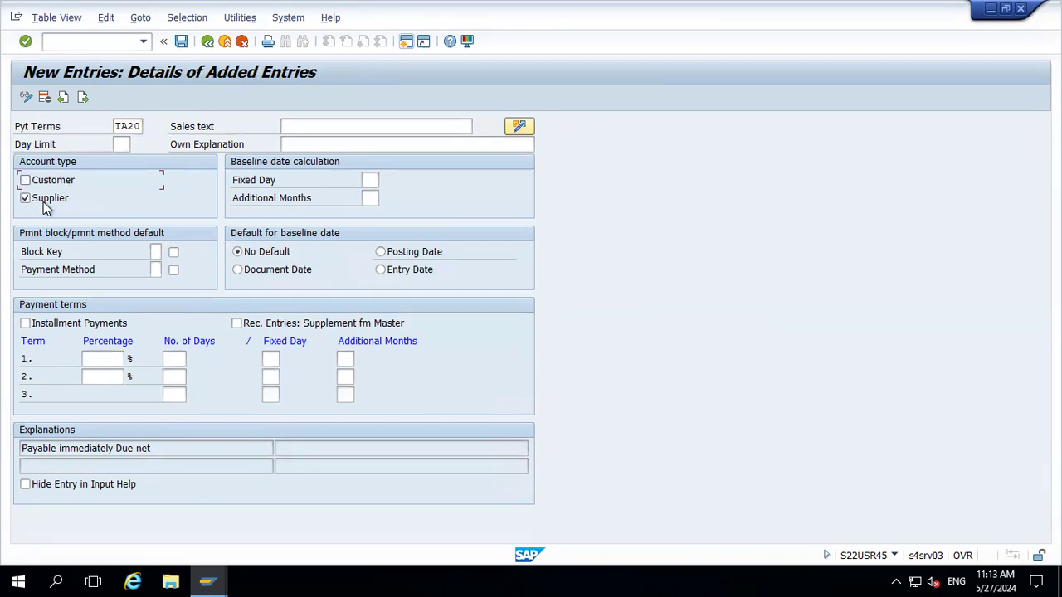
Step: Set the own explanation of the new payment terms to PAYMENT TERMS FOR TA20
left_click(304, 127)
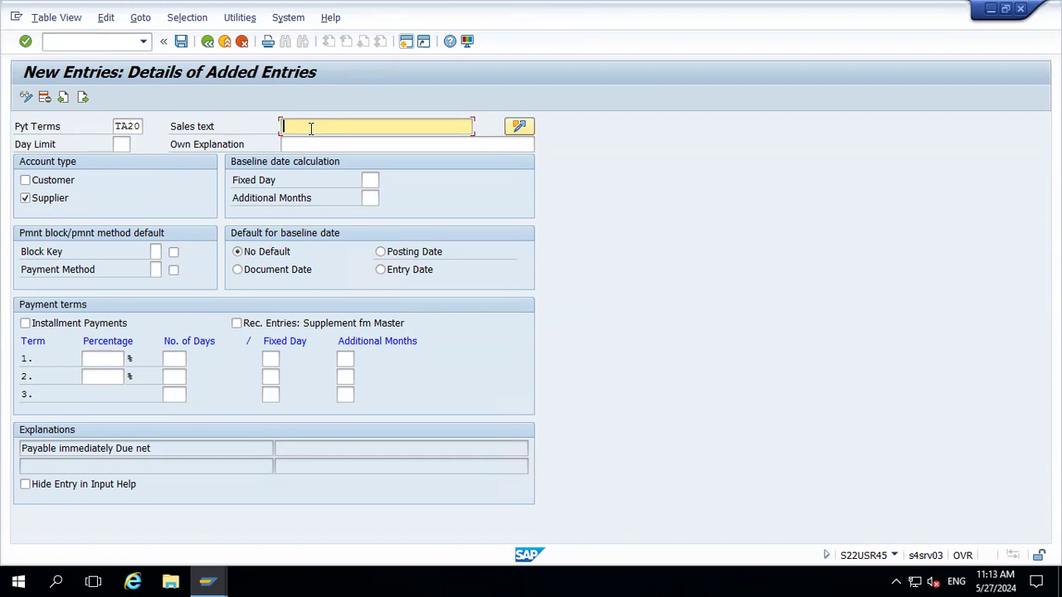
left_click(293, 147)
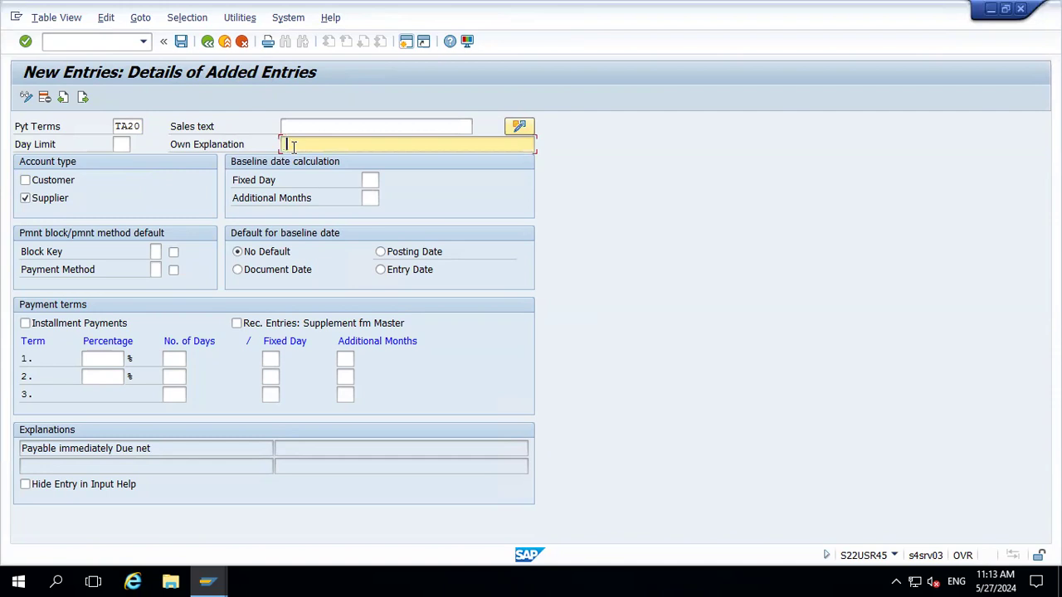
key("Down")
key("Return")
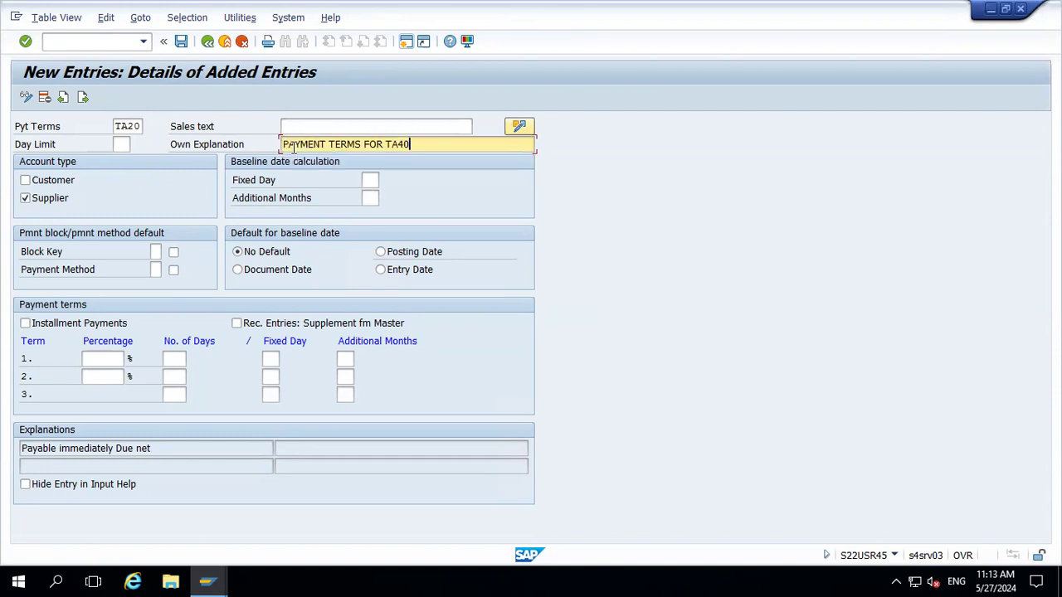
key("BackSpace")
key("BackSpace")
type("20")
key("Return")
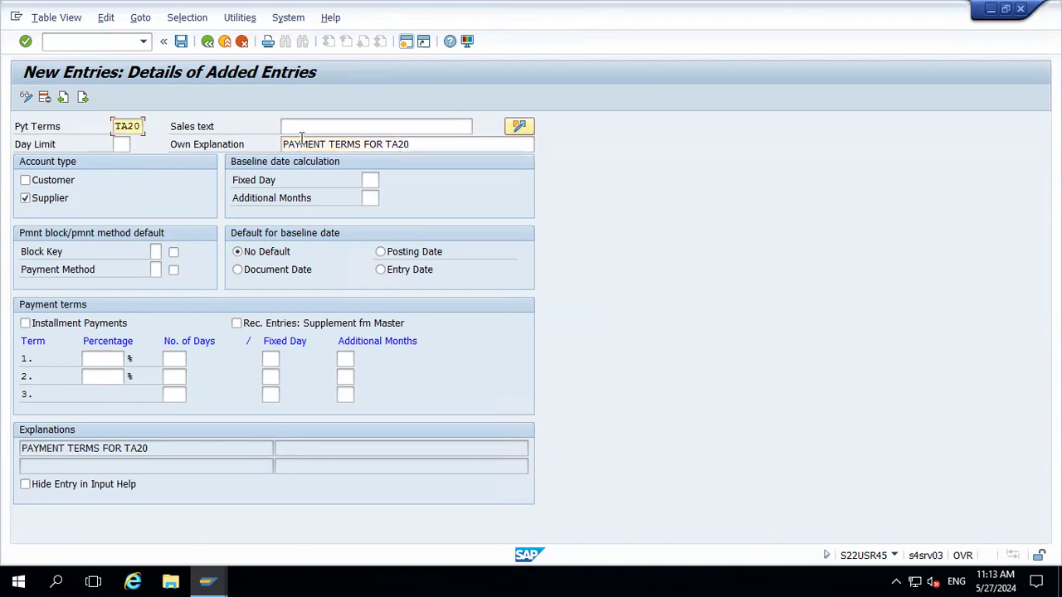
Step: Try to set the sales text of the supplier payment terms to PAYMENT TERMS TA20
left_click(301, 130)
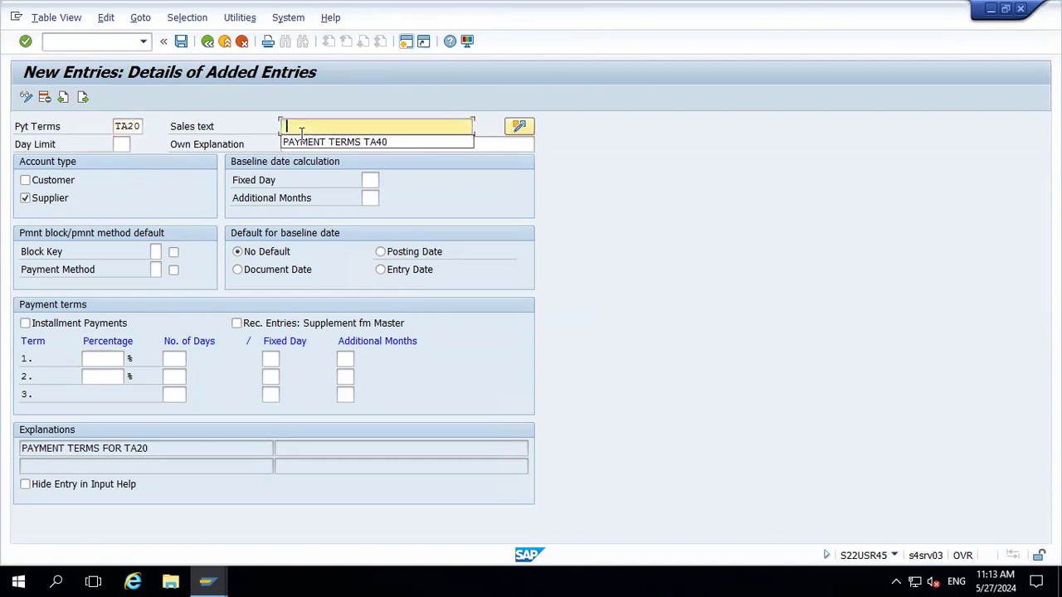
key("Down")
key("BackSpace")
key("BackSpace")
type("20")
key("Return")
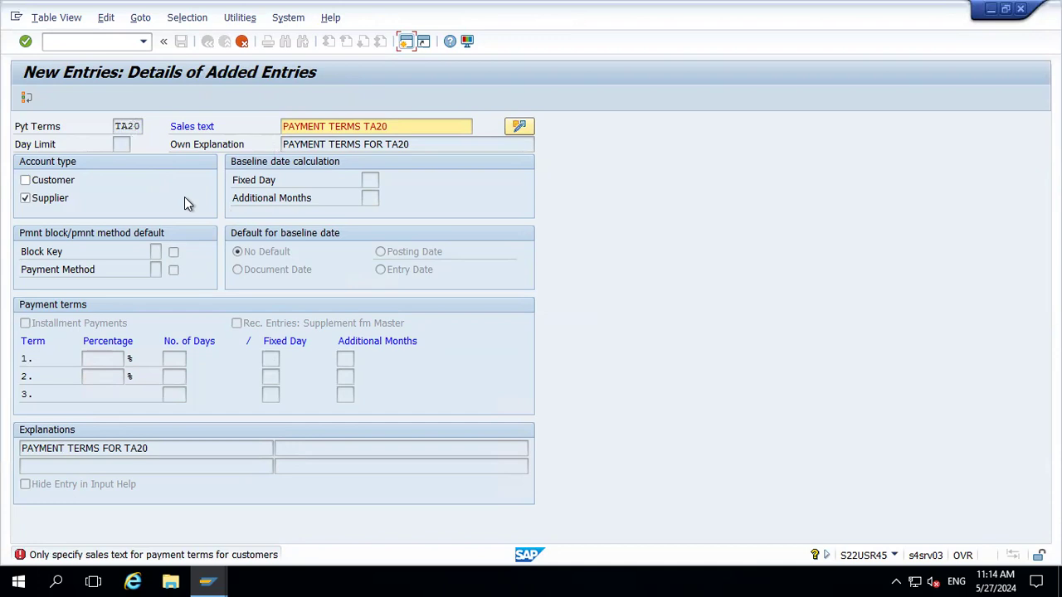
Step: Clear the sales text of the supplier payment terms
left_click(398, 122)
key("BackSpace")
key("BackSpace")
key("BackSpace")
key("BackSpace")
key("BackSpace")
key("BackSpace")
key("BackSpace")
key("BackSpace")
key("BackSpace")
key("BackSpace")
key("BackSpace")
key("BackSpace")
key("BackSpace")
key("BackSpace")
key("BackSpace")
key("BackSpace")
key("BackSpace")
key("BackSpace")
key("Return")
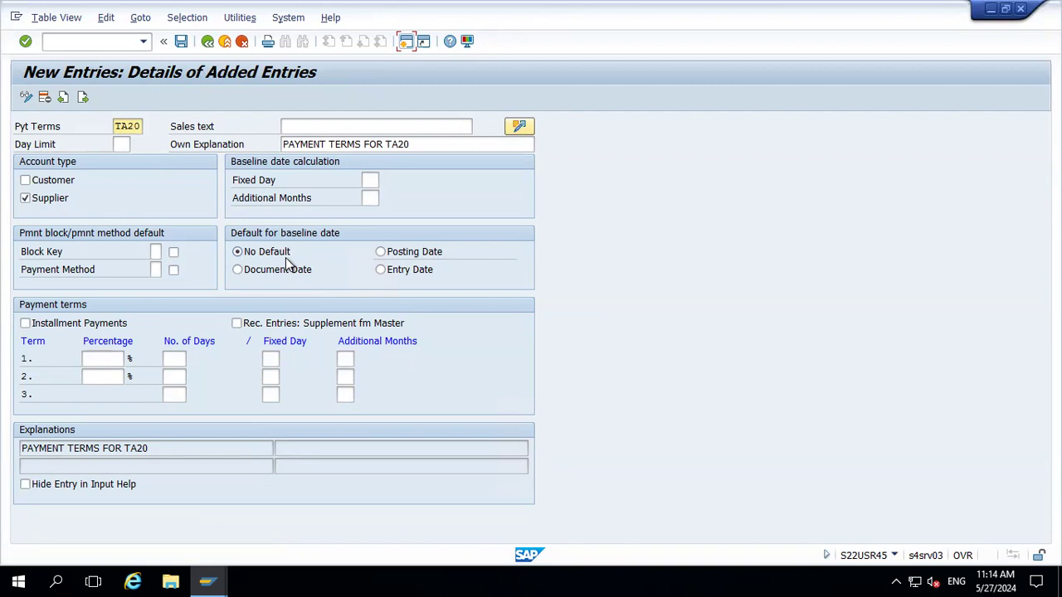
Step: Set the default baseline date to Posting Date and the first payment term to 5 percent within 10 days
left_click(380, 257)
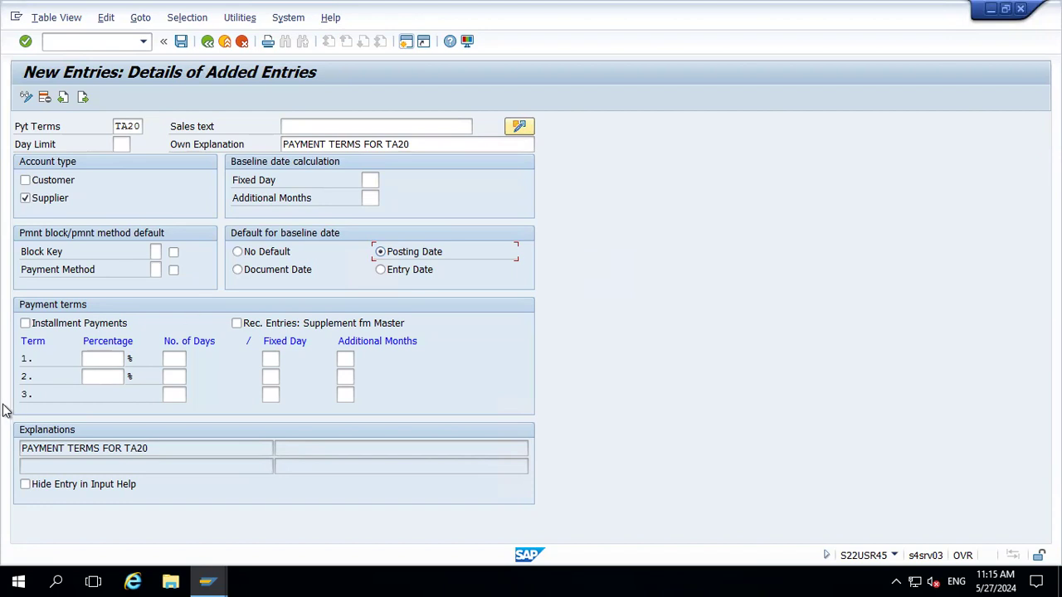
left_click(104, 360)
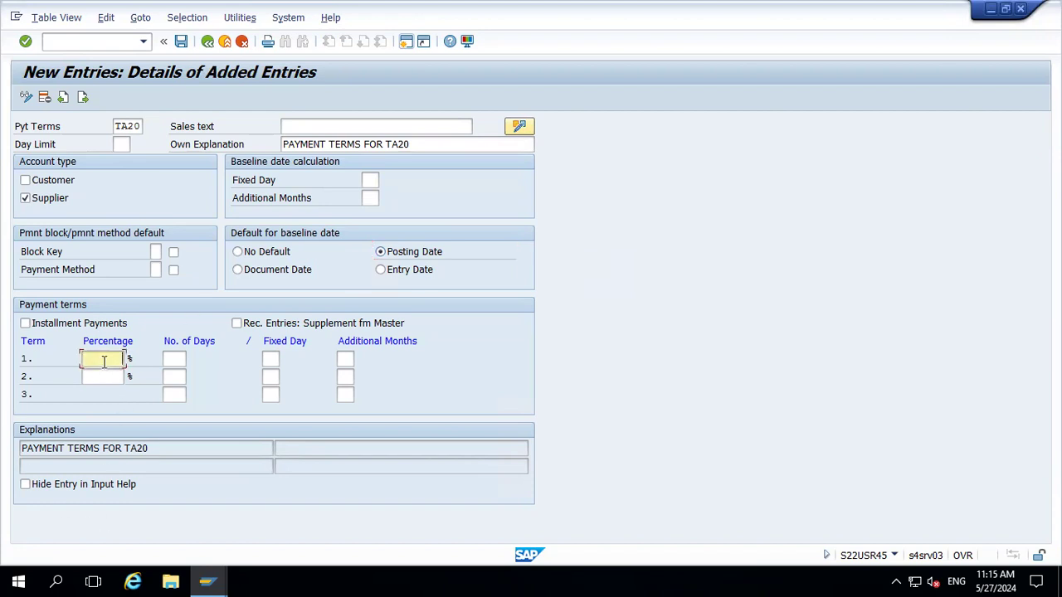
type("5")
key("Tab")
type("10")
key("Return")
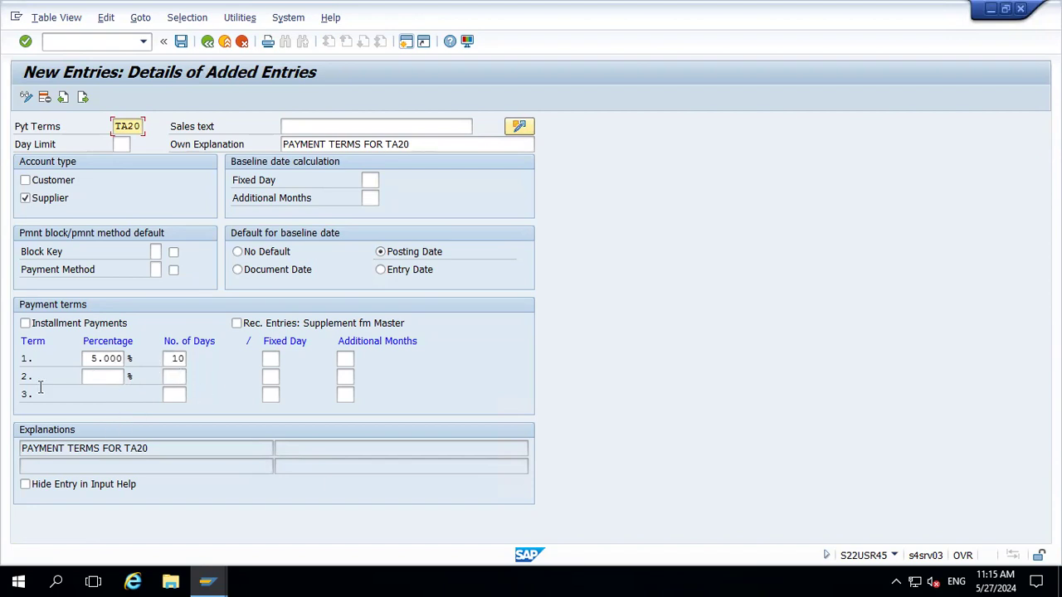
Step: Save the TA20 payment terms in the proposed customizing request and leave the payment terms entry
left_click(180, 47)
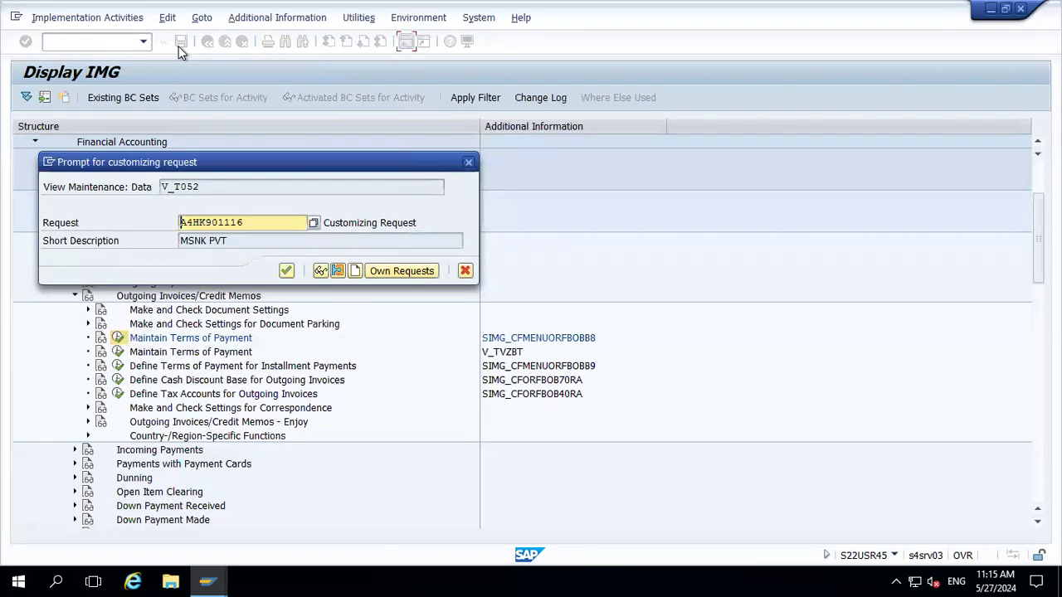
left_click(286, 271)
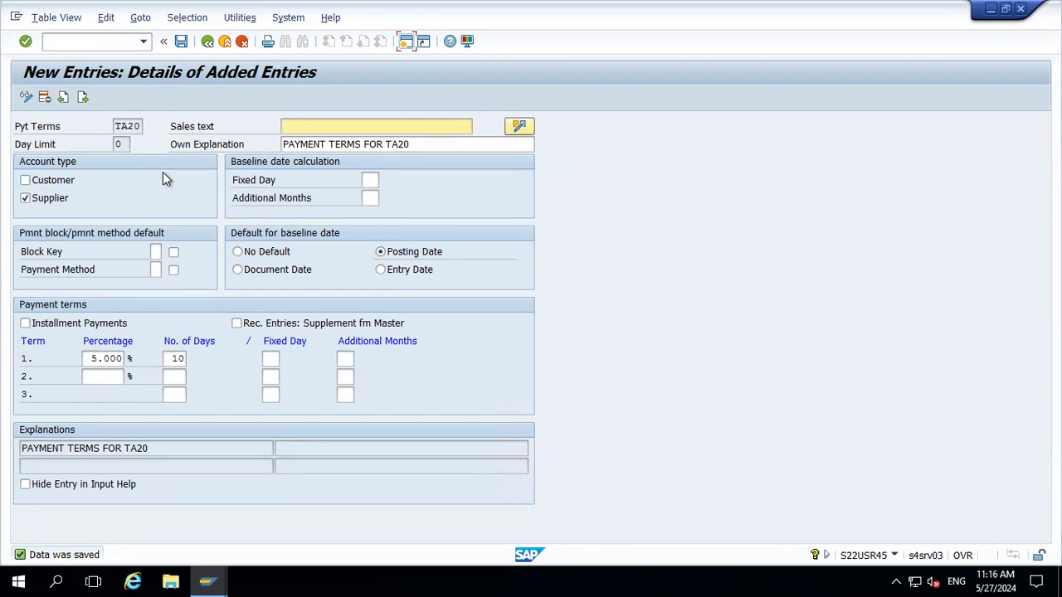
left_click(239, 42)
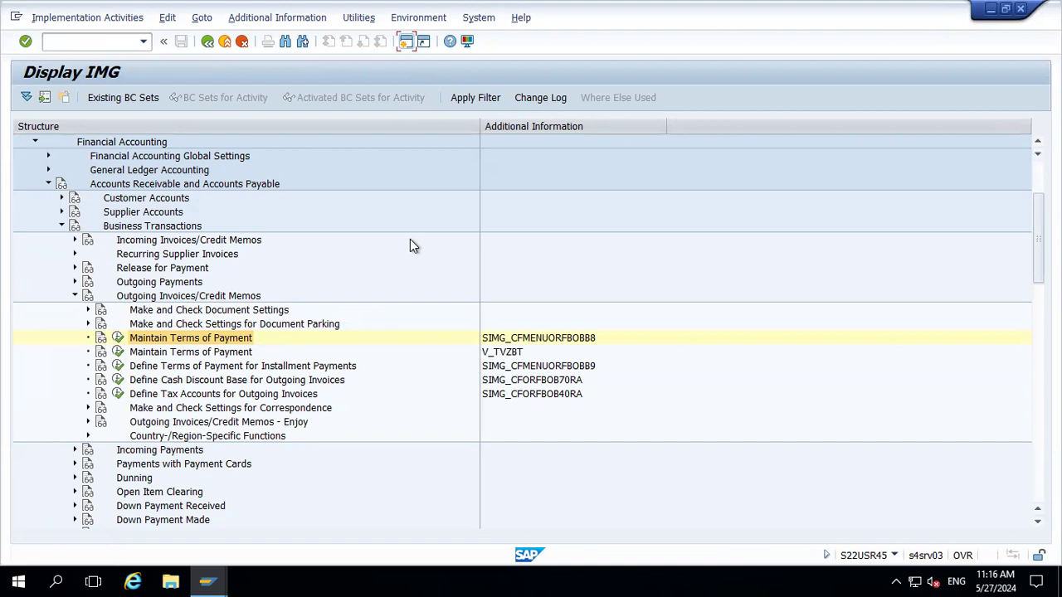
Step: Go back to SAP Easy Access and start the vendor invoice entry transaction
key("F3")
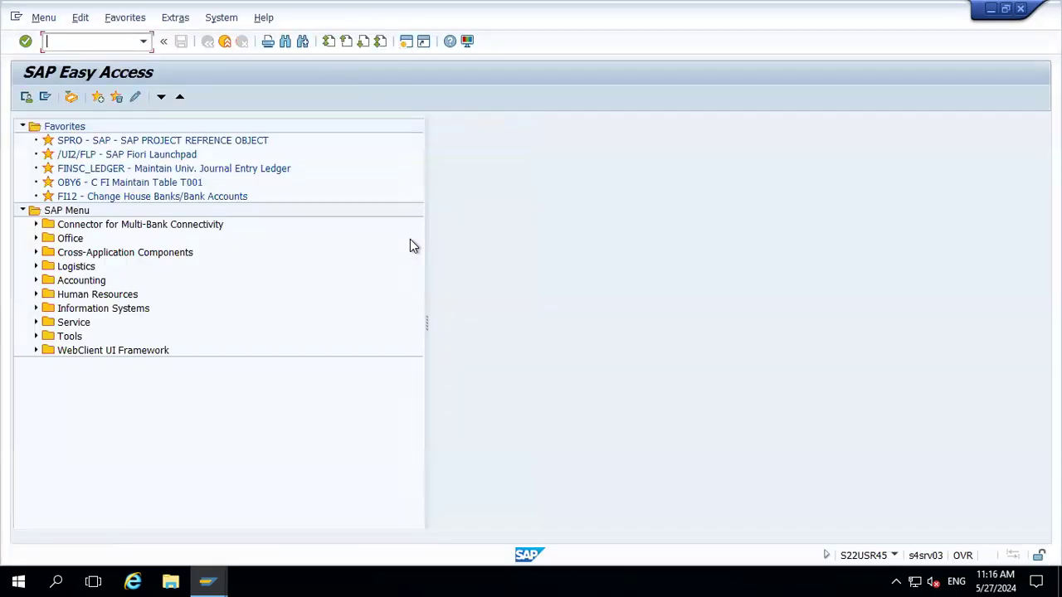
type("MIRO")
key("Return")
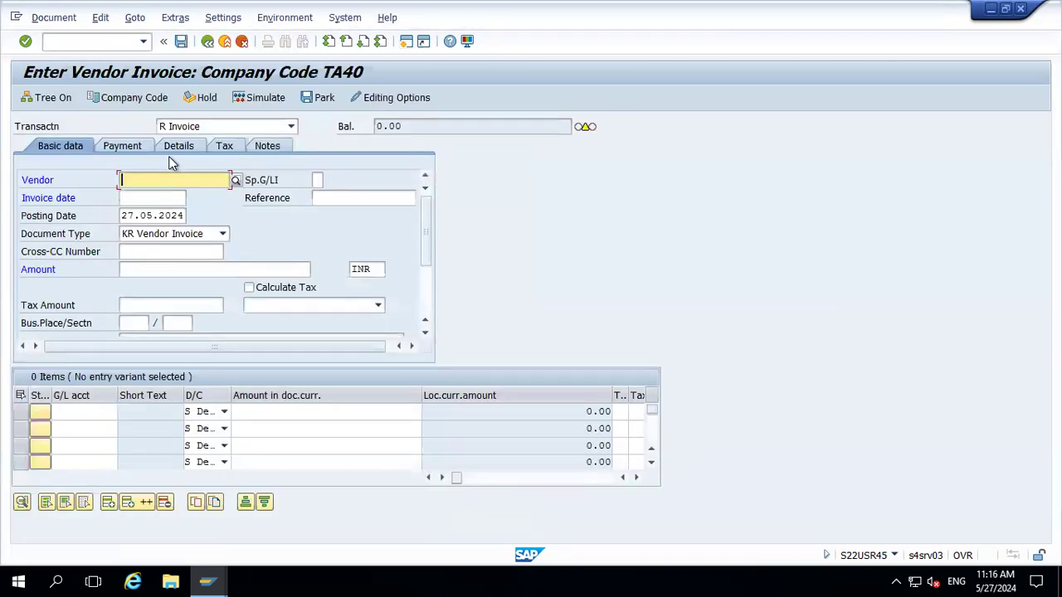
Step: Switch the vendor invoice entry to company code TA20
left_click(114, 97)
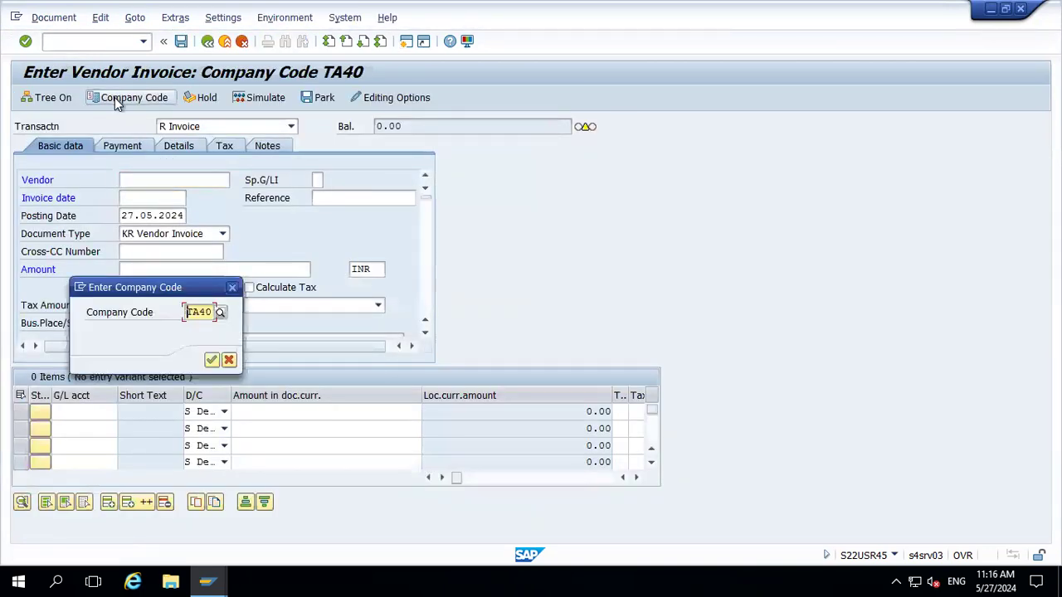
key("Delete")
key("Delete")
key("Delete")
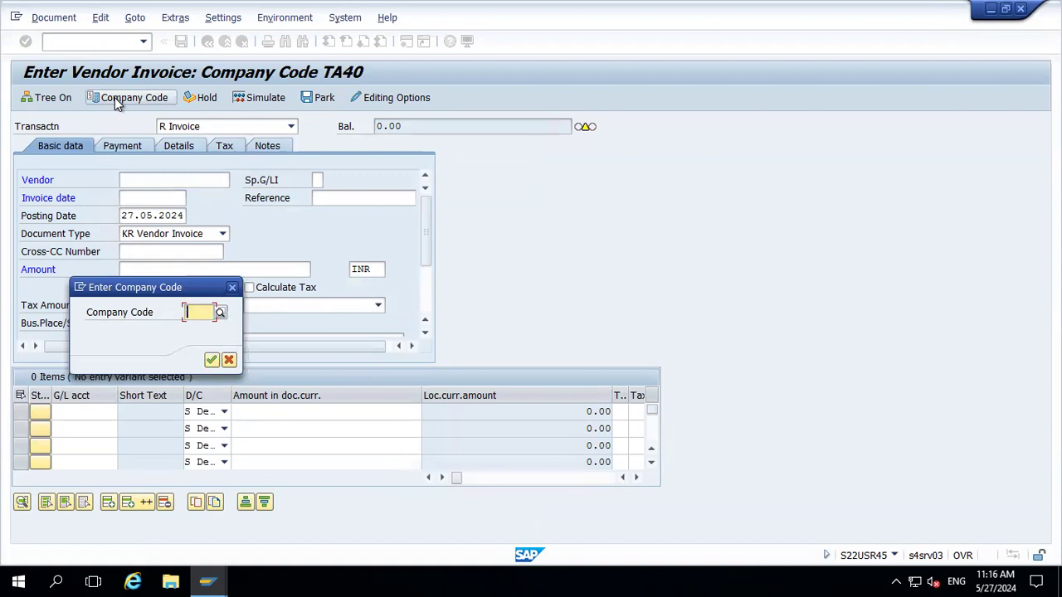
type("TA20")
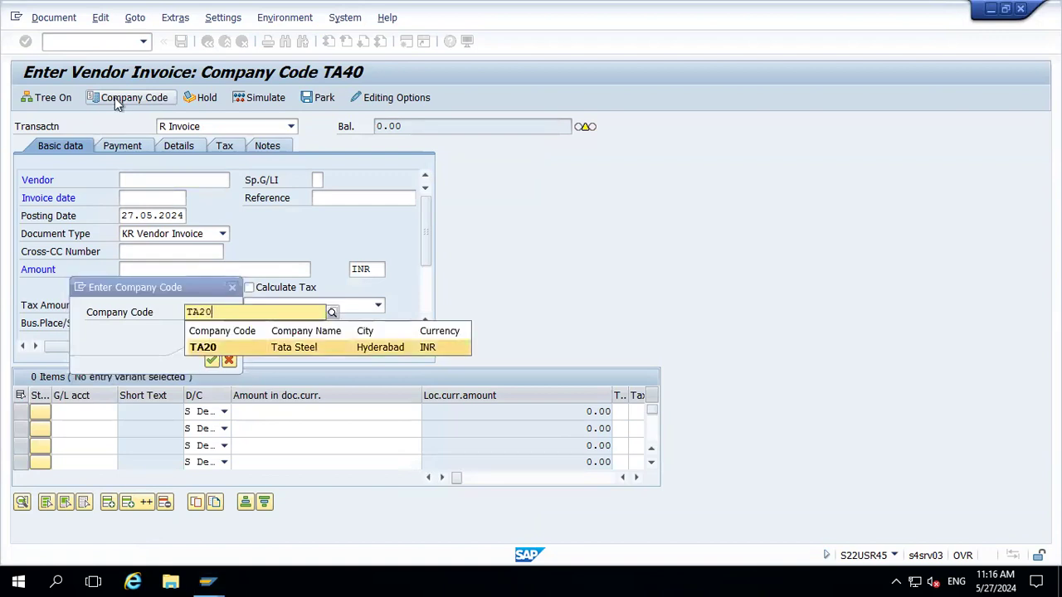
key("Return")
key("Return")
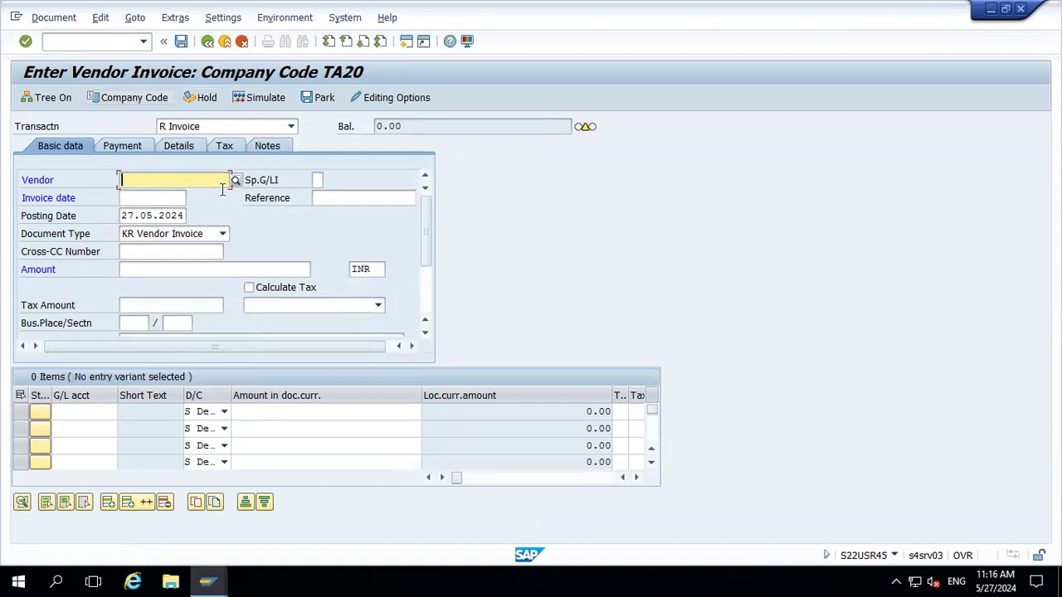
Step: Look up the company code's supplier XYZ VENDOR FOR TA20, enter it as the vendor and select its number
left_click(236, 180)
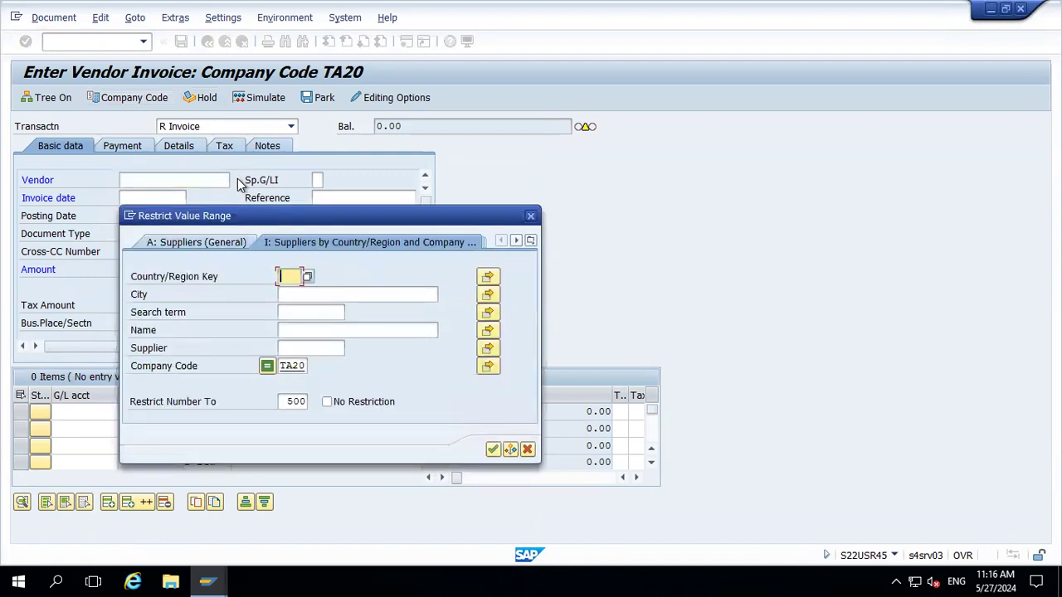
key("Return")
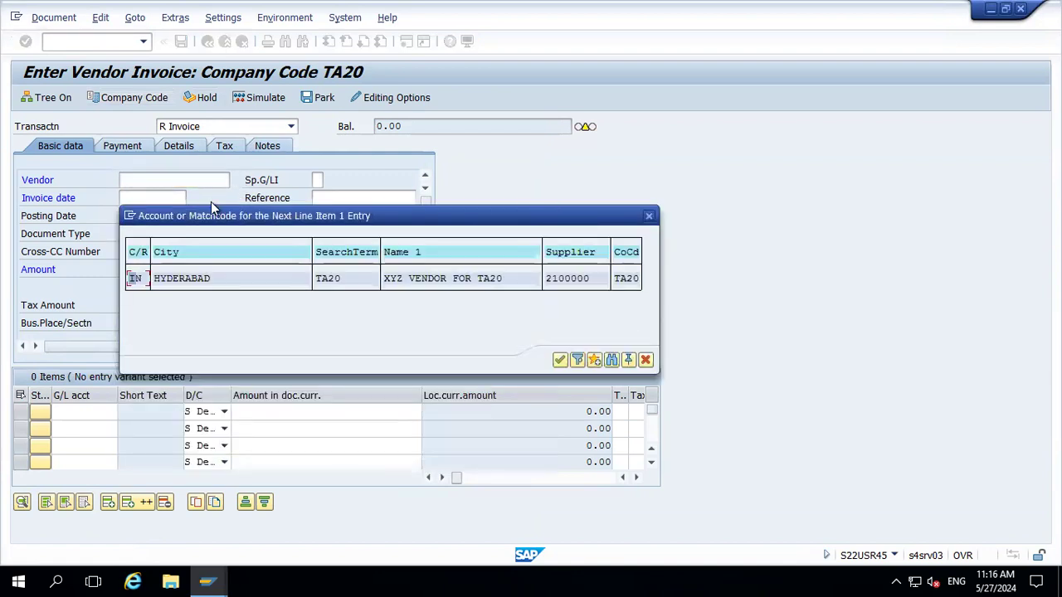
double_click(184, 283)
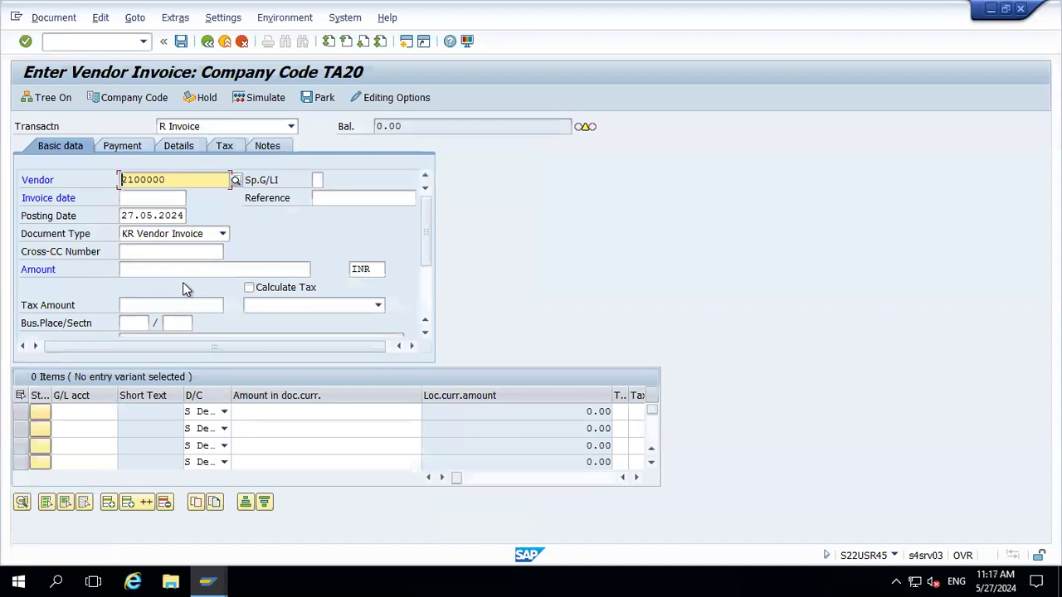
left_click(170, 180)
key("shift+Left")
key("shift+Left")
key("shift+Left")
key("shift+Left")
key("shift+Left")
key("shift+Left")
key("shift+Left")
Step: Open a new session with the business partner maintenance transaction BP
left_click(404, 43)
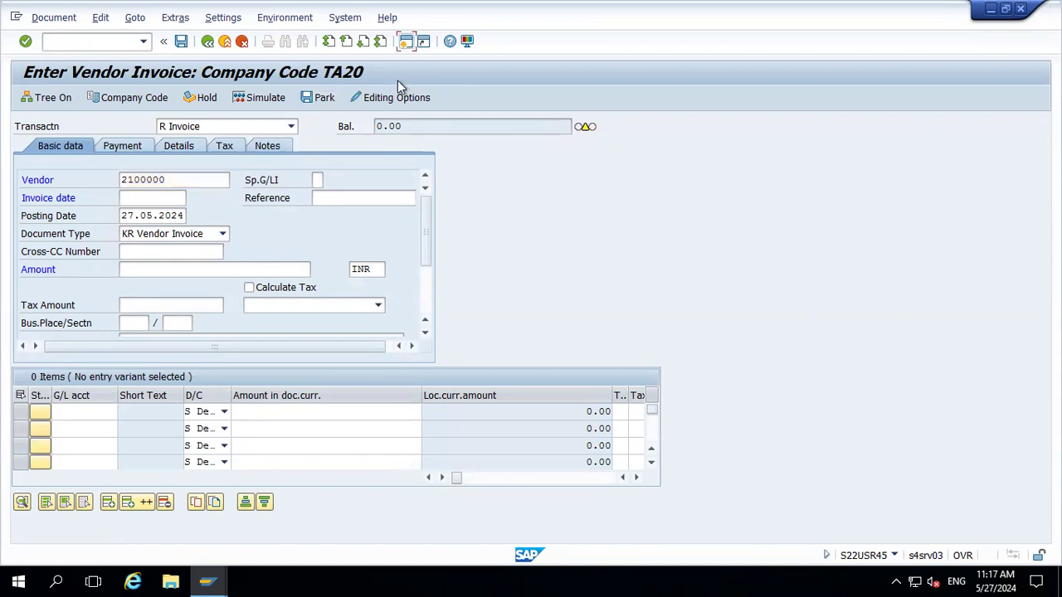
type("bp")
key("Return")
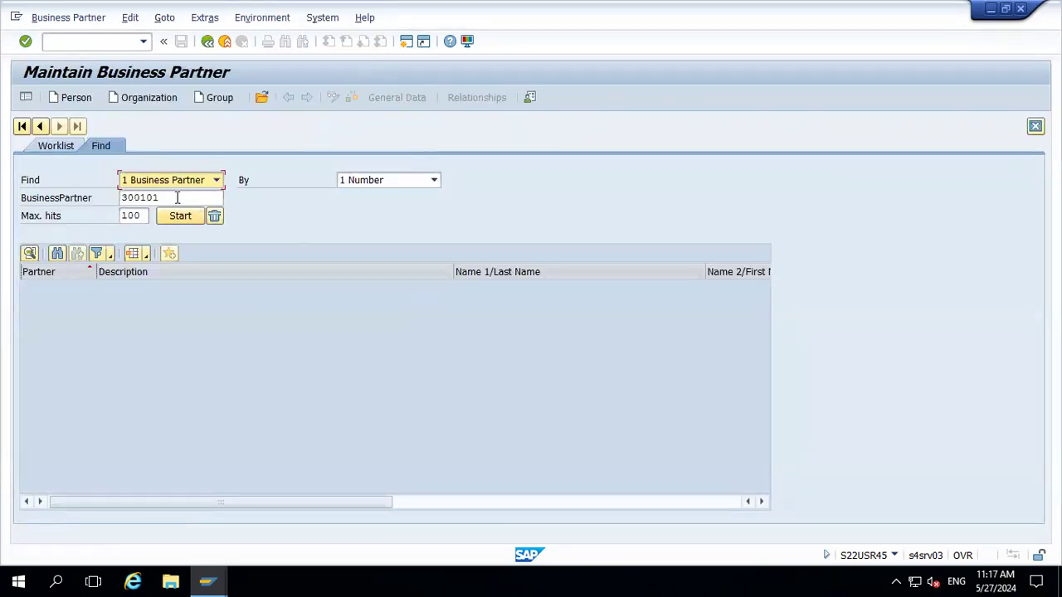
Step: Find the business partner XYZ VENDOR FOR TA20 by its number and open its record
left_click(177, 197)
key("BackSpace")
key("BackSpace")
key("BackSpace")
key("BackSpace")
key("BackSpace")
key("BackSpace")
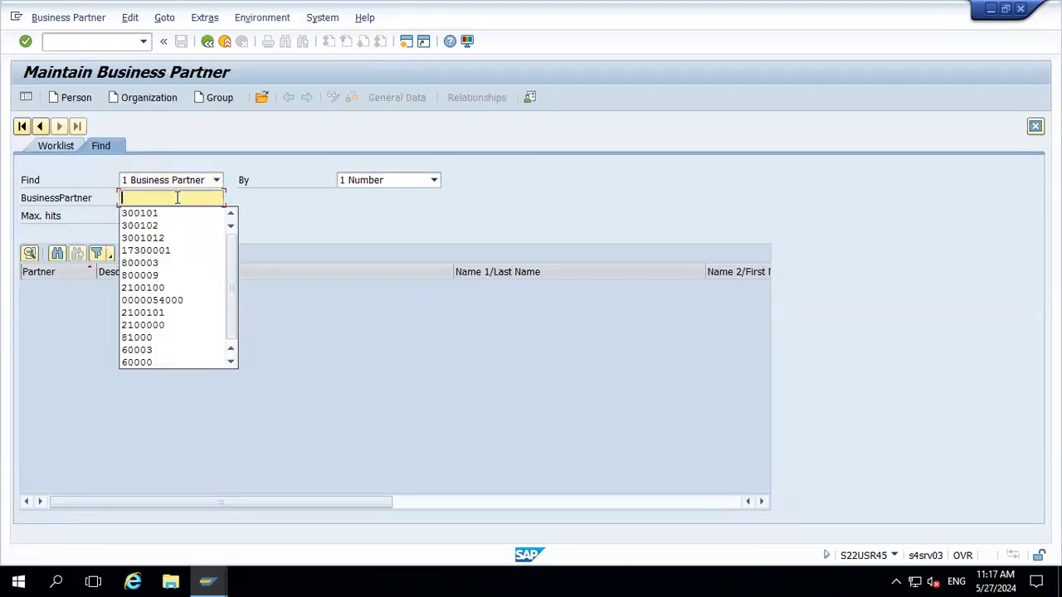
type("2100000")
key("Tab")
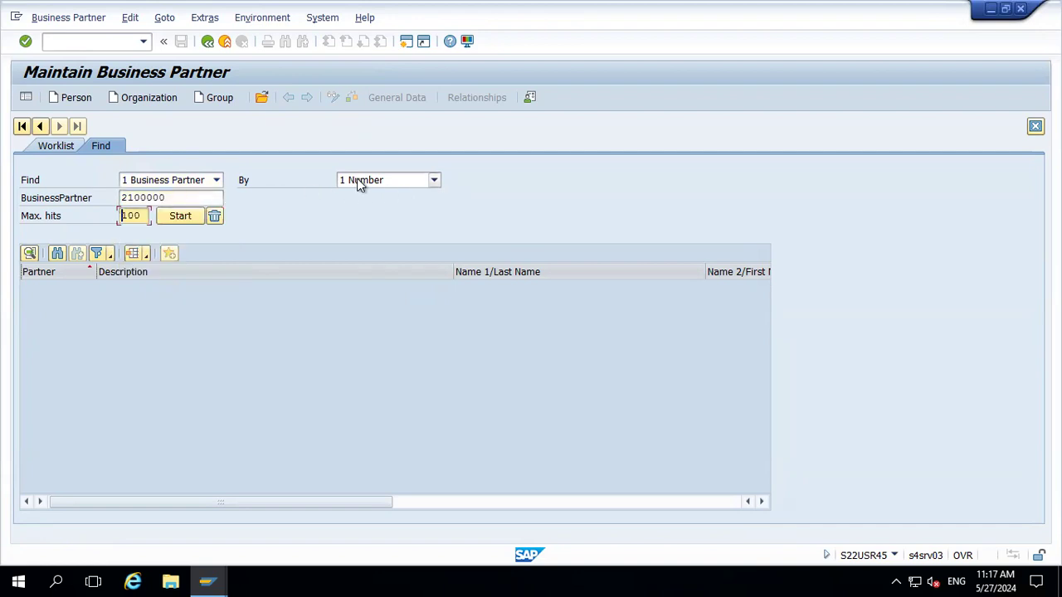
left_click(179, 217)
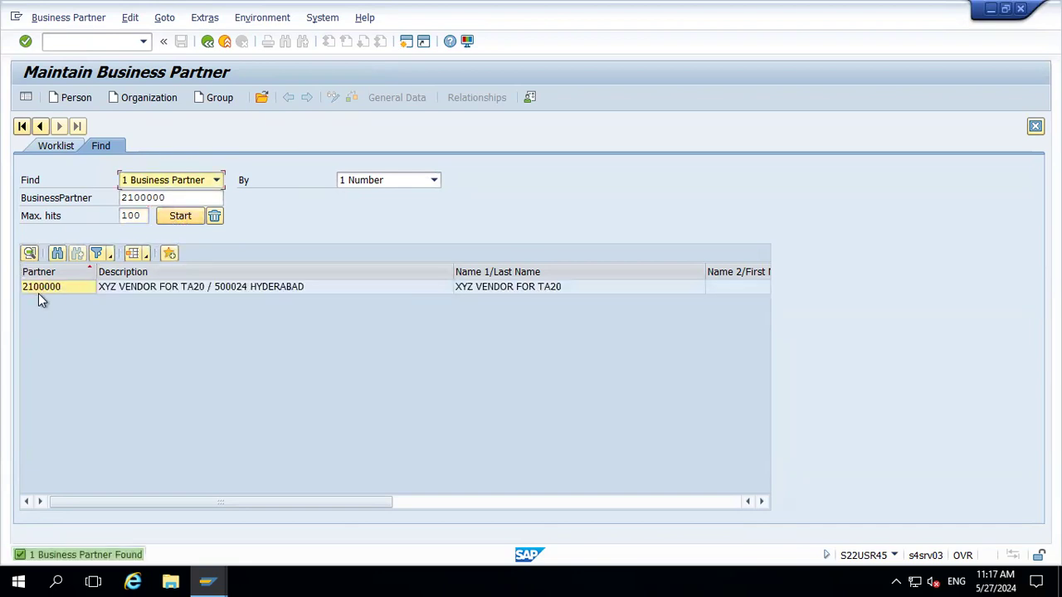
left_click(160, 291)
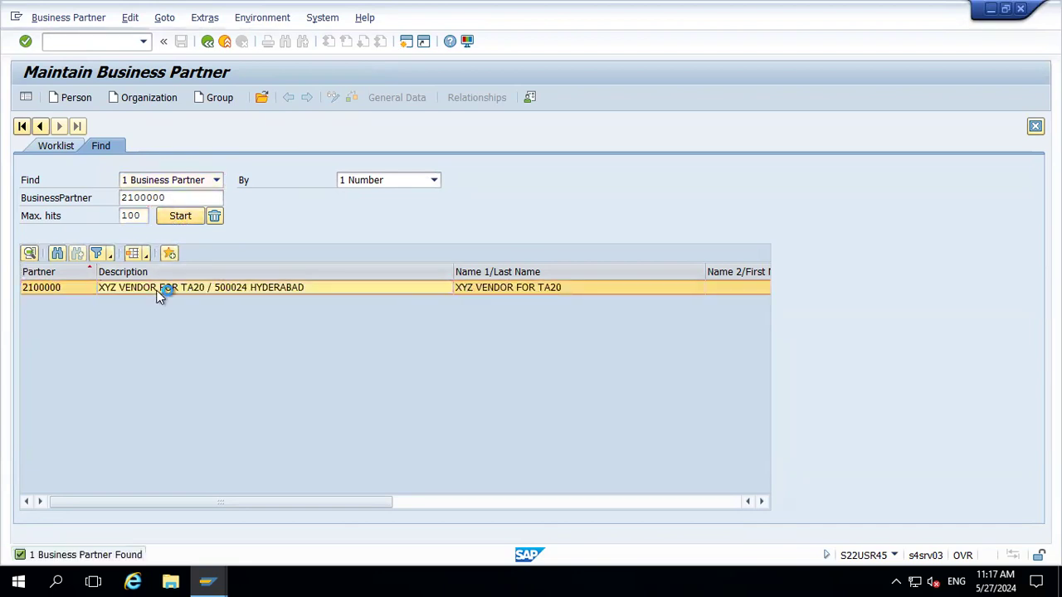
double_click(160, 290)
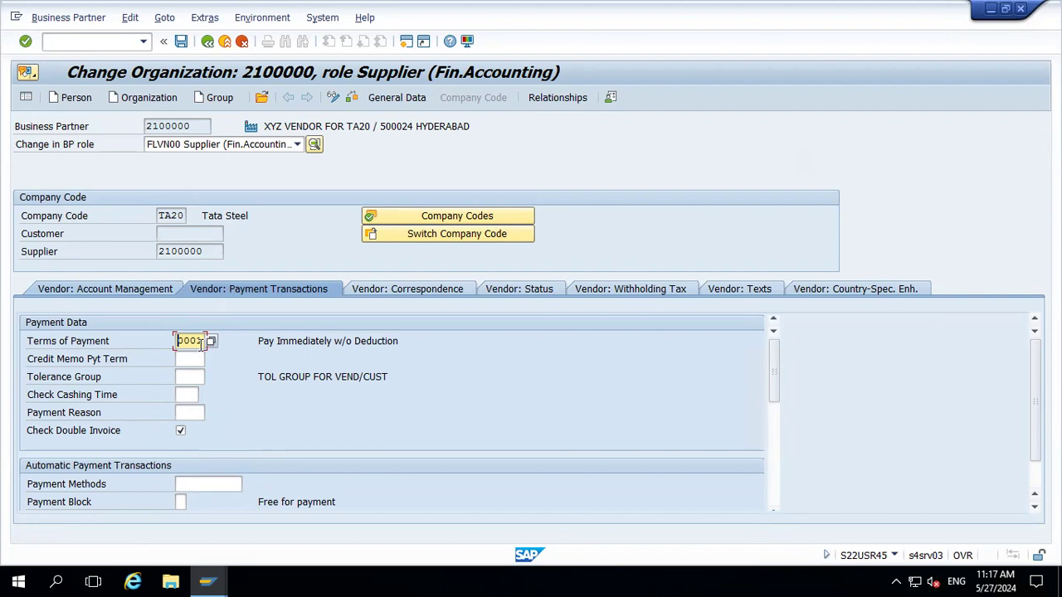
Step: Set the supplier's terms of payment to TA20 and save the business partner
key("Delete")
key("Delete")
key("Delete")
key("Delete")
type("TA20")
key("Return")
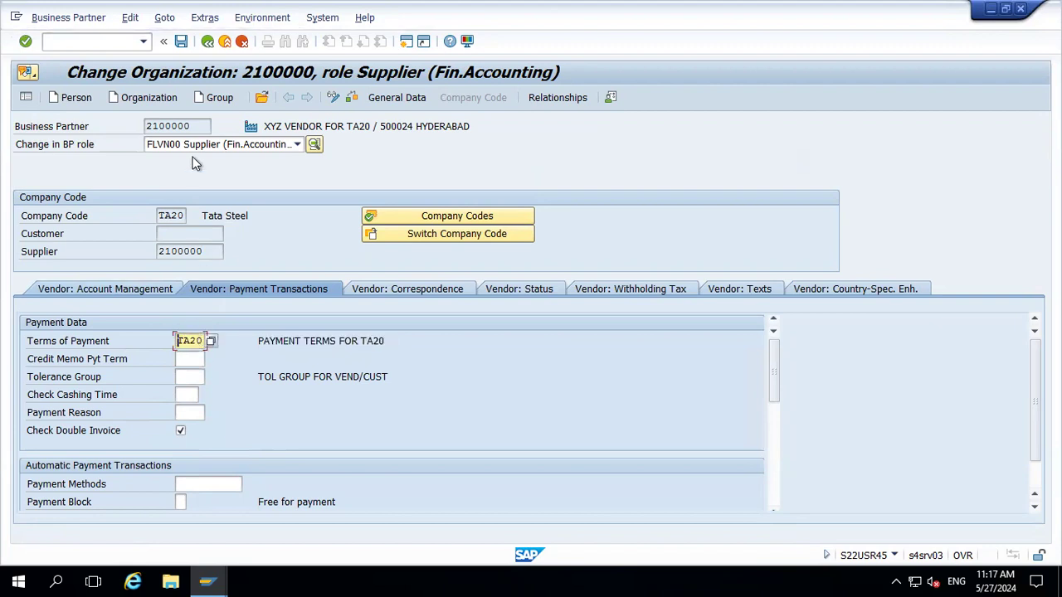
left_click(182, 42)
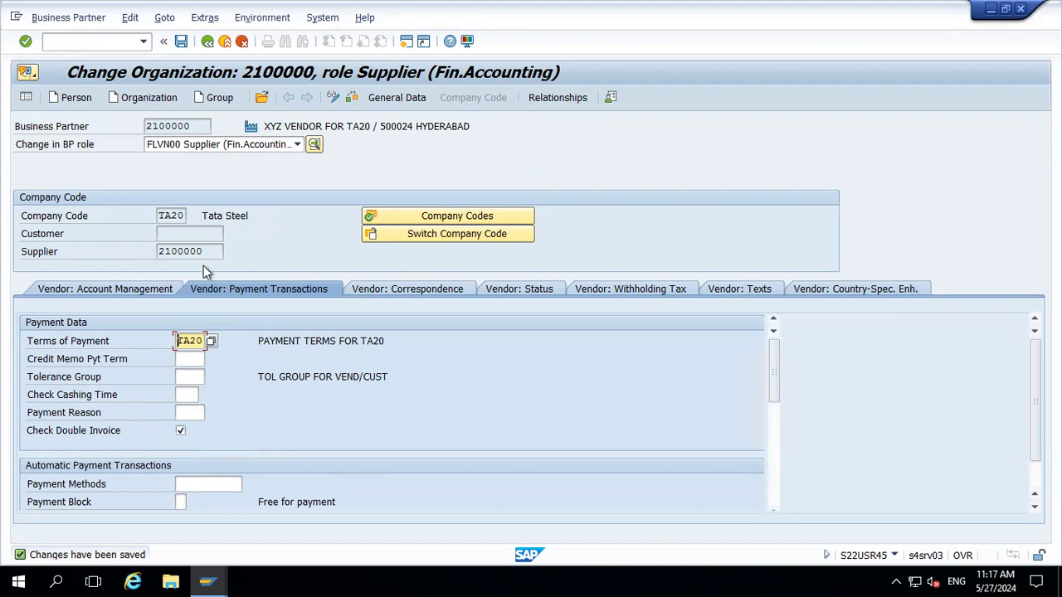
Step: Leave business partner maintenance and start the vendor invoice entry transaction FB60
left_click(226, 42)
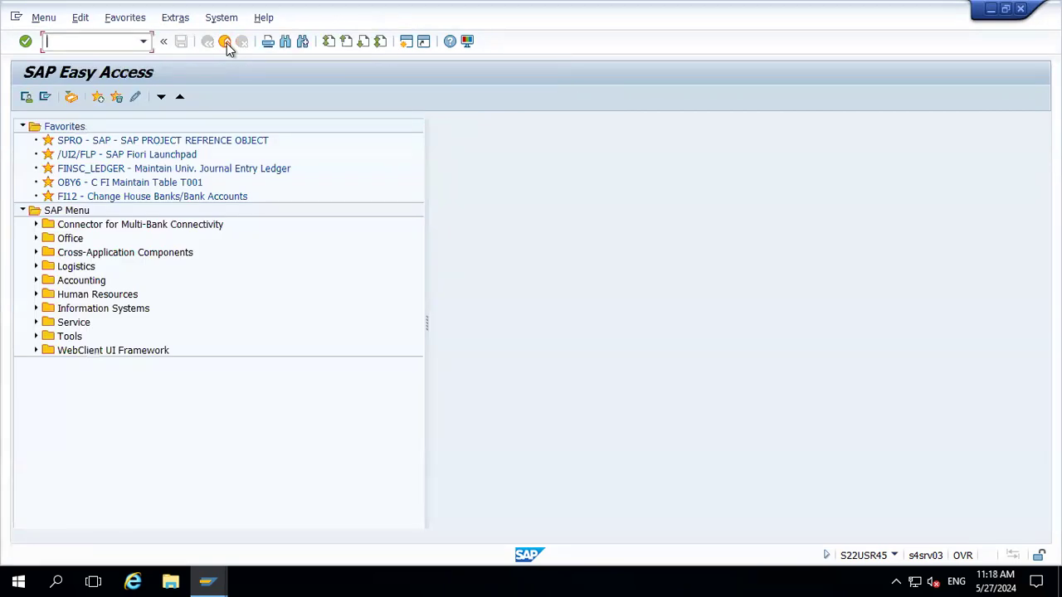
type("FB60")
key("Return")
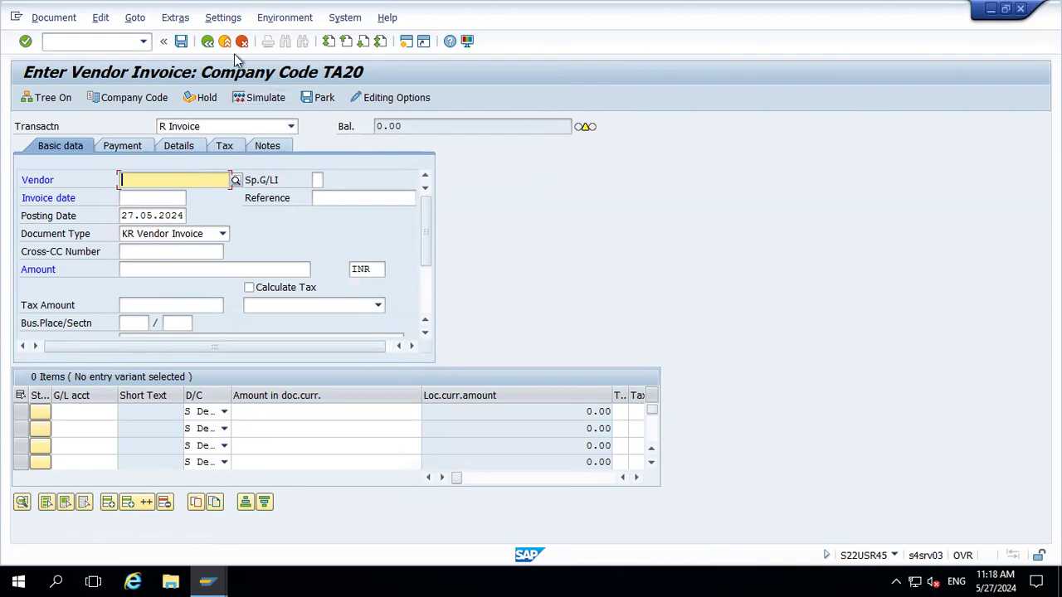
Step: Choose XYZ VENDOR FOR TA20 as the invoice vendor and set the invoice date to 15.05.2024
left_click(235, 179)
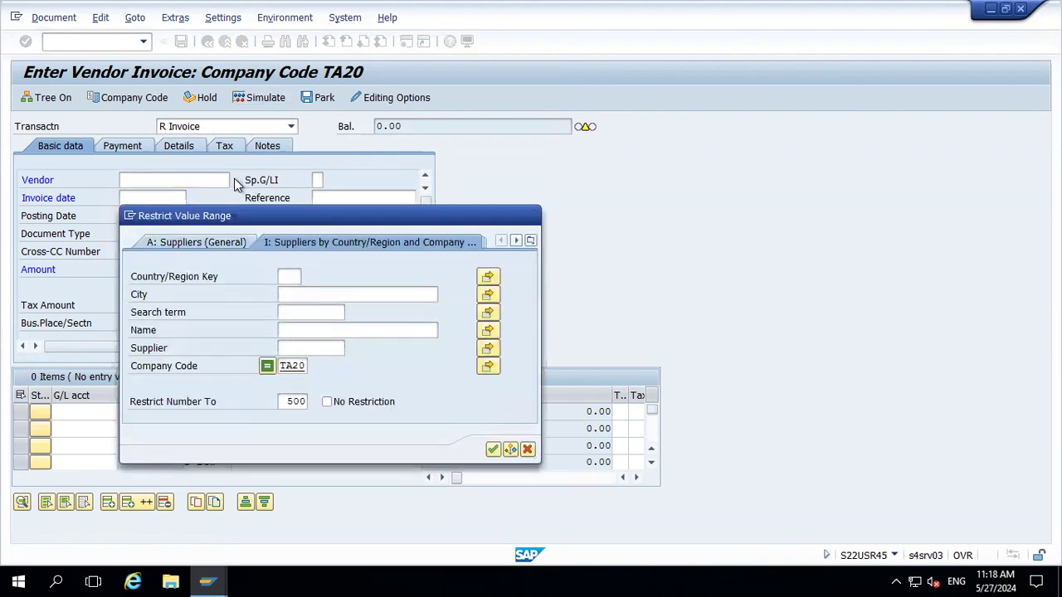
key("Return")
key("Return")
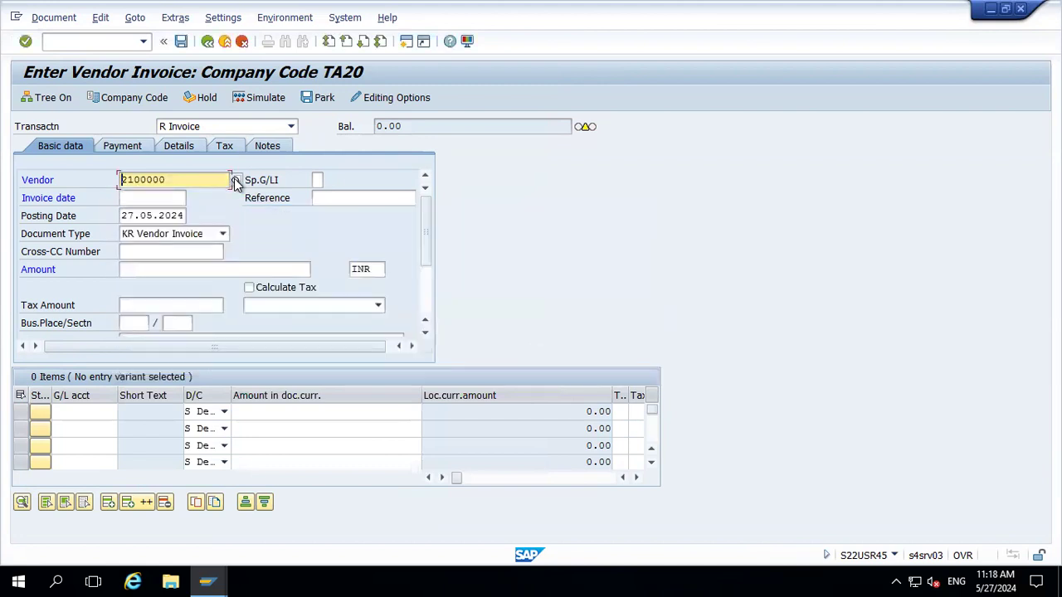
key("Tab")
type("15")
key("Down")
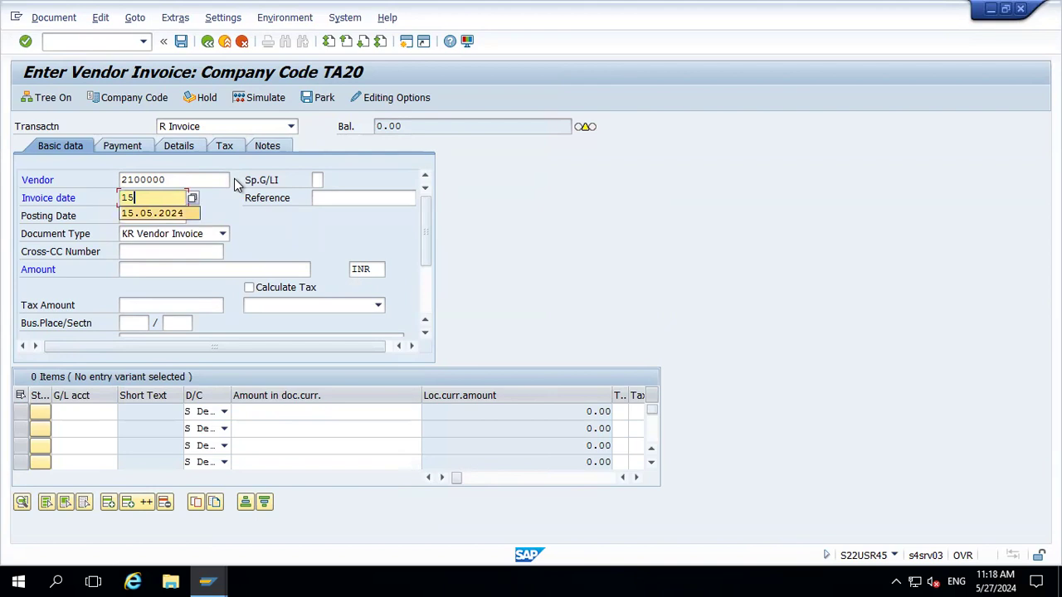
key("Return")
Step: Set the invoice's posting date to 15.05.2024
key("Tab")
key("Delete")
key("Delete")
key("Delete")
key("Delete")
key("Delete")
key("Delete")
key("Delete")
key("Delete")
key("Delete")
key("Delete")
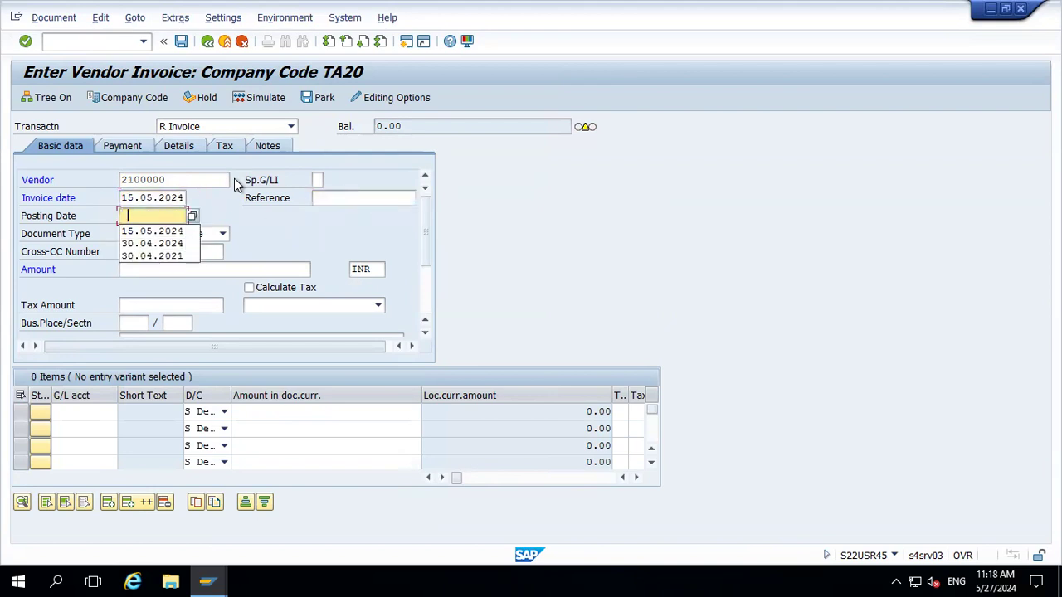
key("Down")
key("Return")
Step: Set the invoice amount to 10000 INR and confirm the header data
key("Tab")
key("Tab")
key("Tab")
type("10000")
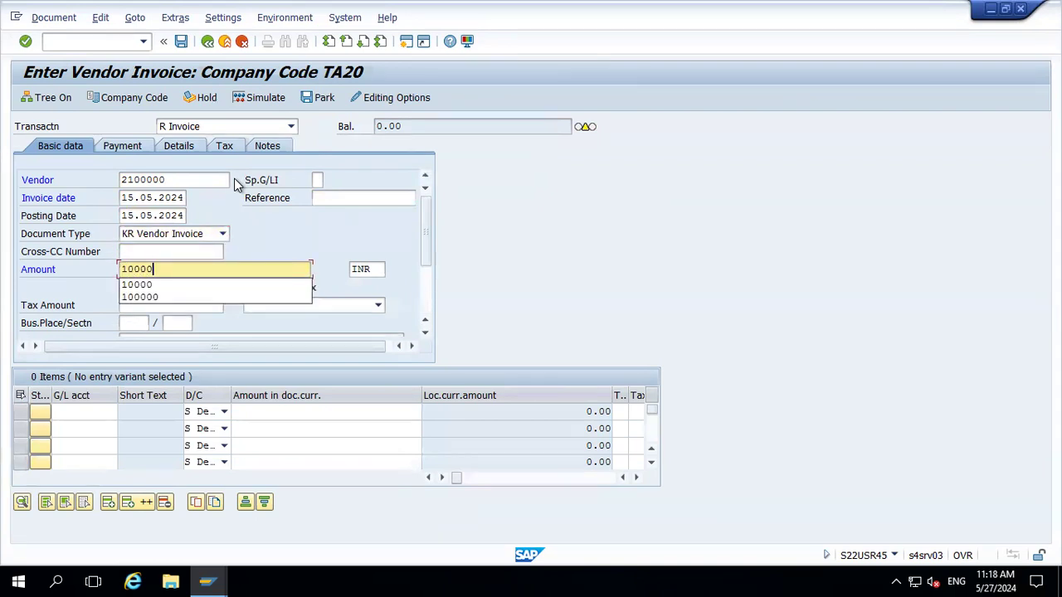
key("Return")
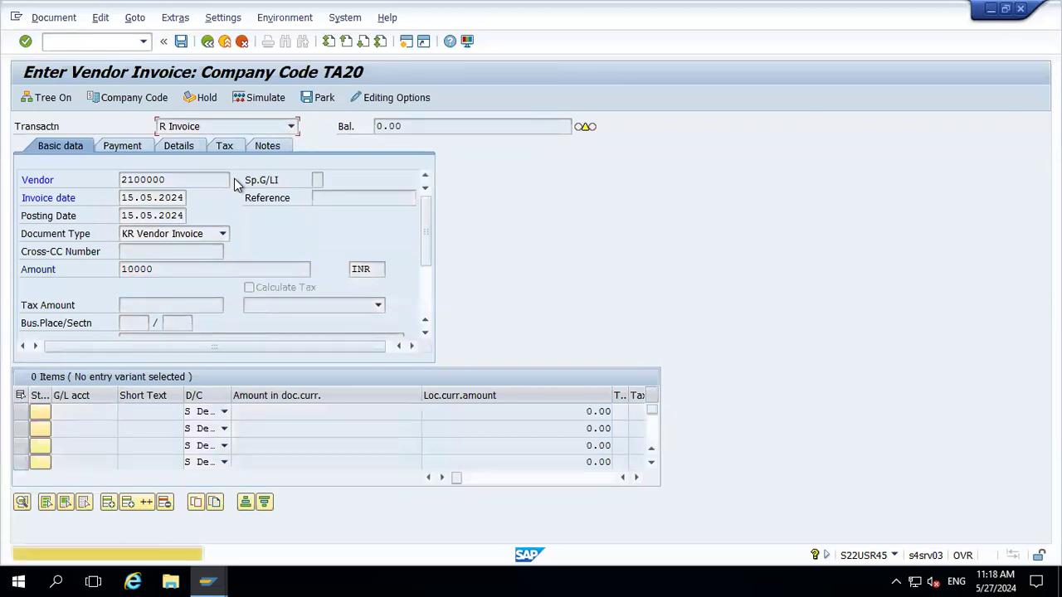
Step: Enter G/L account 400000 in the first line item and give it the full invoice amount using *
left_click(83, 410)
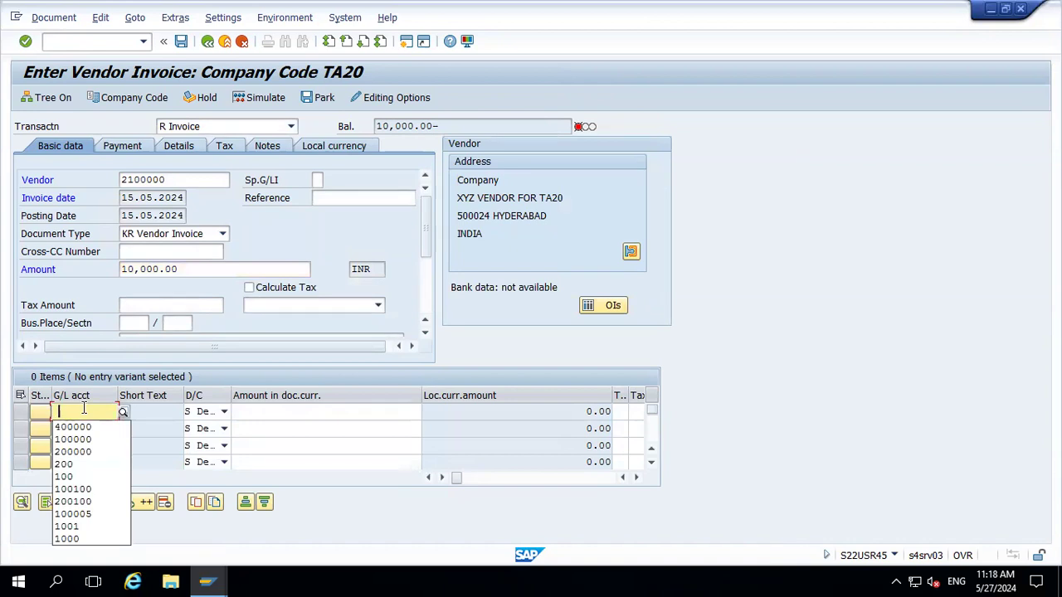
key("Down")
key("Tab")
key("Tab")
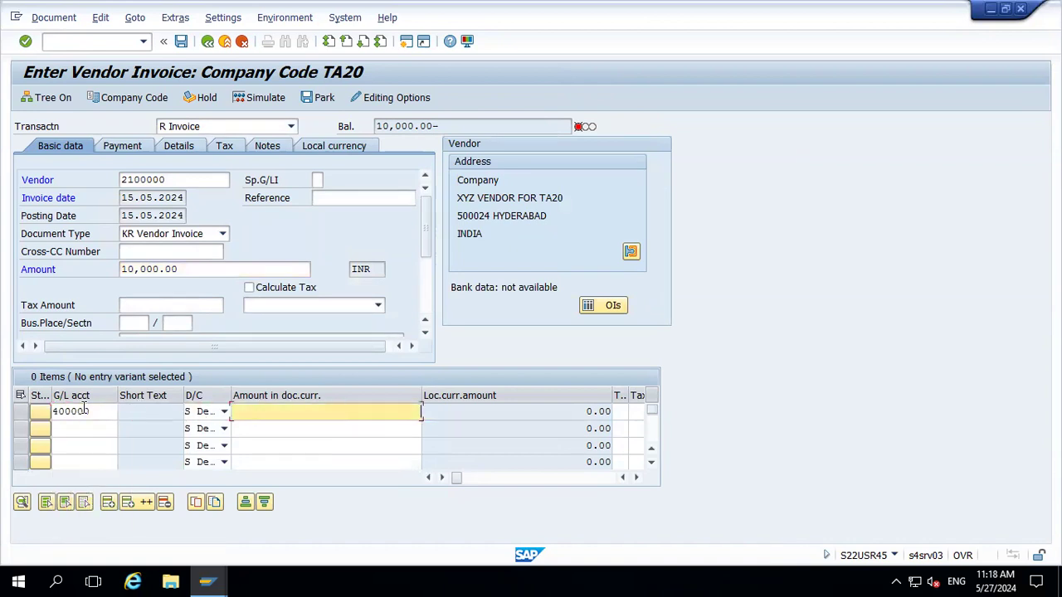
type("*")
key("Return")
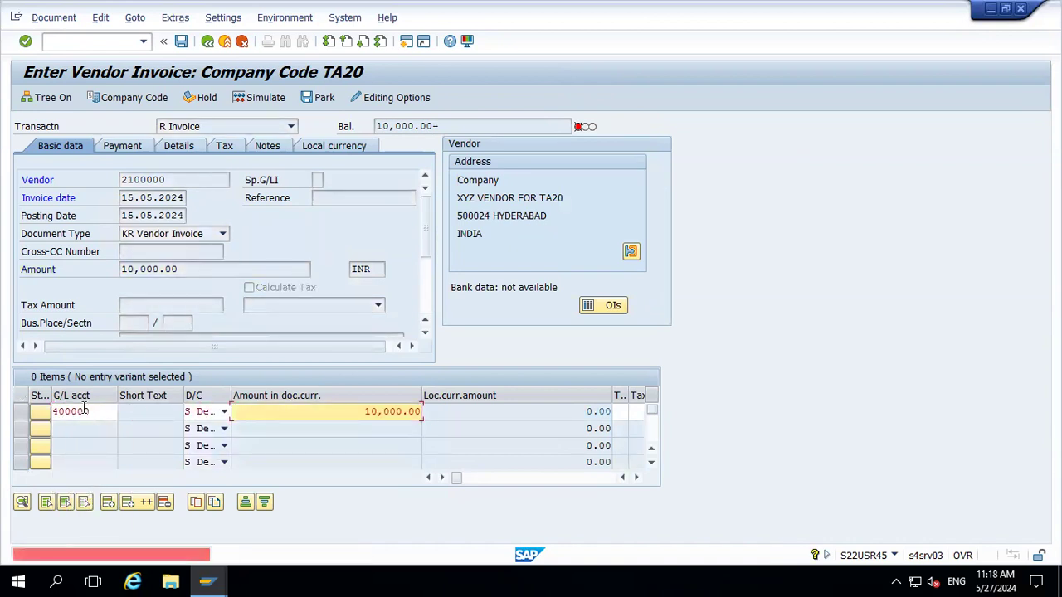
Step: Open the value search for the cost center of the first line item
key("Tab")
key("Tab")
key("Tab")
key("Tab")
key("Tab")
key("Tab")
key("Tab")
key("Tab")
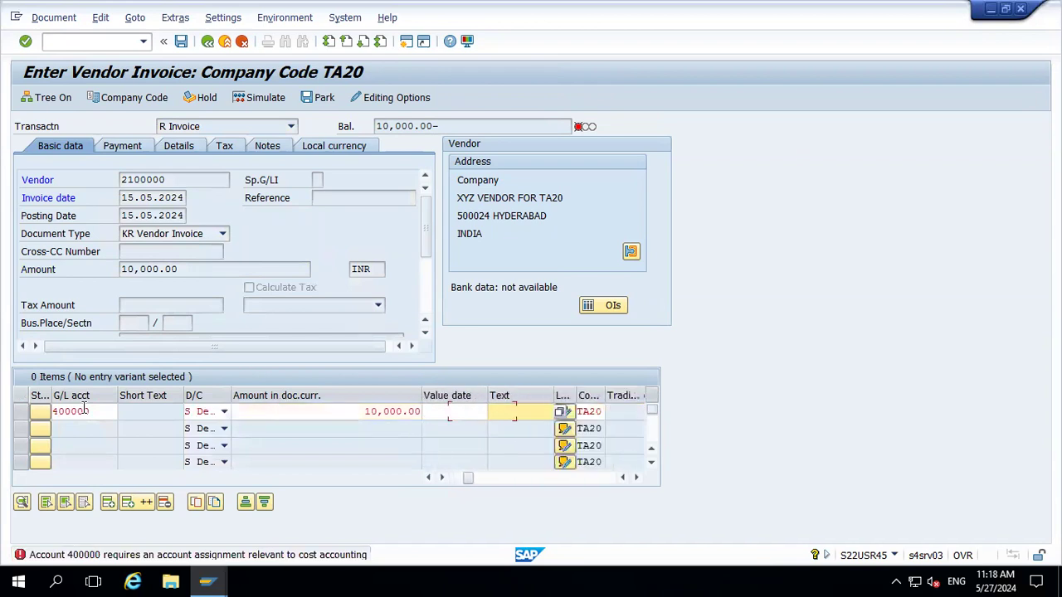
key("Tab")
key("Tab")
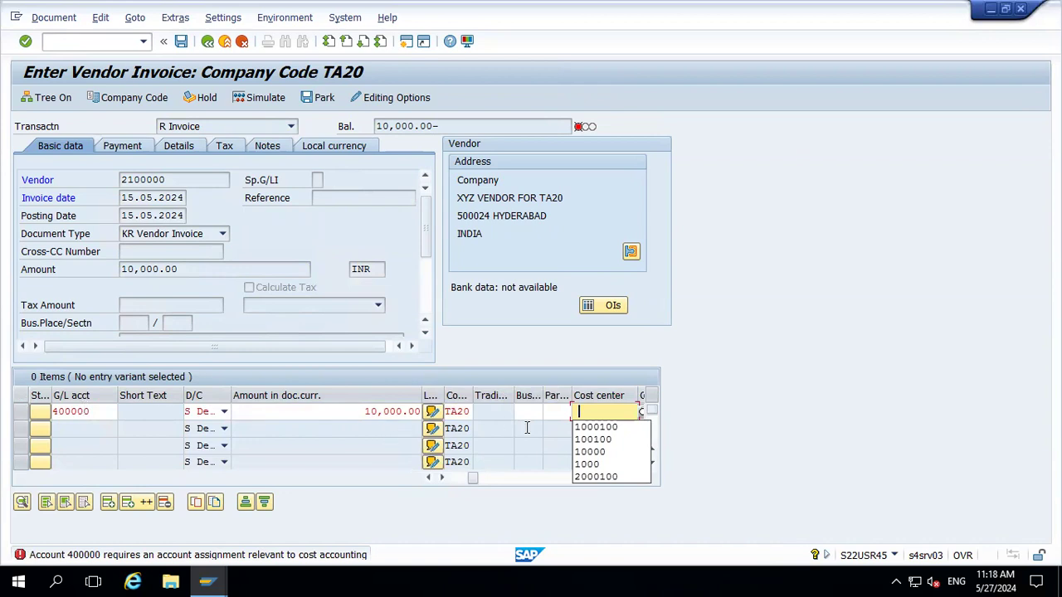
left_click(640, 412)
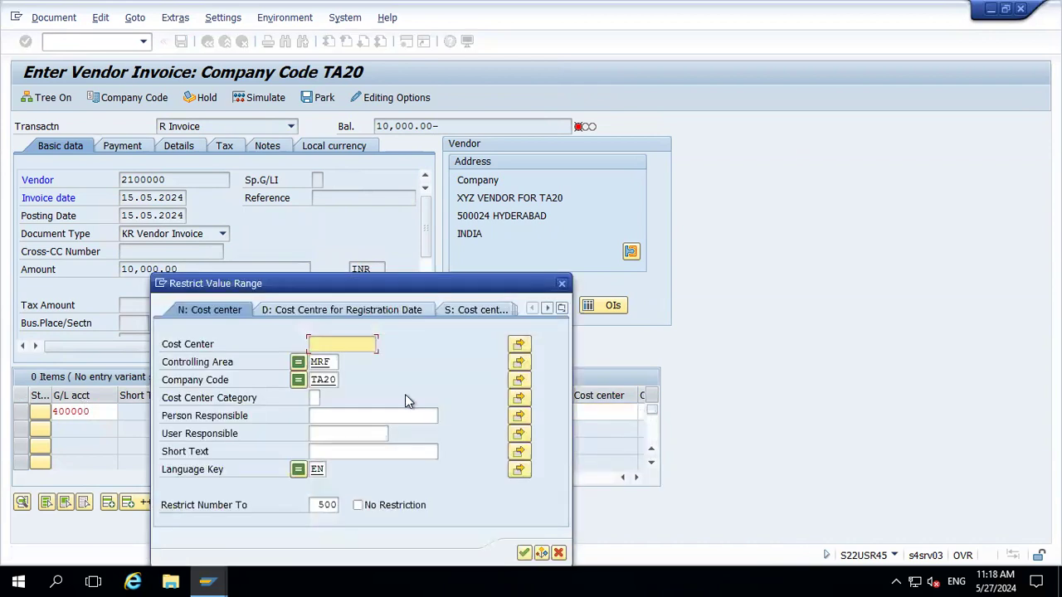
Step: Try to search for company code TA20's cost centers in controlling area TA10
left_click(334, 362)
key("BackSpace")
key("BackSpace")
key("BackSpace")
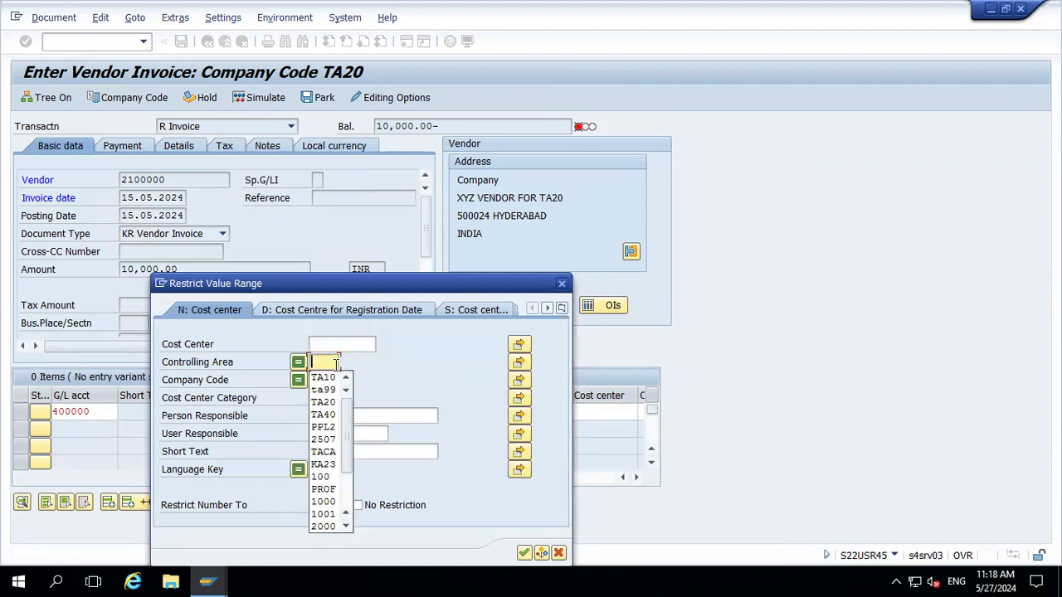
type("TA10")
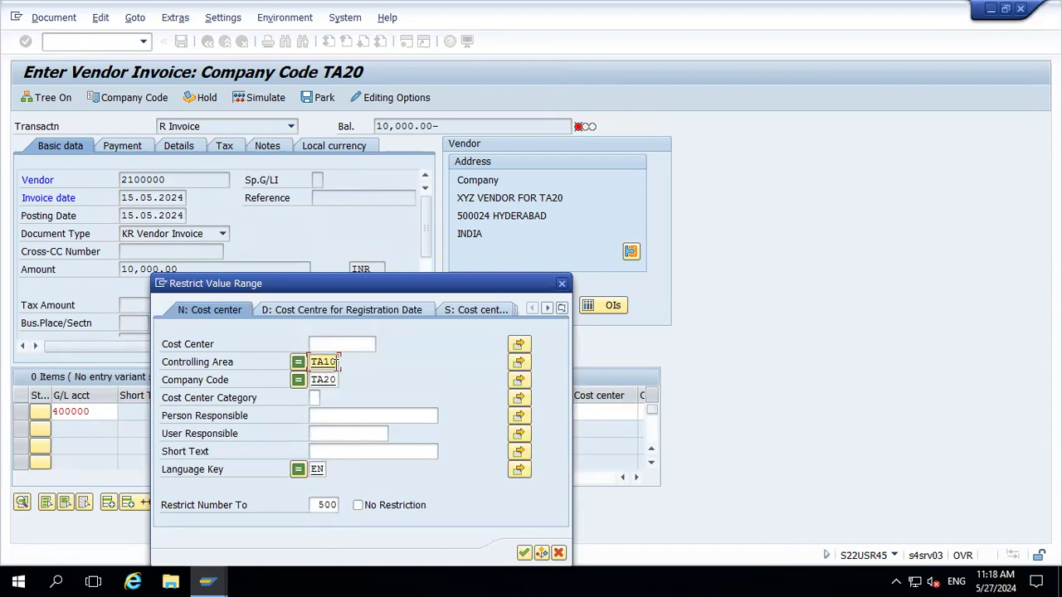
key("Return")
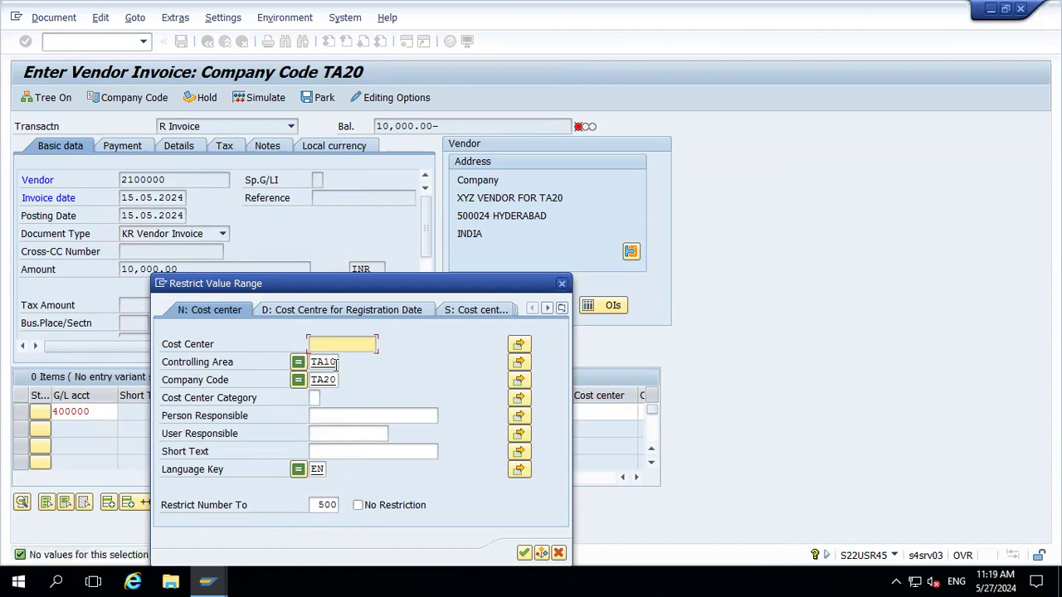
Step: Search for cost centers in controlling area TA20 and assign cost center 1000100 to the line item
left_click(335, 363)
key("BackSpace")
key("BackSpace")
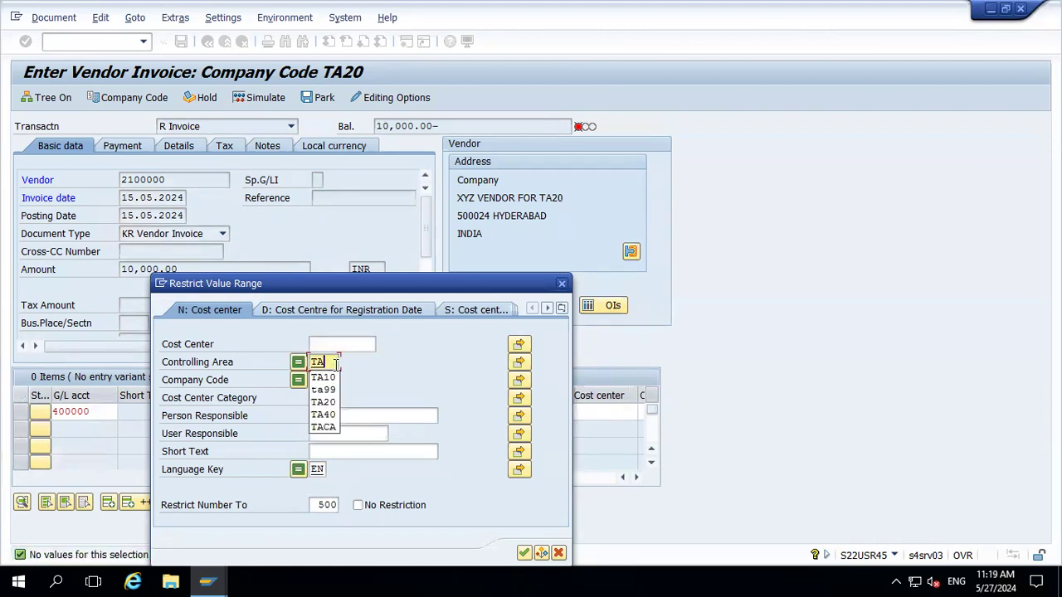
key("Down")
key("Down")
key("Down")
key("Return")
key("Return")
key("Return")
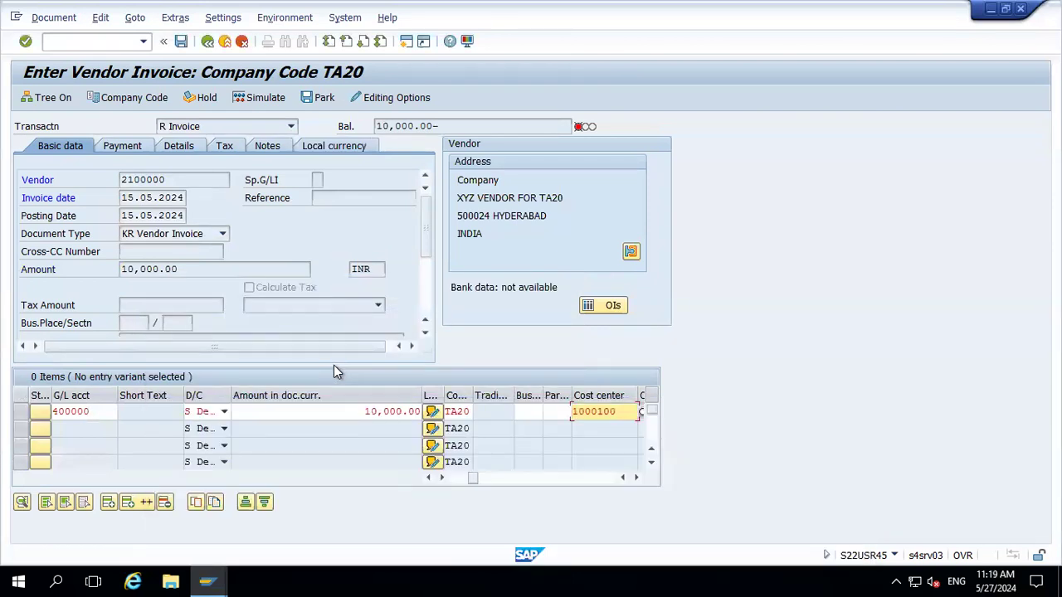
Step: Validate the completed line item and display the invoice's payment data
key("Return")
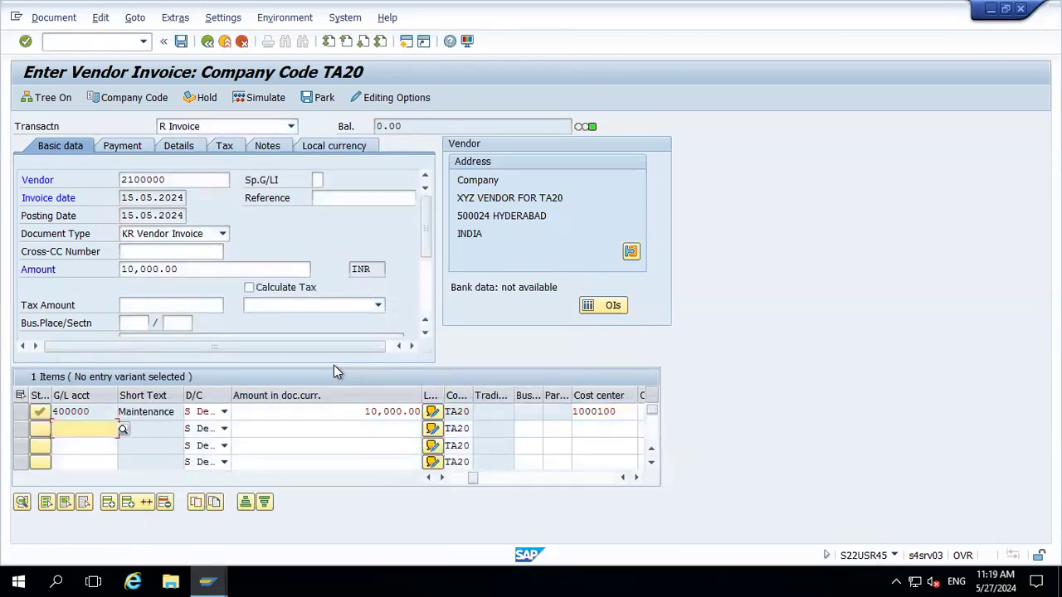
left_click(144, 147)
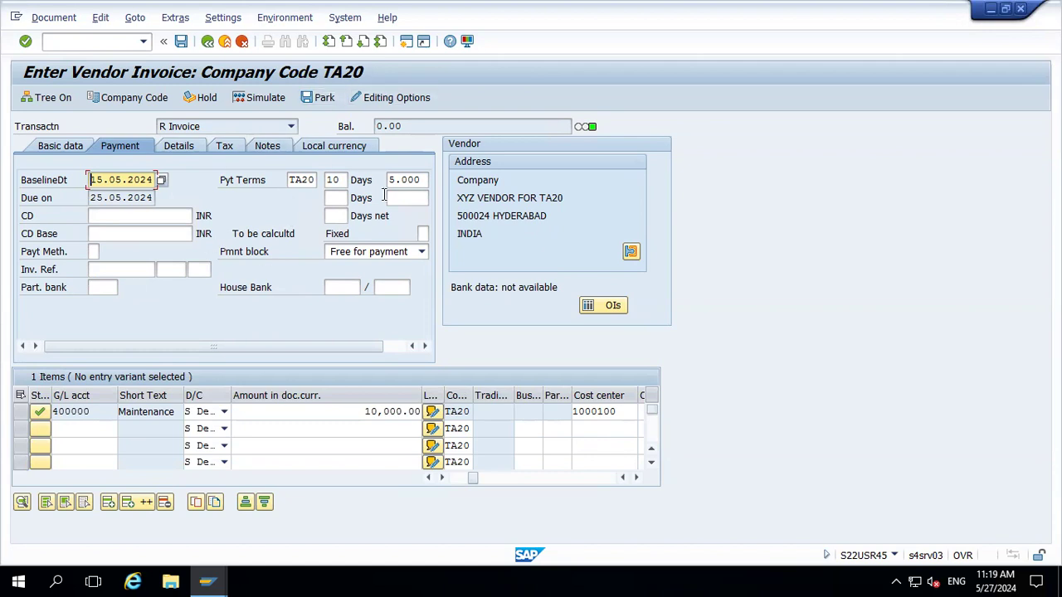
Step: Try to raise the invoice's first cash discount to 6 percent and read the help for the resulting message
left_click(425, 180)
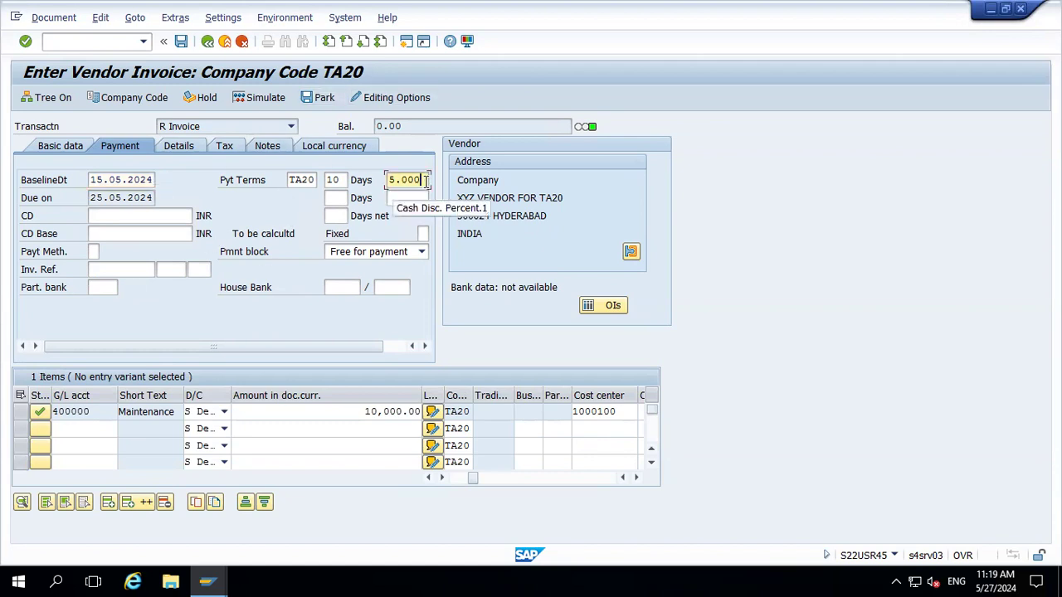
key("BackSpace")
key("BackSpace")
key("BackSpace")
key("BackSpace")
key("BackSpace")
type("6")
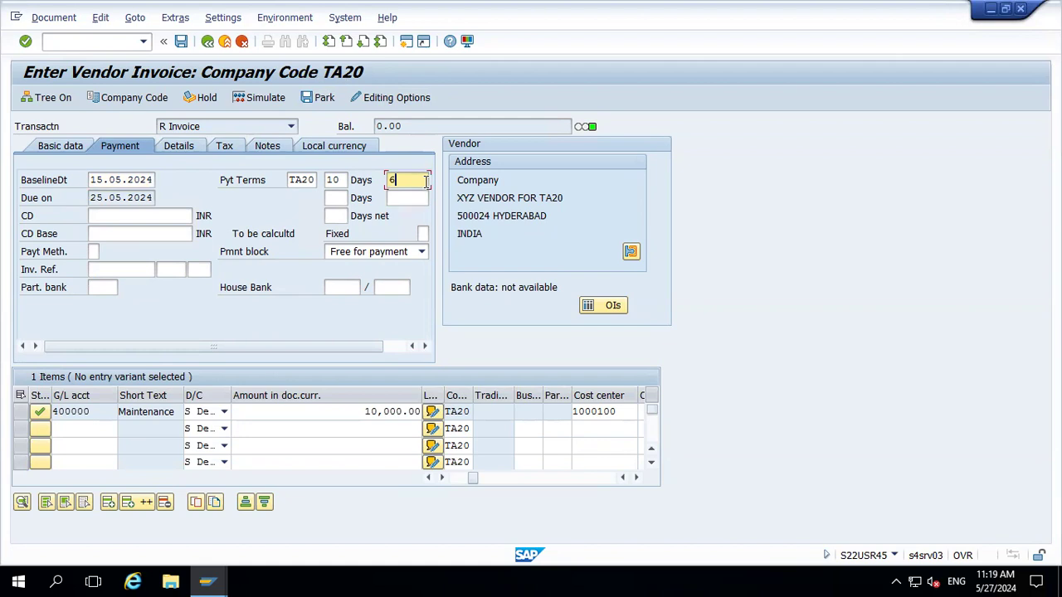
key("Return")
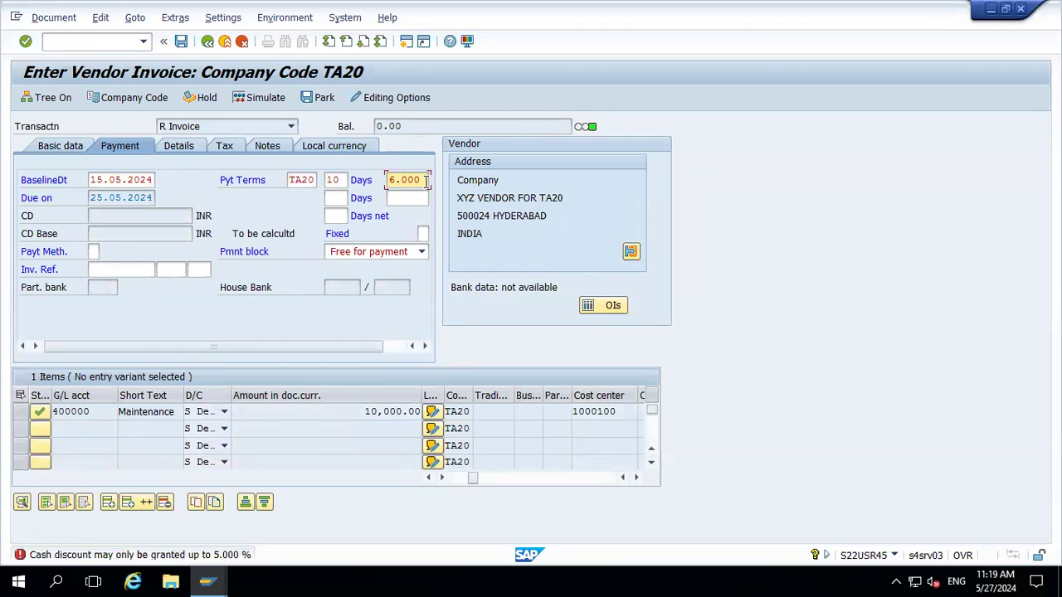
left_click(174, 557)
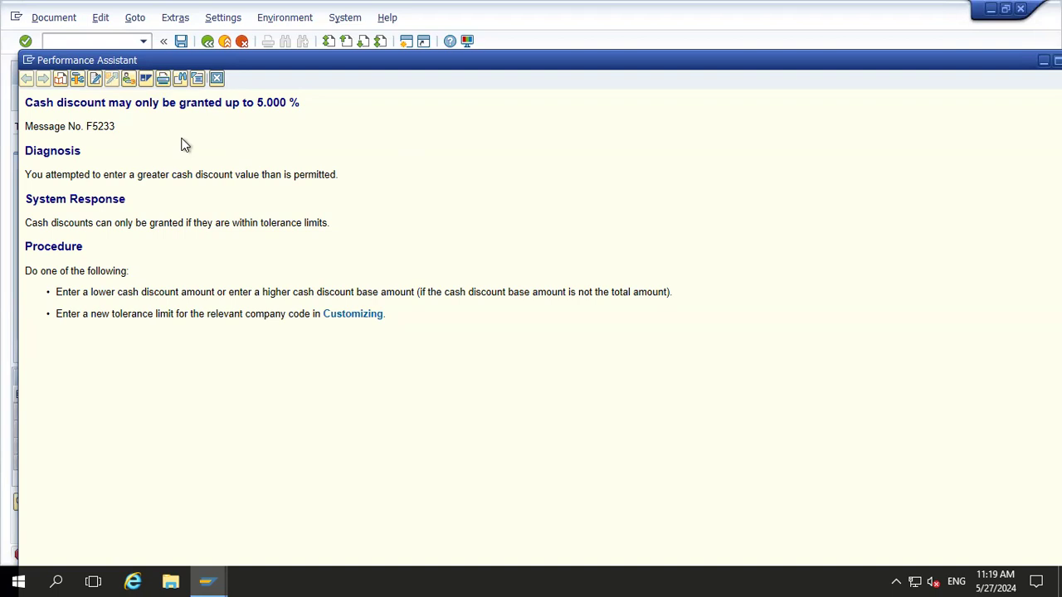
left_click(216, 79)
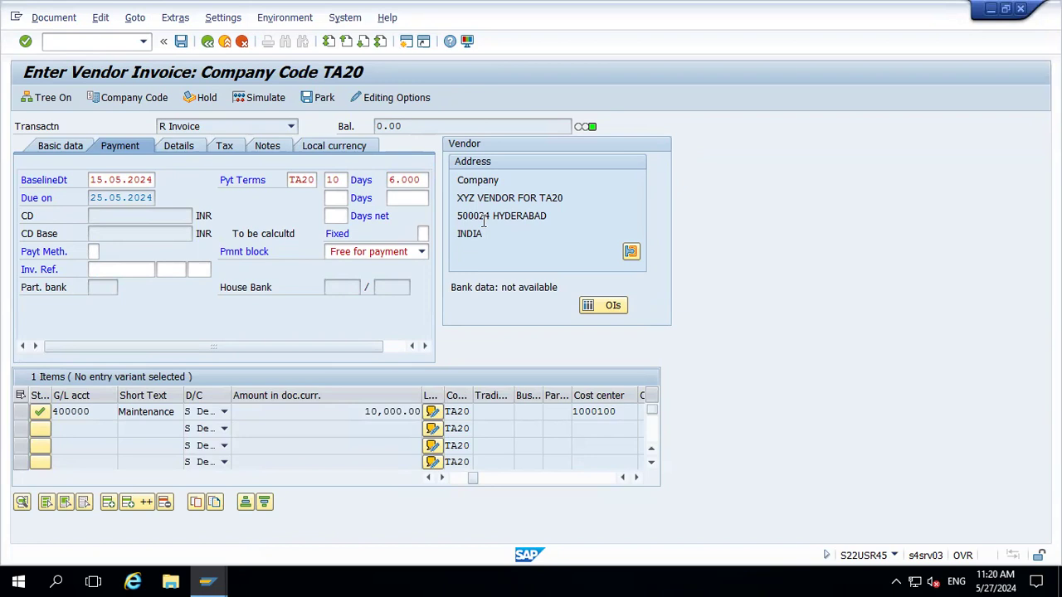
Step: Lower the invoice's first cash discount to 4 percent
left_click(423, 179)
key("BackSpace")
key("BackSpace")
key("BackSpace")
key("BackSpace")
key("BackSpace")
type("4")
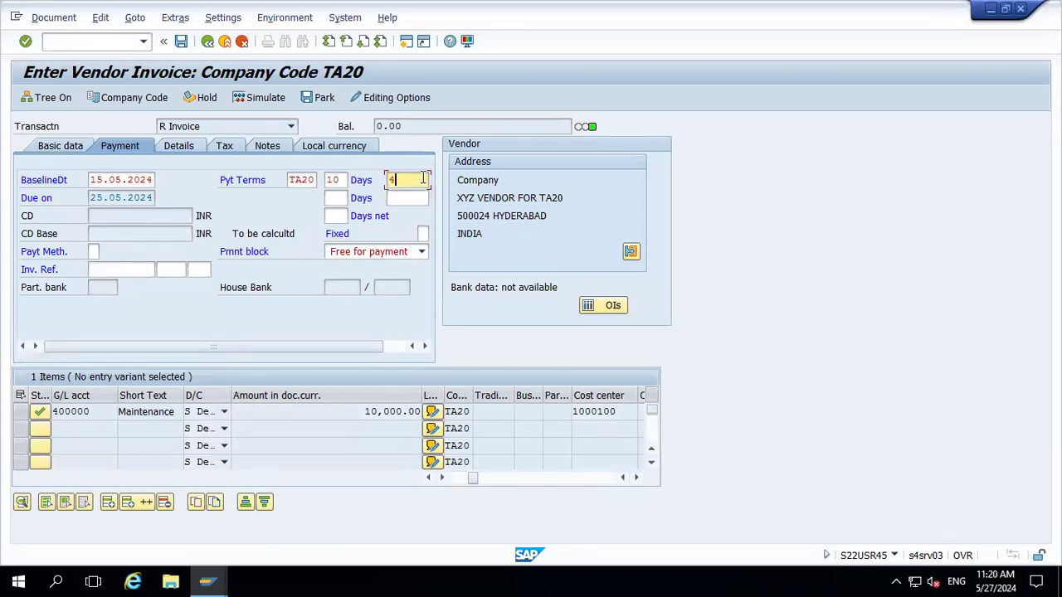
key("Return")
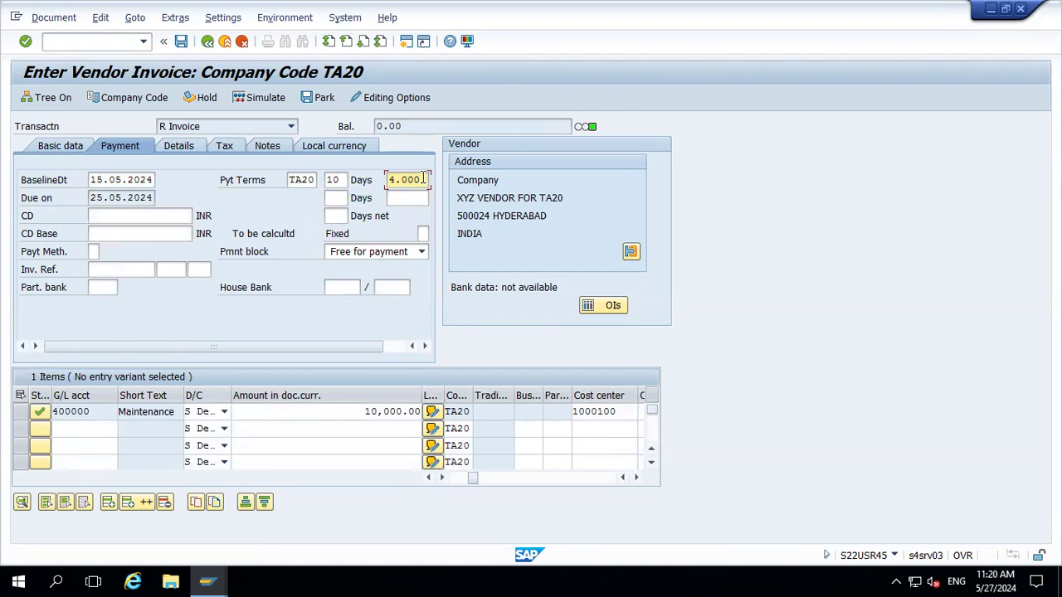
Step: Set the invoice's first cash discount to 5 percent
key("BackSpace")
key("BackSpace")
key("BackSpace")
key("BackSpace")
key("BackSpace")
type("5")
key("Return")
Step: Change the invoice's payment terms to 0001
left_click(315, 179)
key("BackSpace")
key("BackSpace")
key("BackSpace")
key("BackSpace")
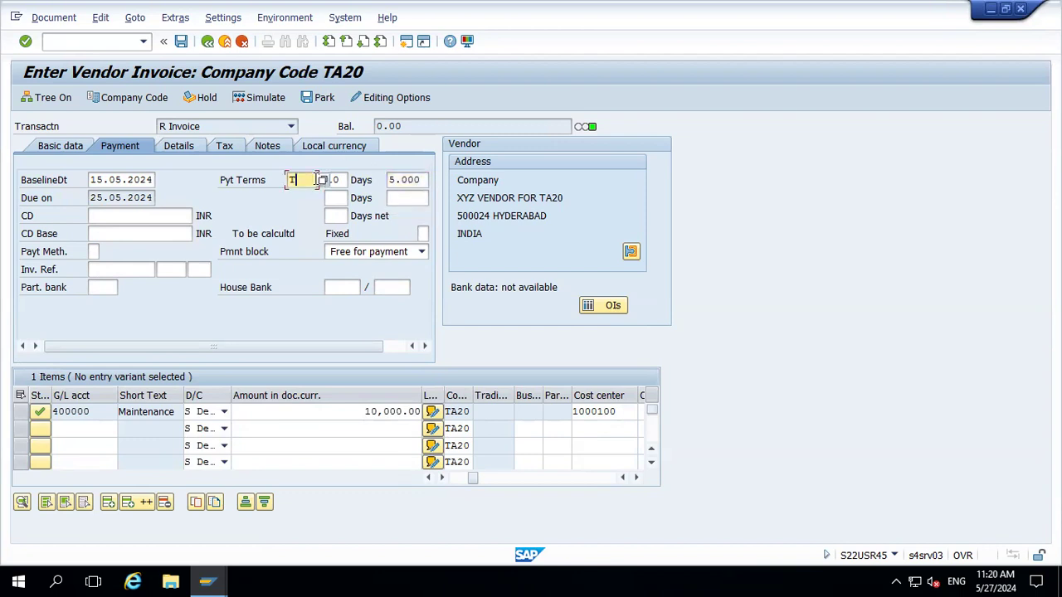
type("0001")
key("Return")
key("Return")
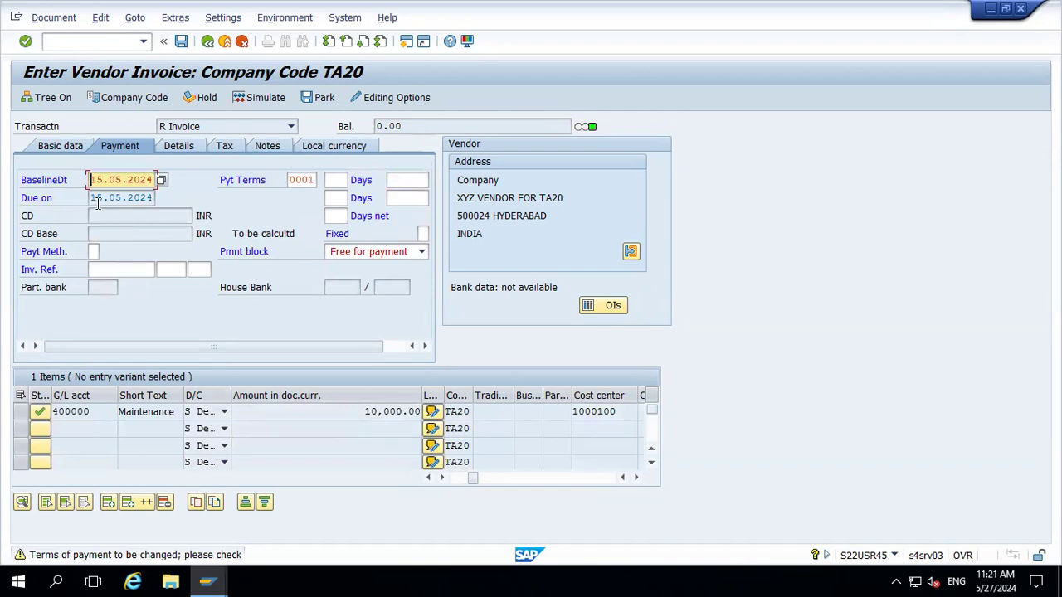
Step: Set the invoice's payment terms to TA20 and accept the warnings
left_click(316, 179)
key("BackSpace")
key("BackSpace")
key("BackSpace")
key("BackSpace")
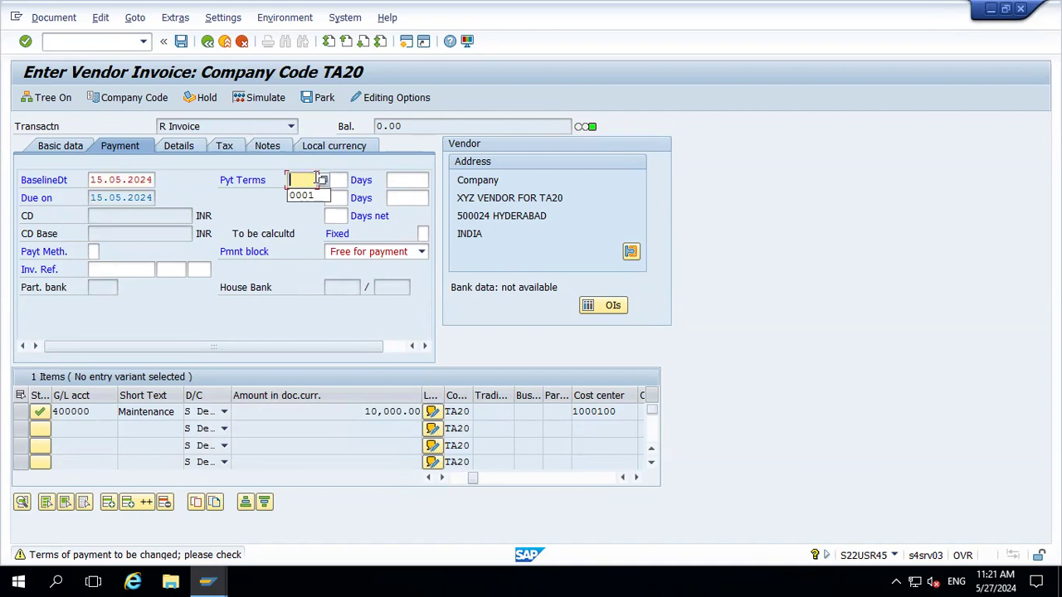
type("TA20")
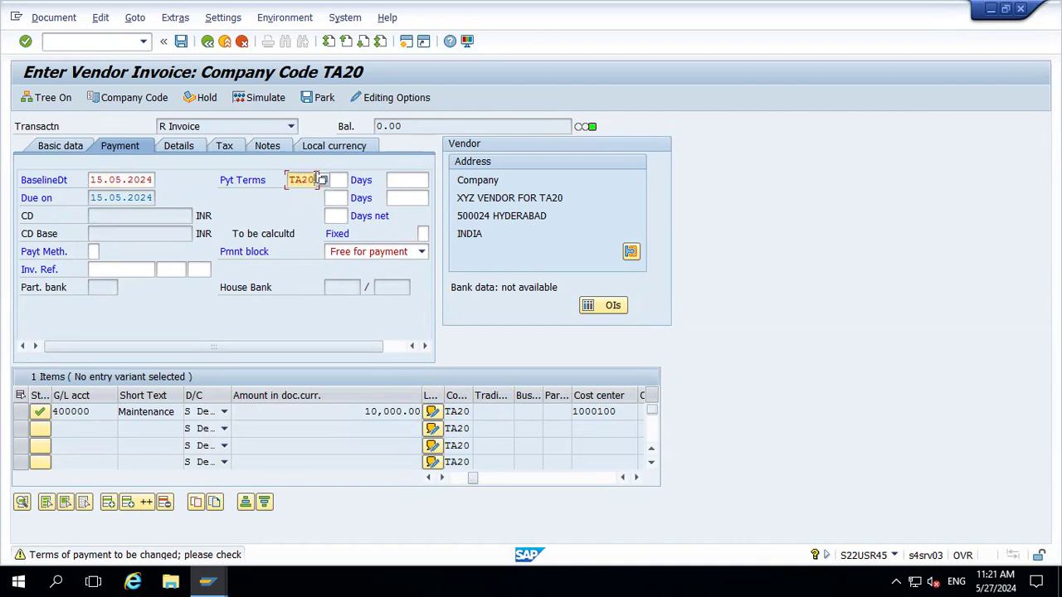
key("Return")
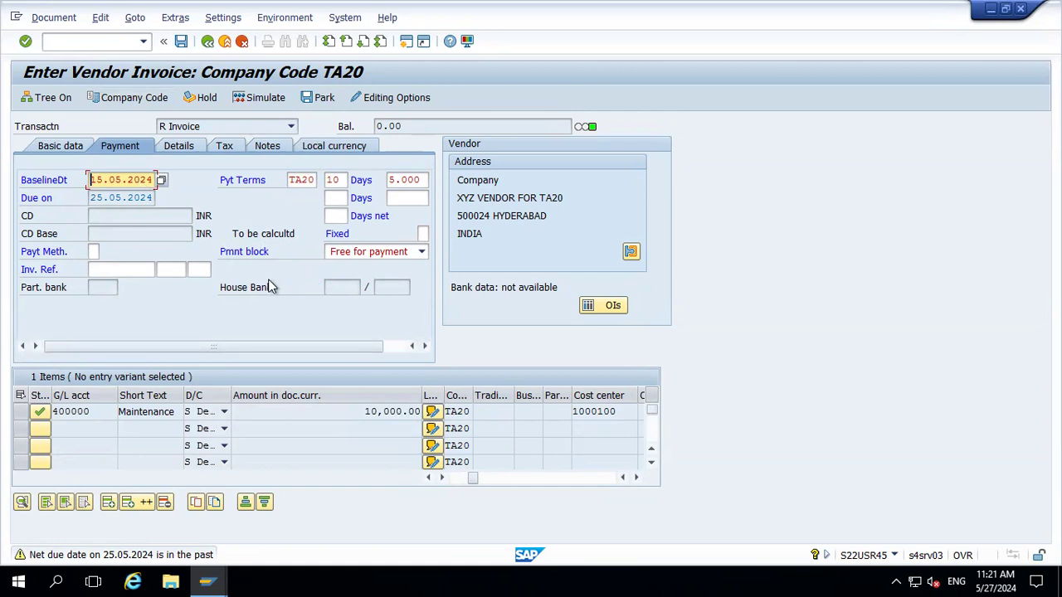
key("Return")
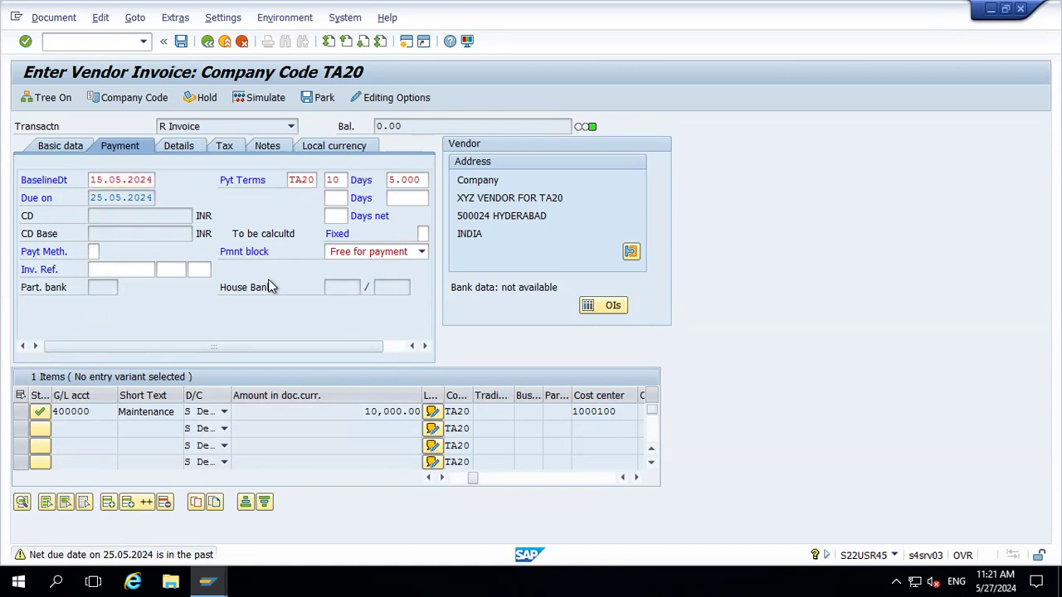
key("Return")
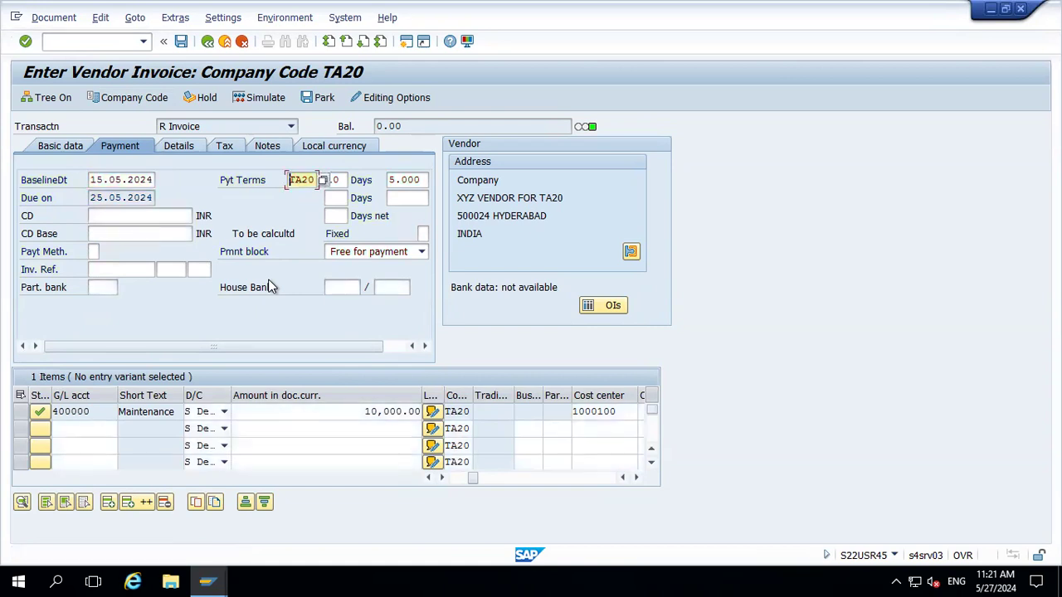
Step: Simulate the vendor invoice and post it
left_click(60, 16)
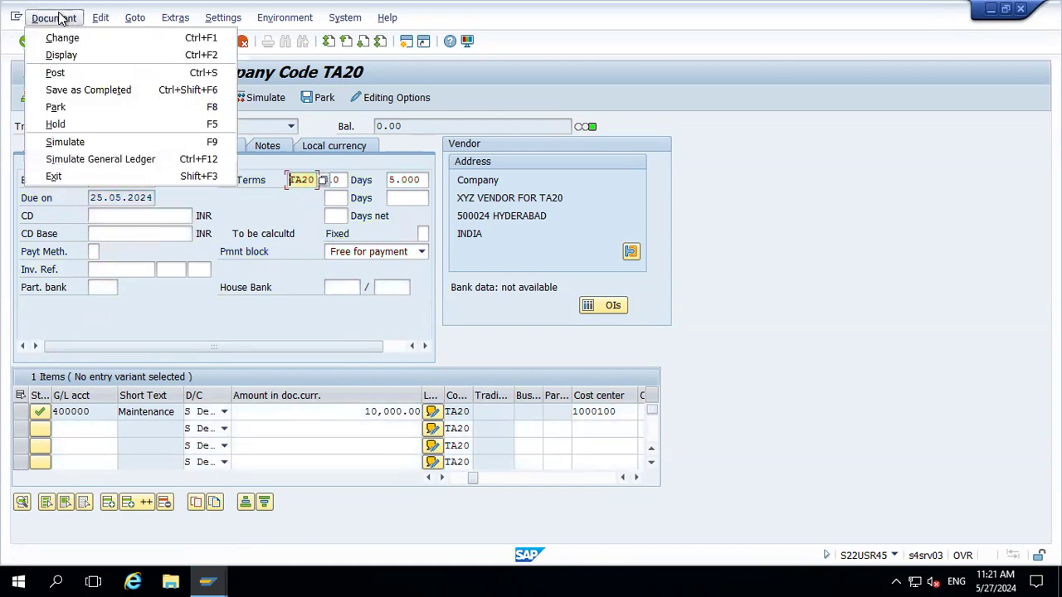
left_click(62, 145)
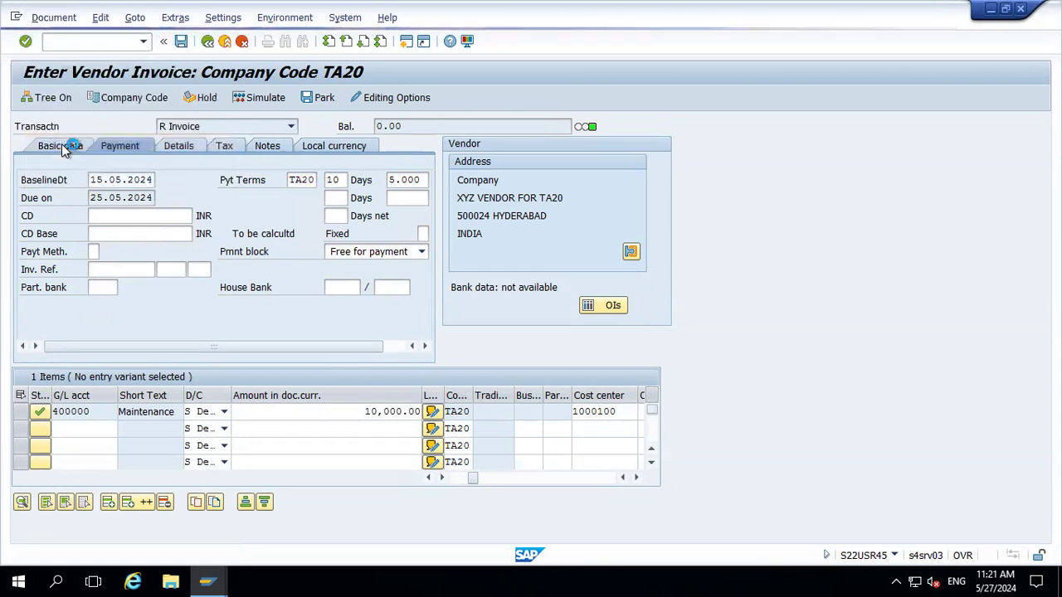
left_click(180, 43)
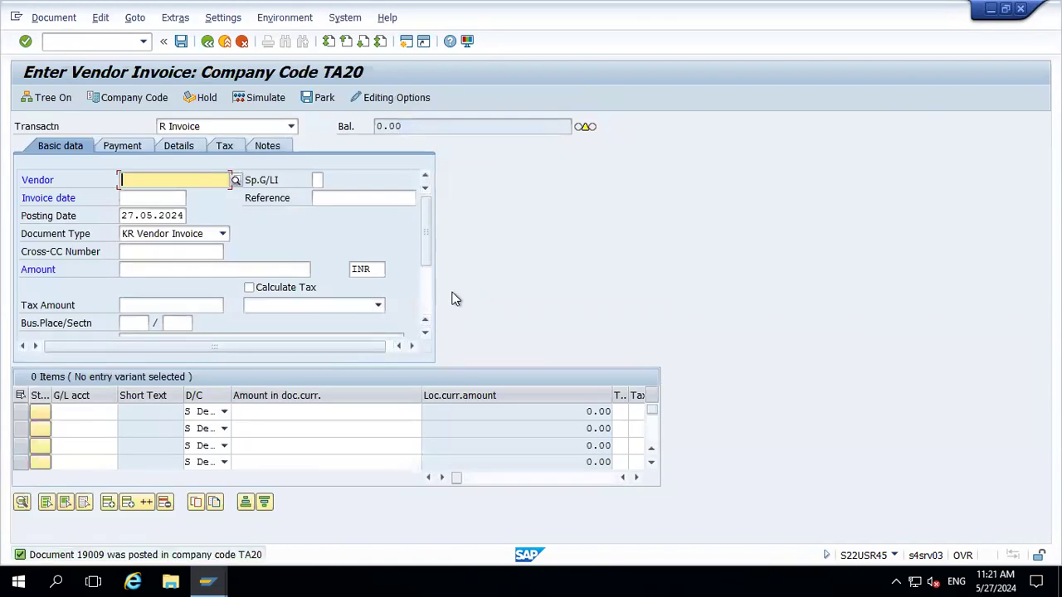
Step: Switch to the Vendor Line Item Display session, return to its selection screen and set the company code to TA20
key("alt+Tab")
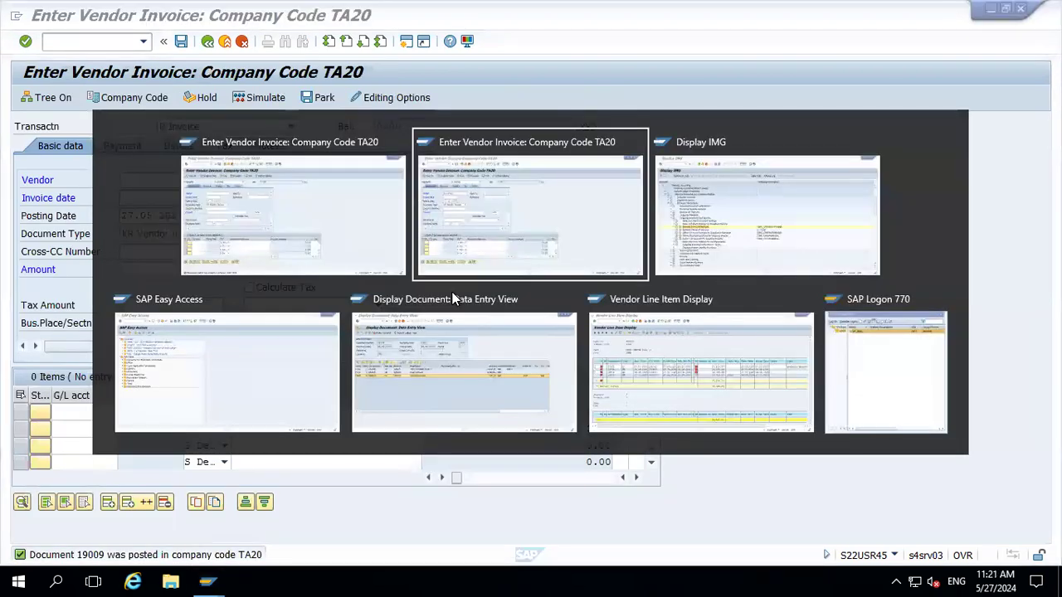
key("alt+Tab")
key("alt+Tab")
key("alt+Tab")
key("alt+Tab")
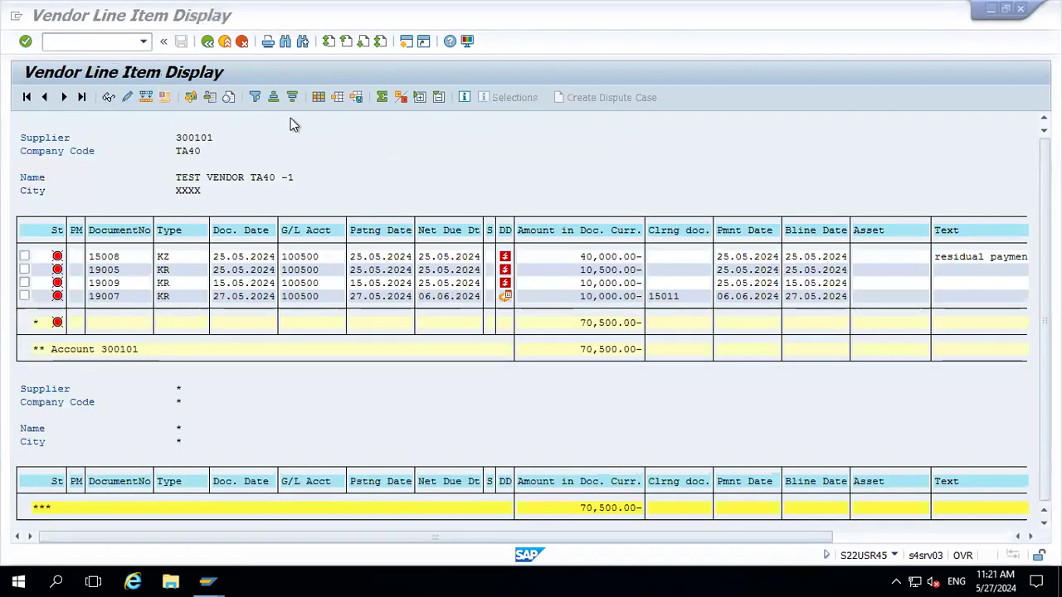
left_click(207, 41)
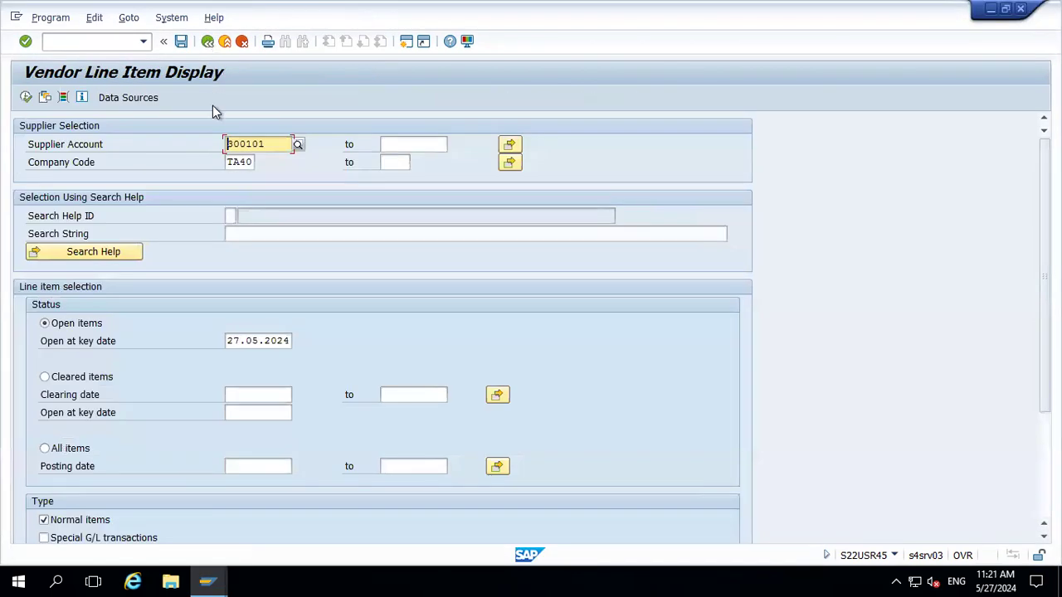
left_click(253, 163)
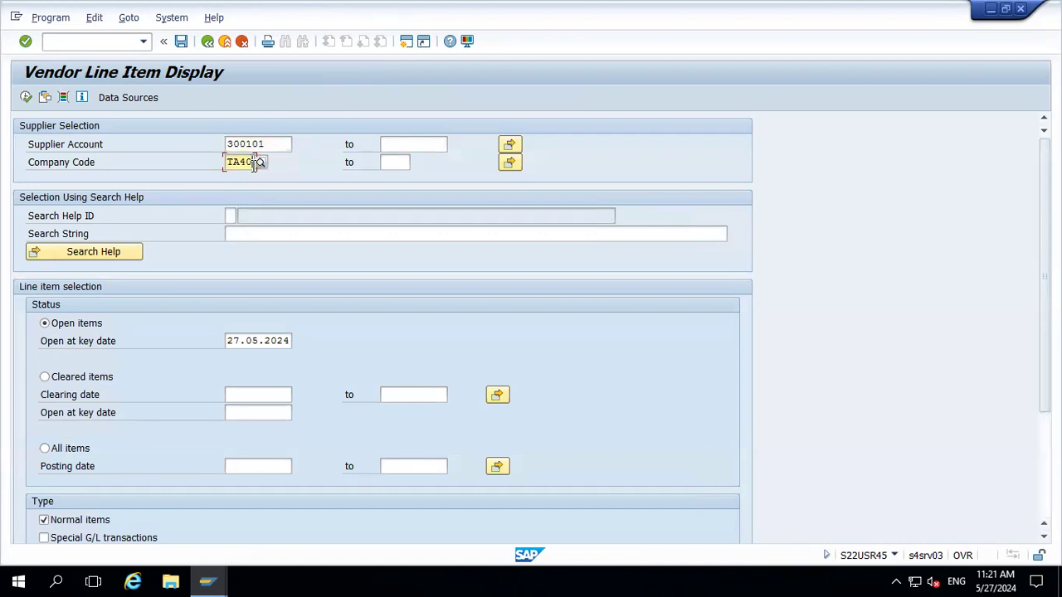
key("BackSpace")
key("BackSpace")
type("20")
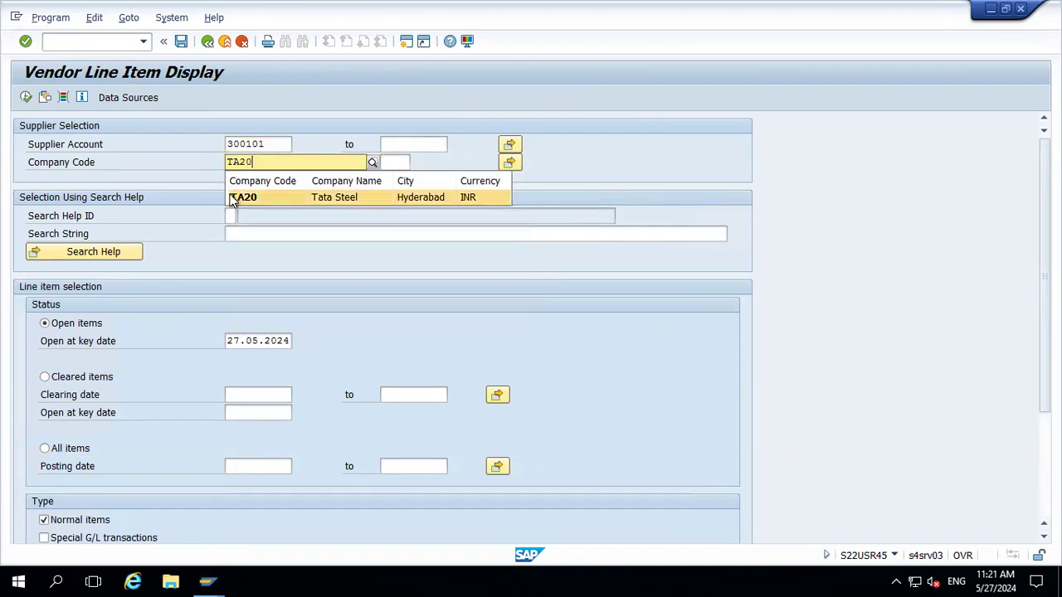
left_click(229, 195)
Step: Replace the supplier account with company code TA20's supplier from the value search and run the open item list
left_click(279, 145)
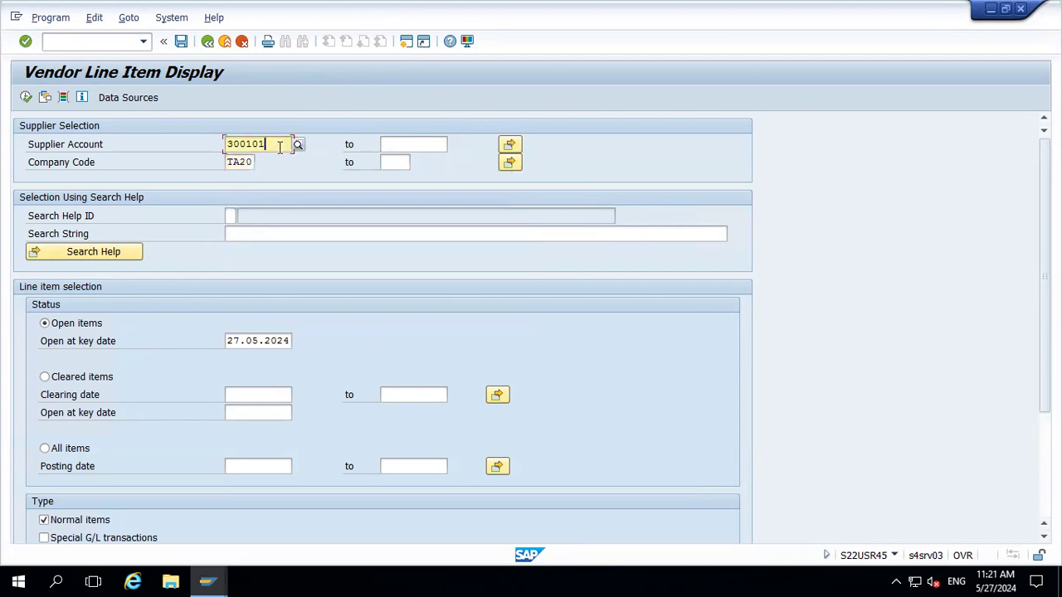
key("BackSpace")
key("BackSpace")
key("BackSpace")
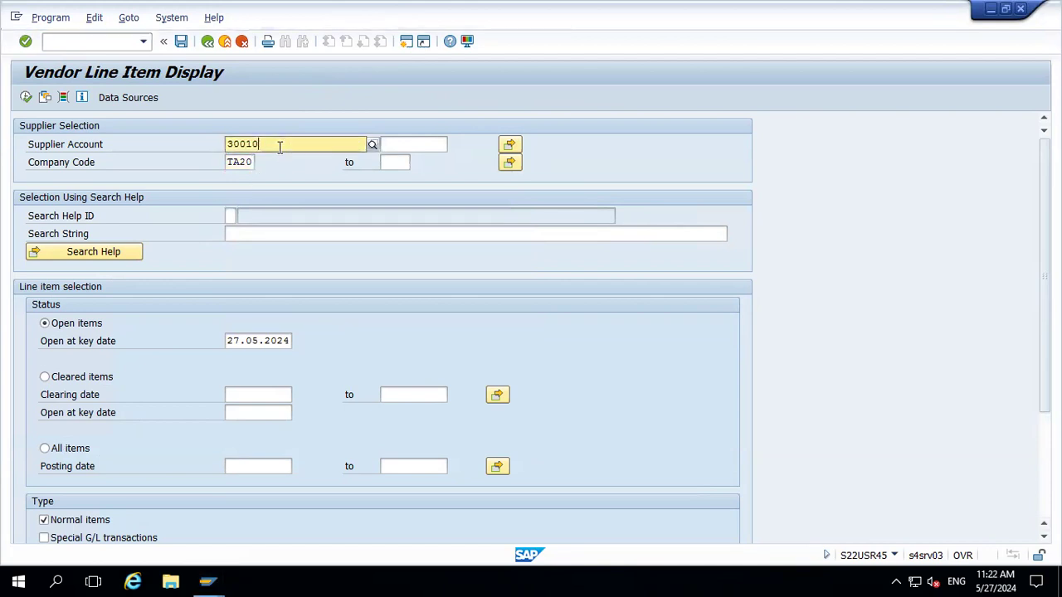
key("BackSpace")
key("BackSpace")
key("BackSpace")
key("BackSpace")
key("BackSpace")
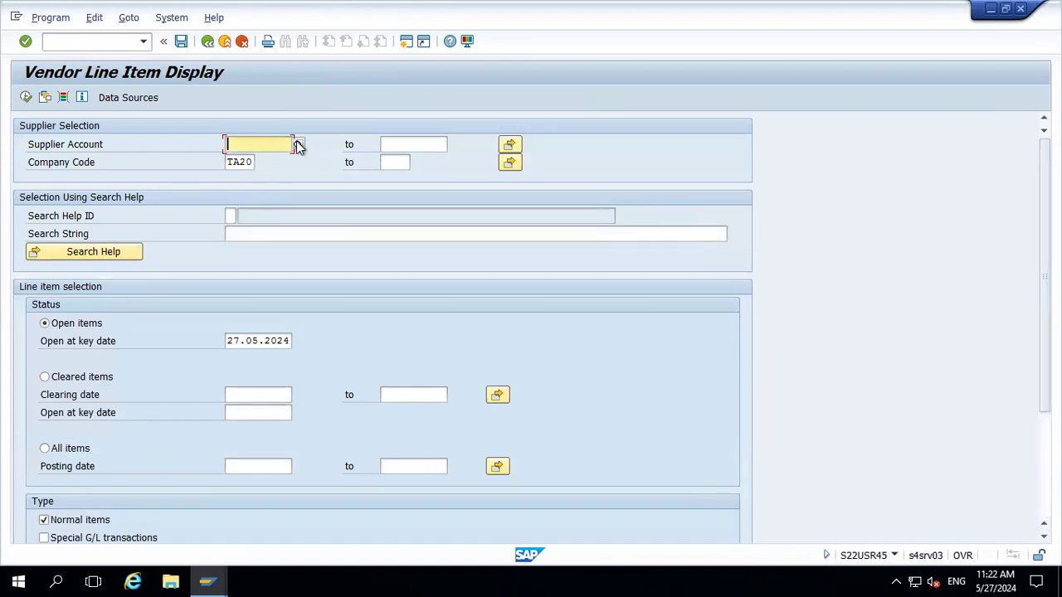
left_click(298, 145)
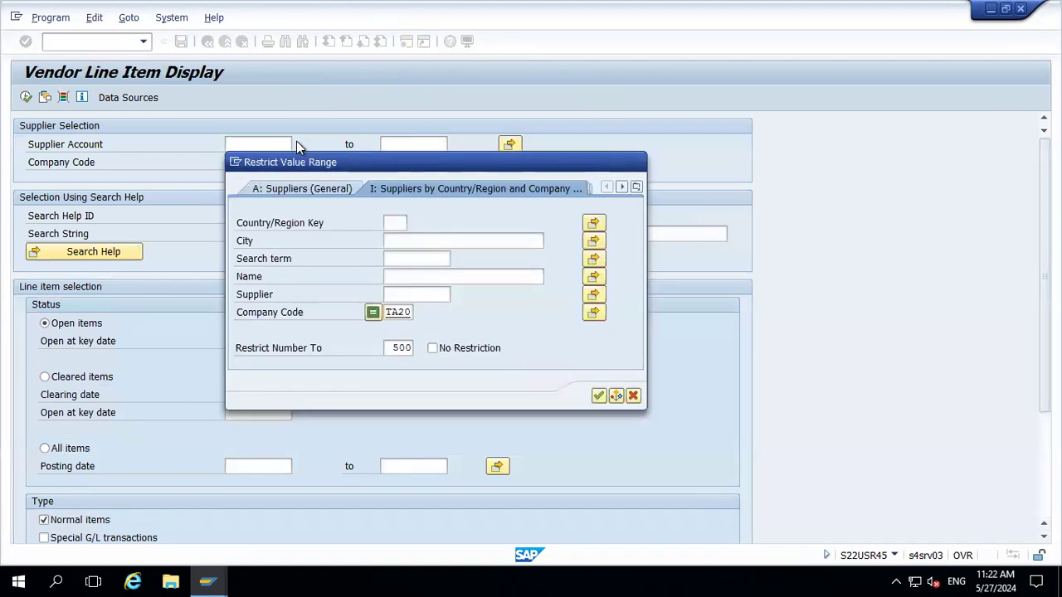
key("Return")
key("Return")
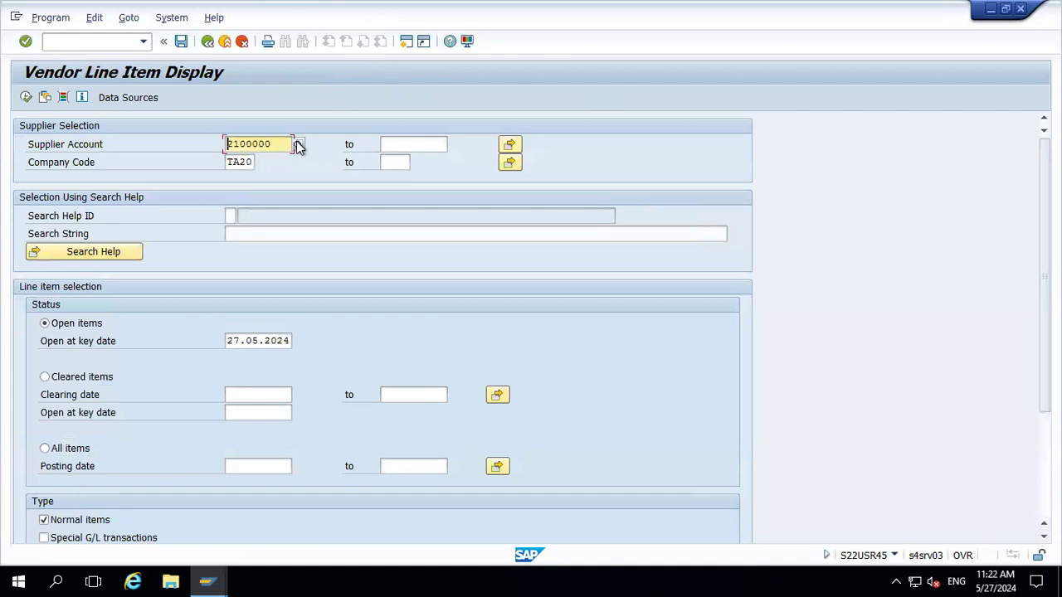
left_click(25, 97)
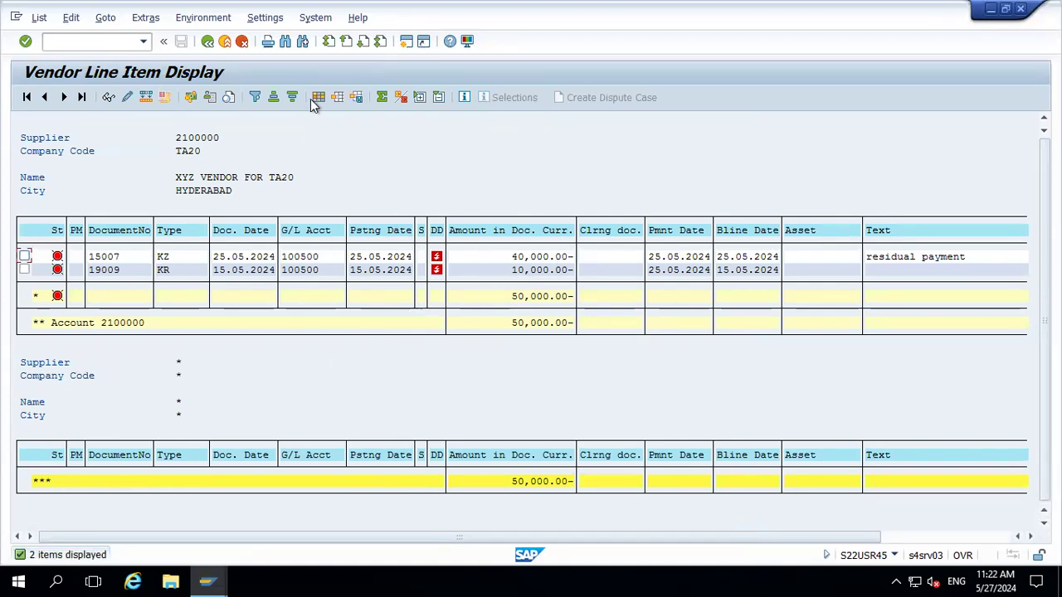
Step: Add the hidden Net Due Date field before Special G/L Ind. in the line item layout and apply it
left_click(318, 97)
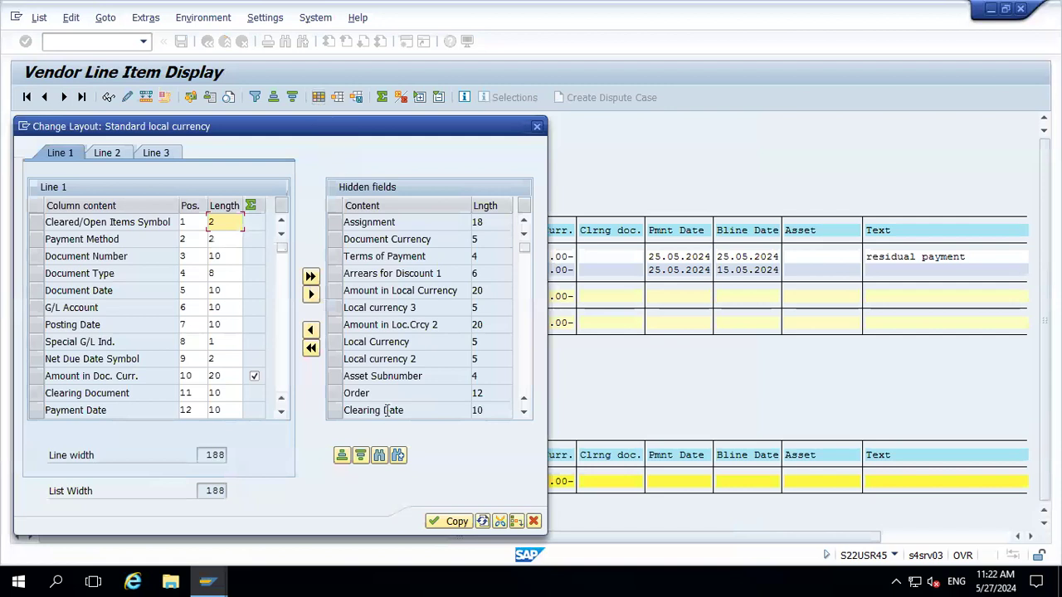
left_click(379, 455)
type("N")
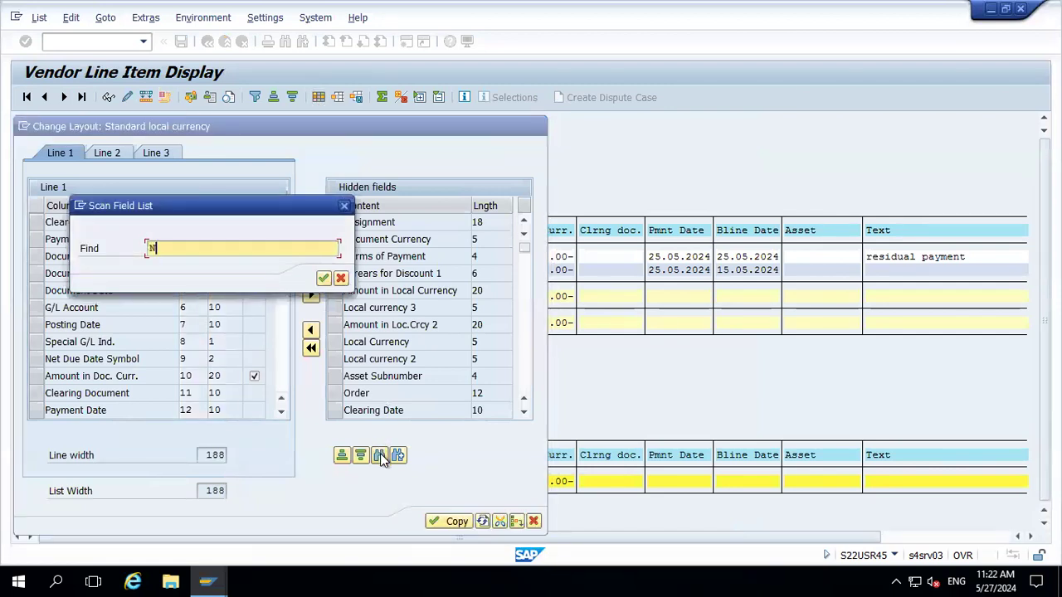
type("ET")
key("Down")
key("Return")
key("Return")
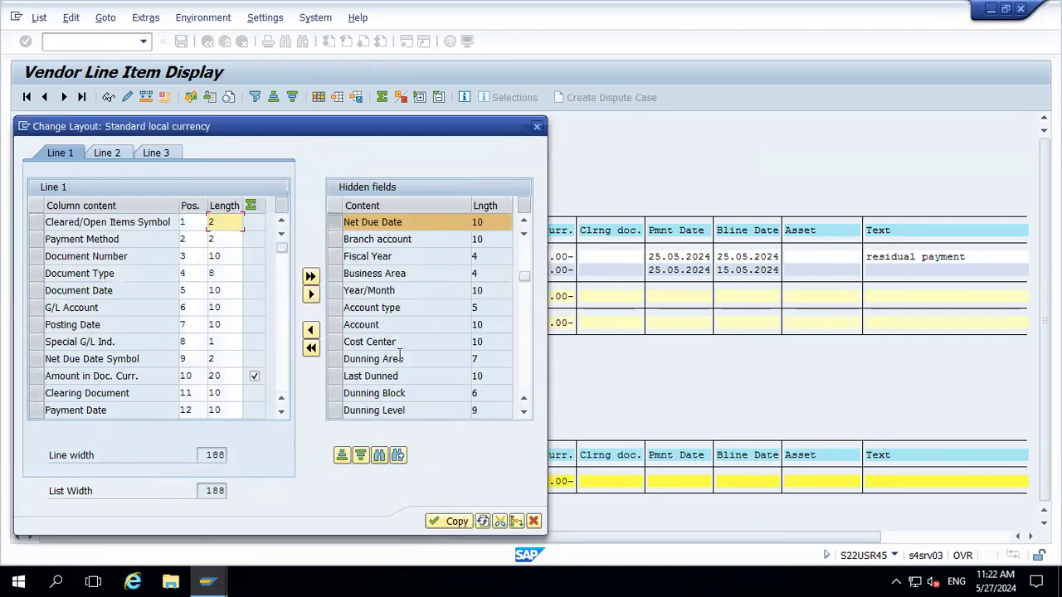
left_click(37, 342)
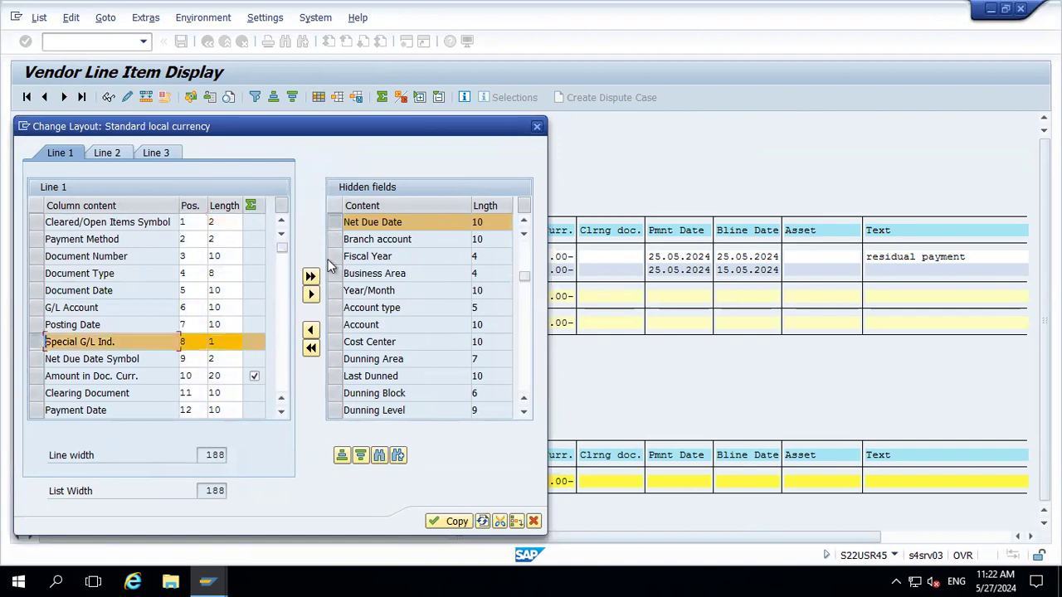
left_click(311, 331)
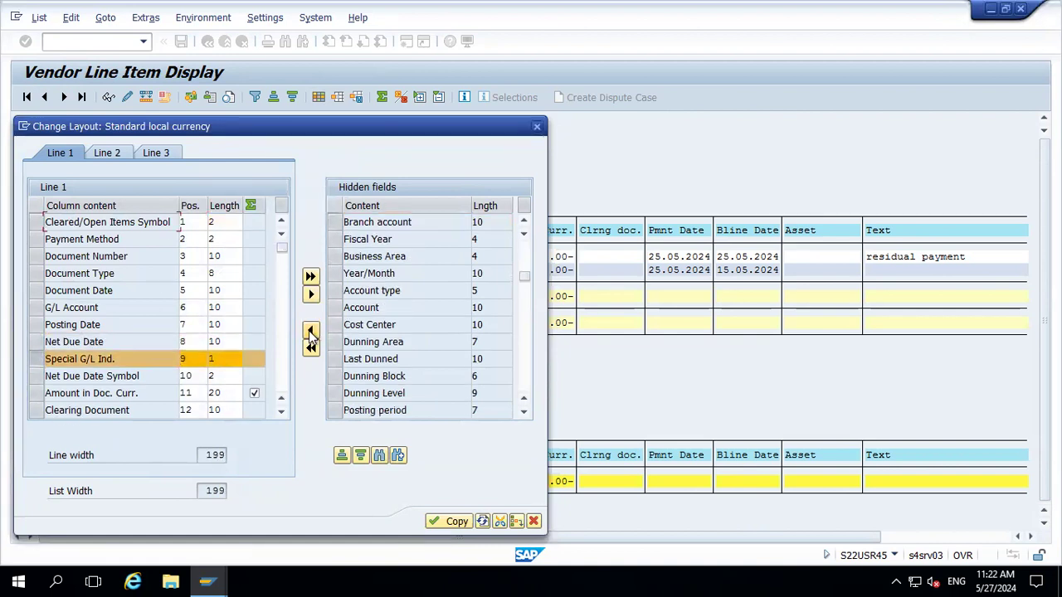
left_click(454, 524)
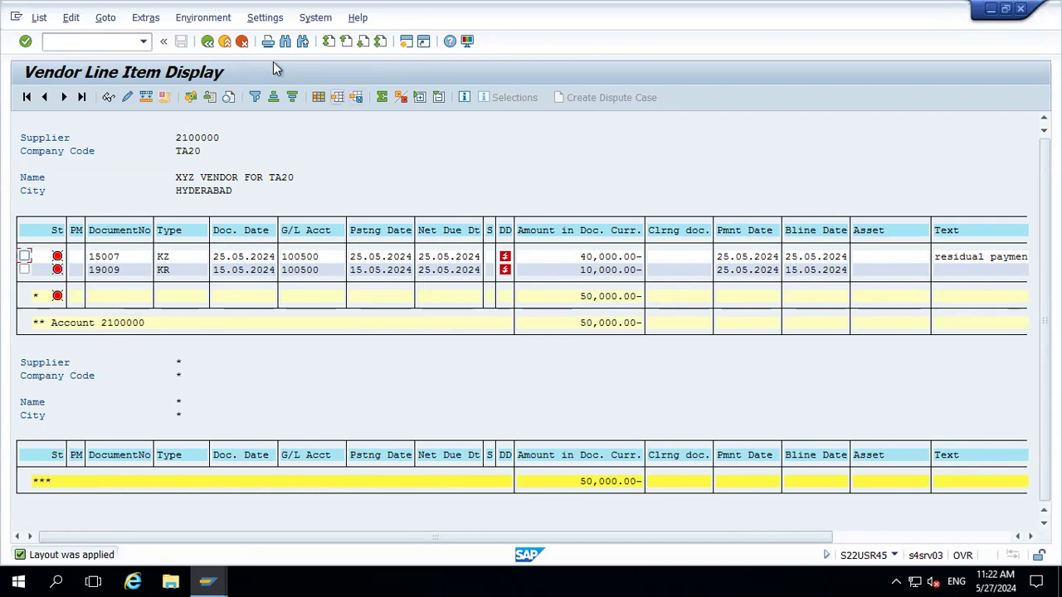
Step: Rerun the supplier's open item list and insert Net Due Date ahead of Special G/L Ind. in its layout
left_click(224, 41)
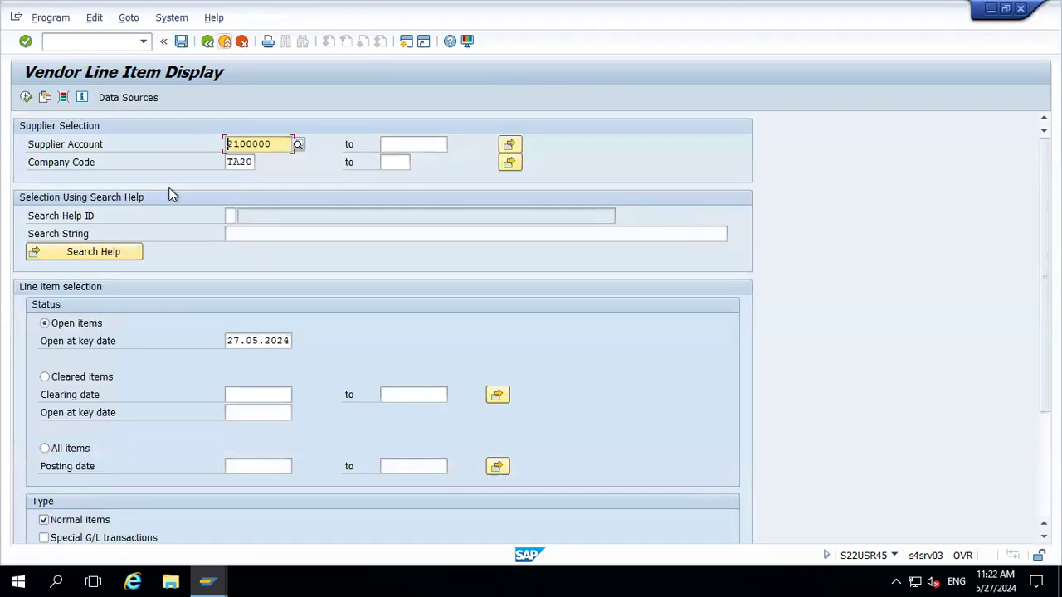
left_click(26, 97)
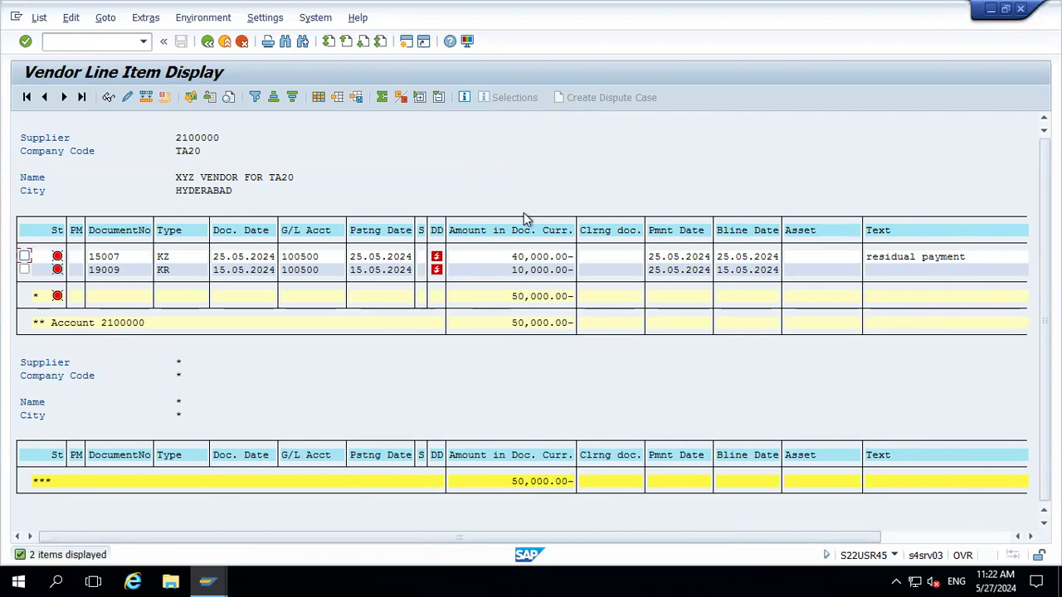
left_click(321, 98)
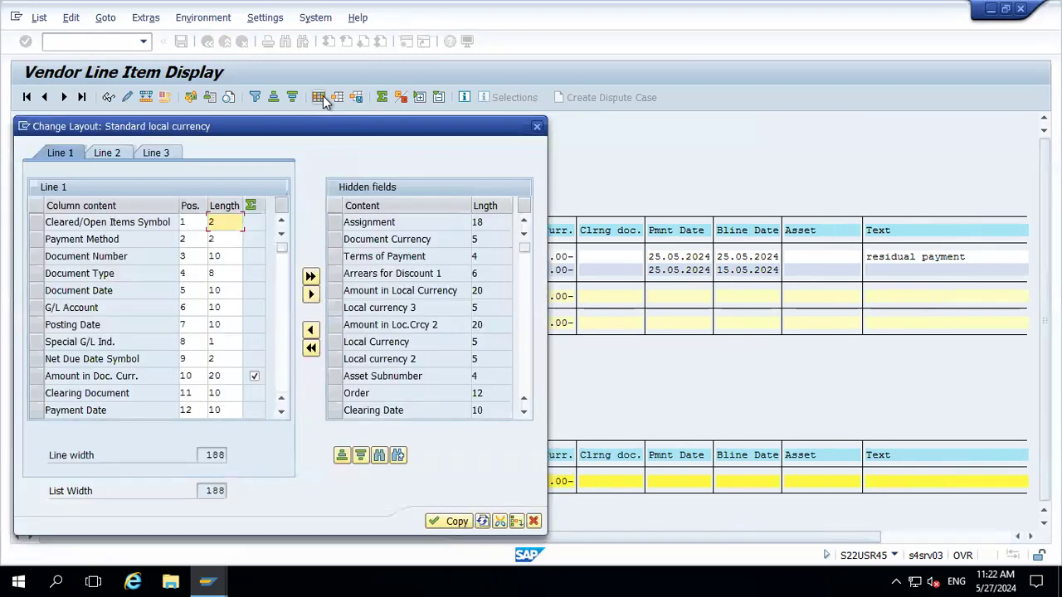
left_click(379, 456)
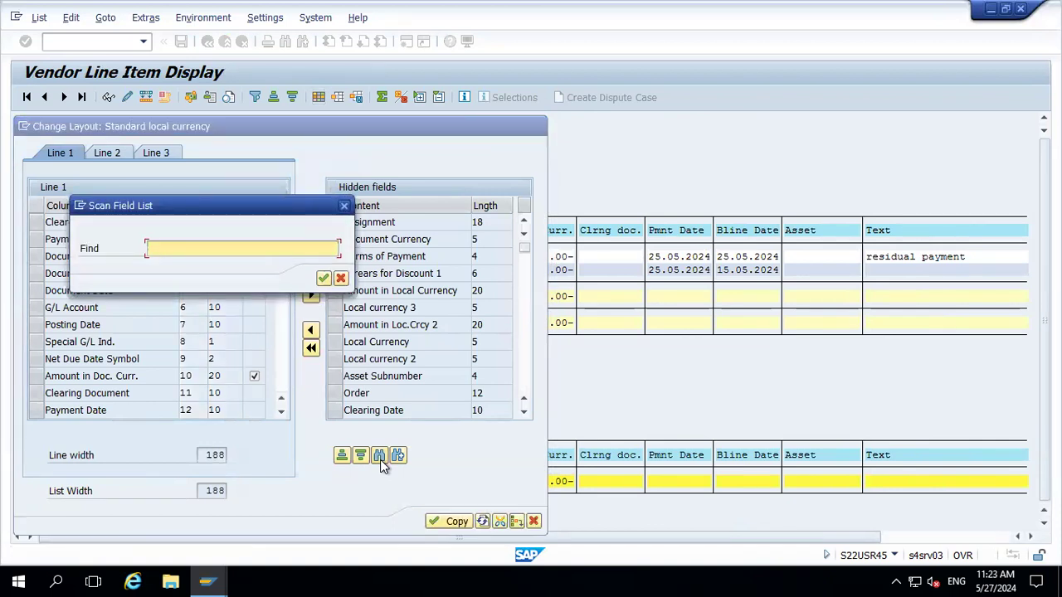
type("ne")
key("Down")
key("Return")
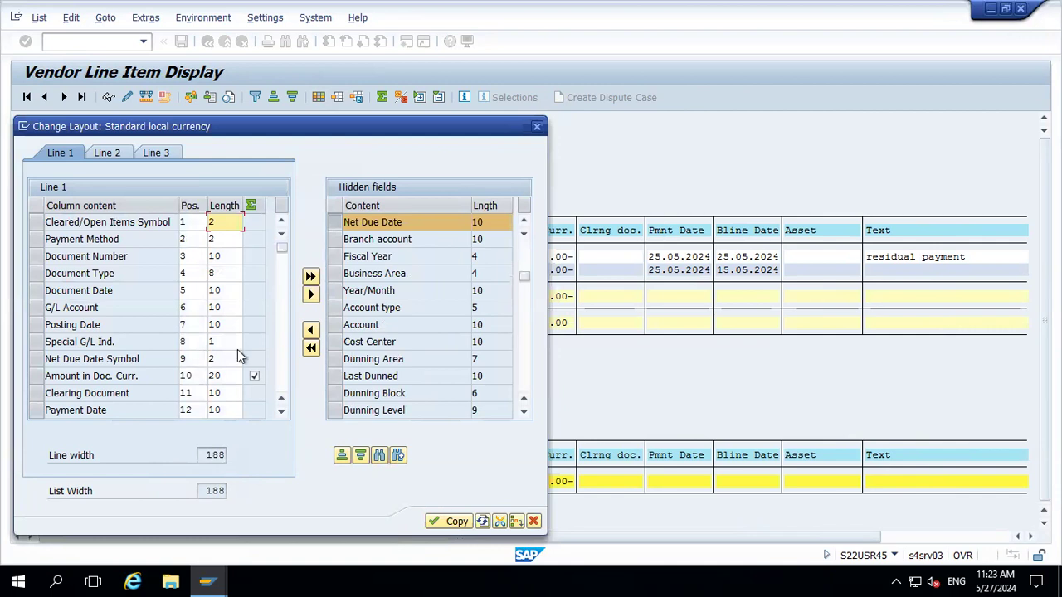
left_click(35, 342)
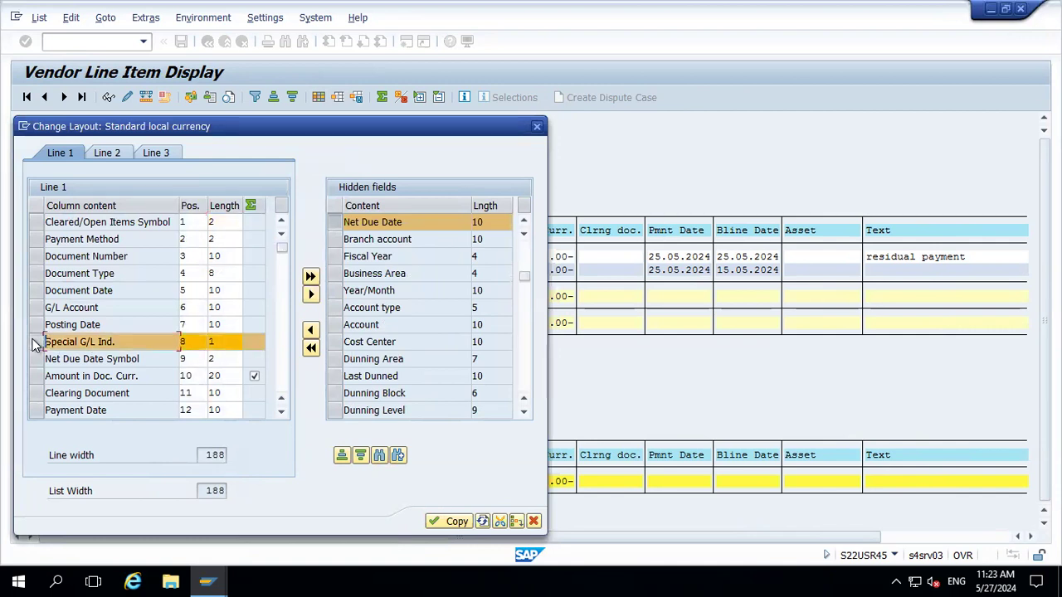
left_click(311, 331)
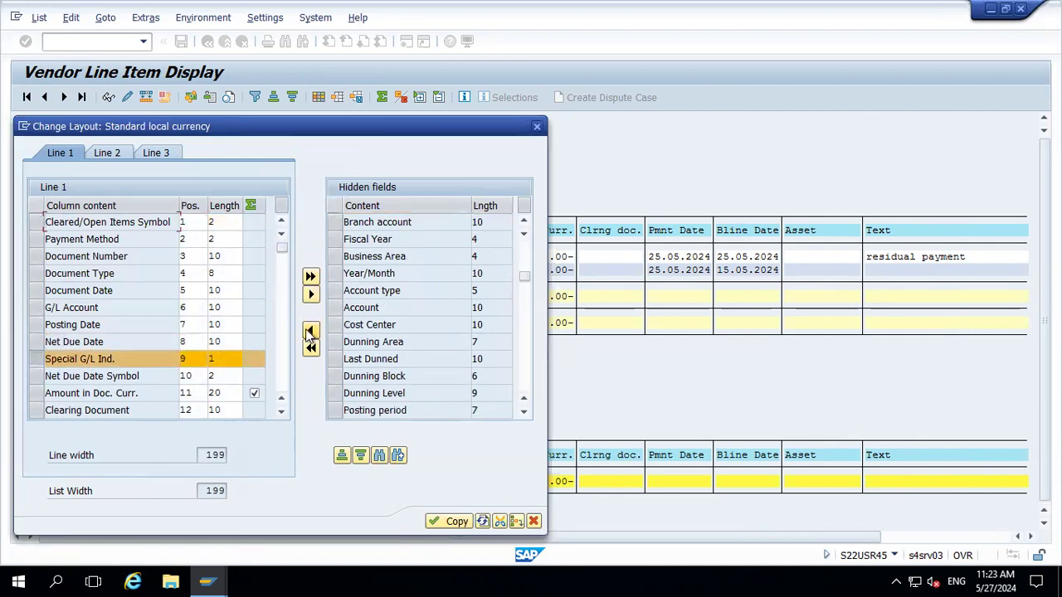
left_click(456, 522)
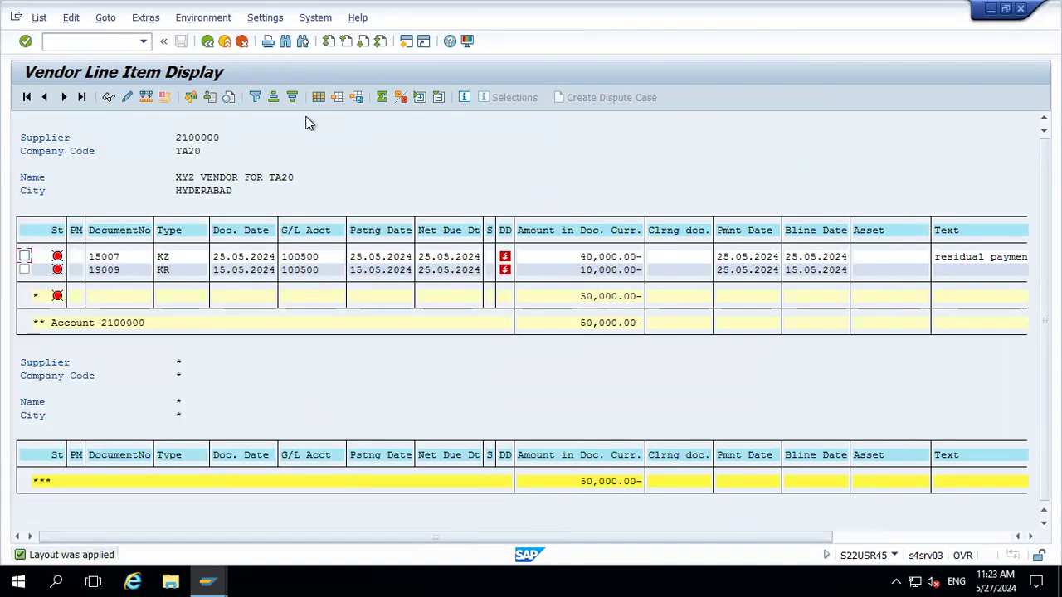
Step: Start saving the current line item layout under the name /SID
left_click(355, 98)
type("/")
key("BackSpace")
key("BackSpace")
key("BackSpace")
key("BackSpace")
key("BackSpace")
key("BackSpace")
key("BackSpace")
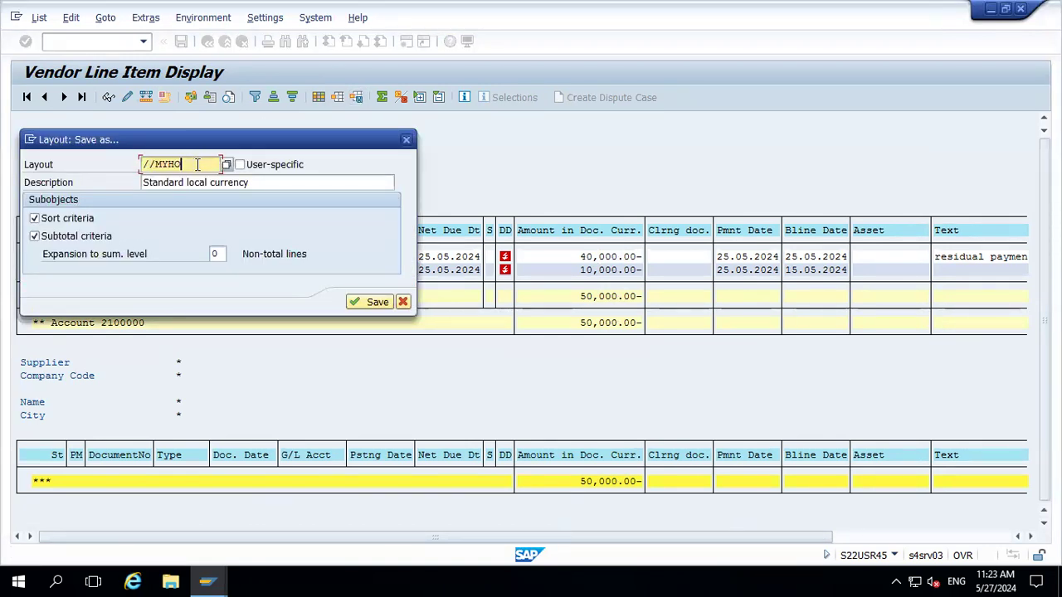
key("BackSpace")
type("/SID")
Step: Replace the layout description with "LAYOUT FOR" followed by the owner's name and save the layout
left_click(271, 182)
key("BackSpace")
key("BackSpace")
key("BackSpace")
key("BackSpace")
key("BackSpace")
key("BackSpace")
key("BackSpace")
key("BackSpace")
key("BackSpace")
key("BackSpace")
key("BackSpace")
key("BackSpace")
key("BackSpace")
key("BackSpace")
key("BackSpace")
key("BackSpace")
key("BackSpace")
key("BackSpace")
key("BackSpace")
key("BackSpace")
key("BackSpace")
type("LAYOU")
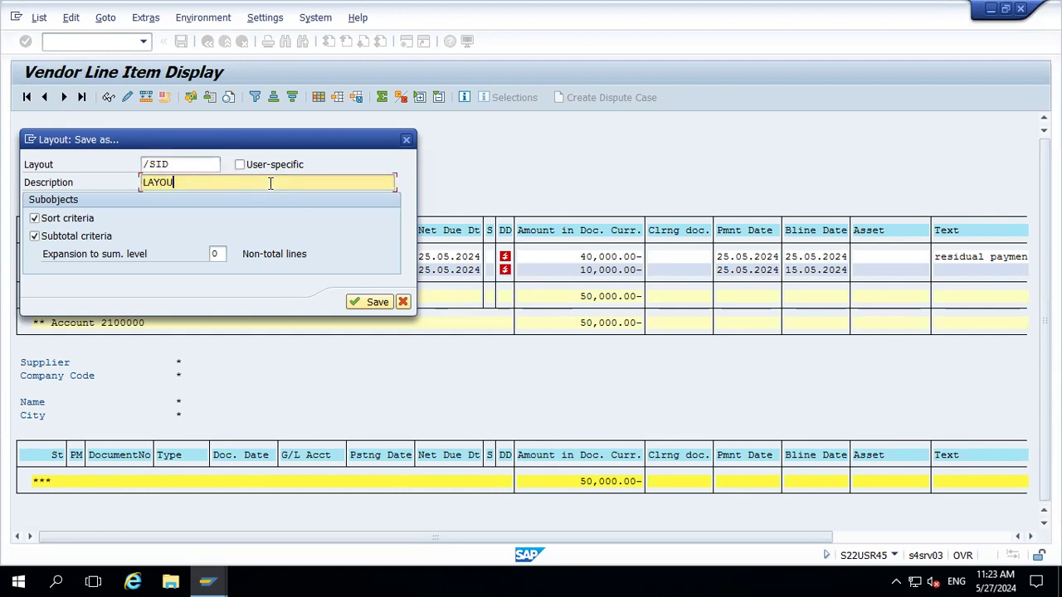
type("T FOR SIDDIQU9")
left_click(372, 302)
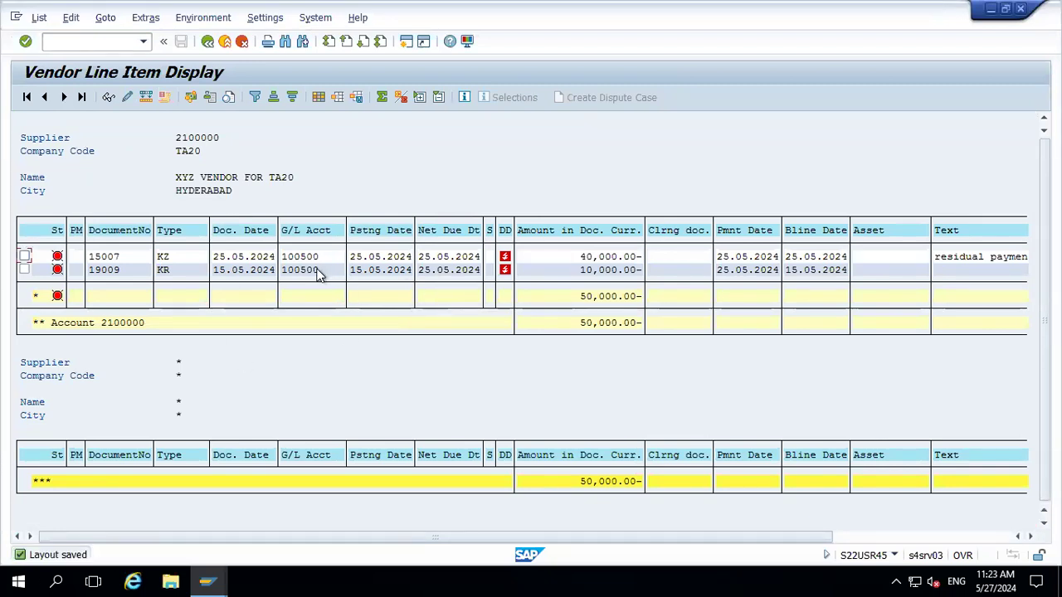
Step: Rerun the open item list, load the /SID layout and check the KR invoice's net due date
left_click(208, 46)
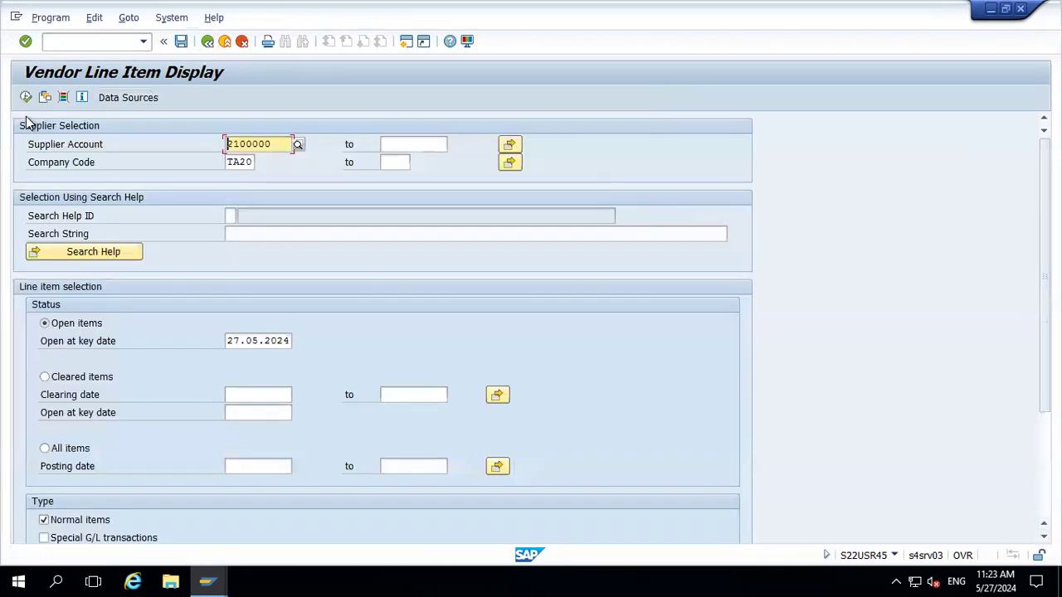
left_click(26, 98)
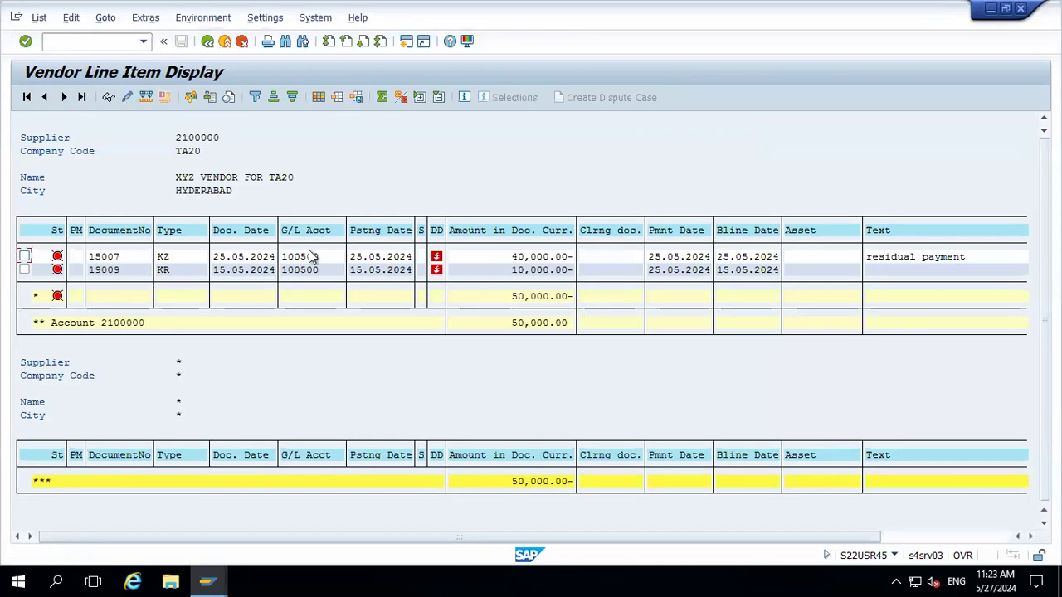
left_click(337, 98)
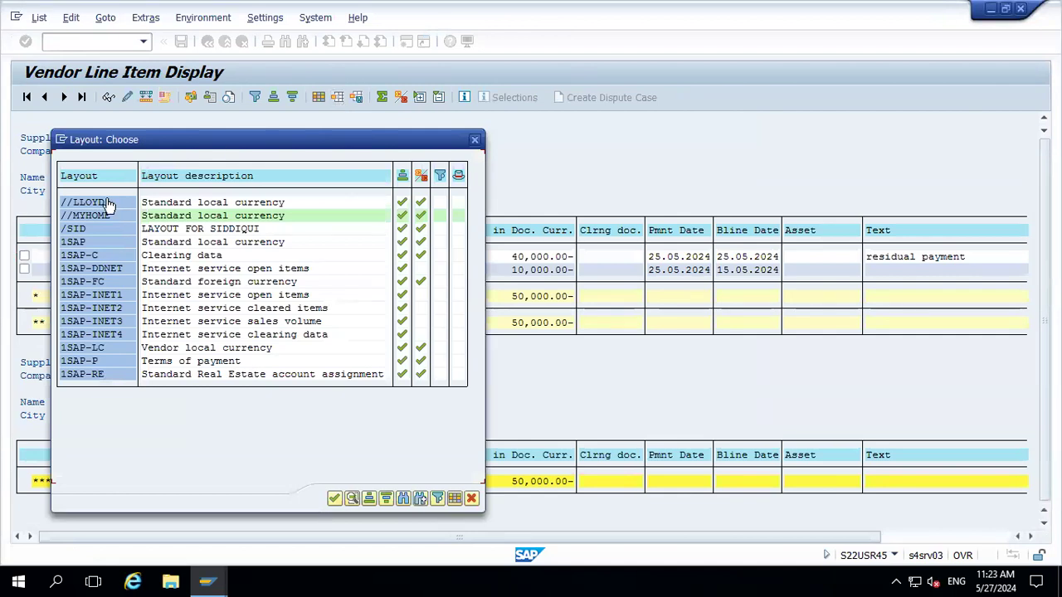
double_click(182, 229)
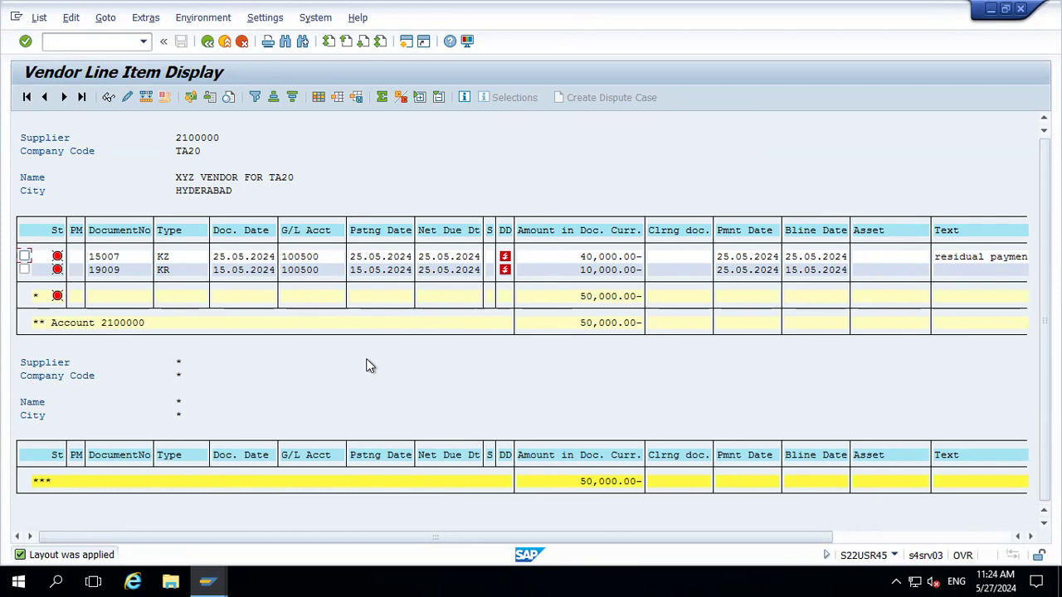
left_click(423, 272)
Step: Switch to the vendor invoice session, exit invoice entry and start transaction F-53
key("alt+Tab")
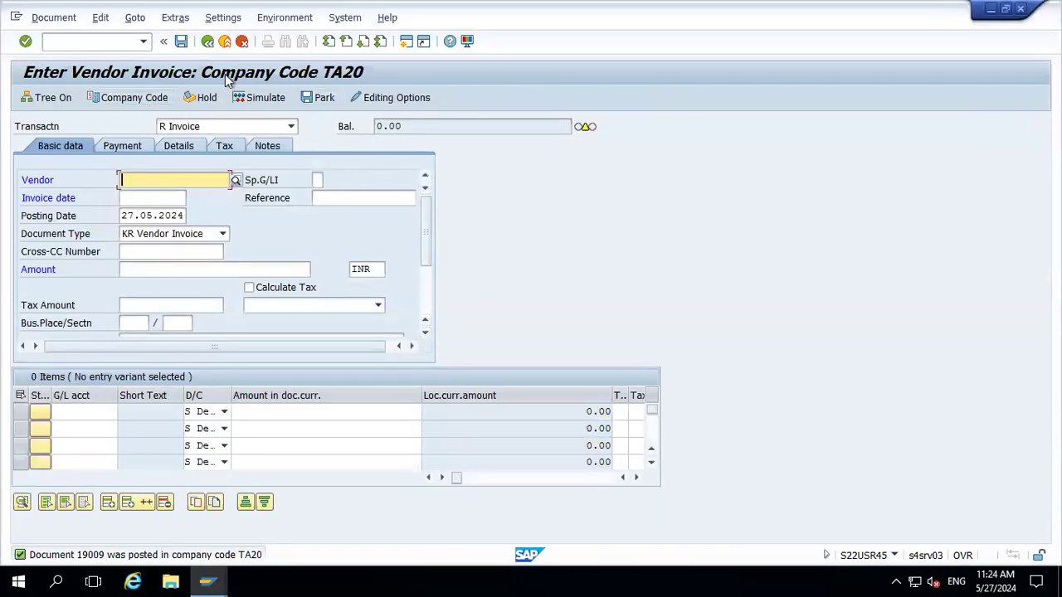
left_click(223, 41)
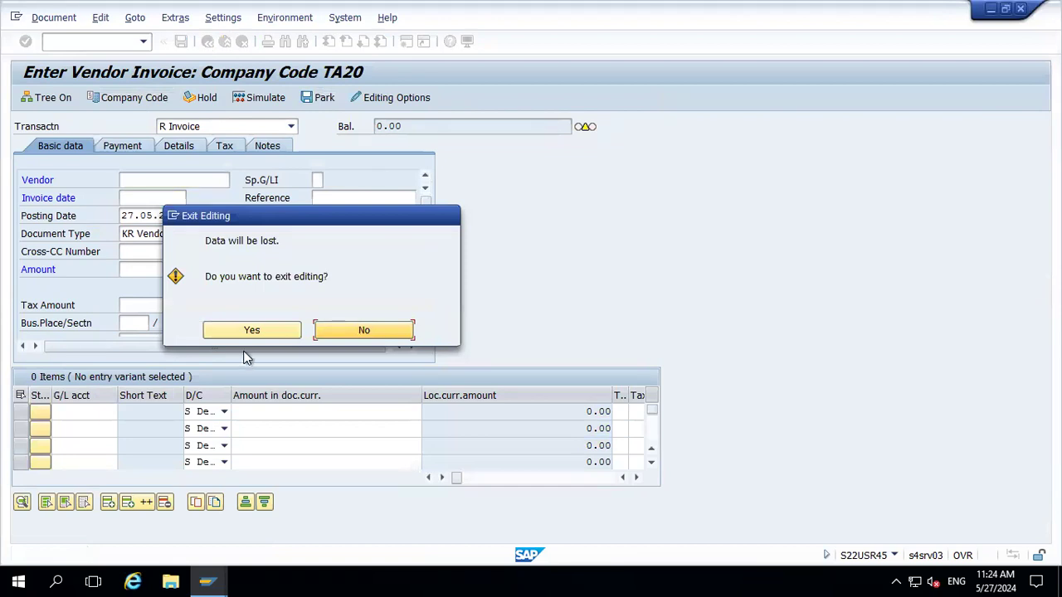
left_click(253, 330)
type("F-53")
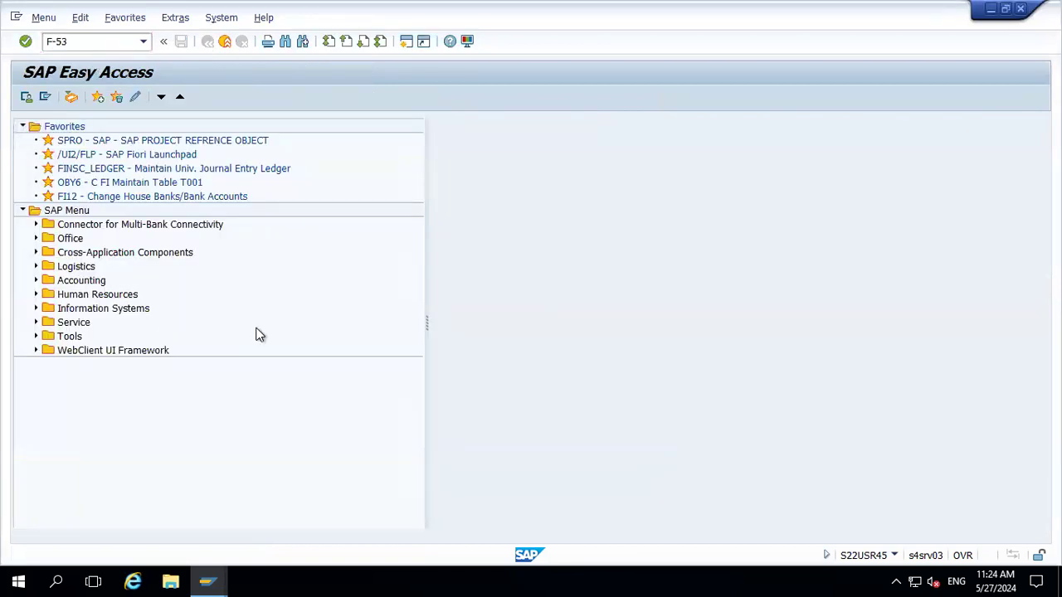
key("Return")
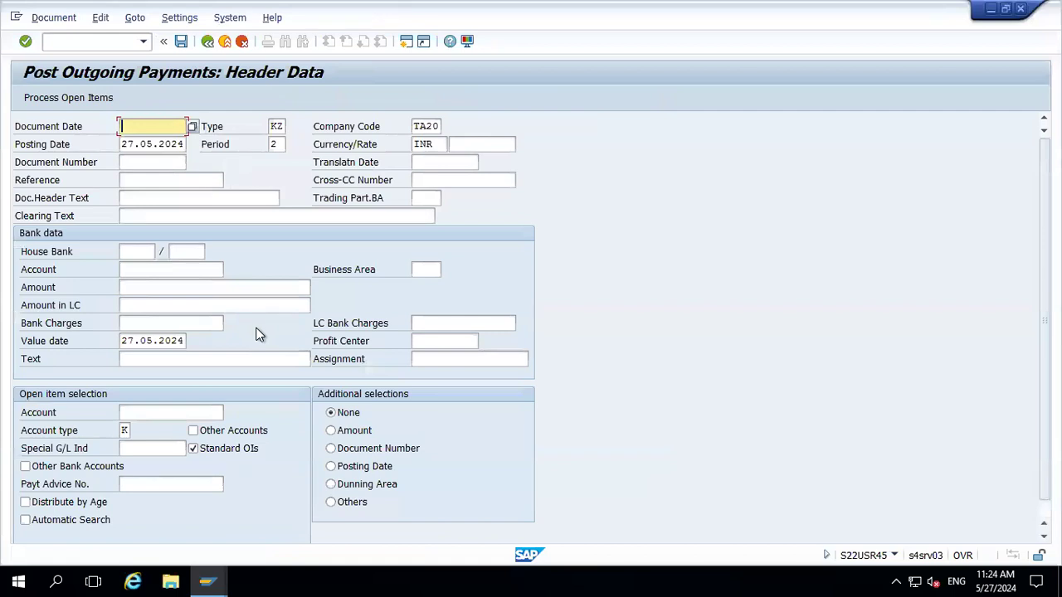
Step: Set the outgoing payment's document date and posting date to 25.05.2024
type("25.05.2024")
key("Tab")
key("Tab")
key("Tab")
key("Delete")
key("Delete")
key("Delete")
key("Delete")
key("Delete")
key("Delete")
key("Delete")
key("Delete")
key("Delete")
key("Delete")
key("Down")
key("Tab")
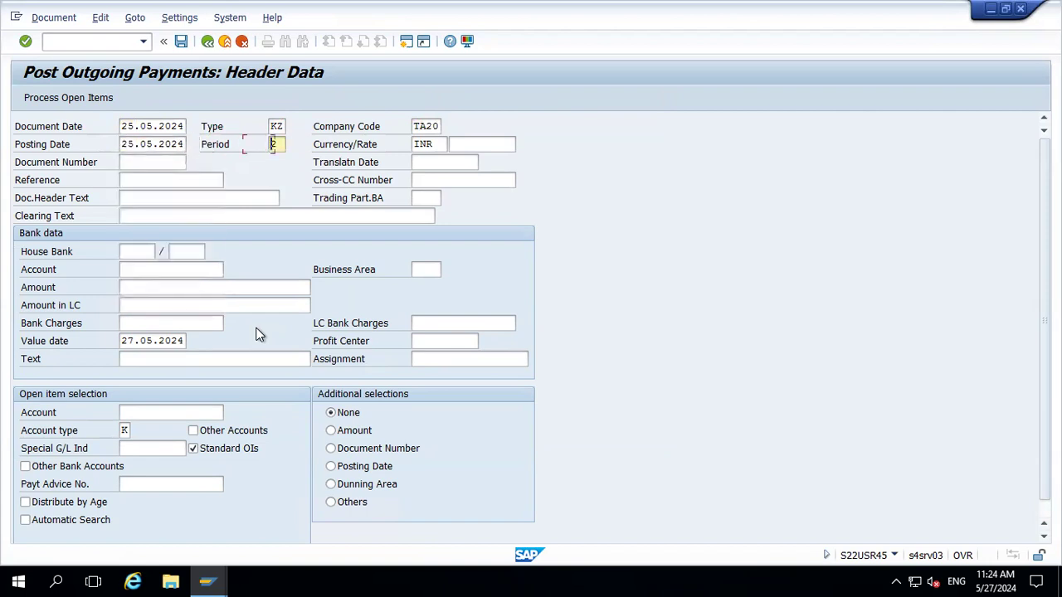
Step: Choose the Bank Account entry from the G/L account value list as the payment's bank data account
left_click(162, 273)
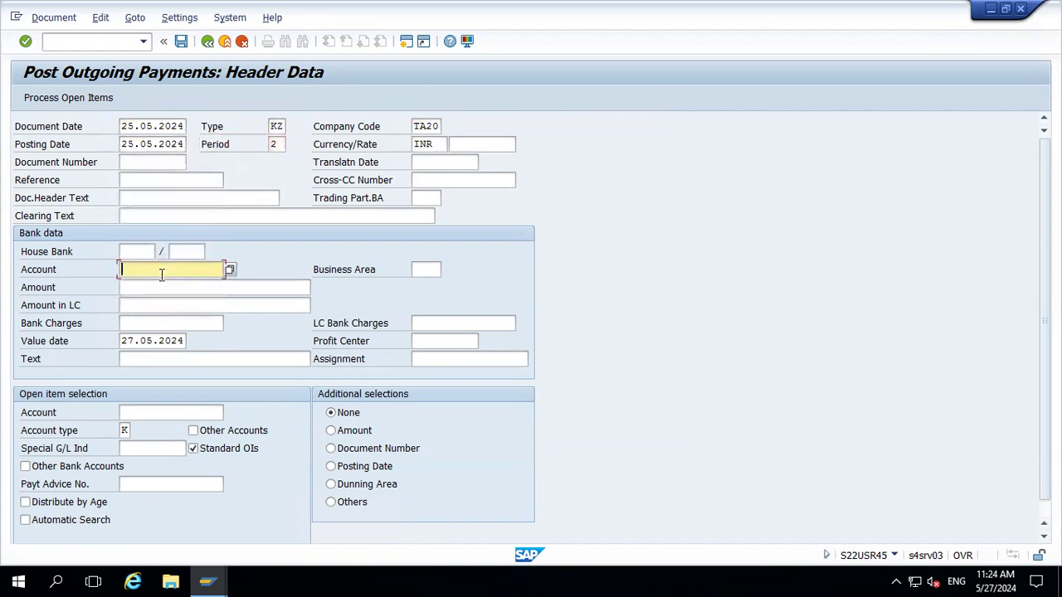
left_click(230, 271)
key("Return")
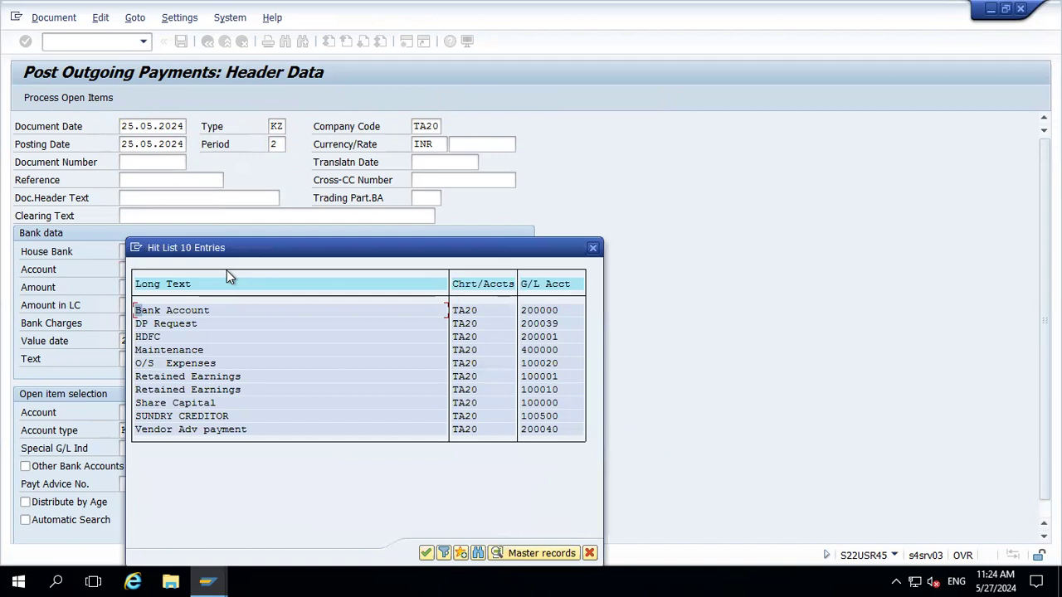
double_click(197, 314)
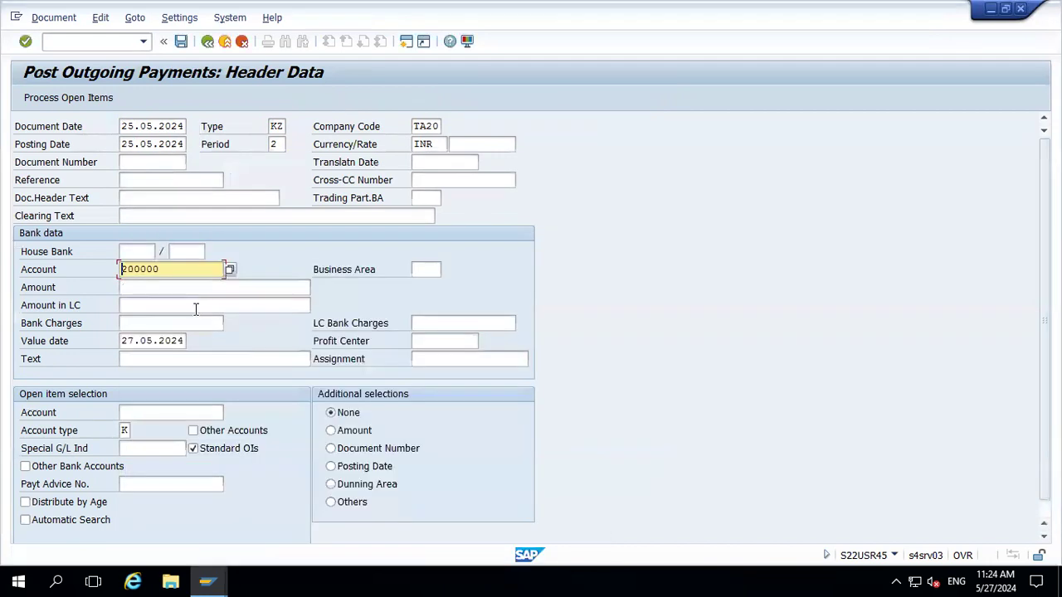
Step: Set the payment amount to 10000 and the item text to XXX
left_click(156, 287)
key("space")
key("Down")
key("Down")
key("Return")
key("Return")
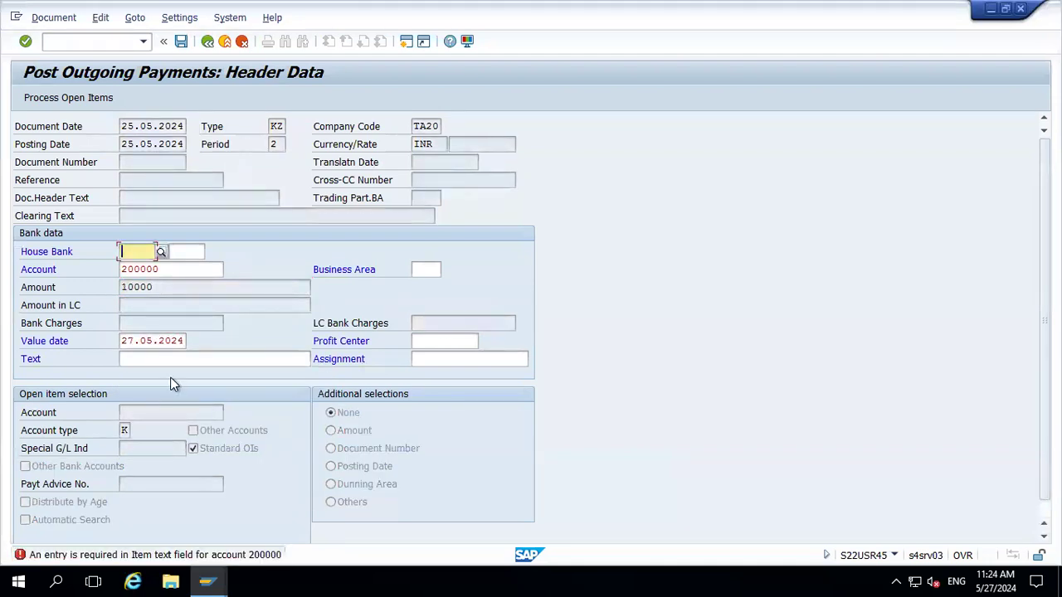
left_click(164, 357)
key("Down")
key("Down")
key("Return")
key("Return")
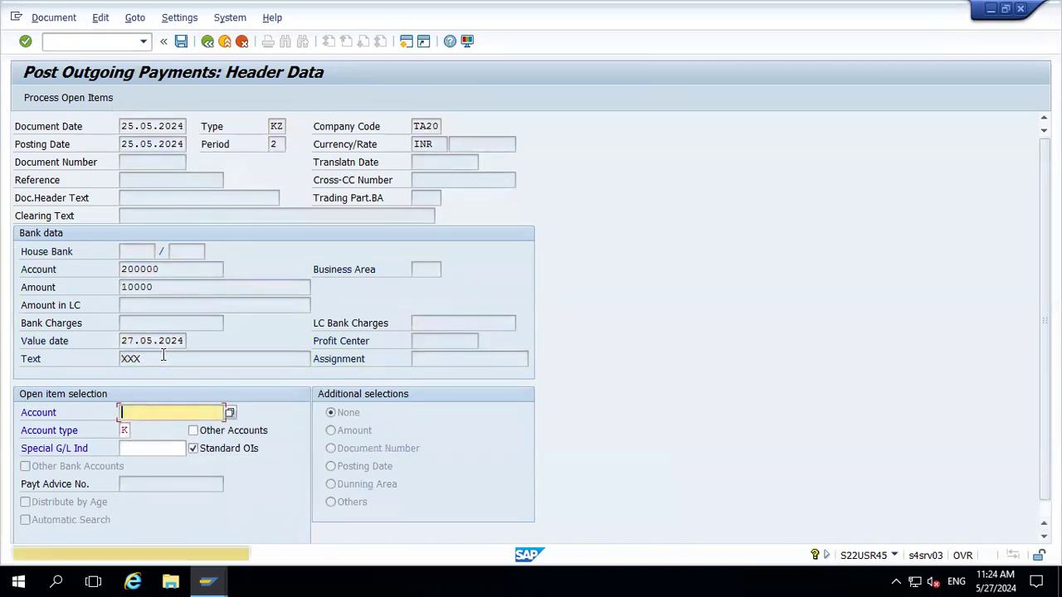
Step: Load the open items of company code TA20's supplier and activate the 10,000.00 KR invoice for payment
left_click(230, 412)
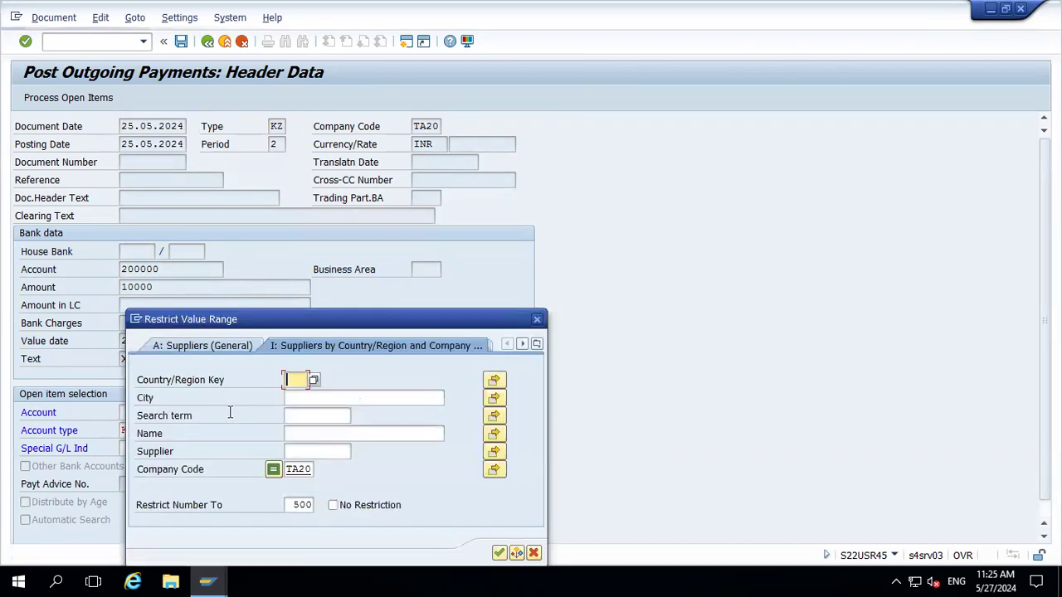
key("Return")
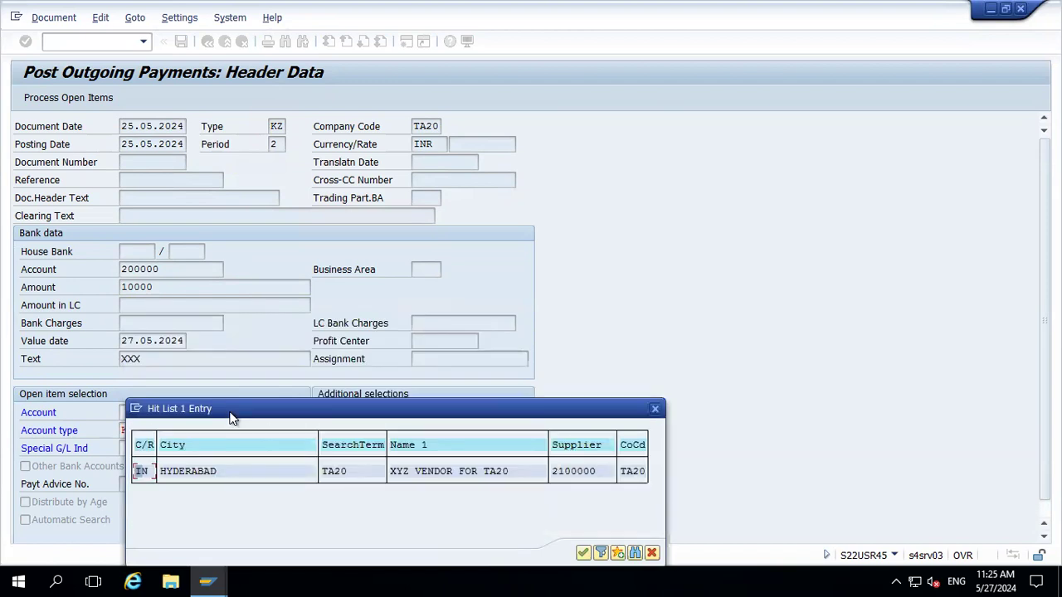
key("Return")
key("Return")
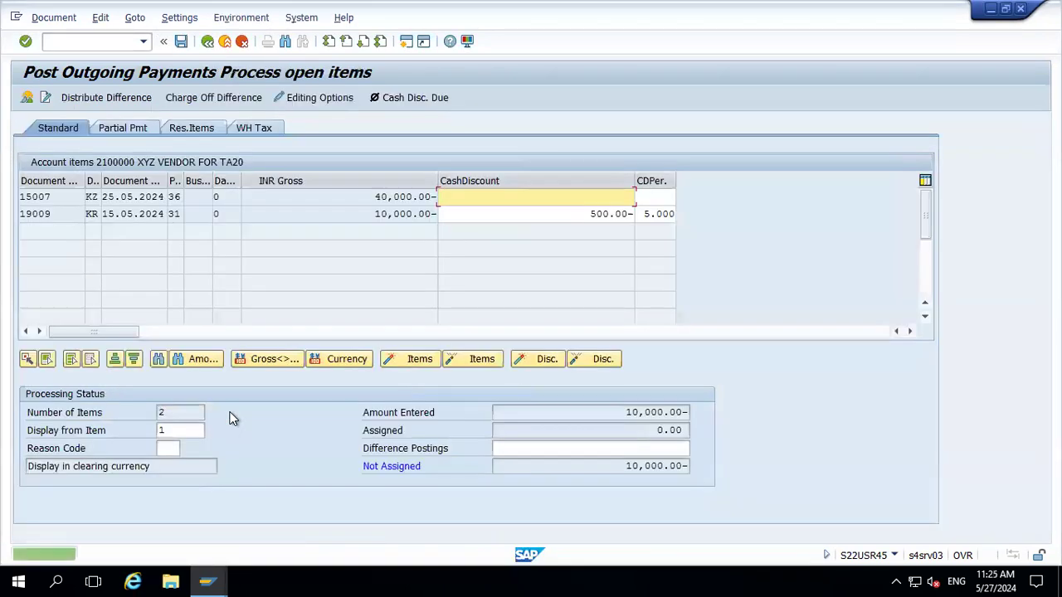
double_click(406, 213)
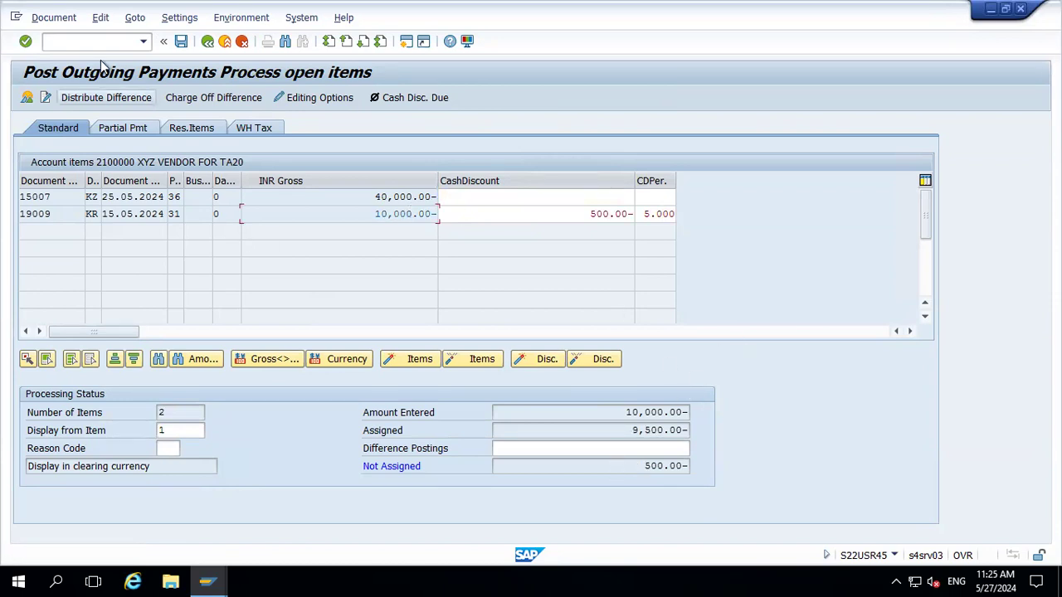
Step: Try to simulate the outgoing payment and switch to its document overview
left_click(58, 17)
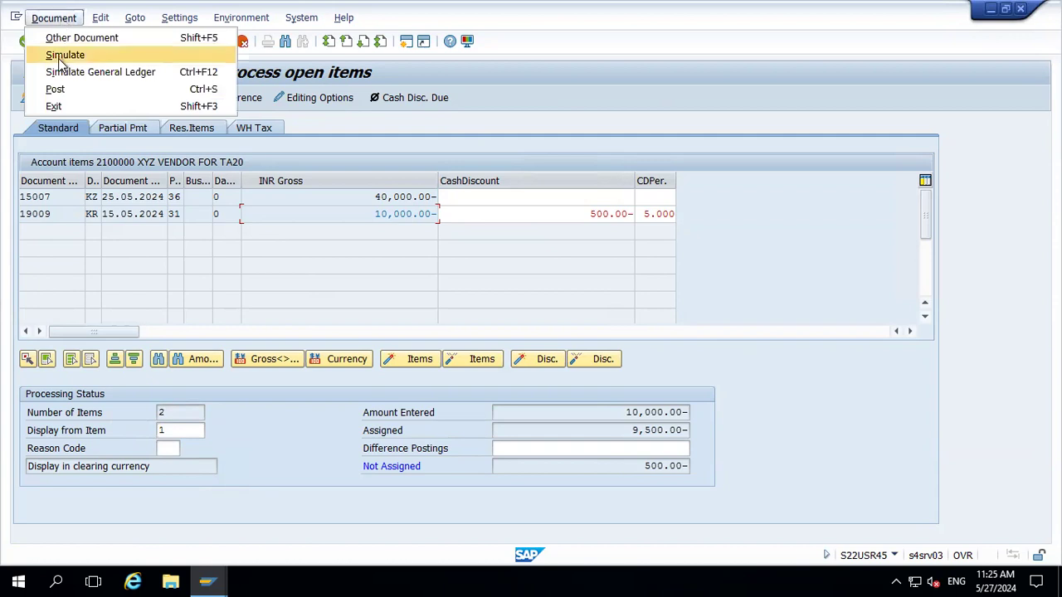
left_click(60, 55)
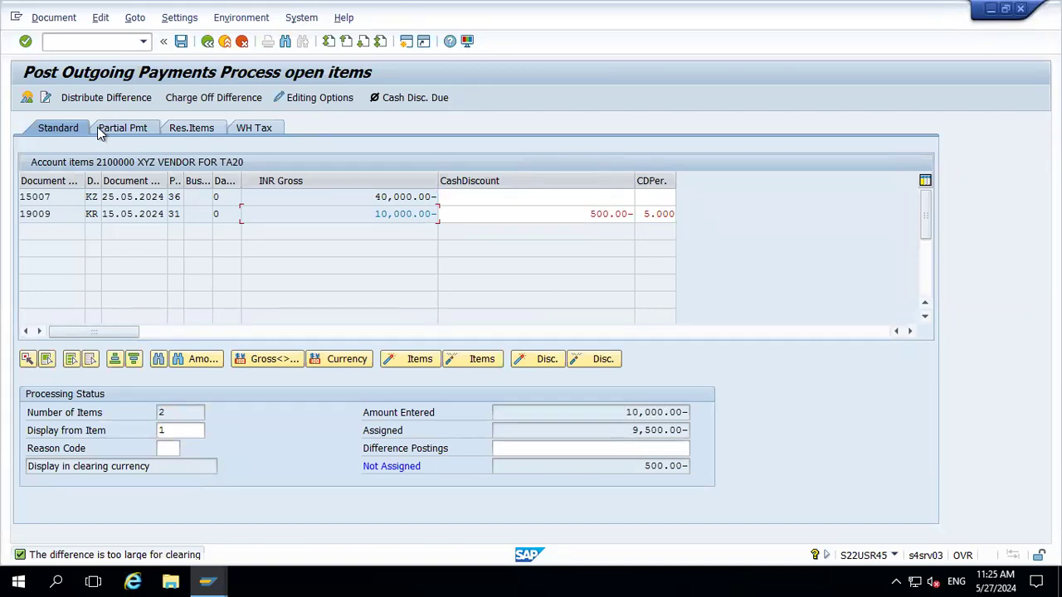
left_click(26, 97)
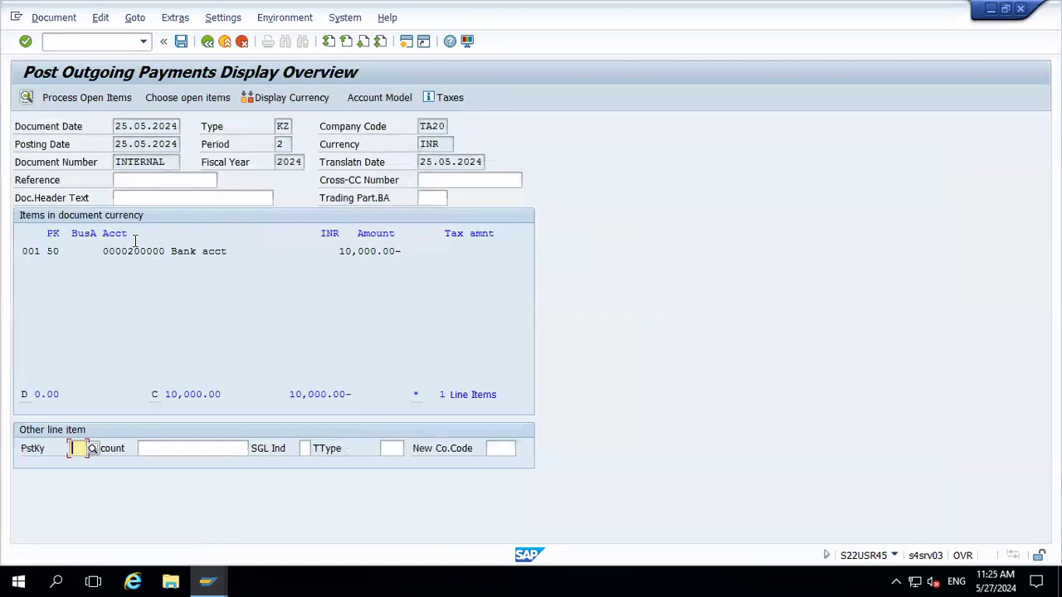
Step: Set the amount of the payment's bank account line item to 9500
double_click(179, 251)
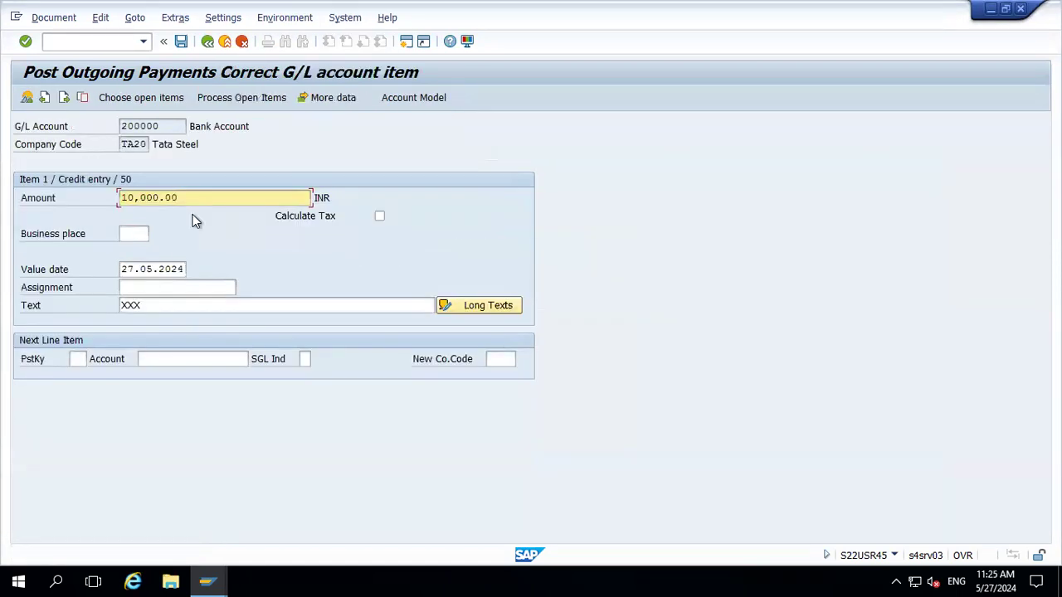
left_click(194, 199)
key("BackSpace")
key("BackSpace")
key("BackSpace")
key("BackSpace")
key("BackSpace")
key("BackSpace")
key("BackSpace")
key("BackSpace")
key("BackSpace")
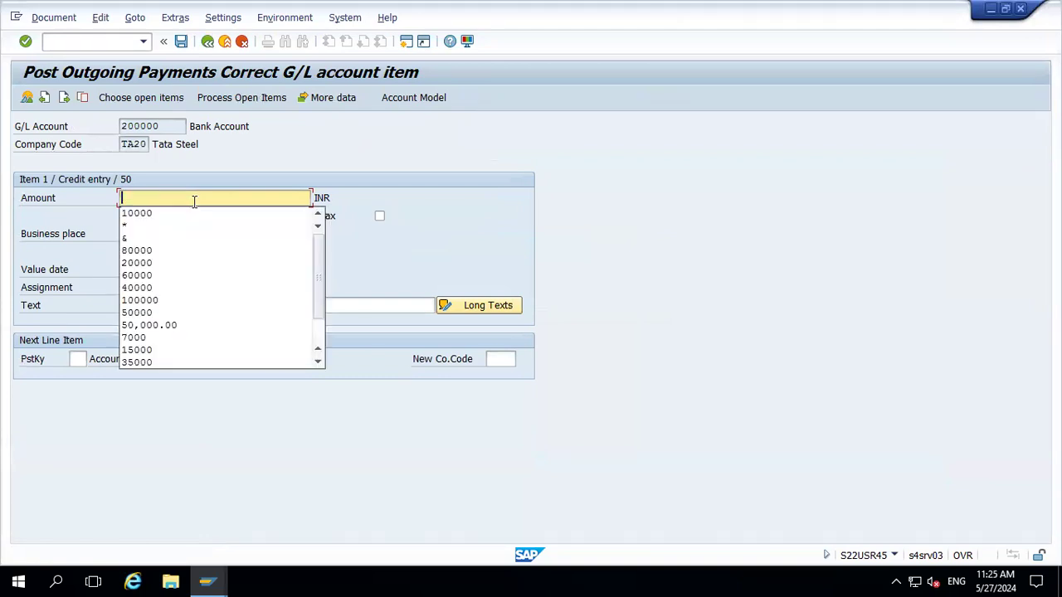
type("9500")
key("Return")
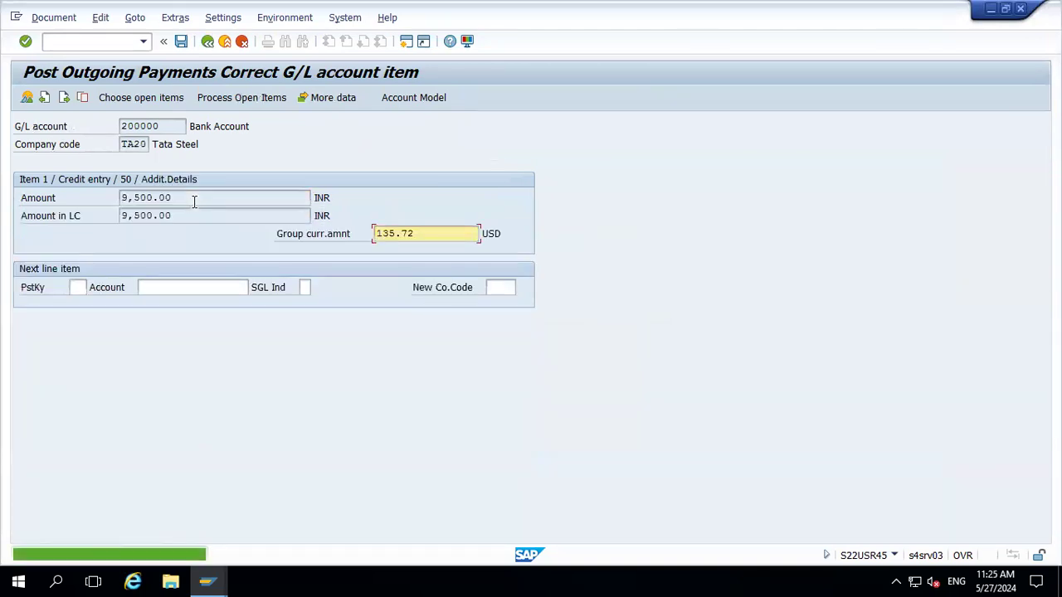
Step: Try to simulate the outgoing payment with the corrected bank amount
left_click(56, 18)
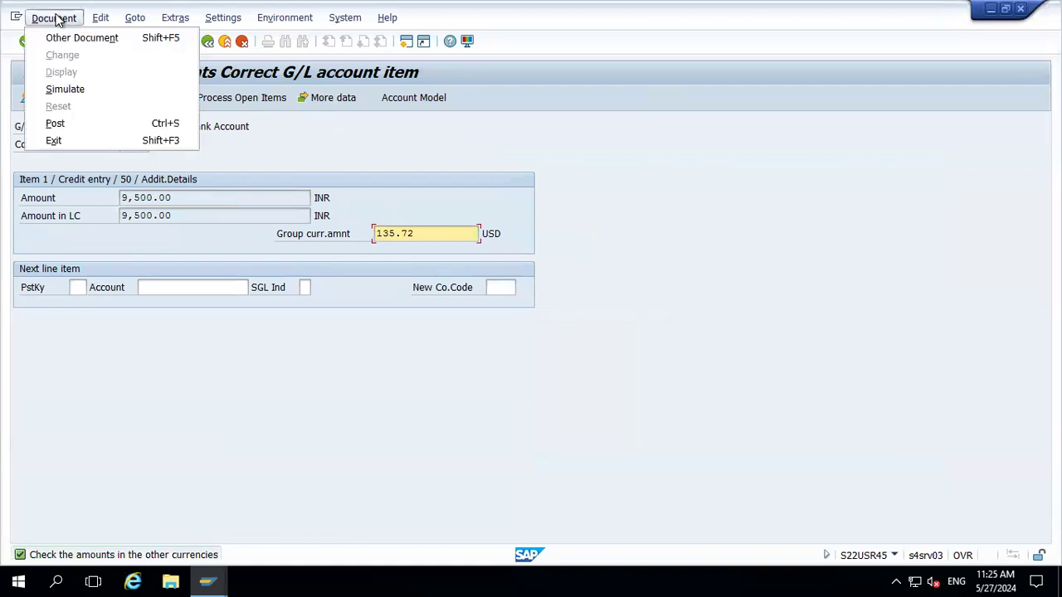
left_click(66, 89)
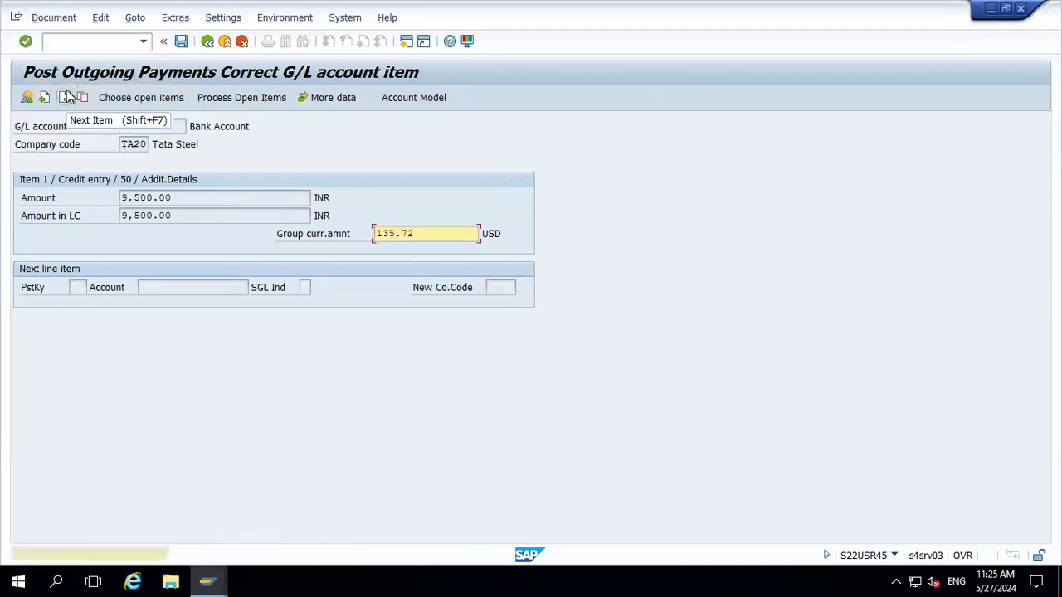
key("Return")
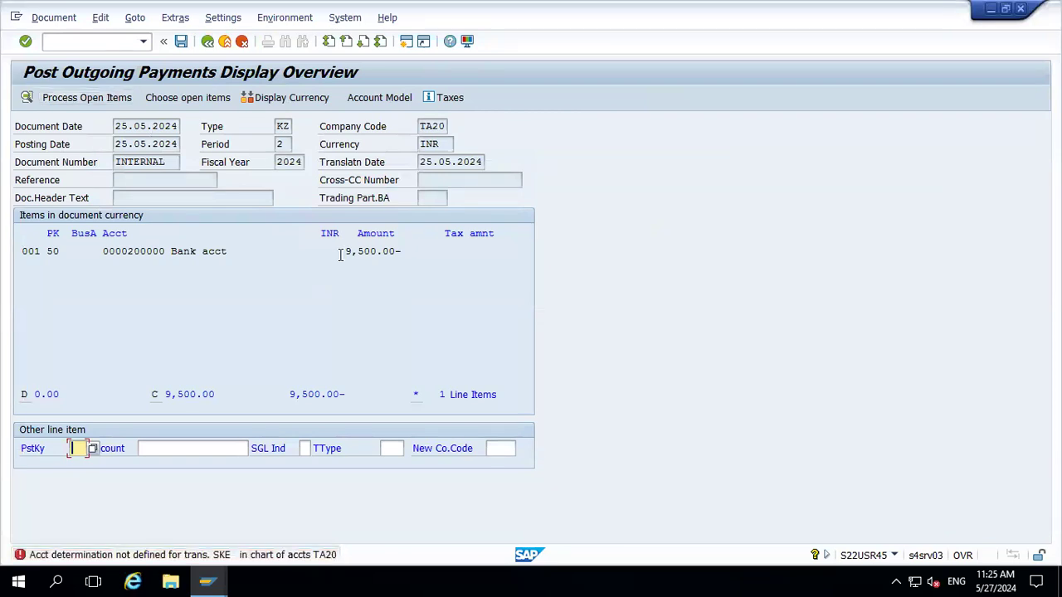
Step: Examine the error's long text and the SKE account assignment in chart of accounts TACA, and exit the payment without saving
double_click(208, 555)
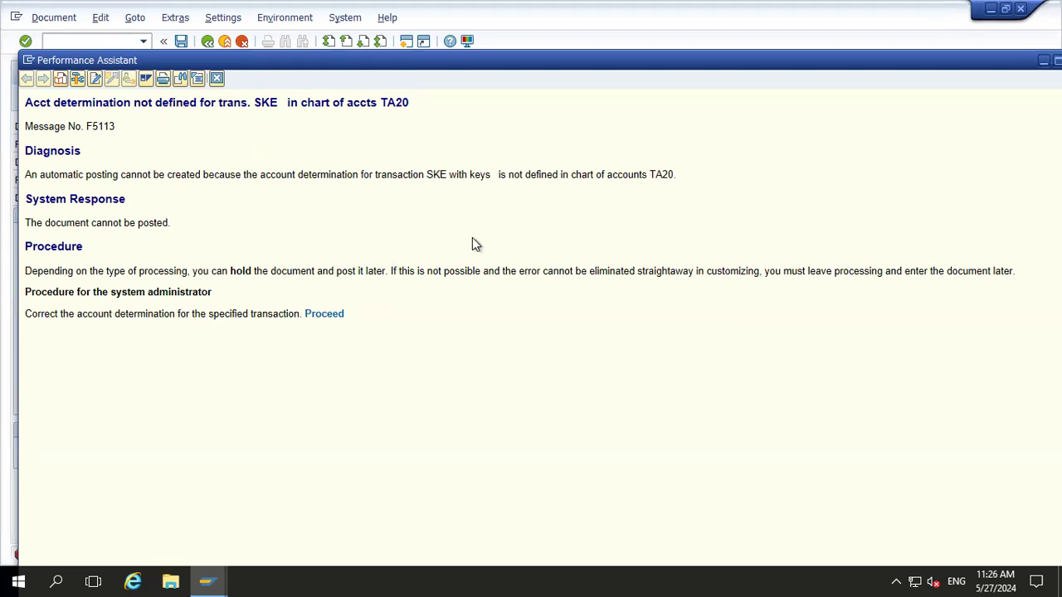
left_click(330, 317)
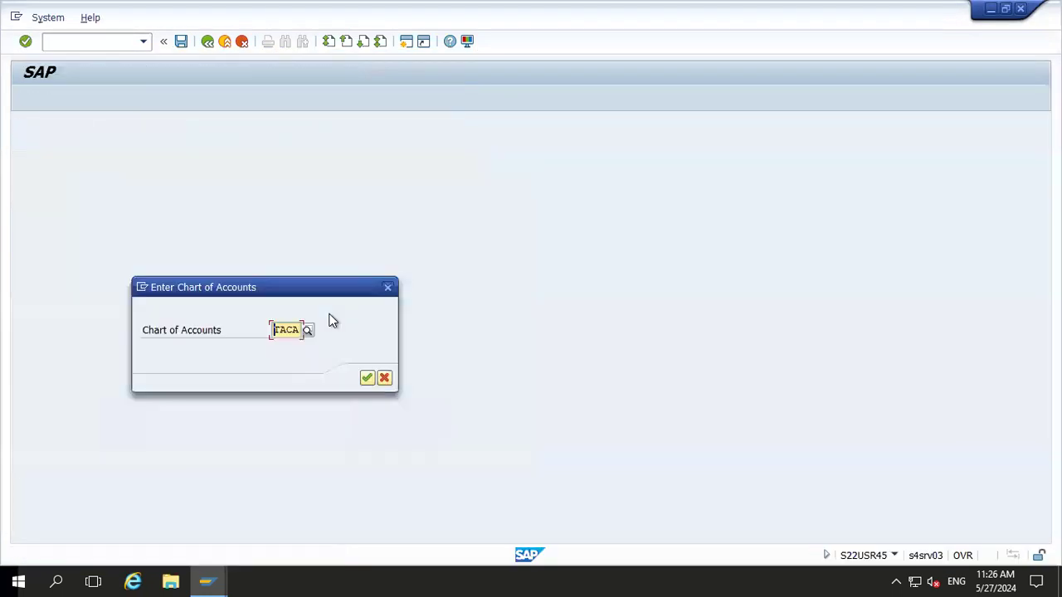
left_click(365, 379)
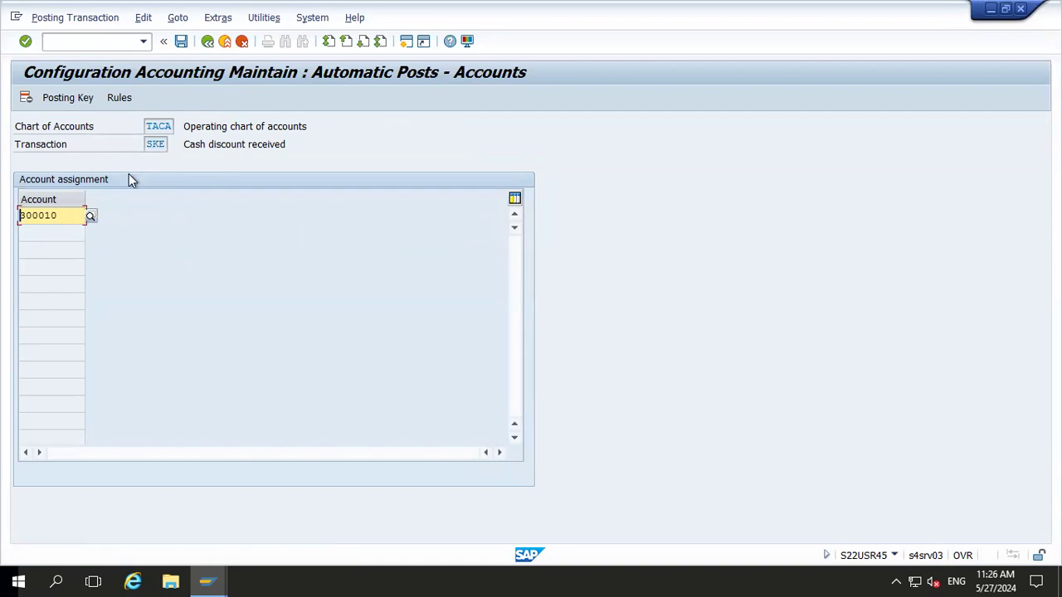
left_click(204, 41)
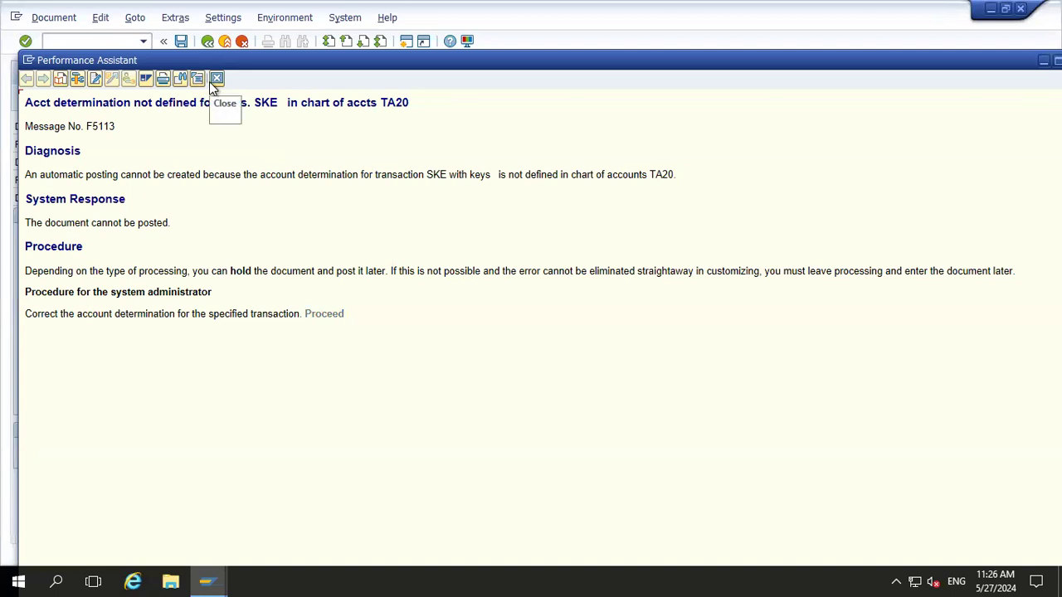
left_click(214, 80)
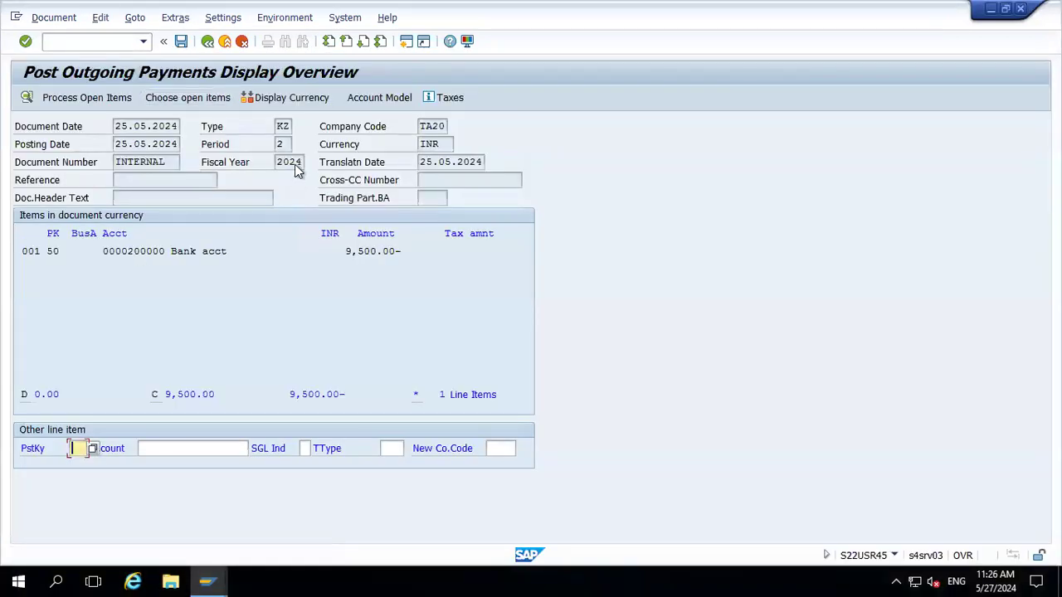
left_click(226, 41)
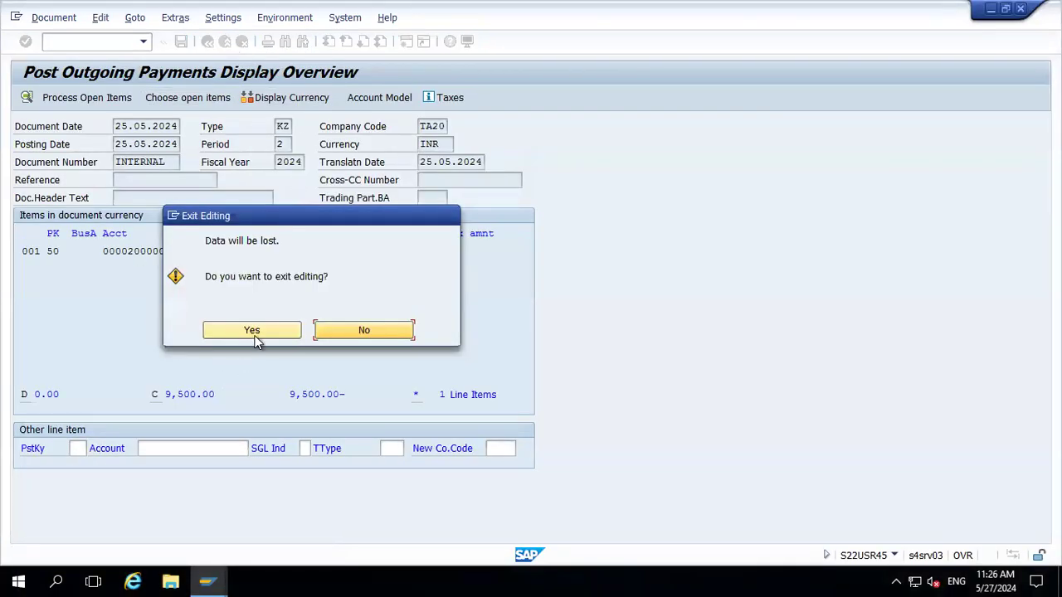
left_click(257, 332)
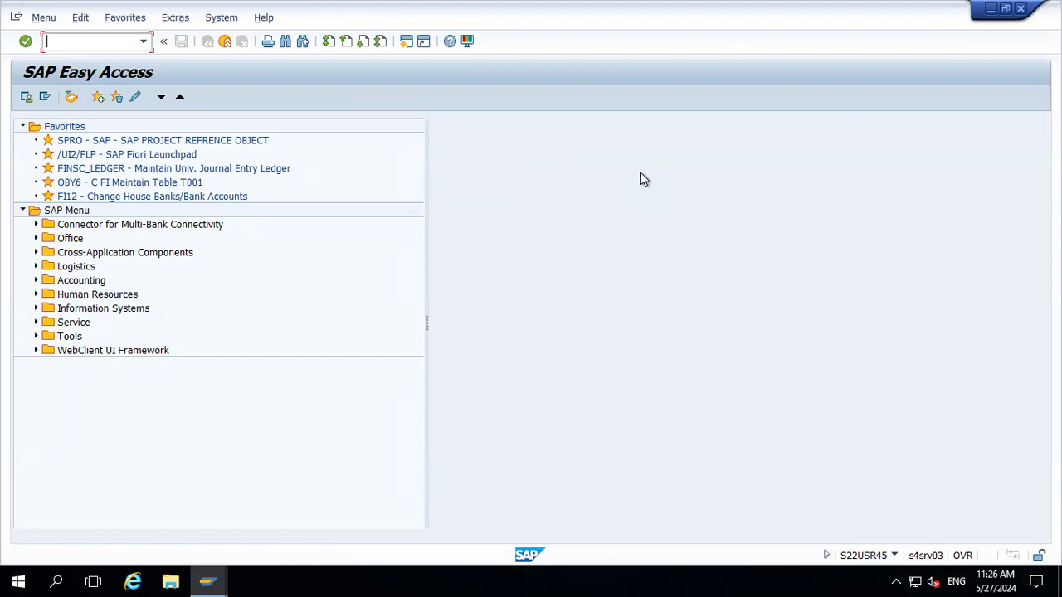
Step: Start creating G/L account 300010 in company code TA20 (FS00) with type Primary Costs or Revenue and account group INCO income
type("fs00")
key("Return")
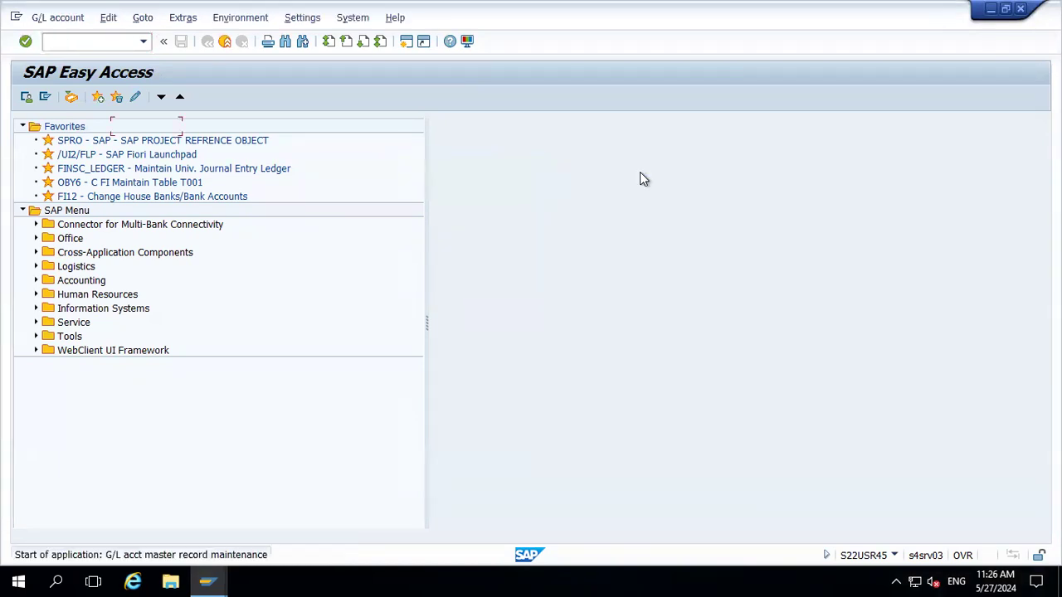
left_click(365, 146)
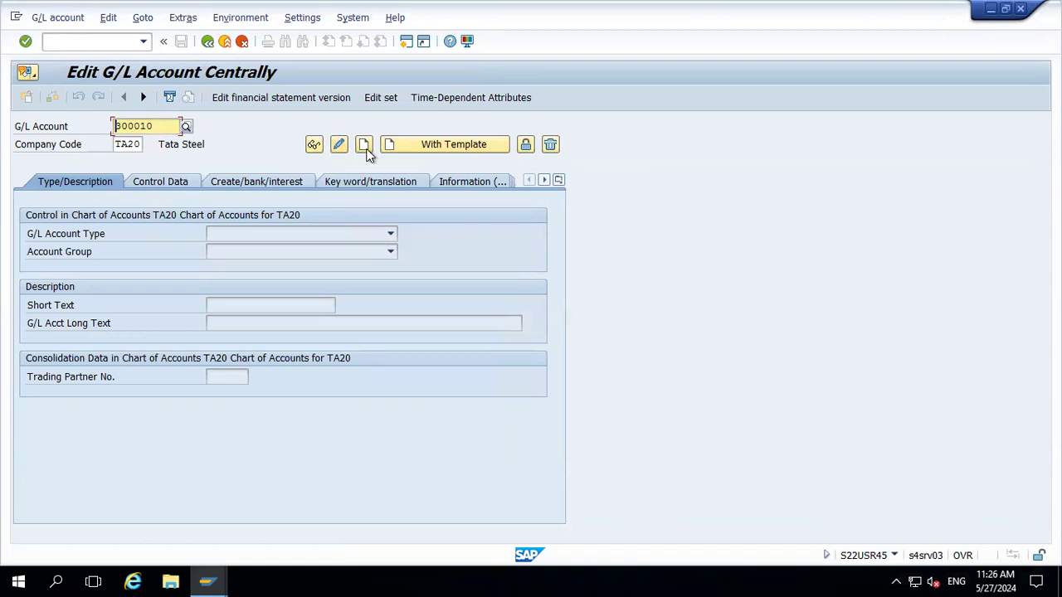
left_click(259, 237)
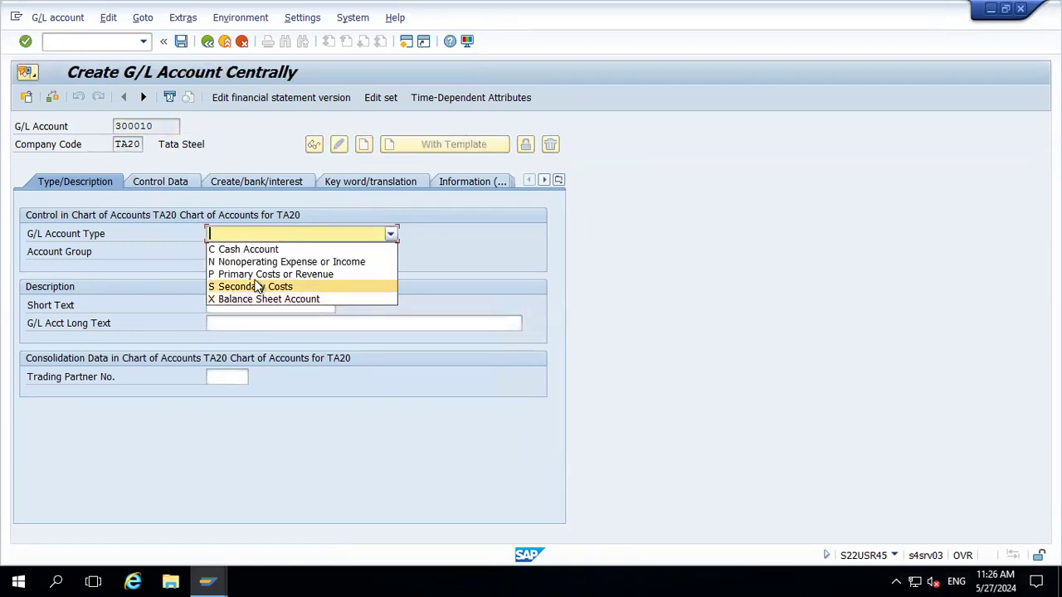
left_click(257, 273)
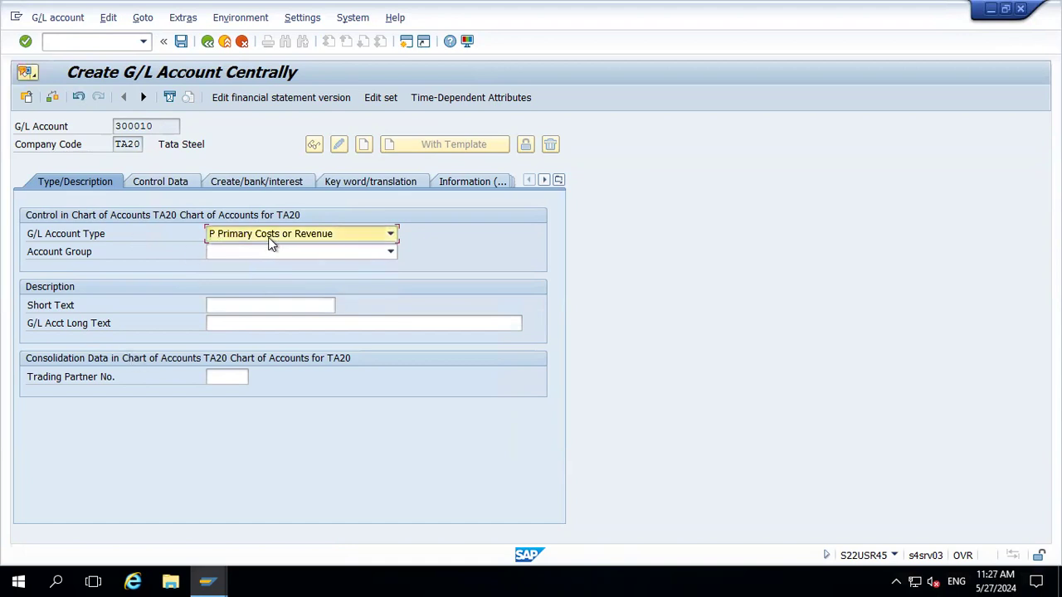
left_click(268, 253)
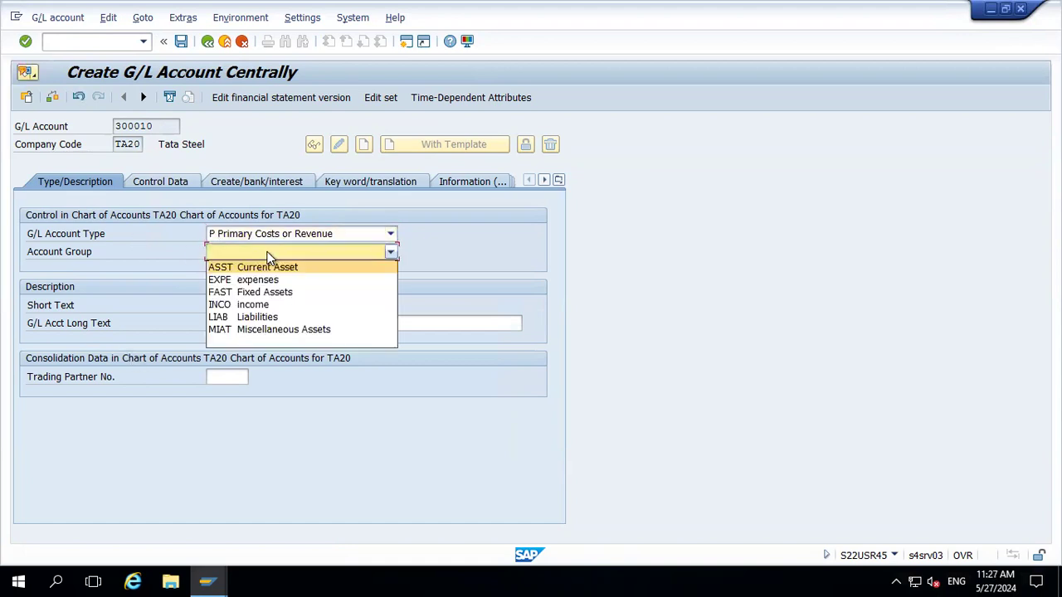
left_click(249, 304)
Step: Enter Discount receive as both the short text and the long text of the G/L account
left_click(246, 305)
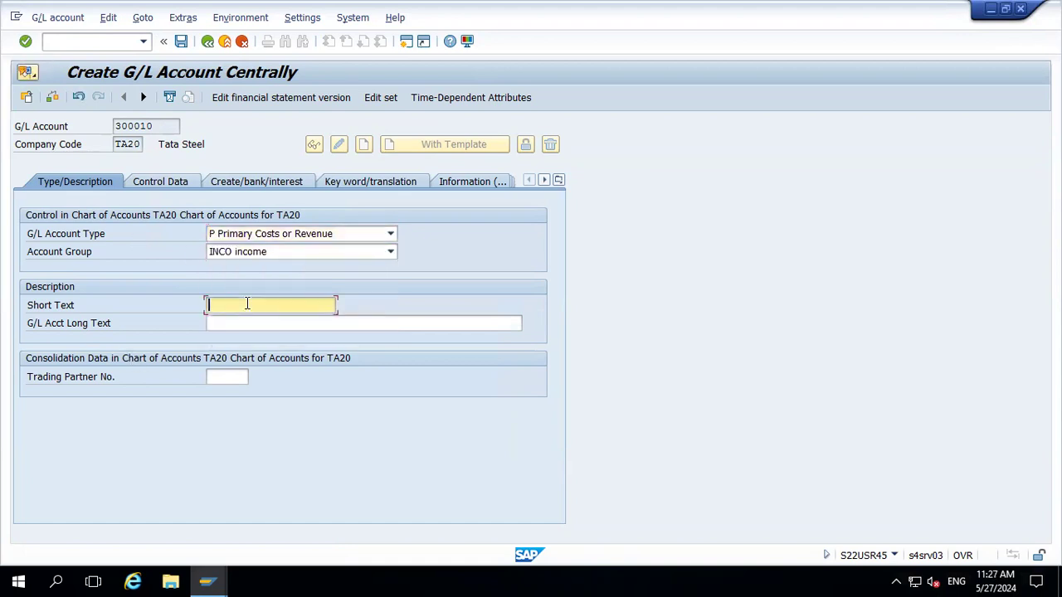
type("Di")
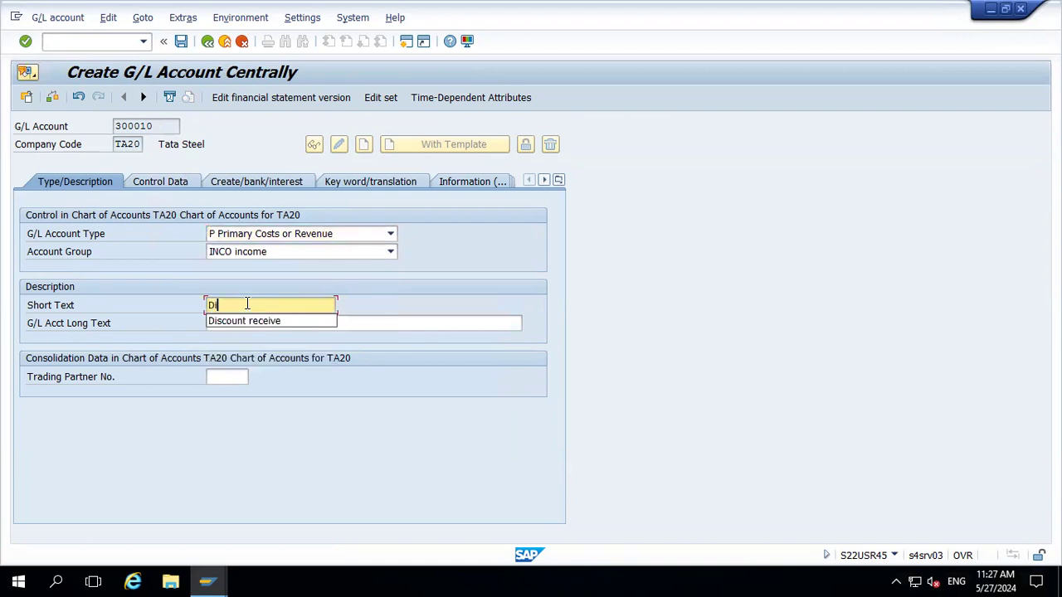
key("Down")
key("Tab")
type("Di")
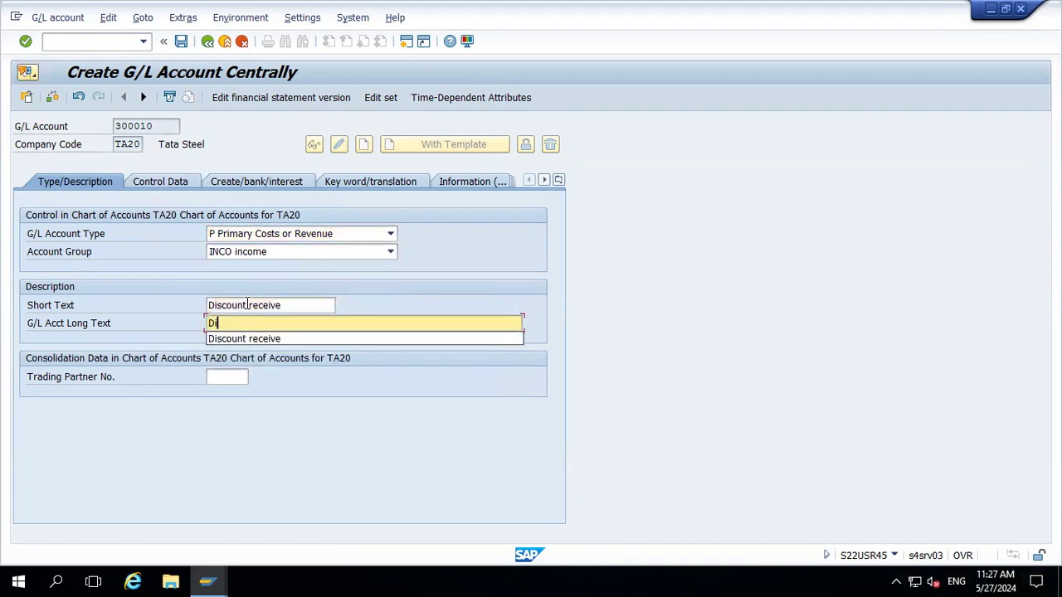
key("Down")
key("Return")
Step: Set the account's sort key to 001 and its cost element category to 11 (Revenues) in the control data
left_click(182, 184)
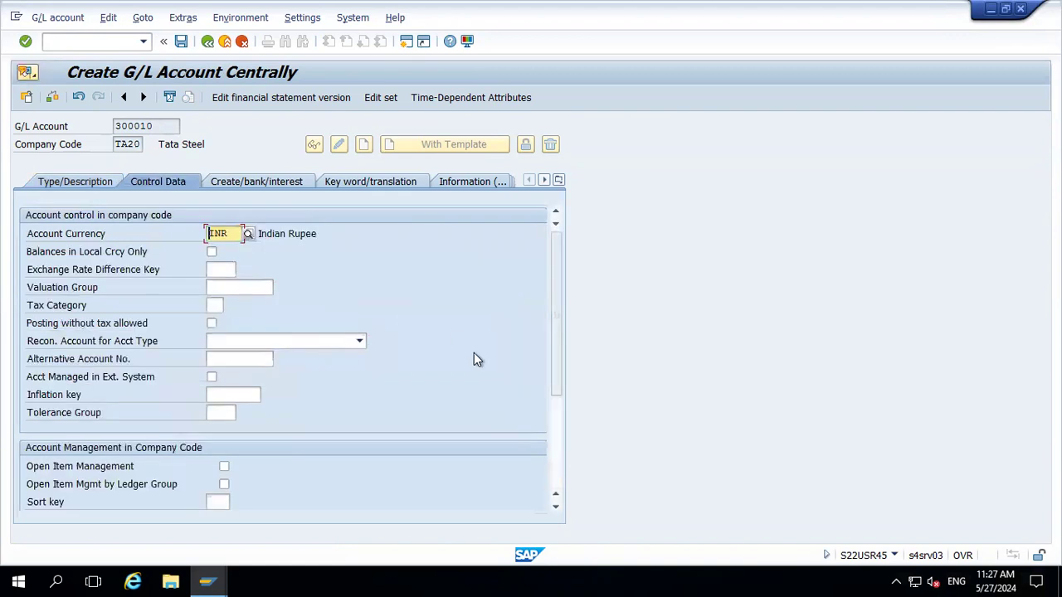
left_click(223, 497)
type("001")
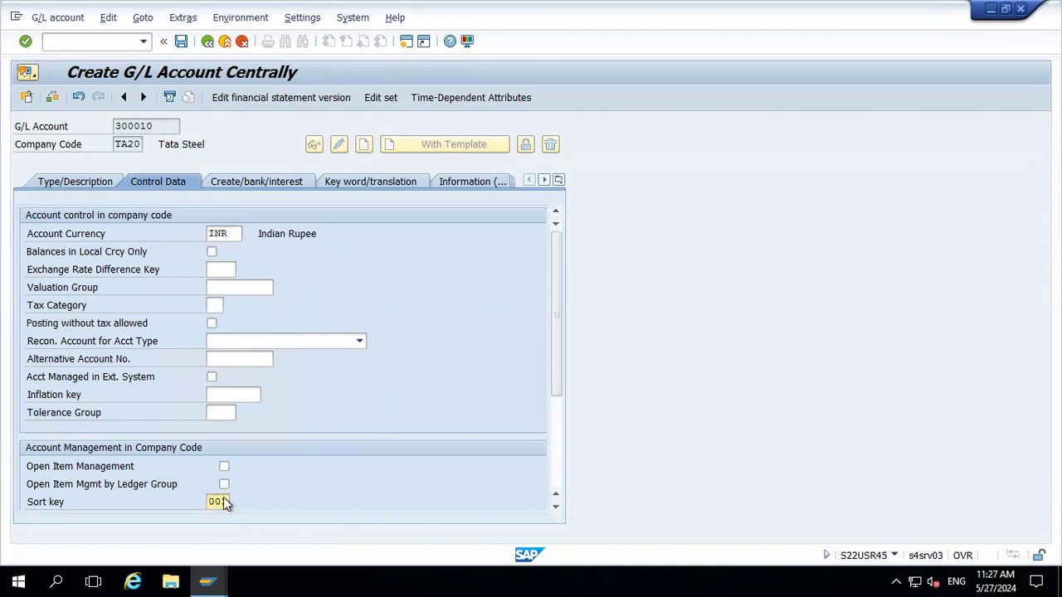
key("Return")
left_click(558, 426)
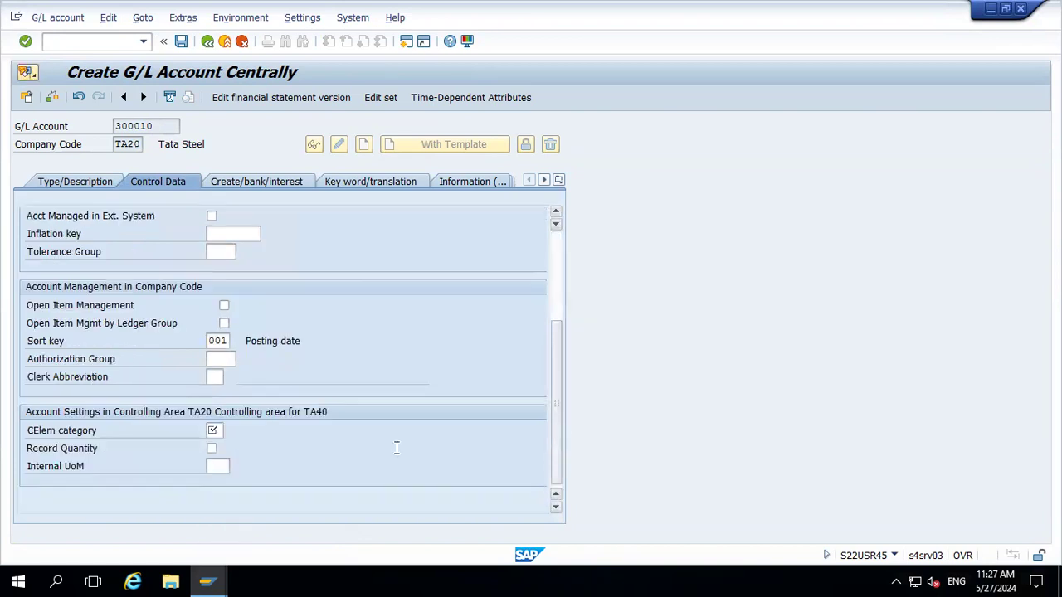
left_click(215, 429)
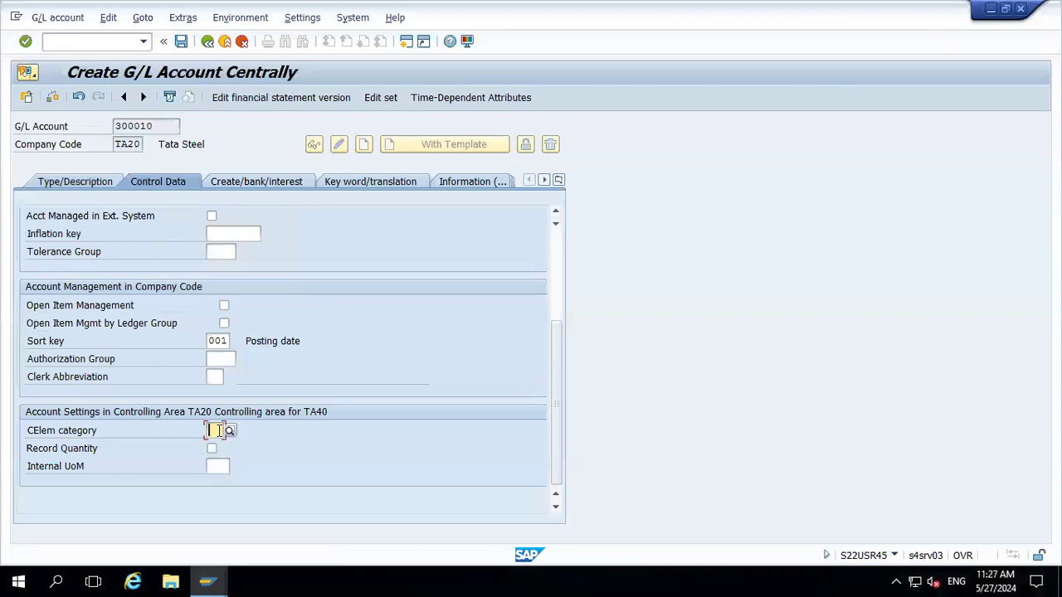
left_click(225, 431)
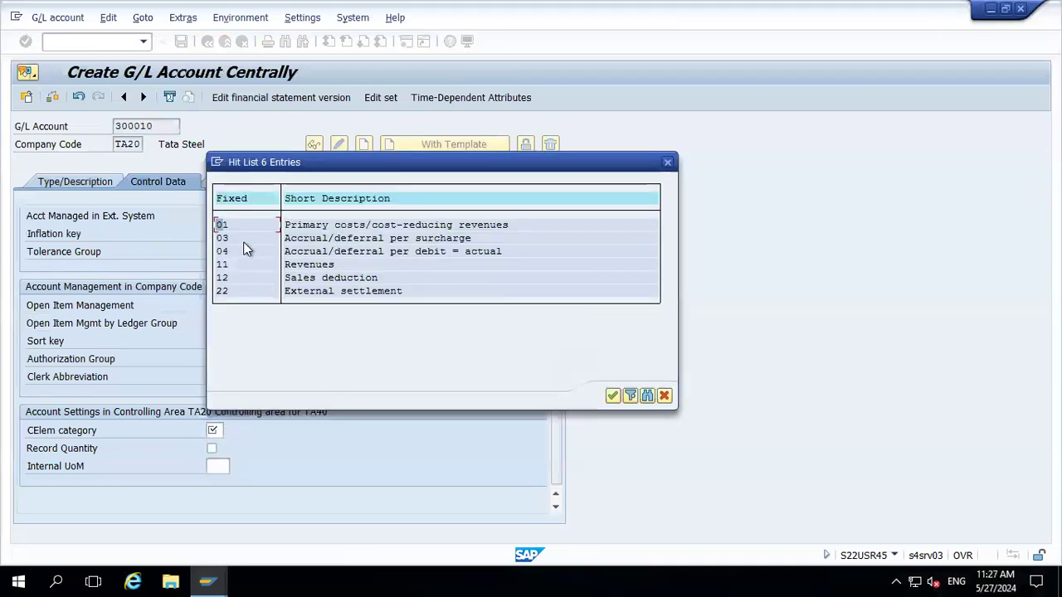
double_click(223, 266)
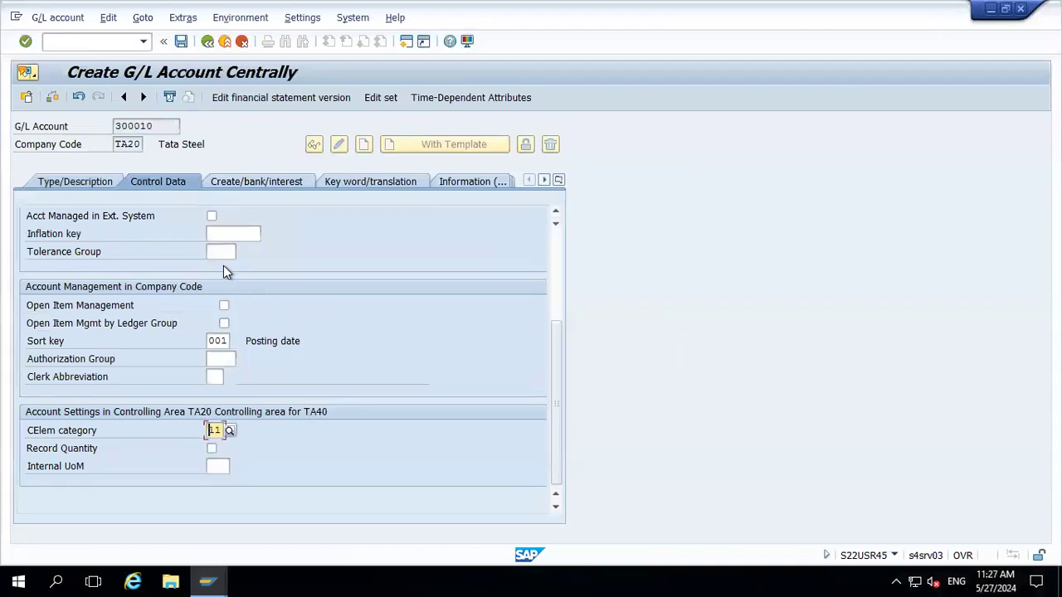
key("Return")
Step: Assign field status group G001 to the G/L account, save it and leave account maintenance
left_click(282, 183)
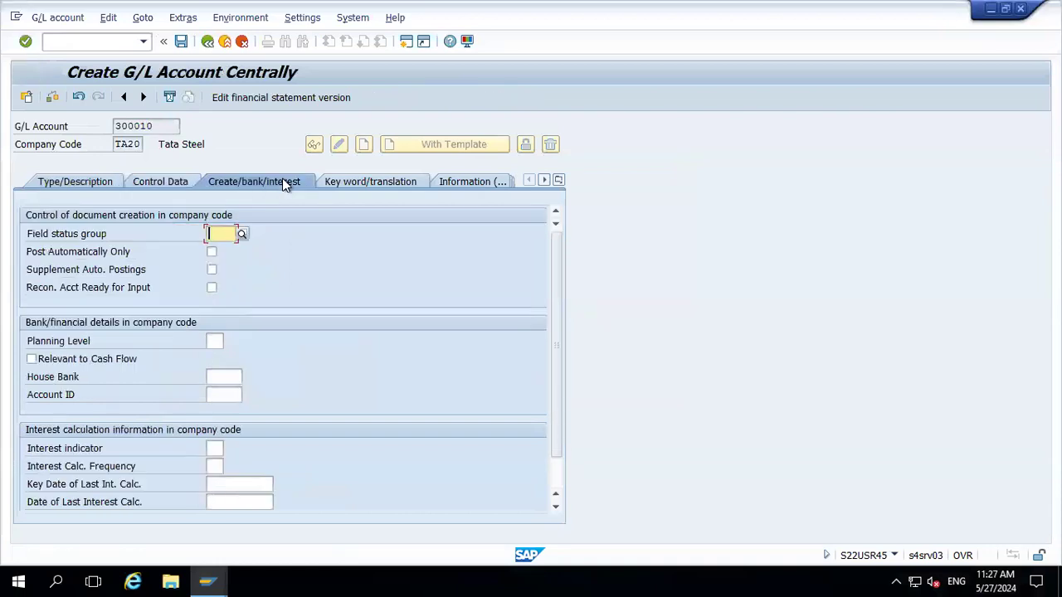
key("Down")
key("Return")
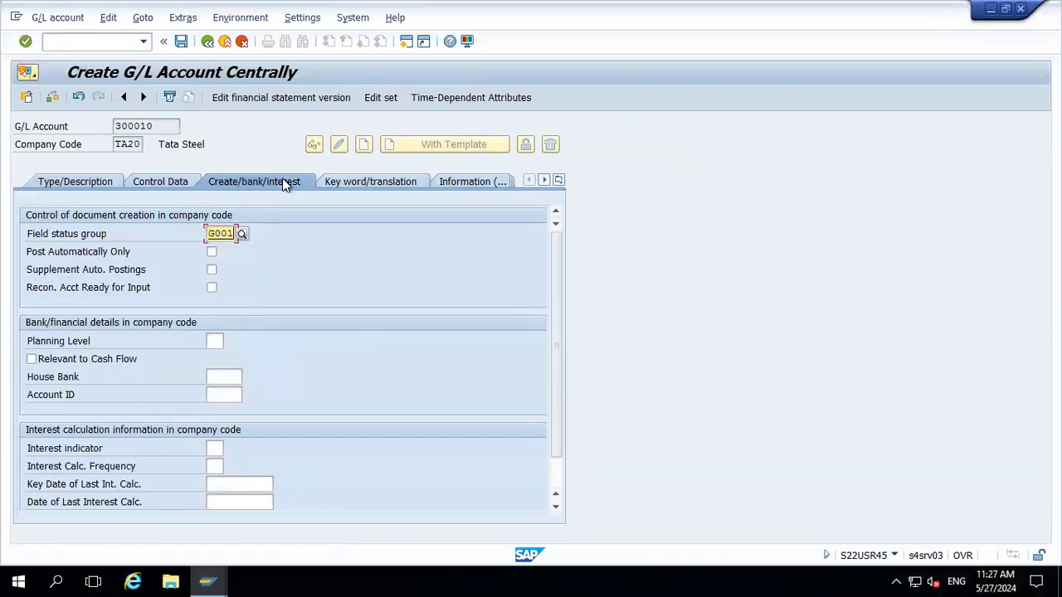
key("Return")
left_click(183, 41)
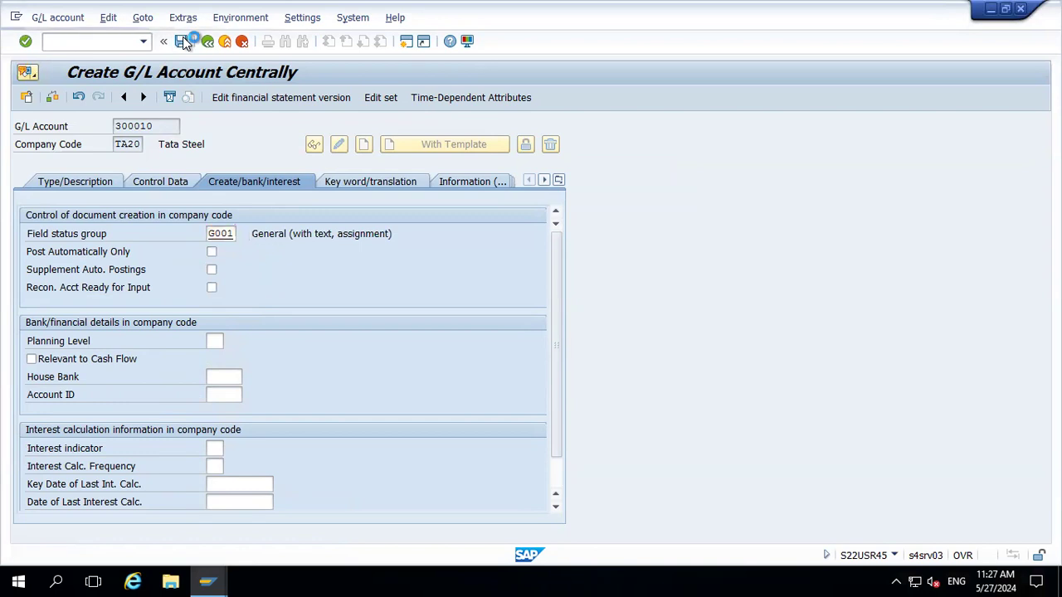
left_click(231, 45)
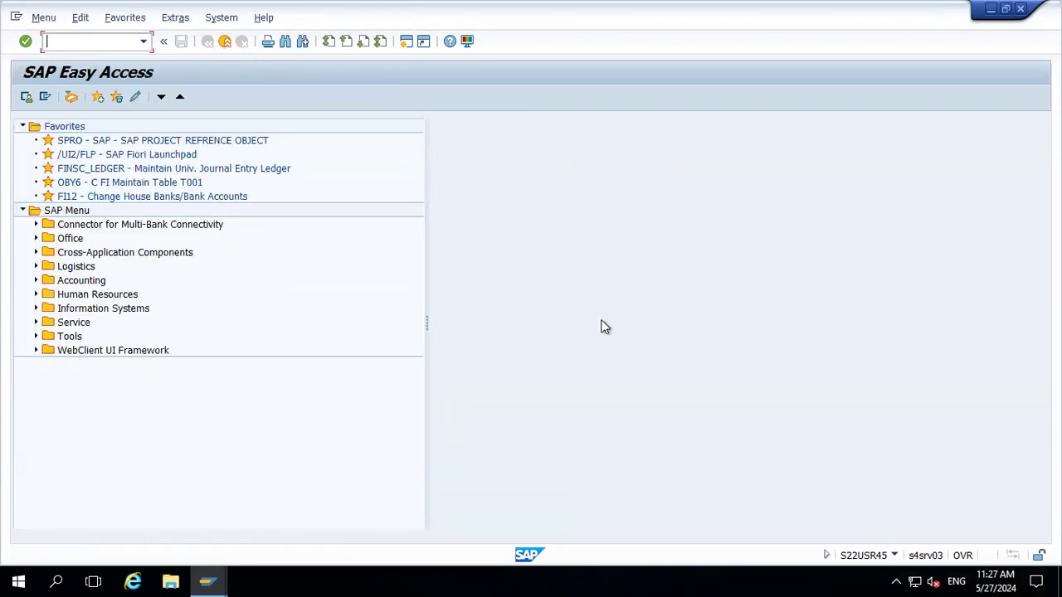
Step: Open the SAP Reference IMG through SPRO and expand Financial Accounting
type("spro")
key("Return")
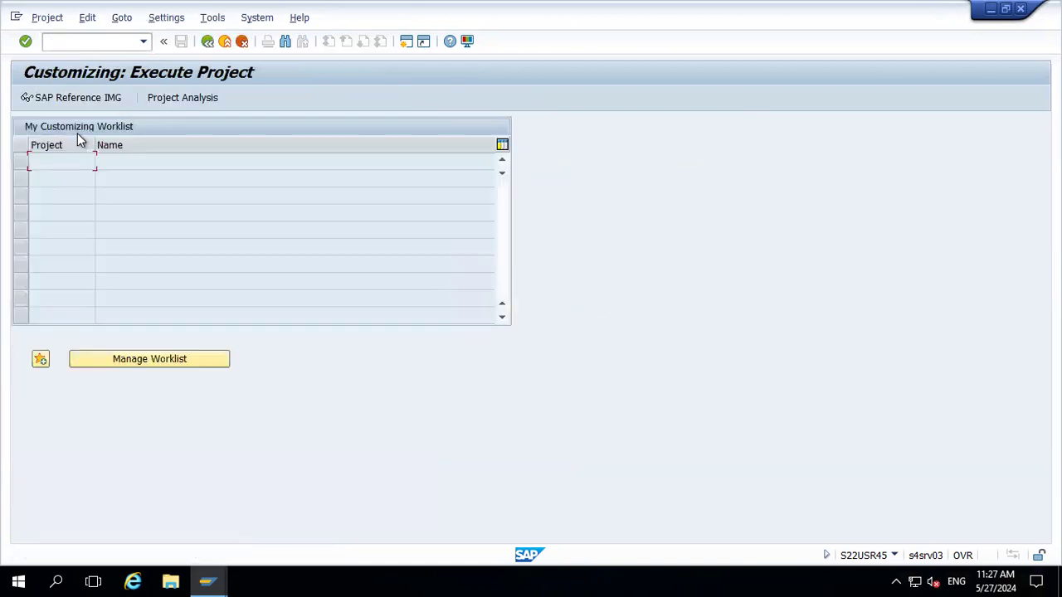
left_click(111, 100)
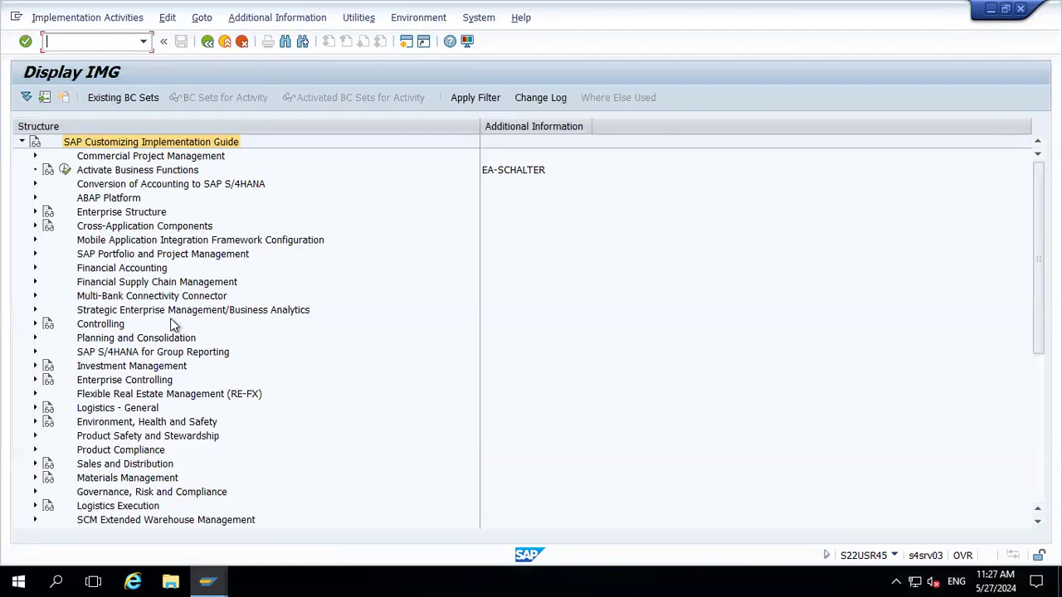
left_click(149, 270)
double_click(148, 269)
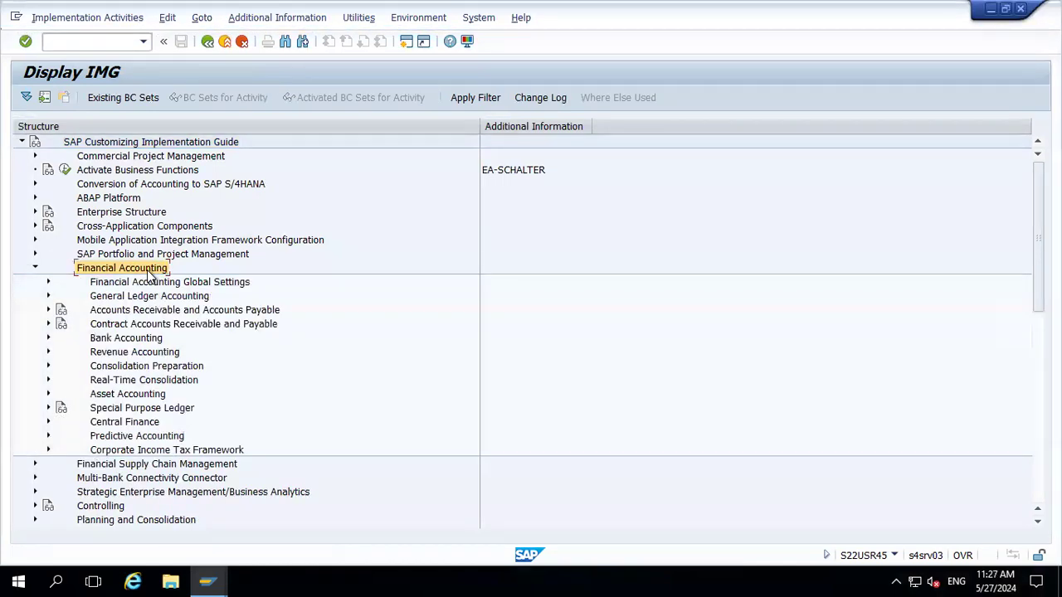
Step: Expand Accounts Receivable and Accounts Payable and its Business Transactions node
key("Down")
key("Down")
key("Down")
key("Right")
key("Down")
key("Down")
key("Down")
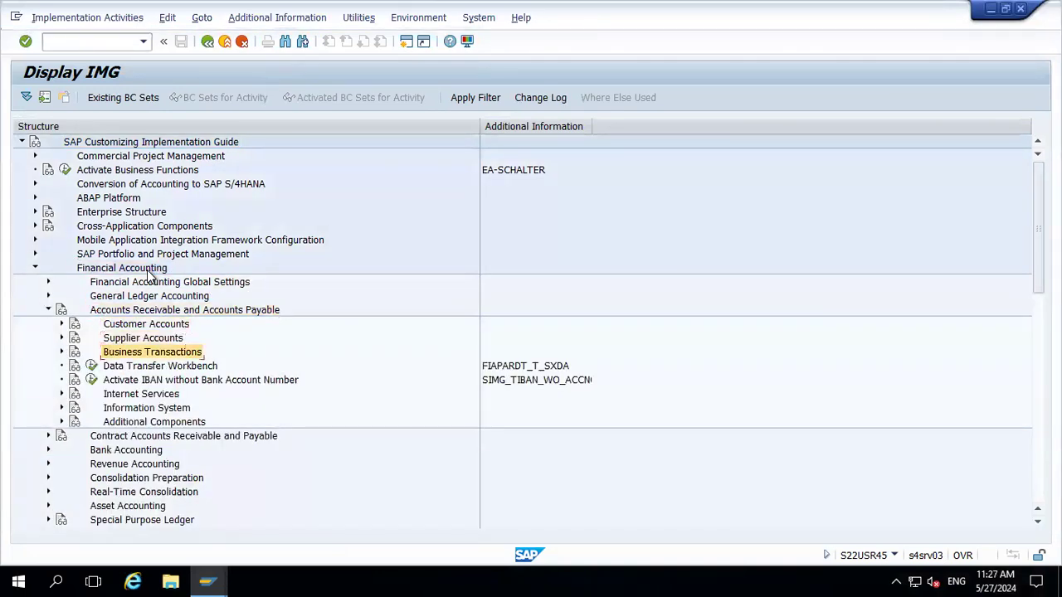
key("Right")
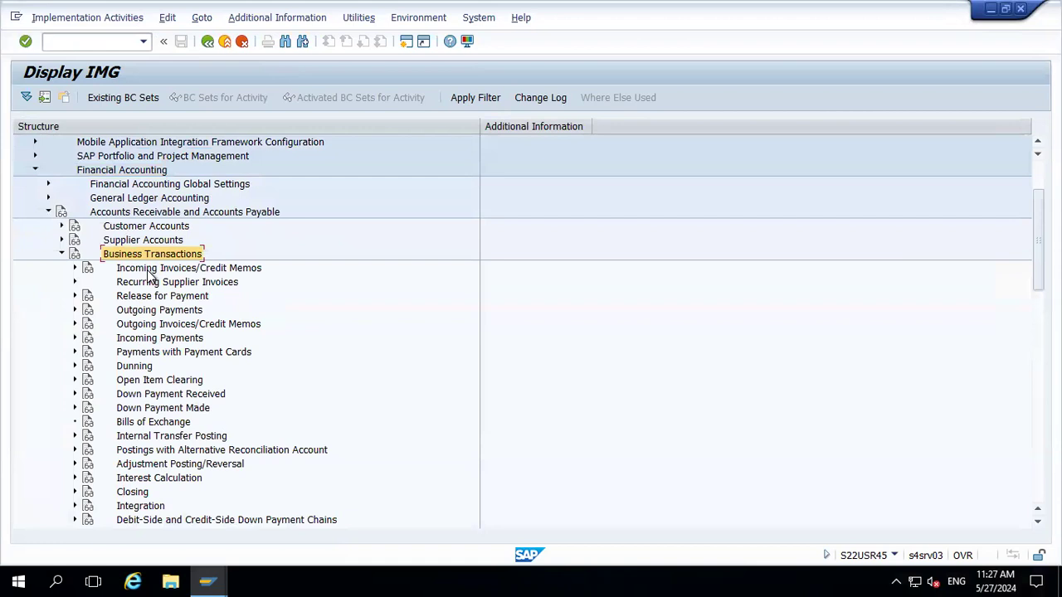
Step: Expand Outgoing Payments and its Outgoing Payments Global Settings, and widen the Additional Information column
key("Down")
key("Down")
key("Down")
key("Down")
key("Right")
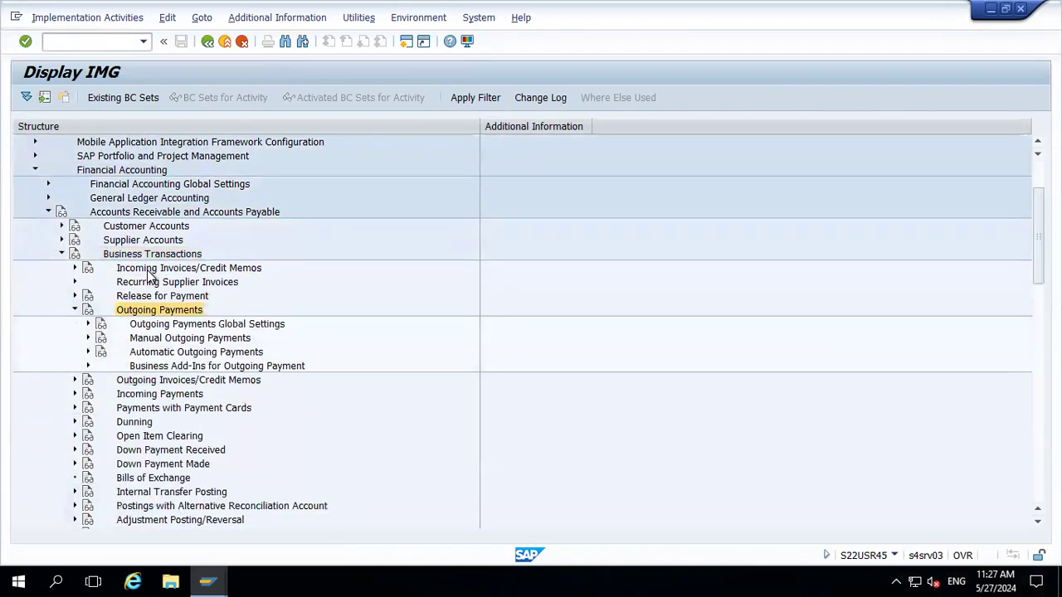
key("Down")
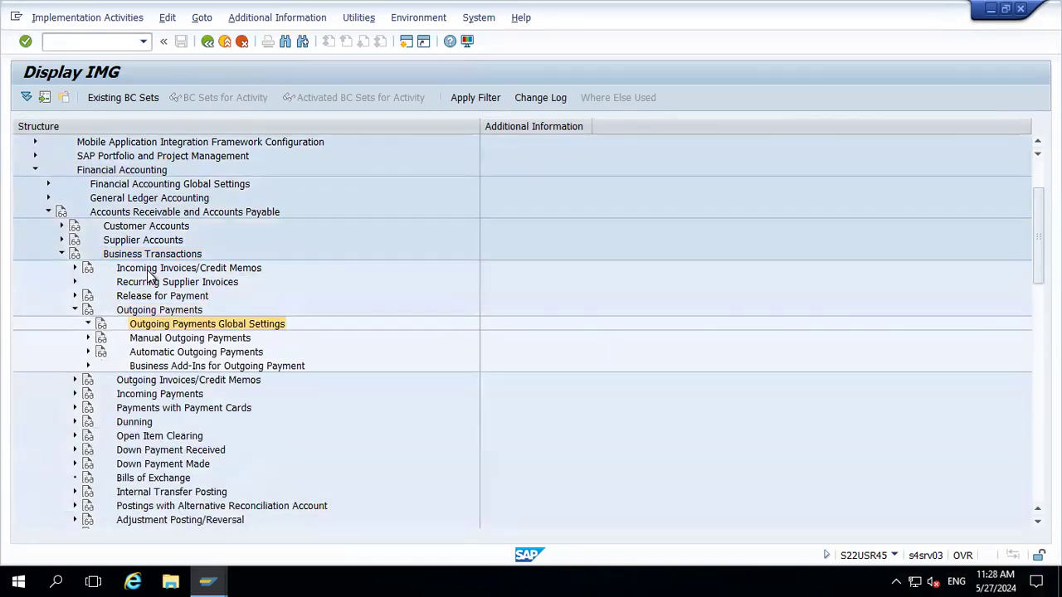
key("Right")
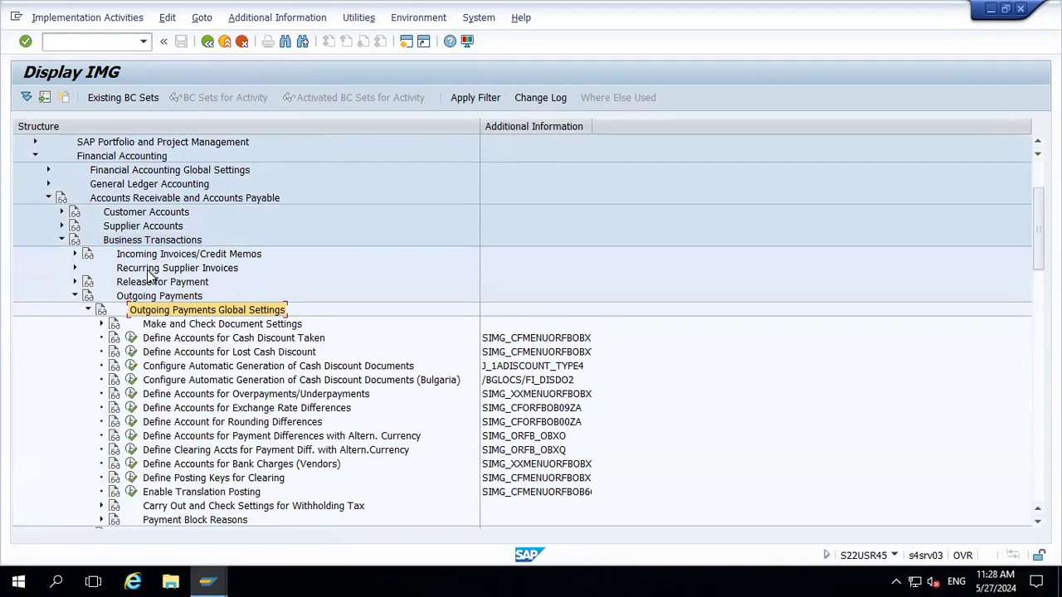
left_click_drag(593, 124, 645, 124)
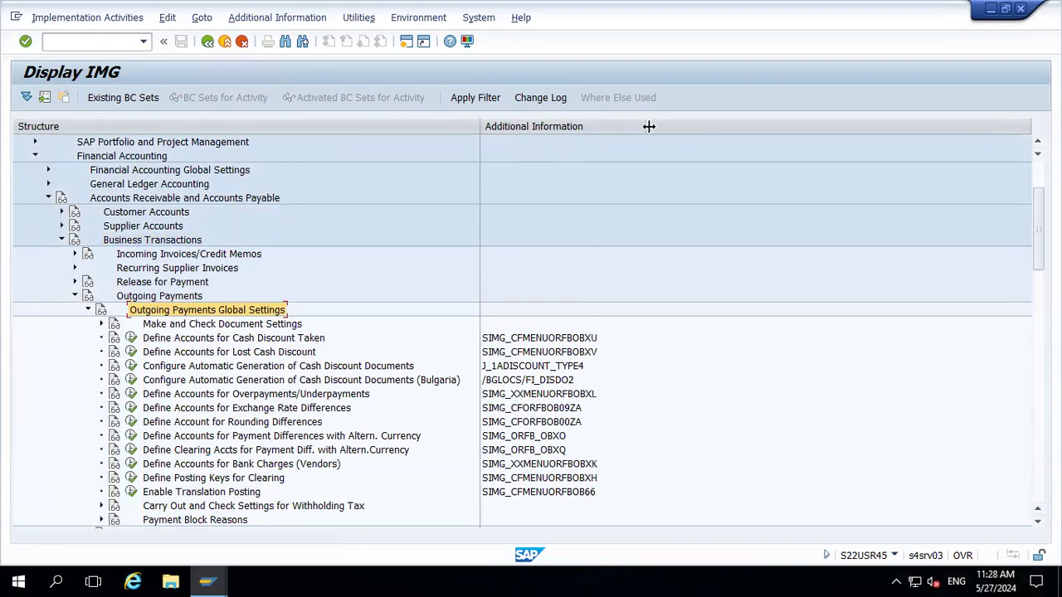
Step: Open Define Accounts for Cash Discount Taken for chart of accounts TA20 and save the SKE rules without tax code determination
left_click(245, 339)
left_click(131, 338)
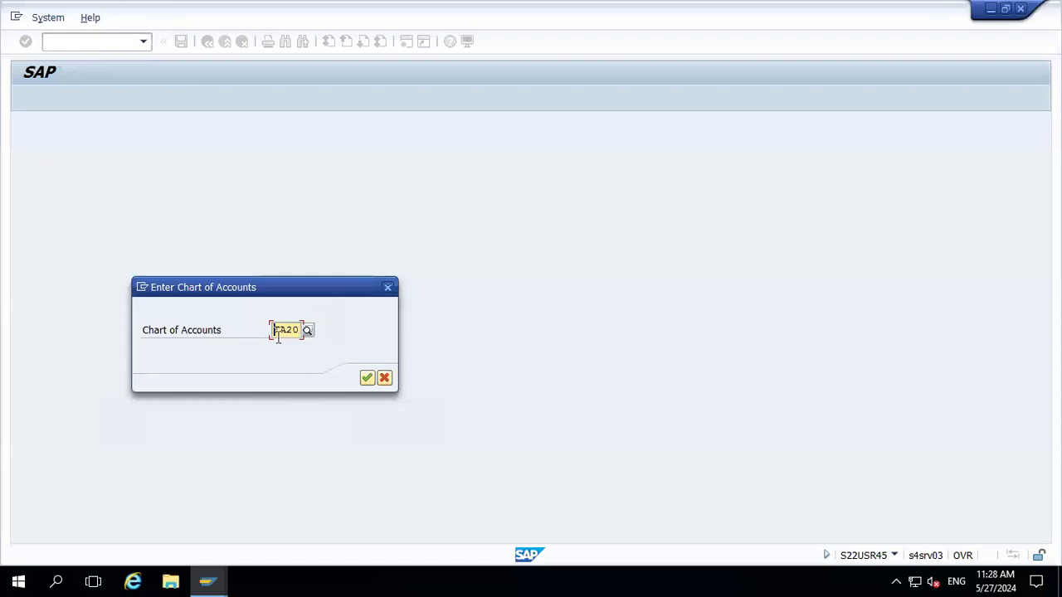
left_click(367, 378)
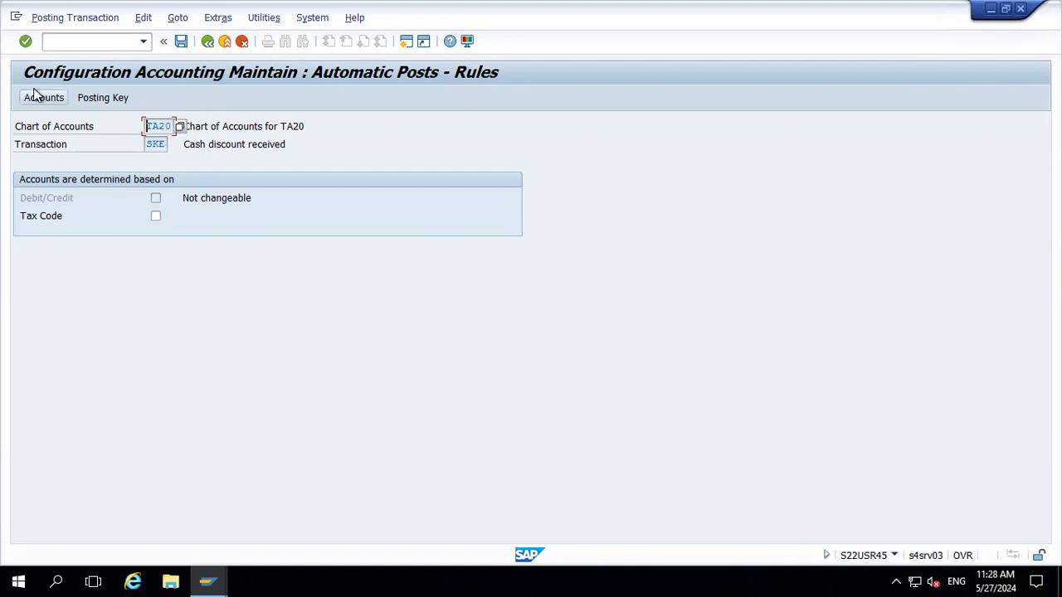
left_click(95, 99)
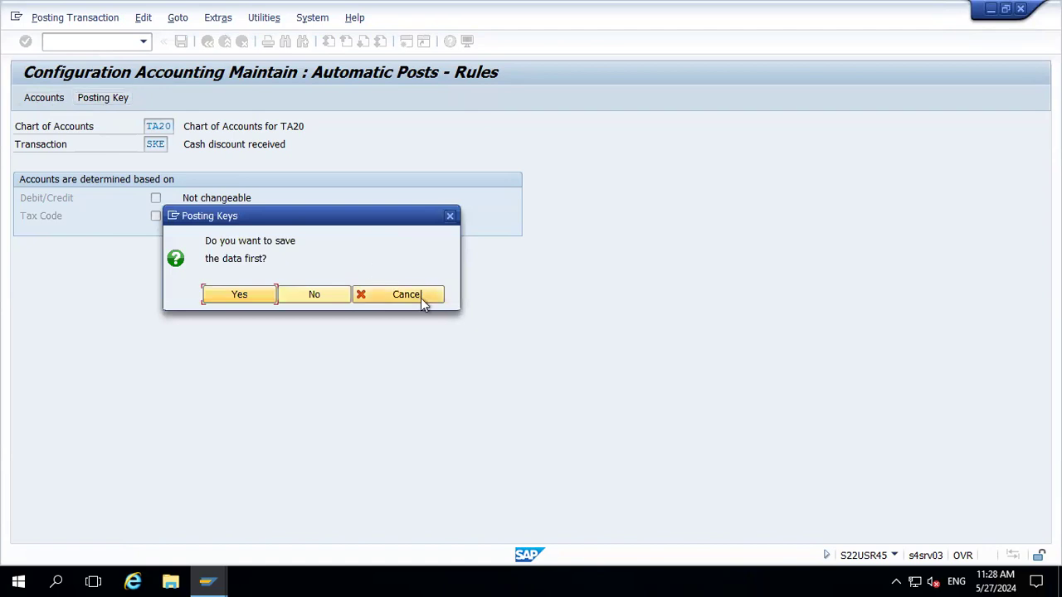
left_click(449, 217)
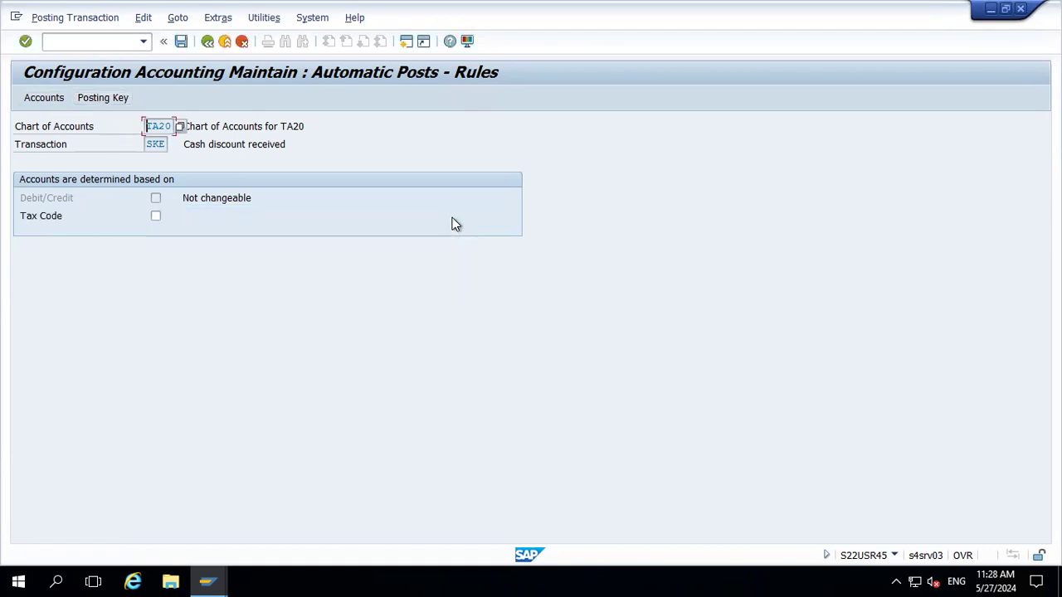
left_click(181, 43)
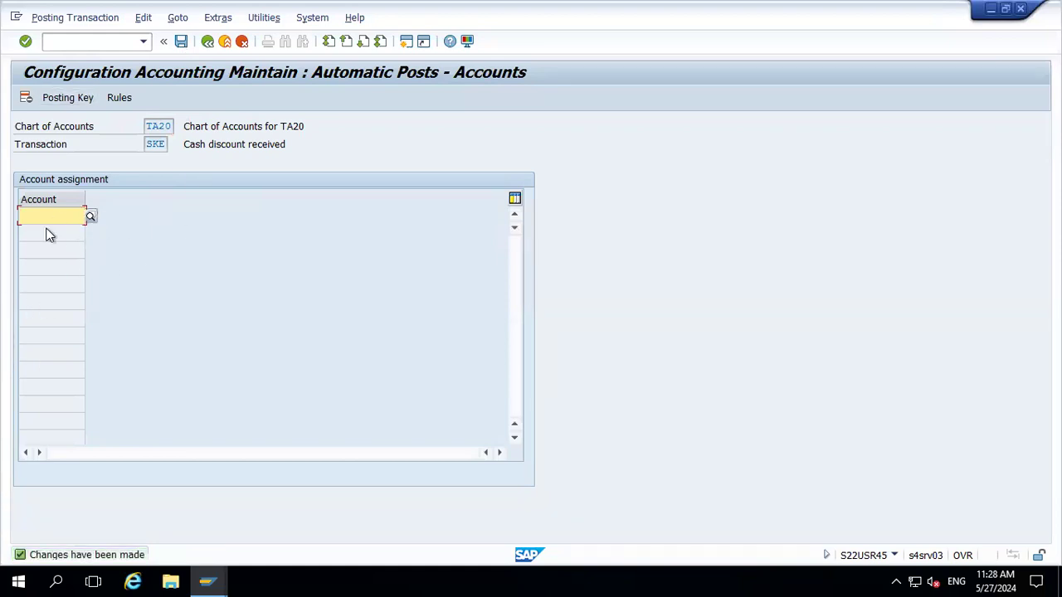
Step: Assign the Discount receive G/L account 300010 to the cash discount received transaction and save it
left_click(87, 213)
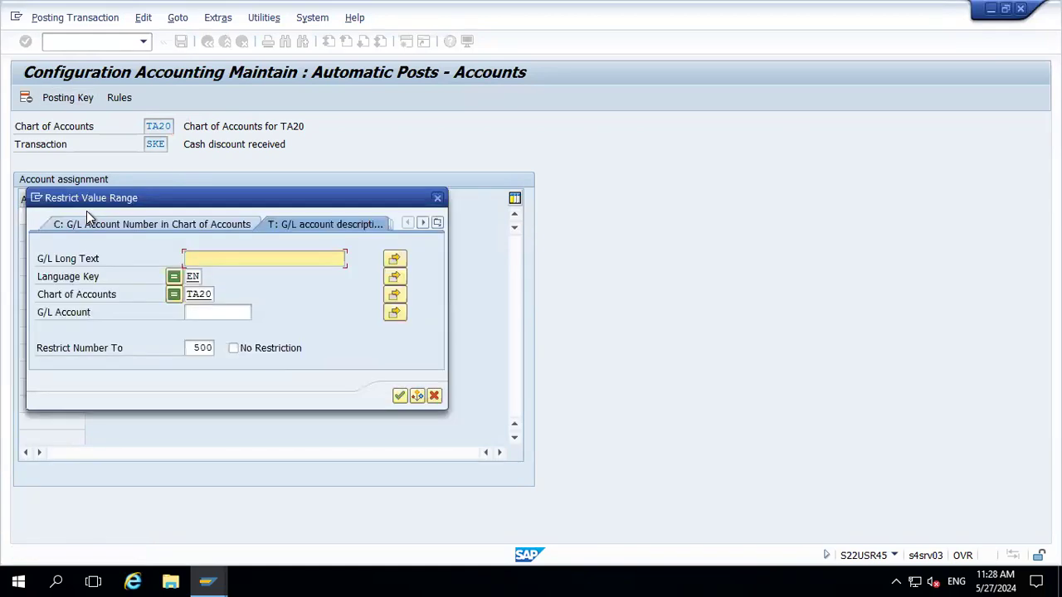
key("Return")
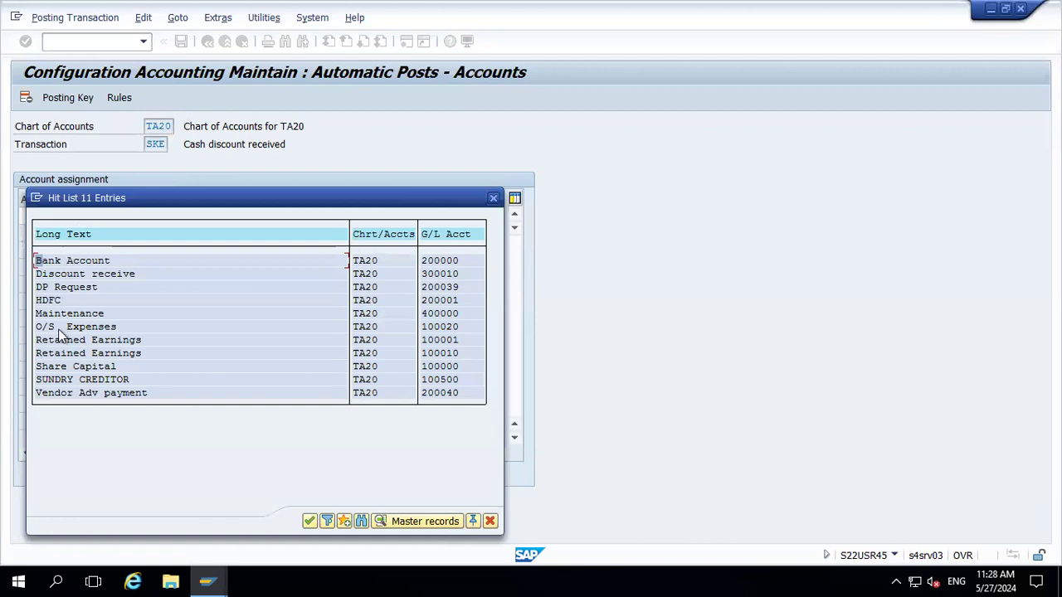
double_click(104, 276)
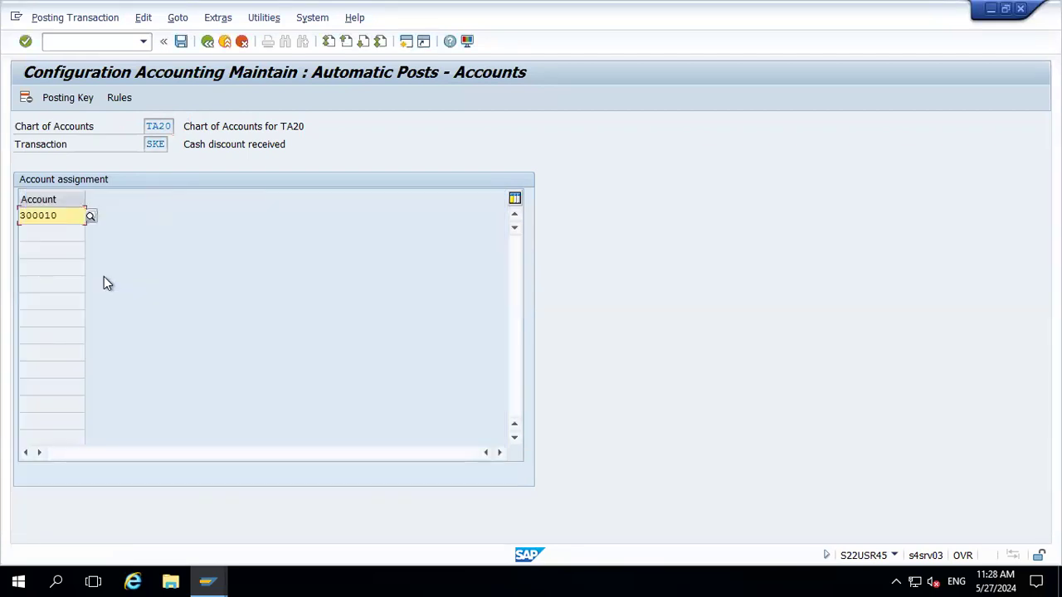
left_click(185, 46)
left_click(286, 271)
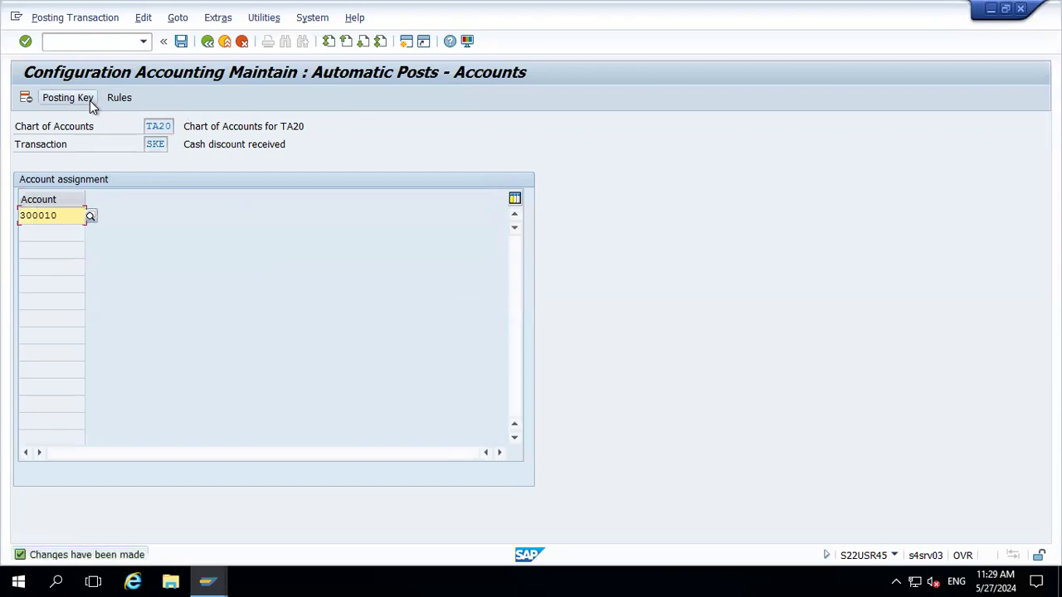
Step: Check the debit and credit posting keys of the cash discount received transaction, and leave customizing for SAP Easy Access
left_click(68, 98)
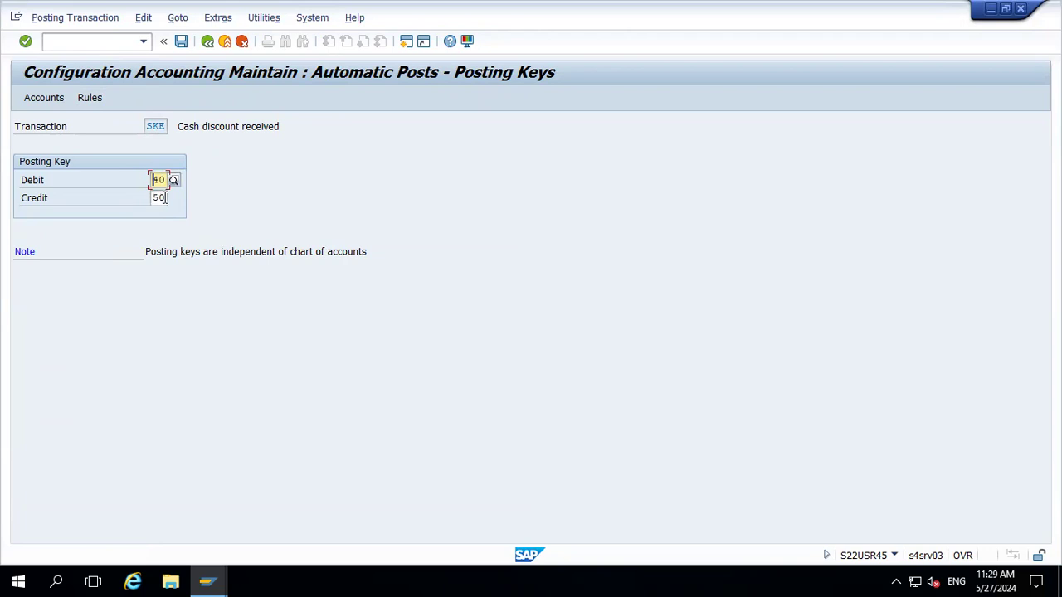
left_click(207, 42)
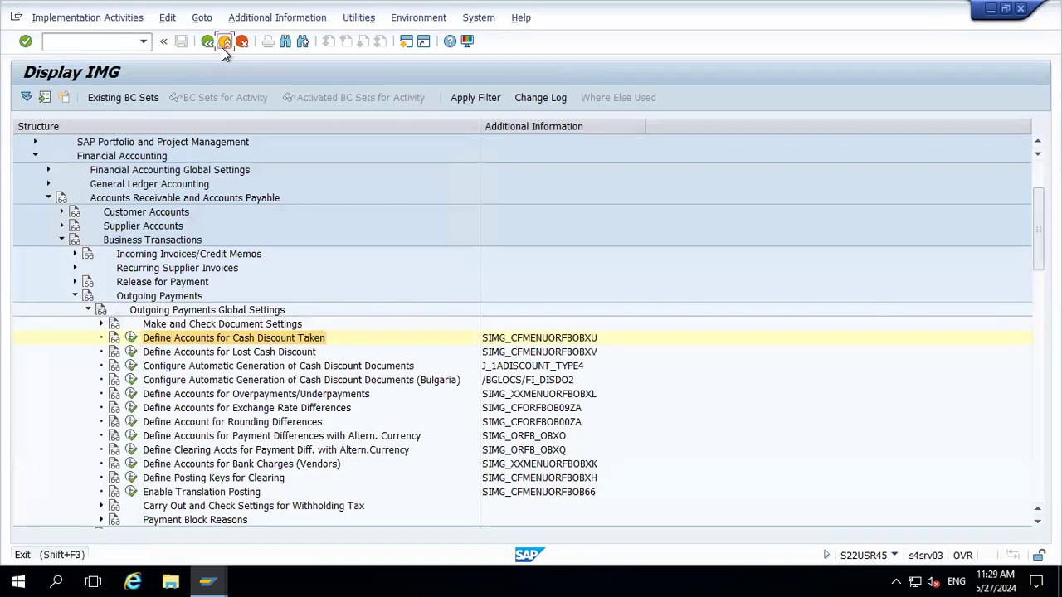
left_click(222, 46)
left_click(223, 46)
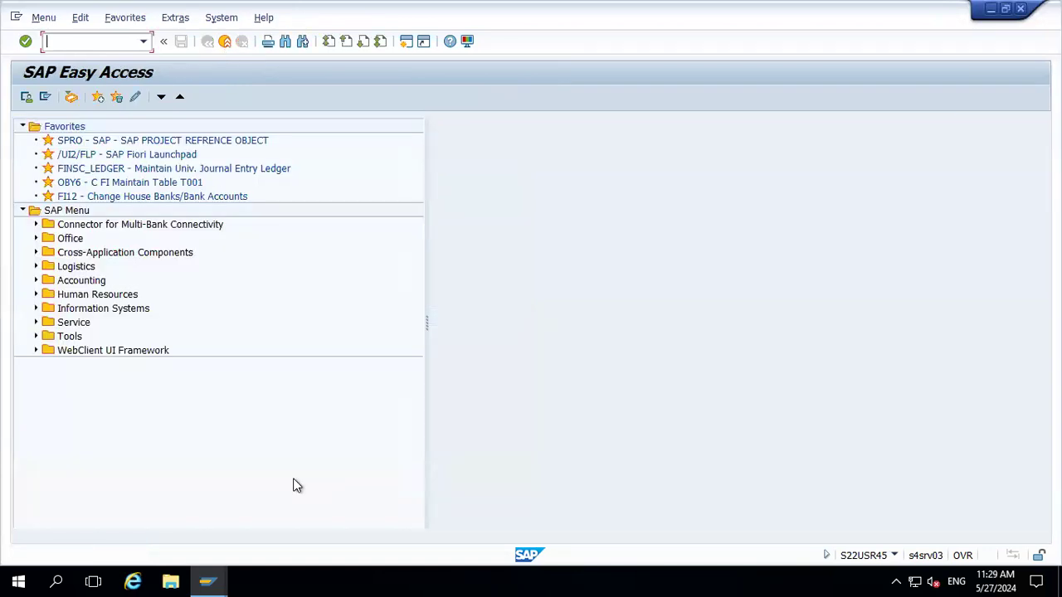
Step: Start an outgoing payment (F-53) with 25.05.2024 as both the document date and the posting date
type("f-53")
key("Return")
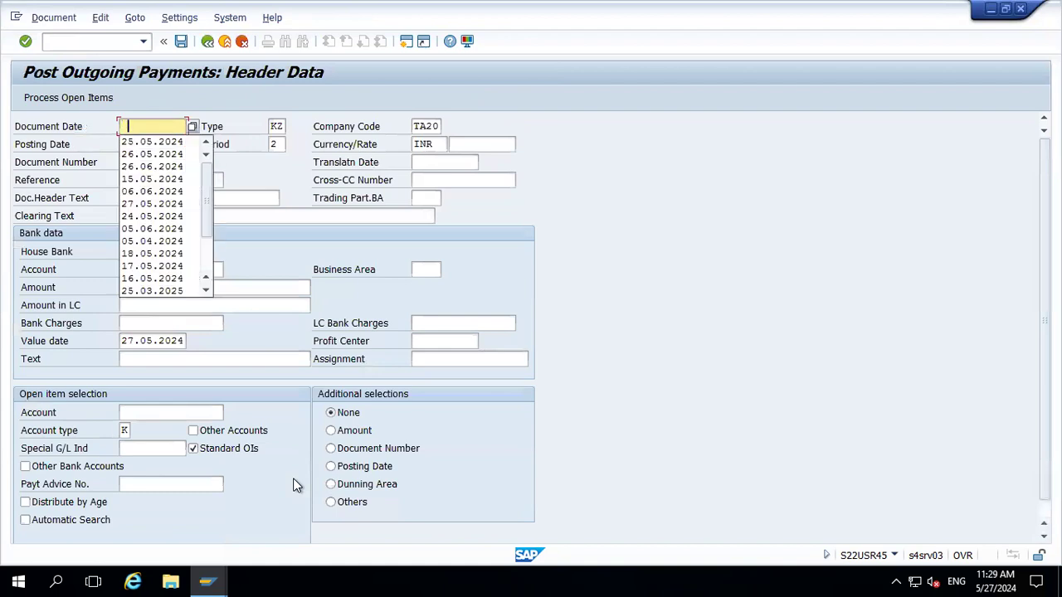
key("Down")
key("Tab")
key("Tab")
key("Tab")
key("Delete")
key("Delete")
key("Delete")
key("Delete")
key("Delete")
key("Delete")
key("Delete")
key("Delete")
key("Delete")
key("Delete")
key("Down")
key("Tab")
Step: Enter G/L account 200000 and the amount 10000 in the payment's bank data
key("Tab")
key("Tab")
key("Tab")
key("Tab")
key("Tab")
key("Tab")
key("Tab")
key("Tab")
key("Down")
key("Tab")
key("Down")
key("Tab")
key("Tab")
key("Tab")
key("Tab")
key("Tab")
key("Tab")
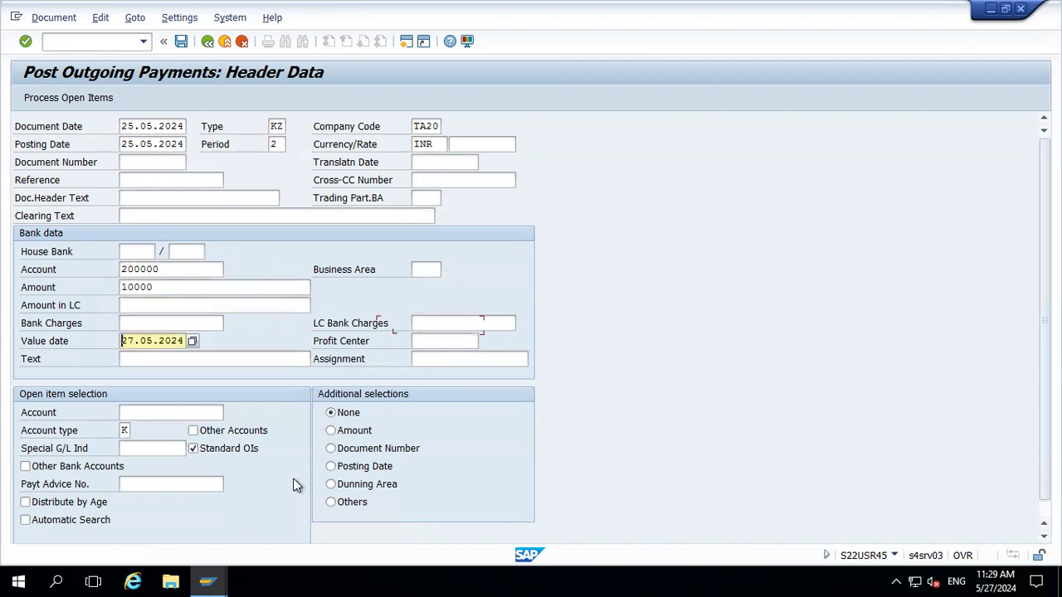
Step: Set the payment's value date to 25.05.2024
key("shift+Tab")
key("shift+Tab")
key("Delete")
key("Delete")
key("Delete")
key("Delete")
key("Delete")
key("Delete")
key("Delete")
key("Delete")
key("Delete")
key("Delete")
key("Down")
key("Tab")
key("Tab")
key("Tab")
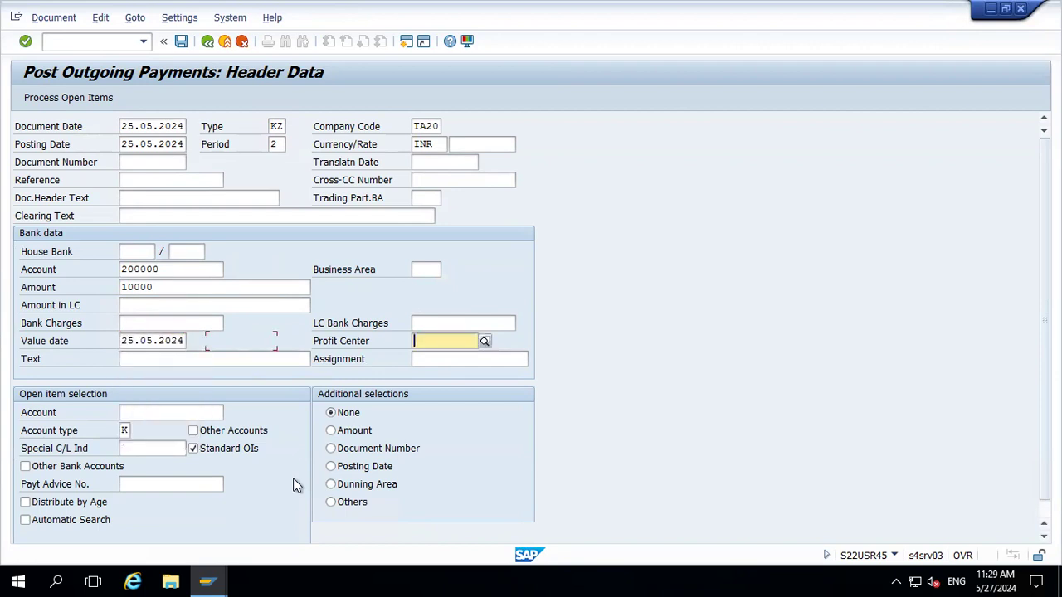
Step: Enter XXX as the payment text and the XYZ VENDOR FOR TA20 account number for open item selection
key("shift+Tab")
key("Down")
key("Tab")
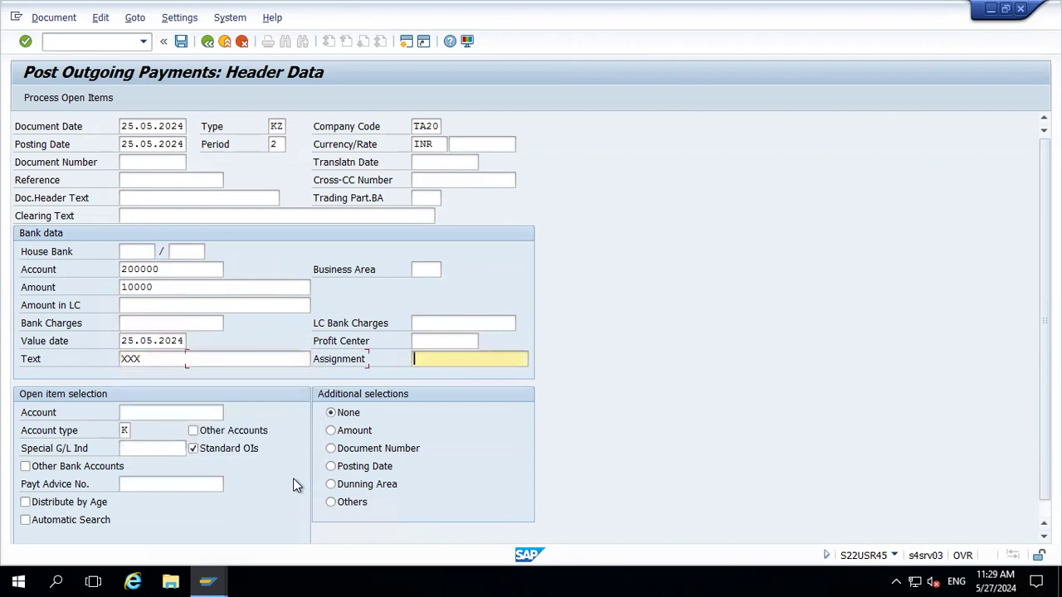
key("Tab")
key("BackSpace")
key("Return")
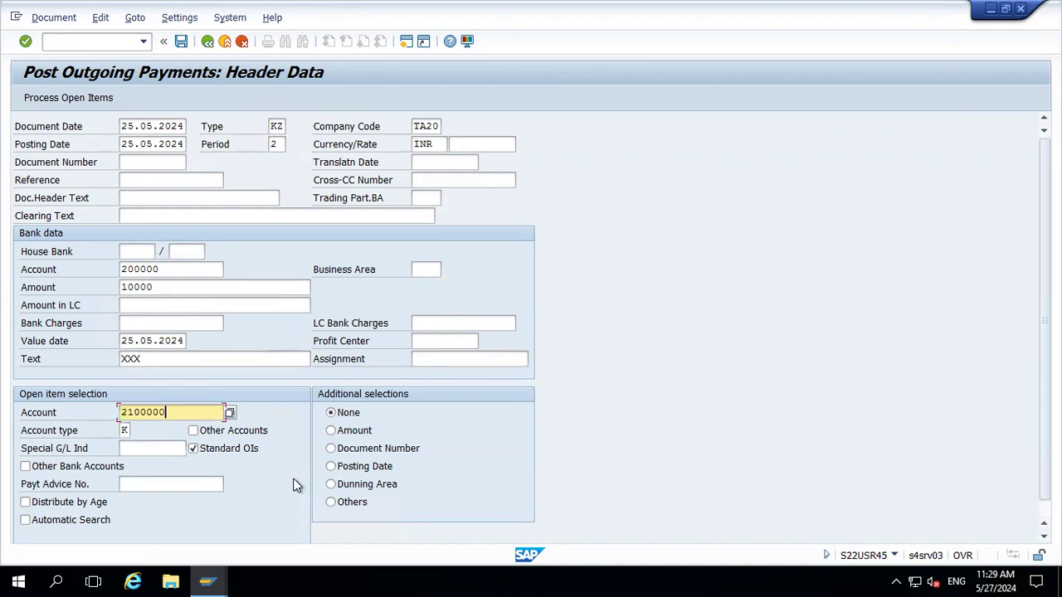
Step: Process the open items, assign the 10,000.00 invoice with its 5 percent cash discount, and display the document overview
key("Return")
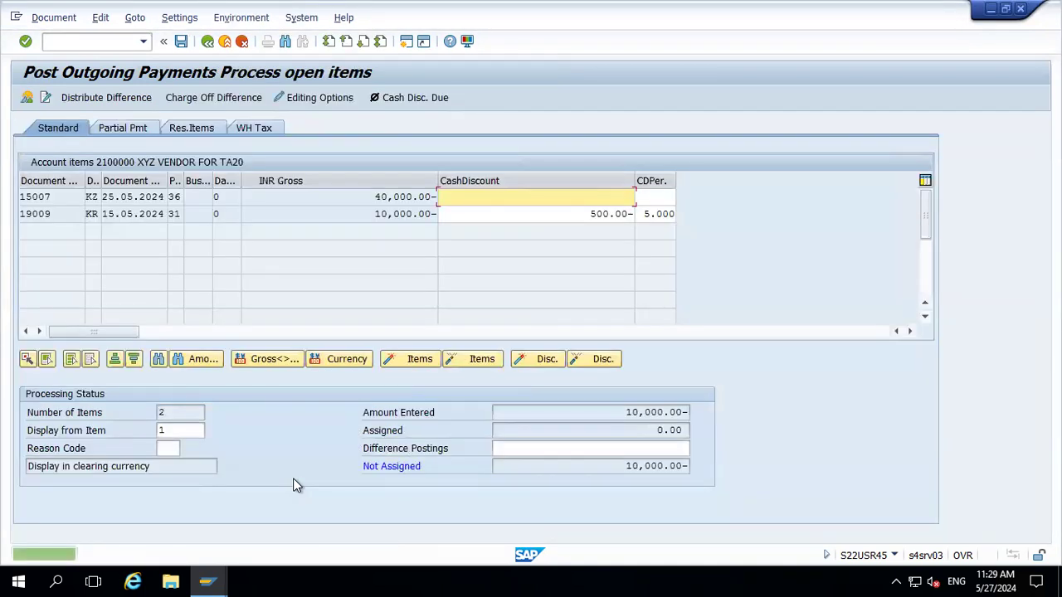
double_click(401, 214)
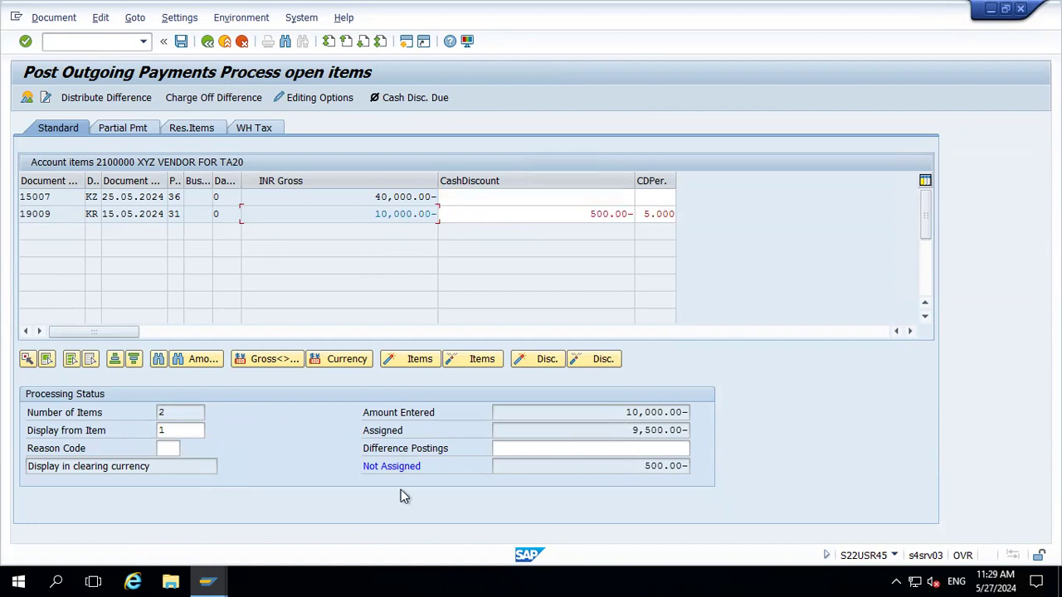
left_click(26, 99)
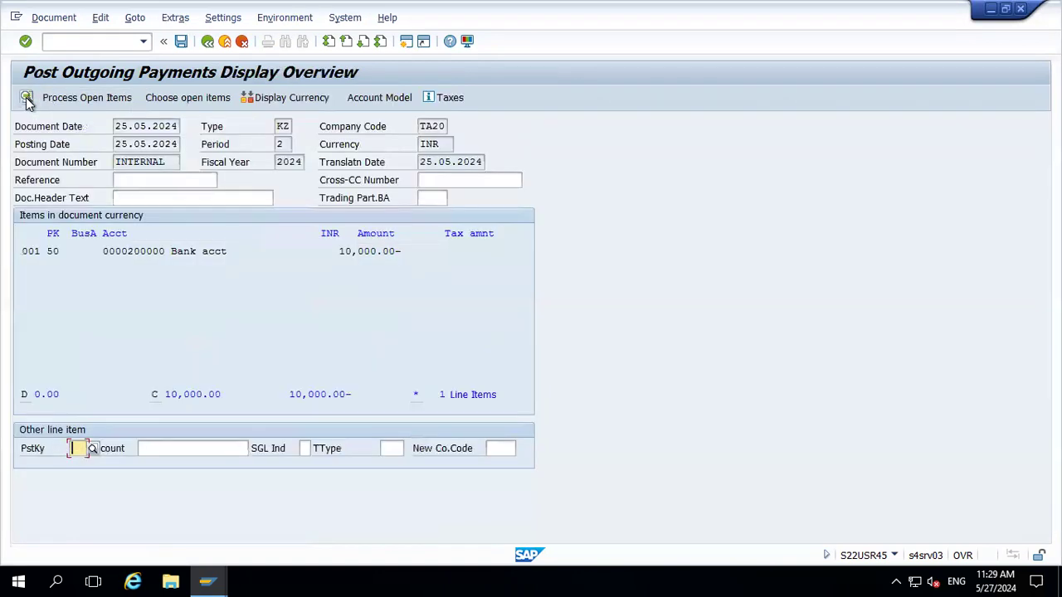
Step: Correct the bank account line item's amount to 9500 INR
double_click(352, 252)
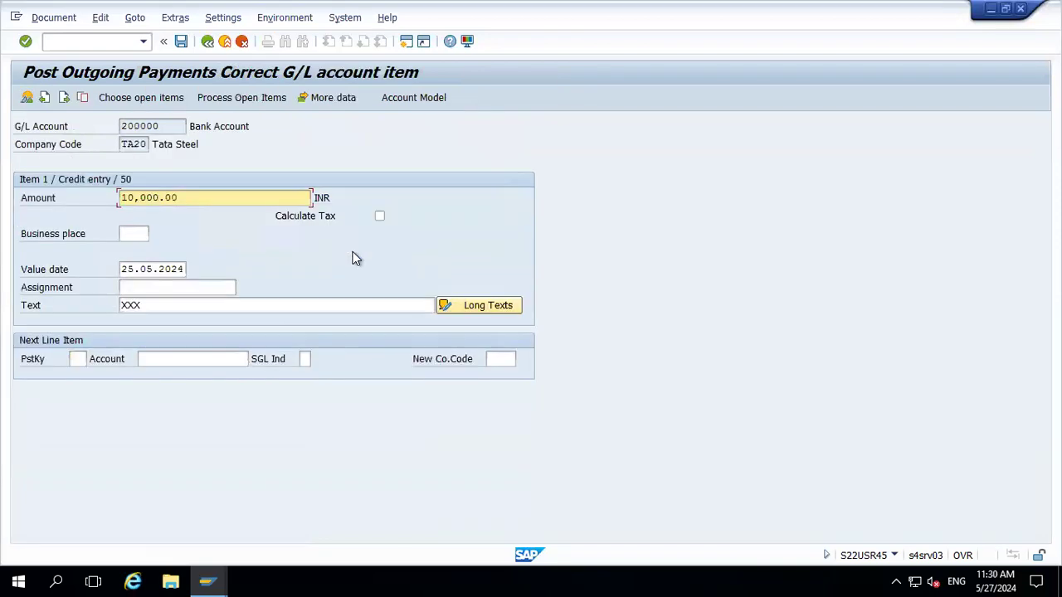
key("Delete")
key("Delete")
key("Delete")
key("Delete")
key("Delete")
key("Delete")
key("Delete")
key("Delete")
key("Delete")
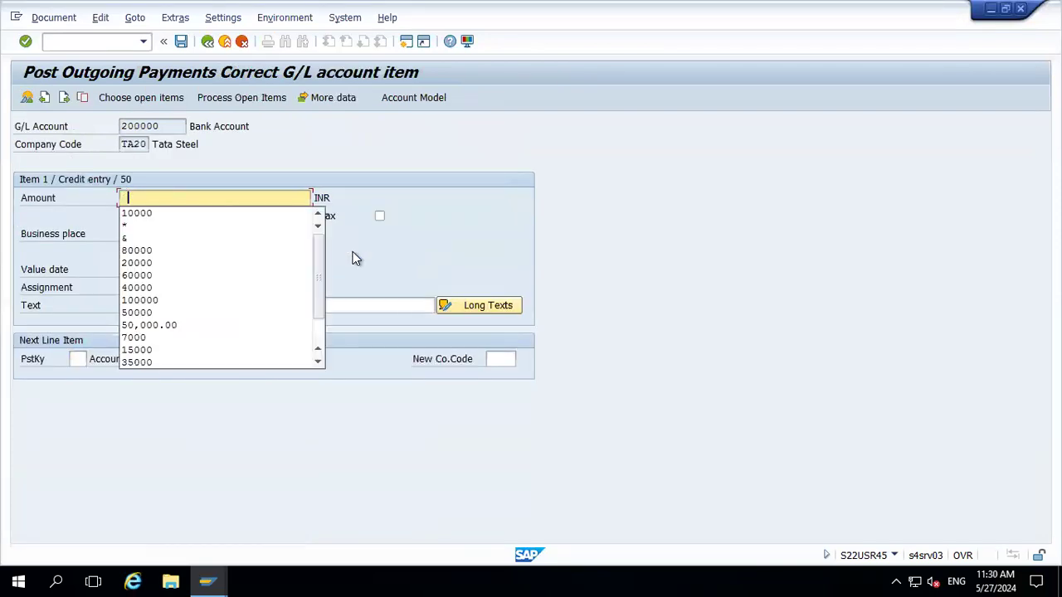
type("9500")
key("Return")
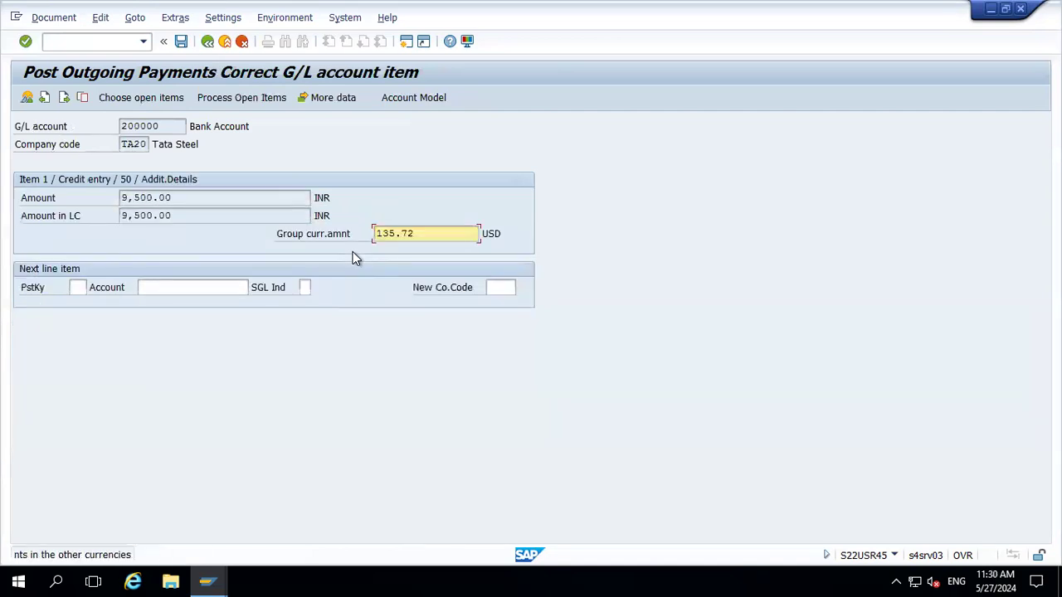
Step: Simulate the outgoing payment document, accepting the bank item's group currency amount
left_click(54, 17)
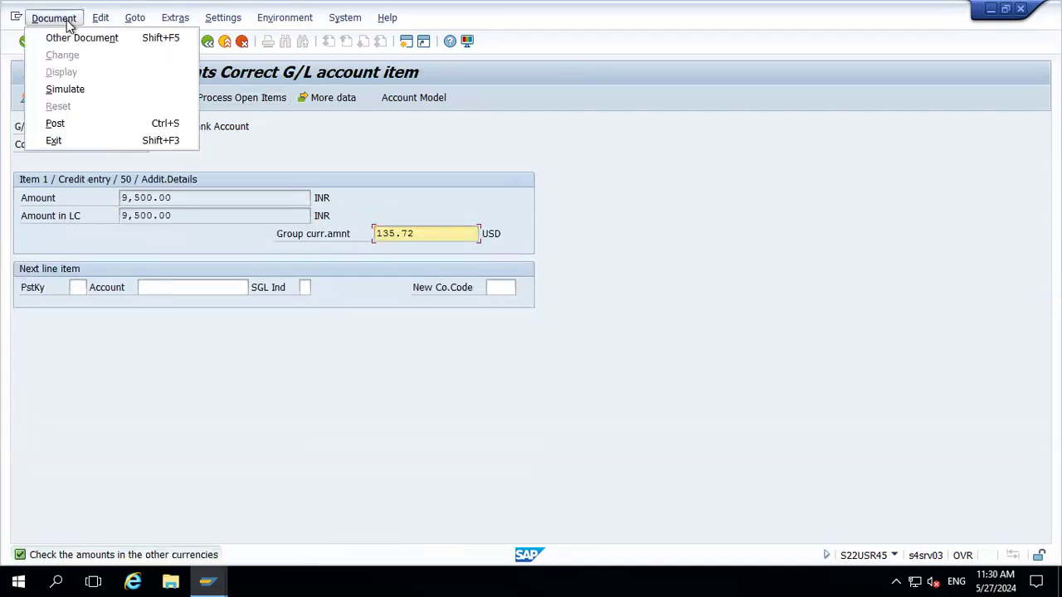
left_click(65, 89)
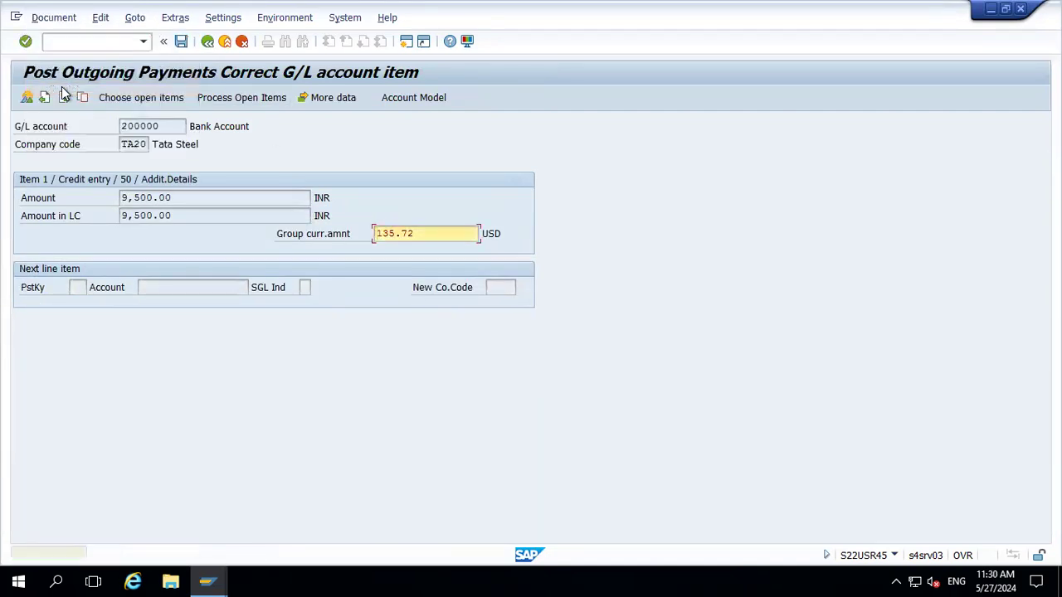
key("Return")
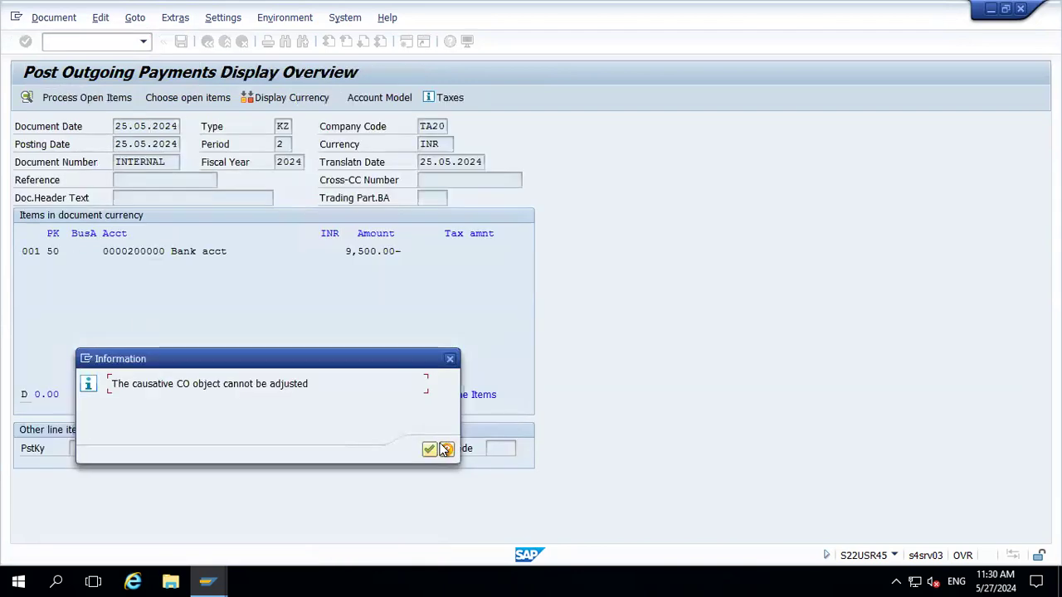
Step: Exit the leftover vendor invoice entry session and post the simulated outgoing payment
left_click(429, 449)
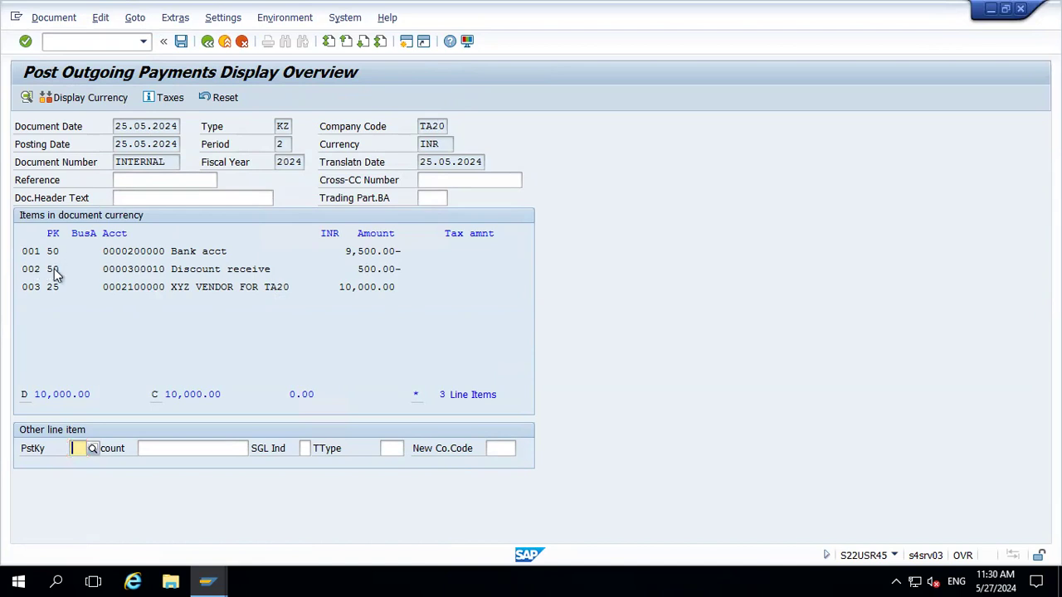
key("alt+Tab")
key("alt+Tab")
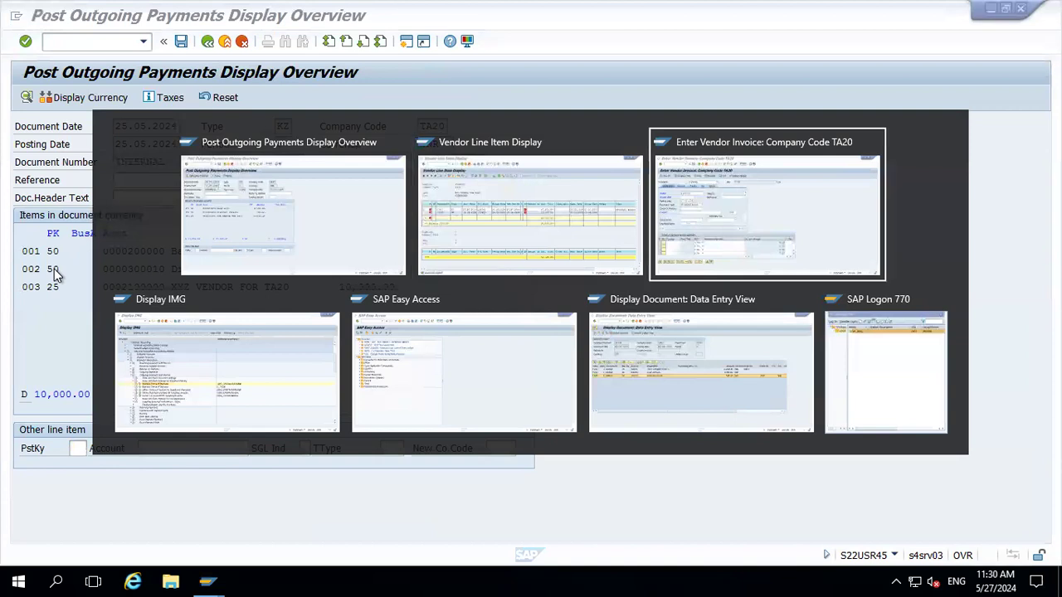
left_click(223, 47)
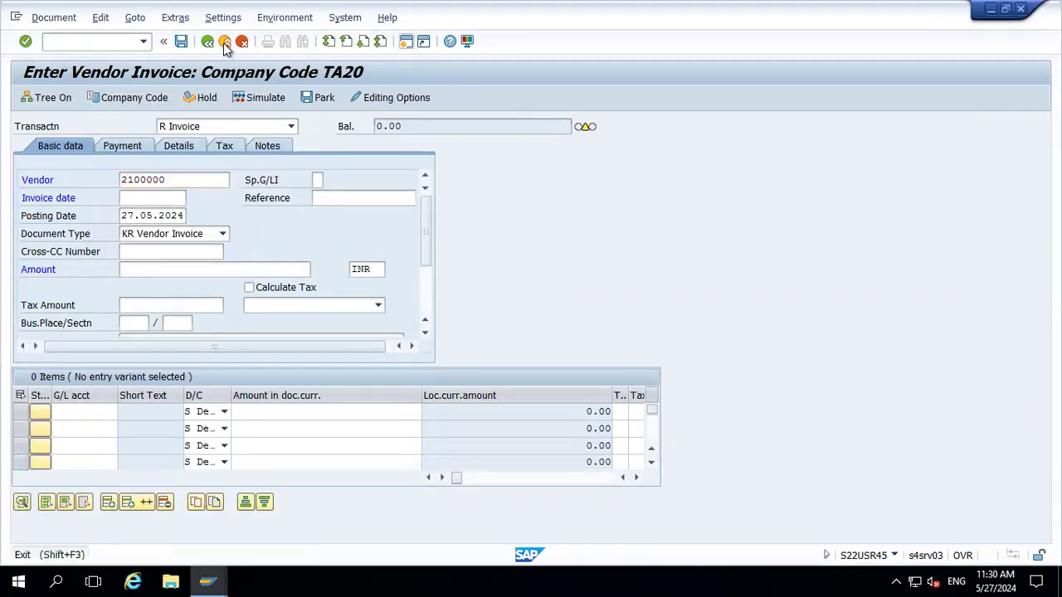
left_click(261, 330)
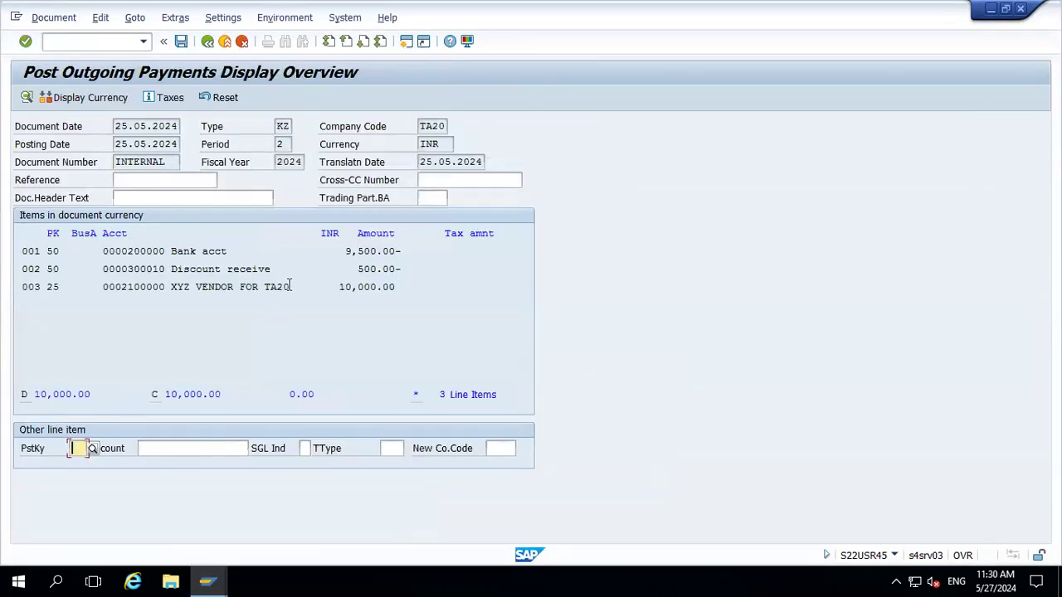
left_click(183, 42)
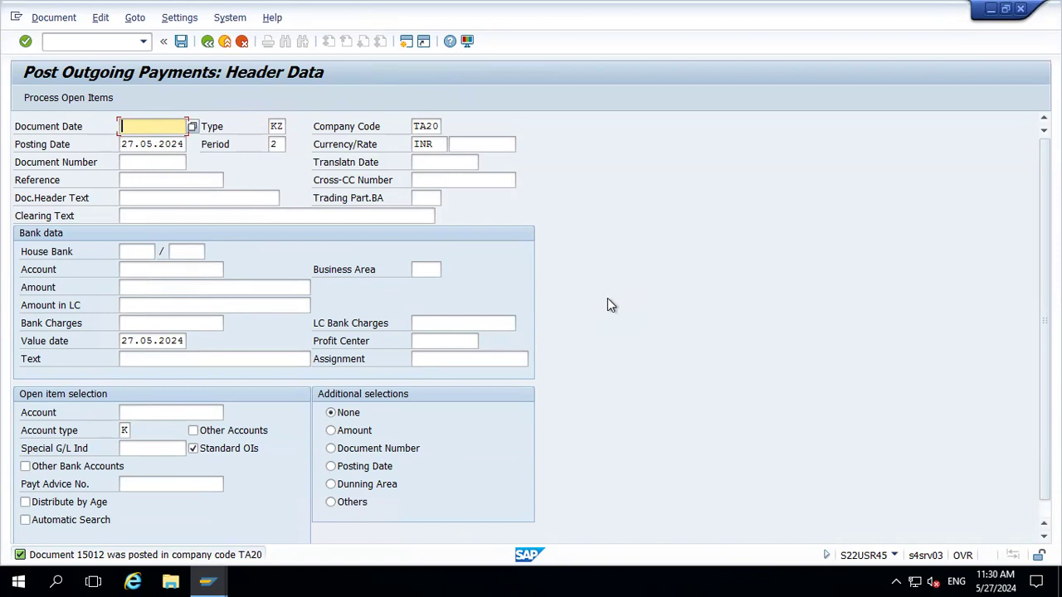
Step: Close the outgoing payments and extra SAP Easy Access sessions, and exit the vendor line item display
left_click(1020, 8)
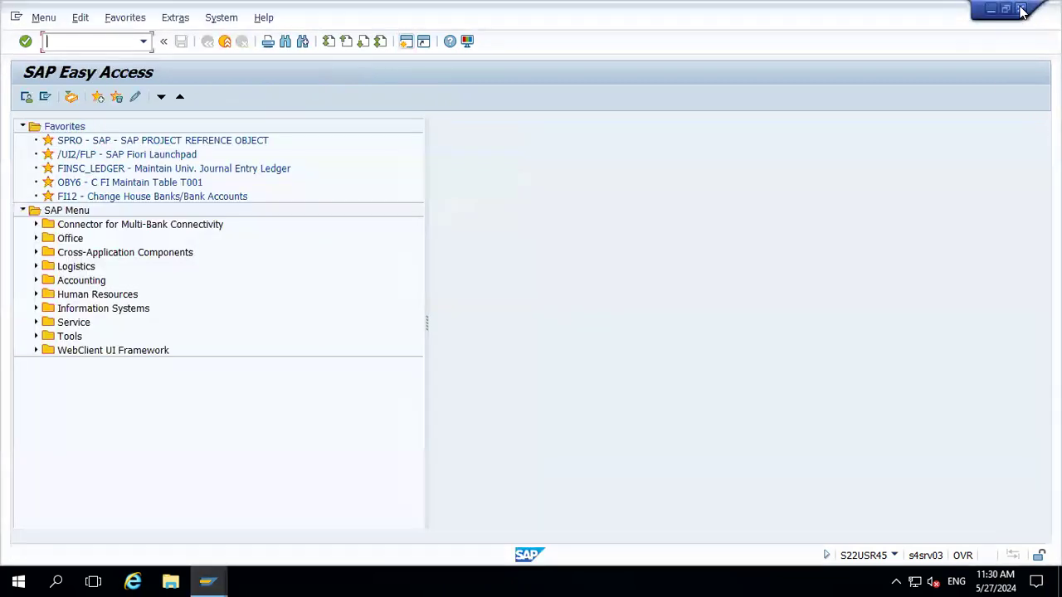
left_click(1021, 9)
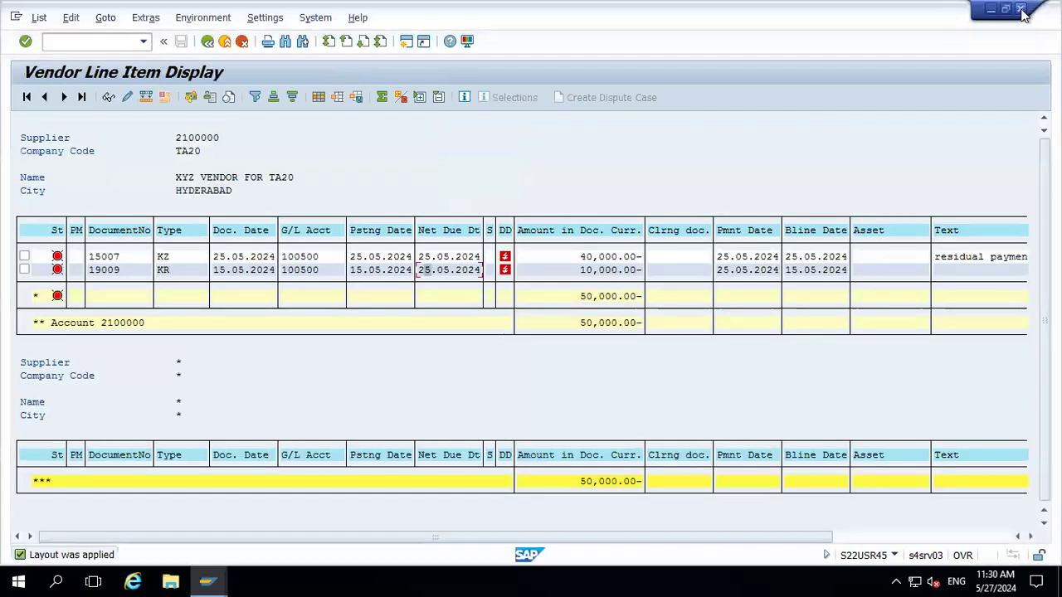
left_click(230, 43)
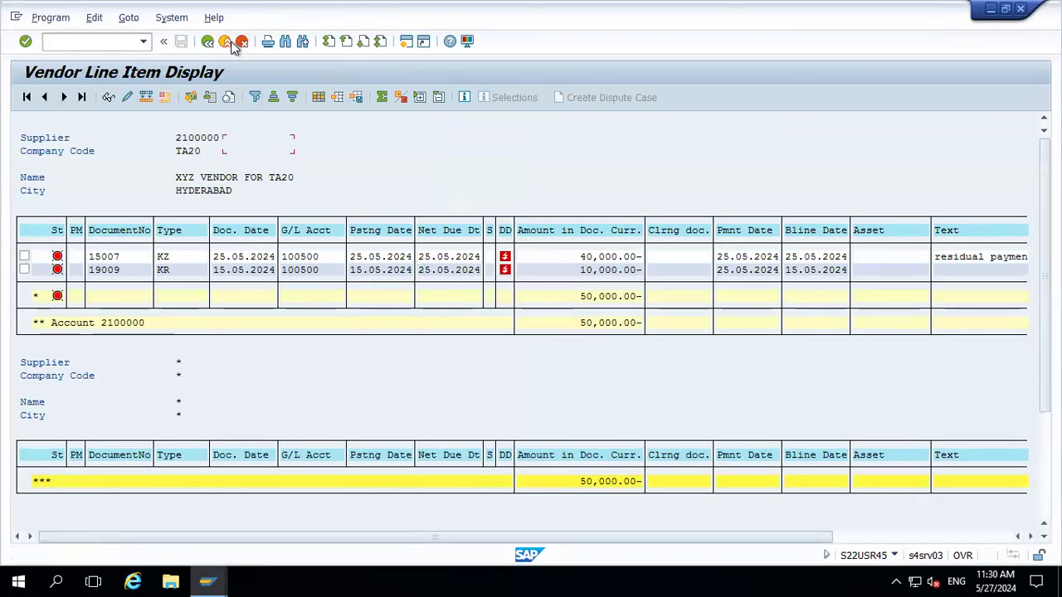
left_click(230, 44)
Step: Run transaction OBB8, locate payment terms TA20, and open their details
type("obb8")
key("Return")
left_click(268, 498)
type("TA20")
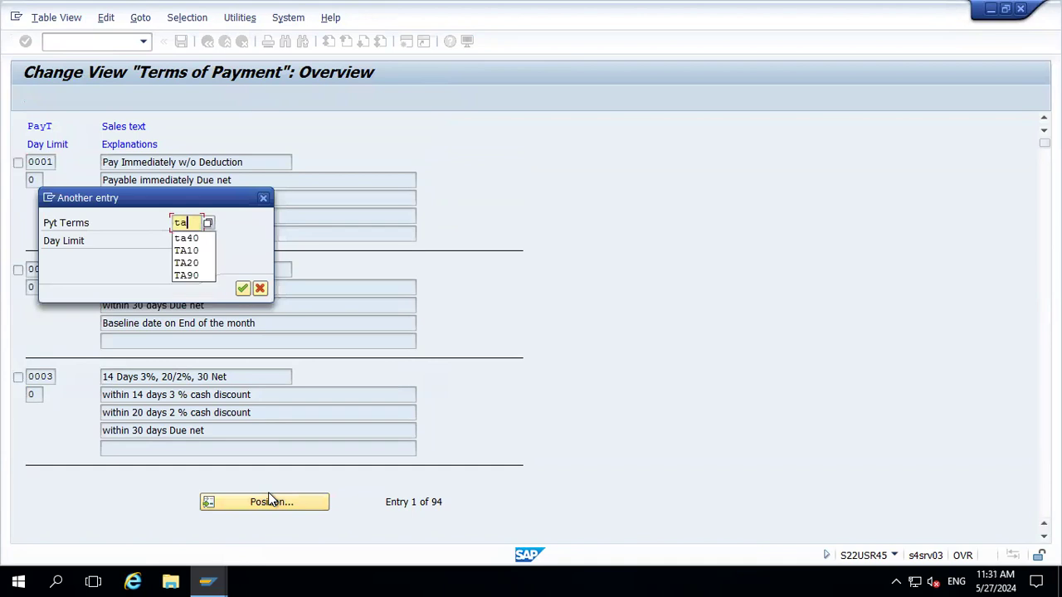
key("Return")
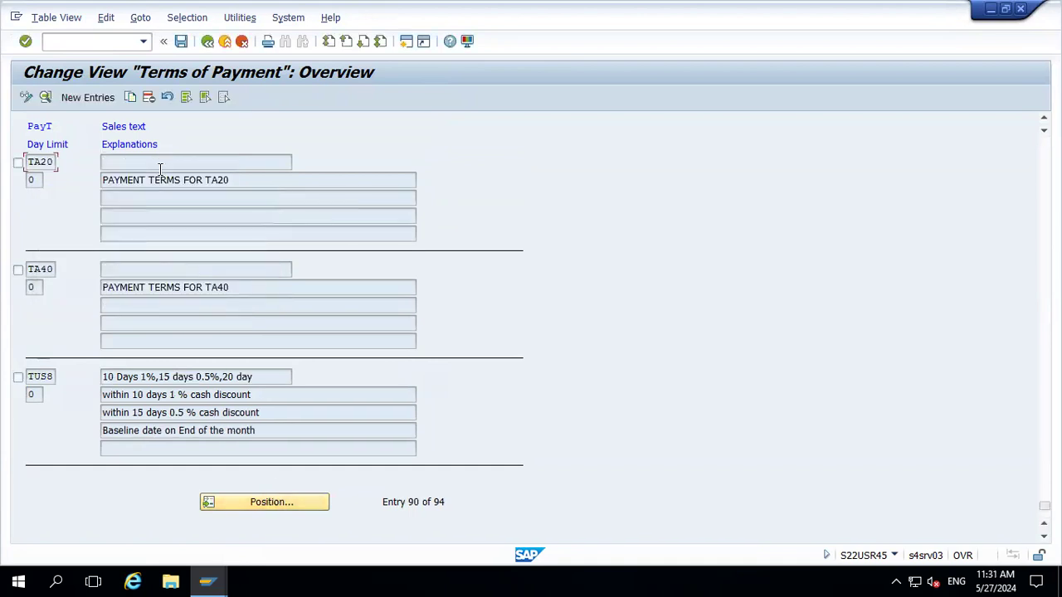
double_click(50, 163)
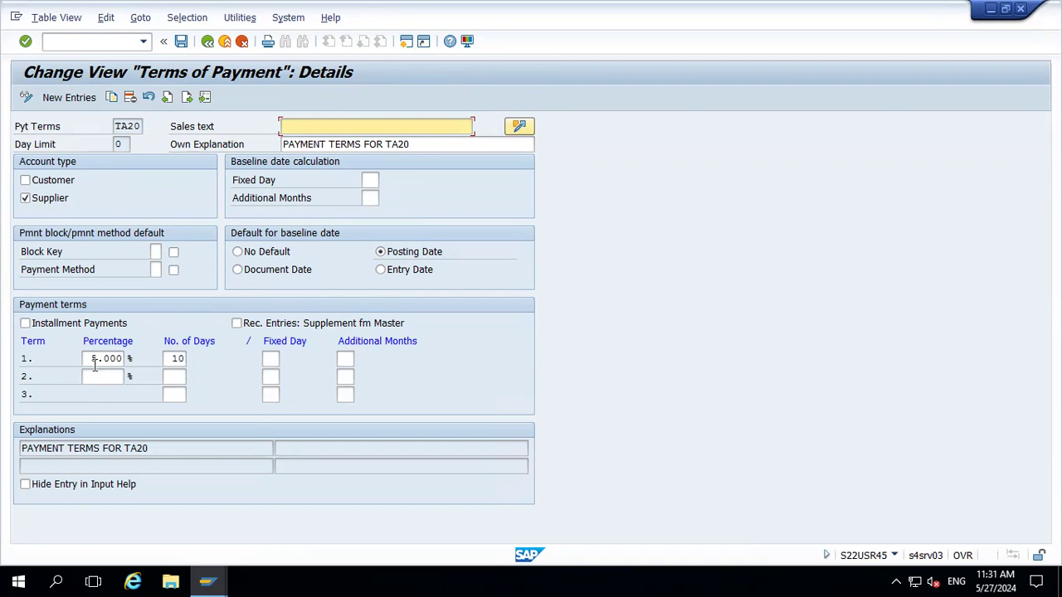
Step: Set the second term of payment terms TA20 to 3 percent within 20 days
left_click(166, 375)
type("20")
left_click(96, 377)
left_click(96, 377)
type("3")
key("Return")
Step: Set the third term to 30 days and save the TA20 payment terms to the proposed MSNK PVT customizing request
left_click(176, 398)
type("30")
key("Return")
left_click(181, 40)
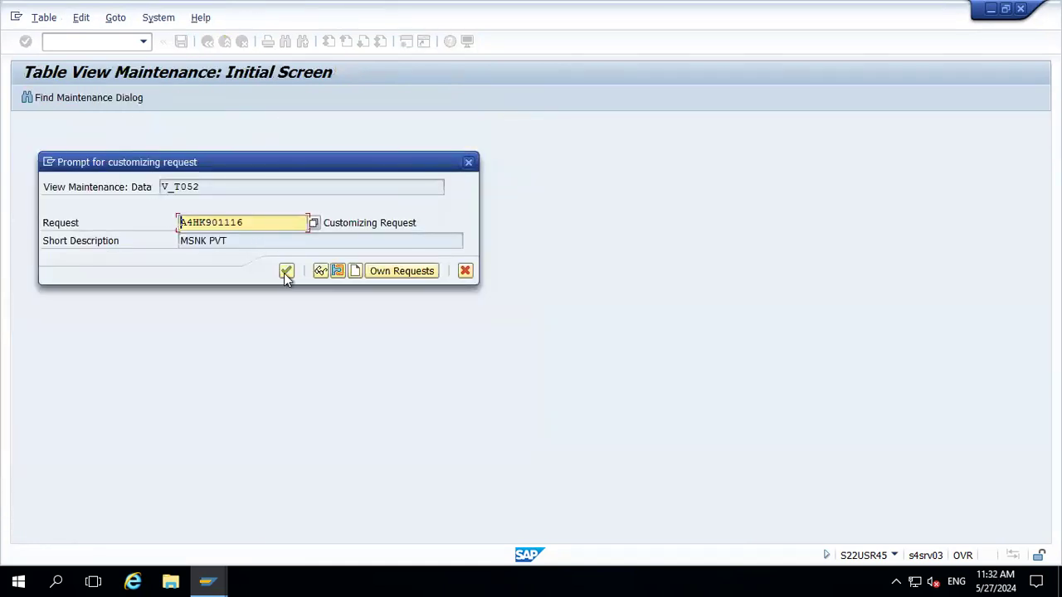
left_click(285, 271)
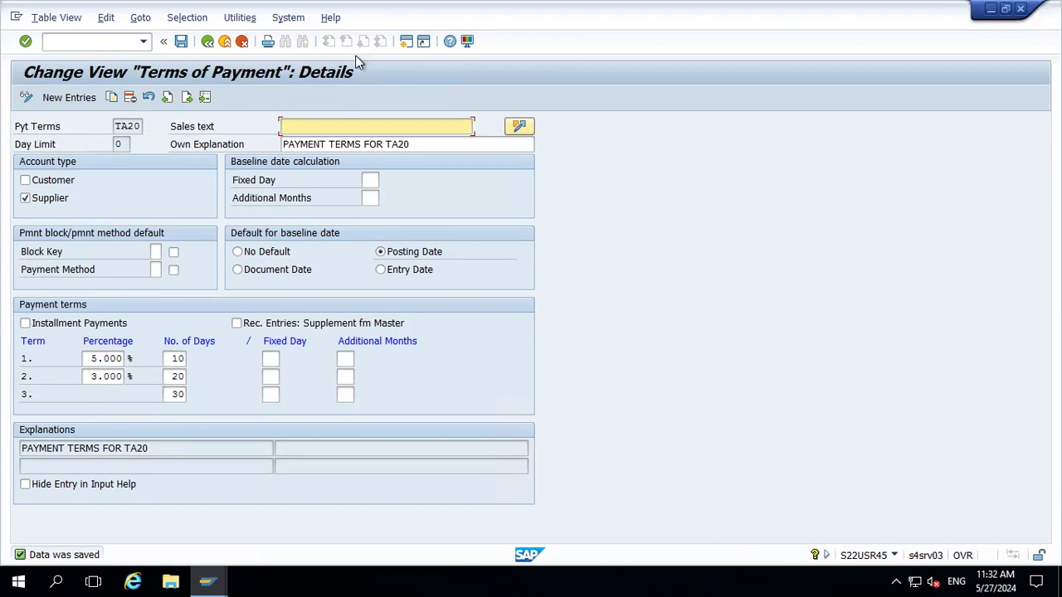
Step: Start vendor invoice entry with FB60 in a new session and enter the XYZ VENDOR FOR TA20 account number as vendor
left_click(405, 41)
type("fb60")
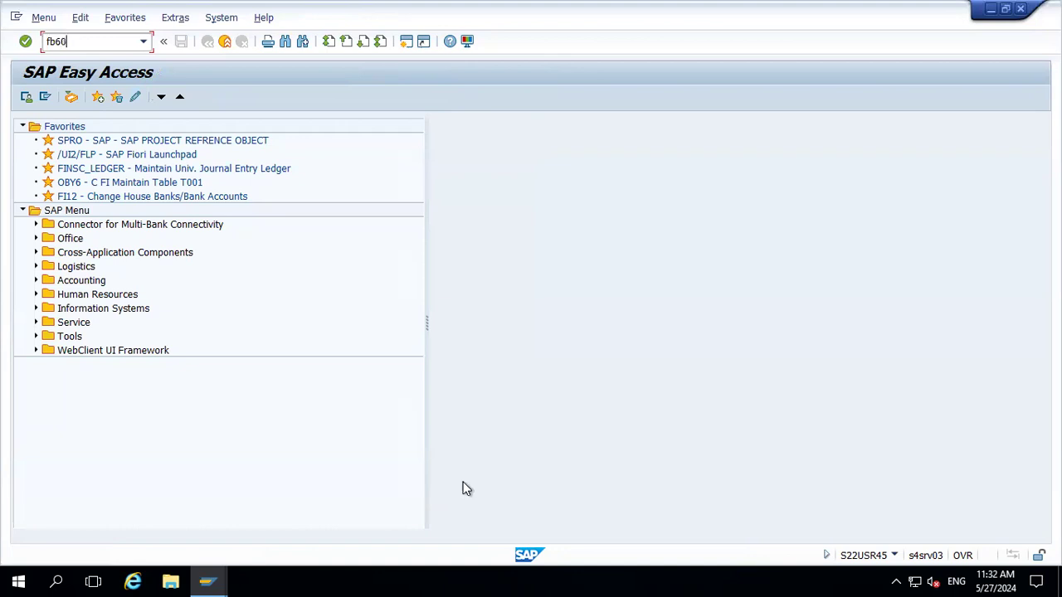
key("Return")
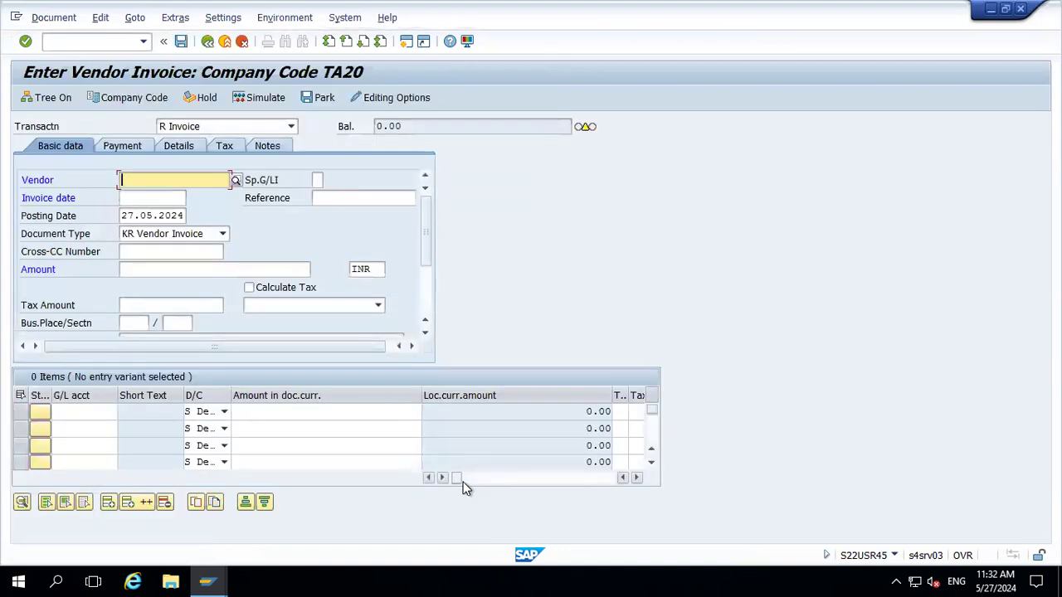
type("0")
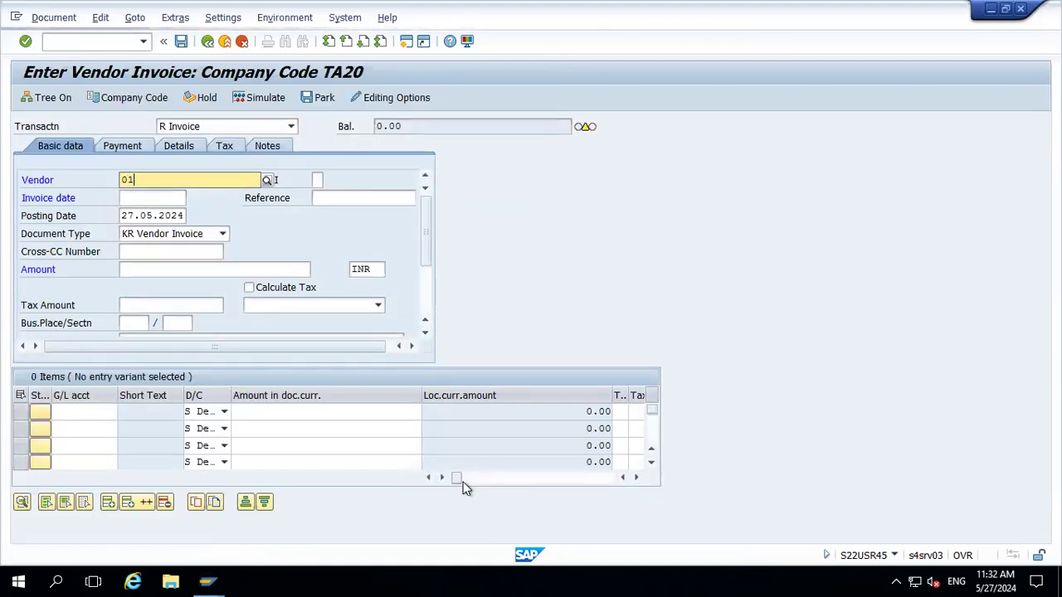
key("BackSpace")
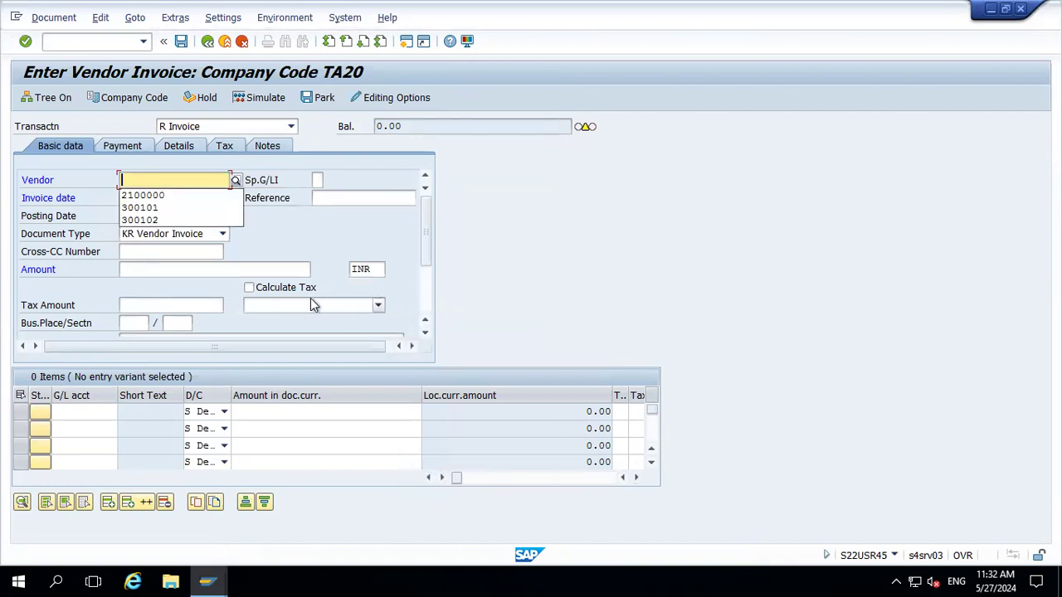
left_click(189, 196)
key("Return")
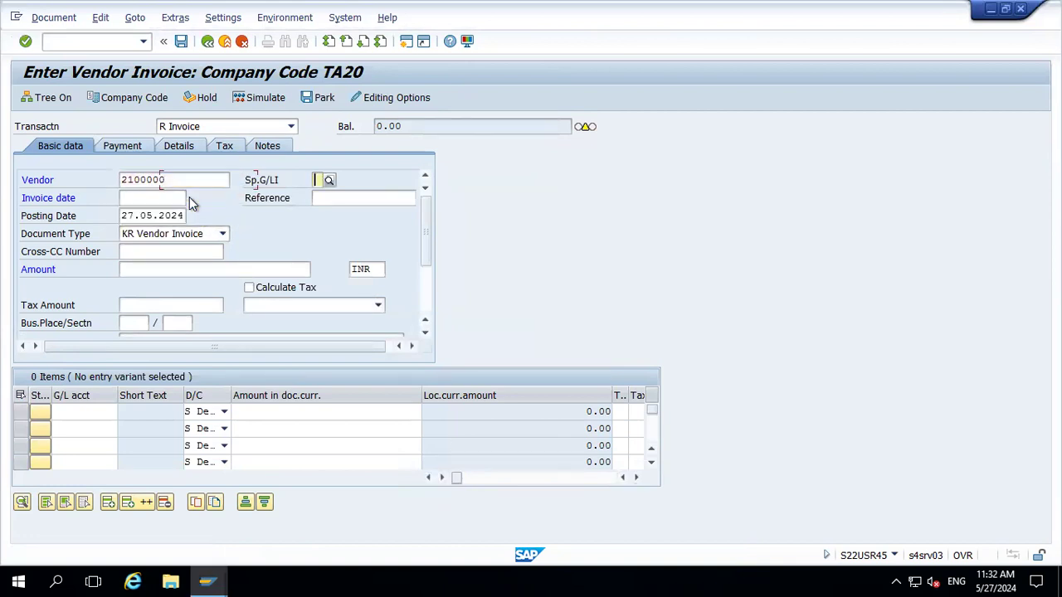
Step: Set both the invoice date and the posting date to 01.05.2024
type("01.052.")
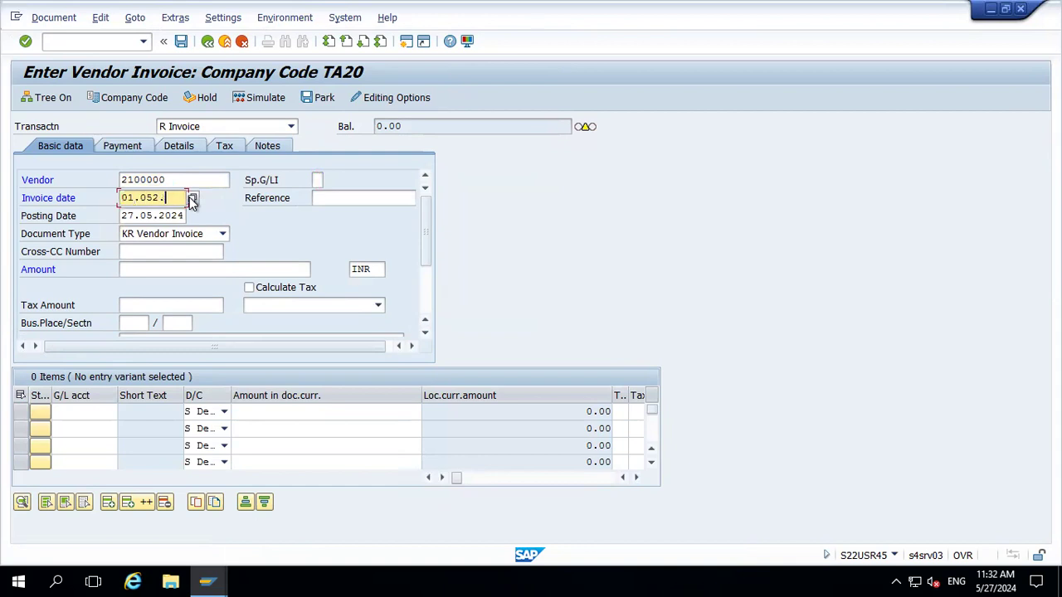
key("BackSpace")
key("BackSpace")
type(".2024")
key("Tab")
key("Tab")
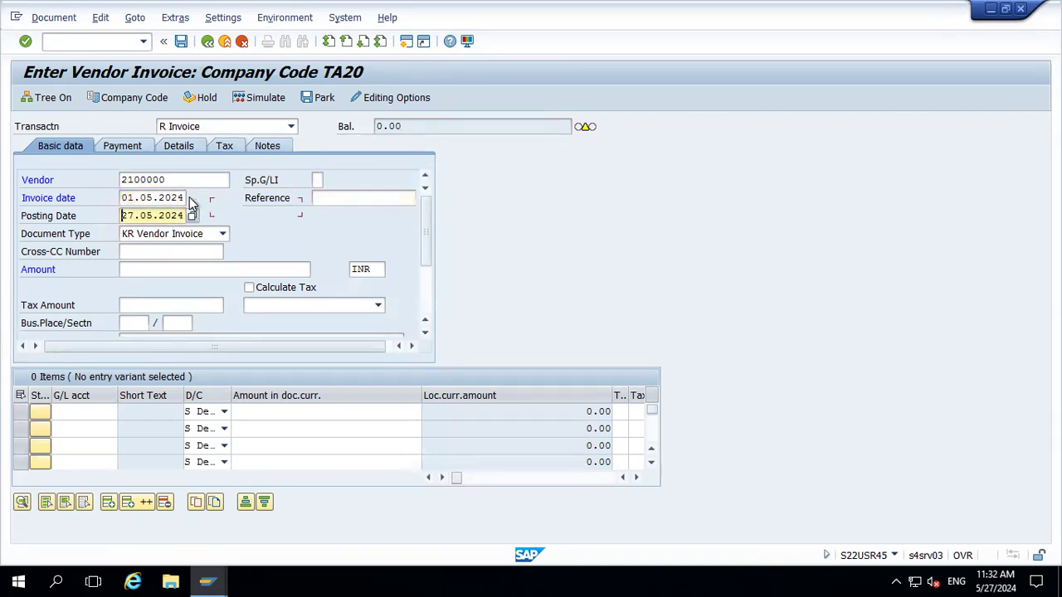
key("Delete")
key("Delete")
key("Delete")
key("Delete")
key("Delete")
key("Delete")
key("Delete")
key("Delete")
key("Delete")
key("Delete")
type("01.05.2024")
key("Tab")
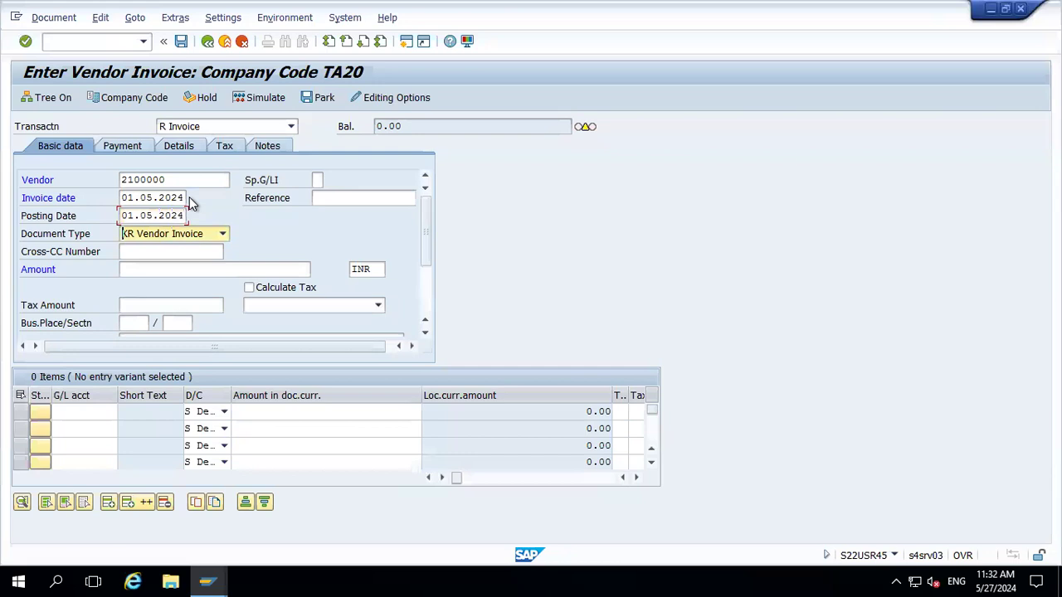
Step: Set the vendor invoice amount to 100000 INR
key("Tab")
key("Tab")
type("10000")
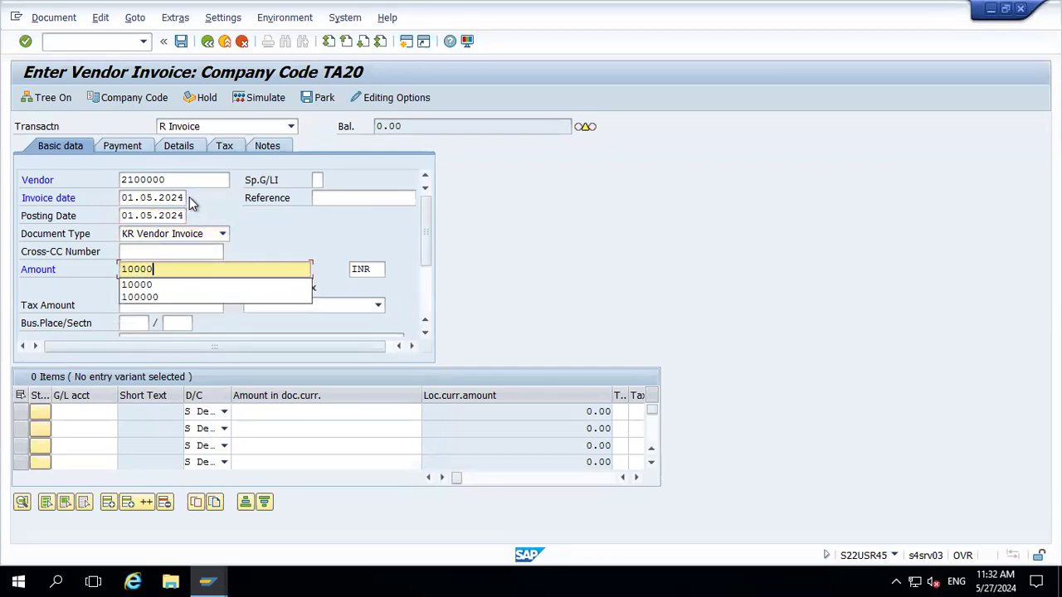
type("0")
key("Return")
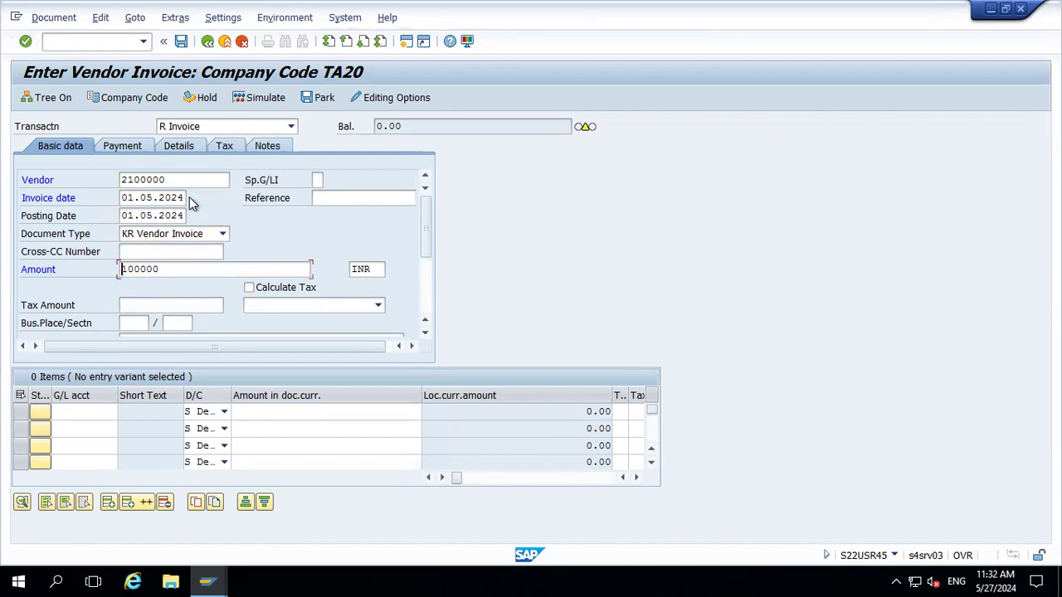
Step: Add a debit line item on the Maintenance G/L account for the full invoice amount, using * and cost center 1000100
left_click(77, 409)
key("Down")
key("Tab")
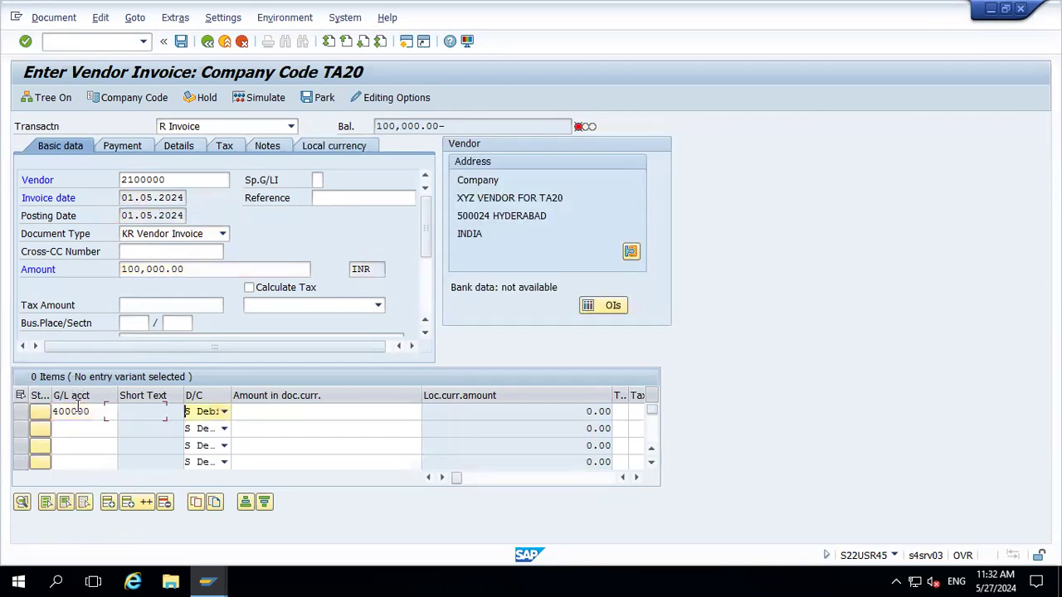
key("Tab")
type("*")
key("Tab")
key("Tab")
key("Tab")
key("Tab")
key("Tab")
key("Tab")
key("Tab")
key("Tab")
key("Tab")
key("Tab")
key("Tab")
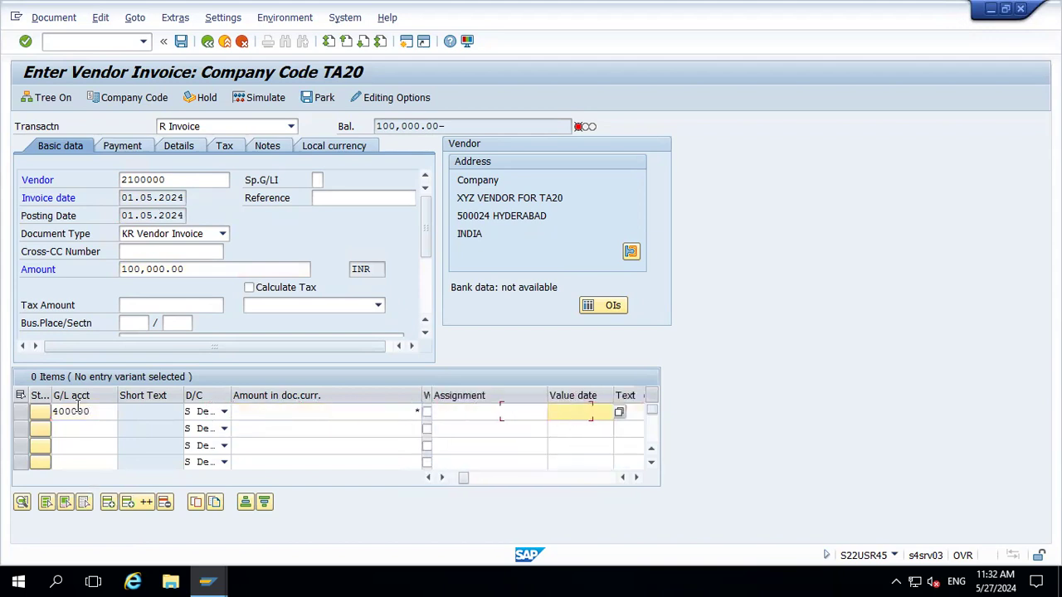
key("Down")
key("Return")
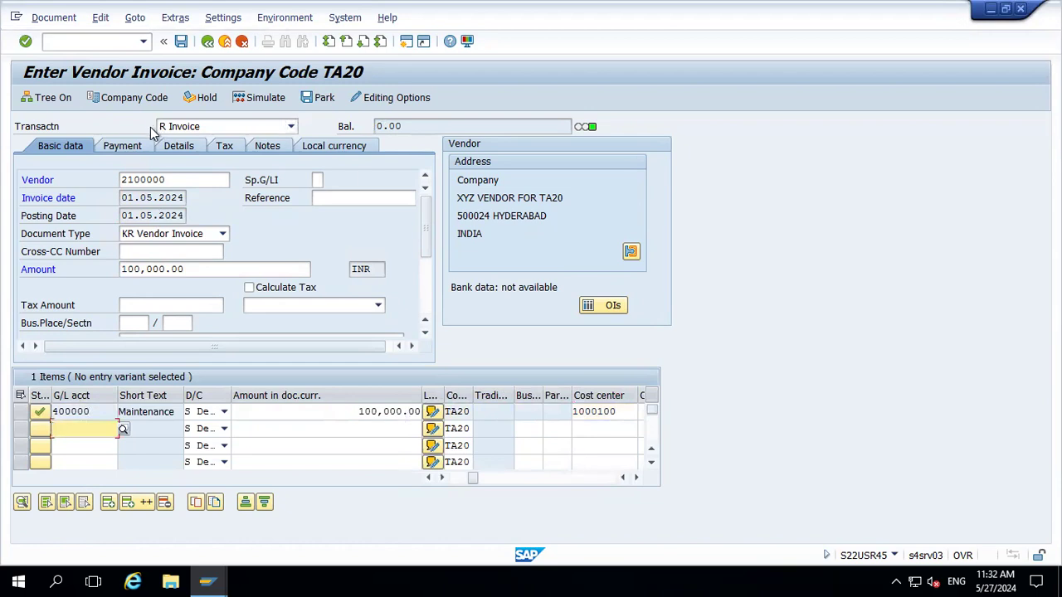
Step: Review the invoice's payment terms, and simulate and post the vendor invoice
left_click(138, 145)
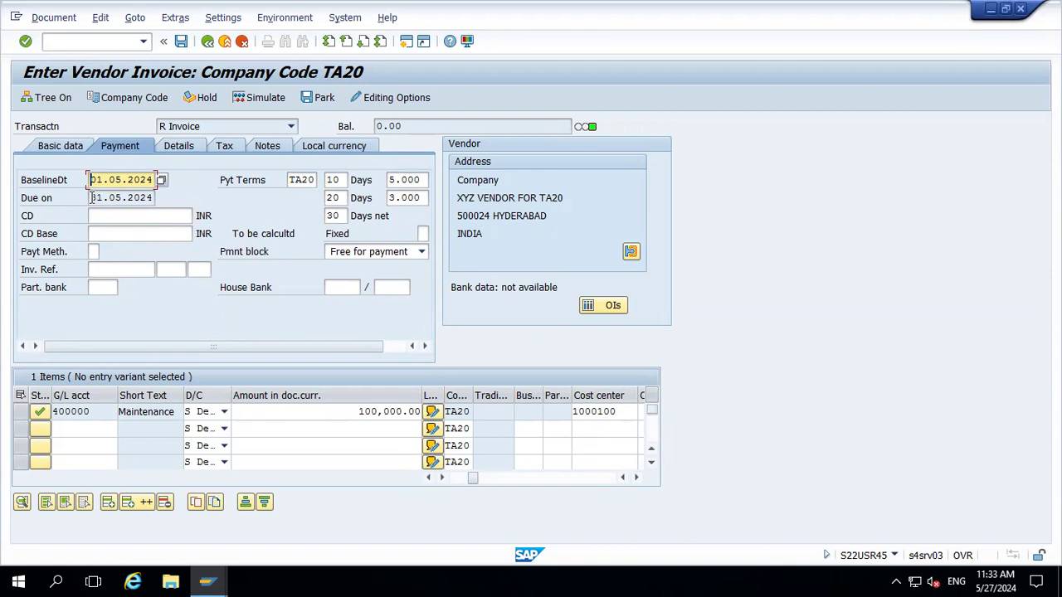
left_click(55, 18)
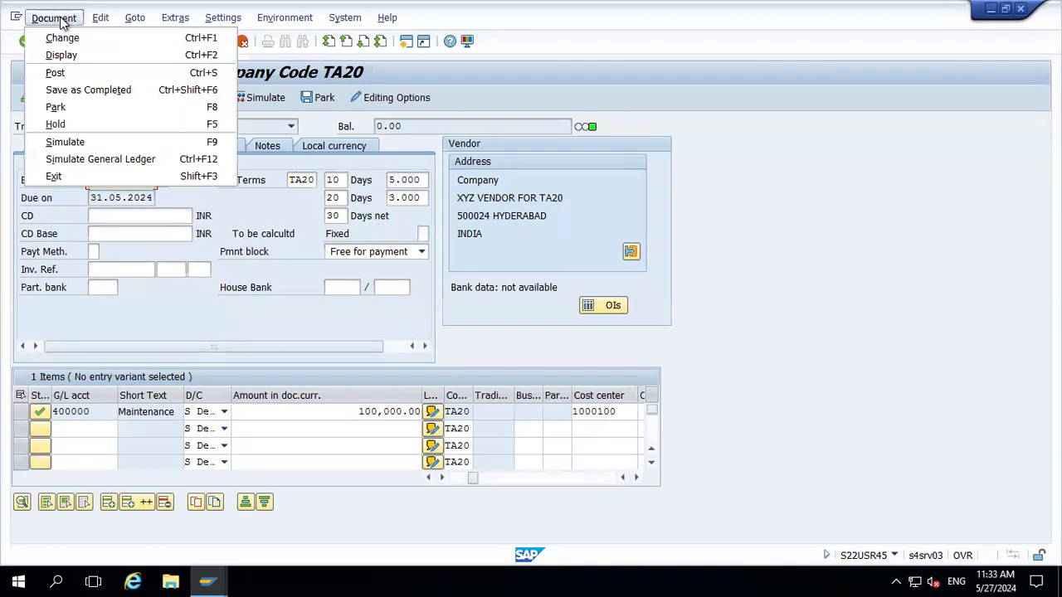
left_click(65, 142)
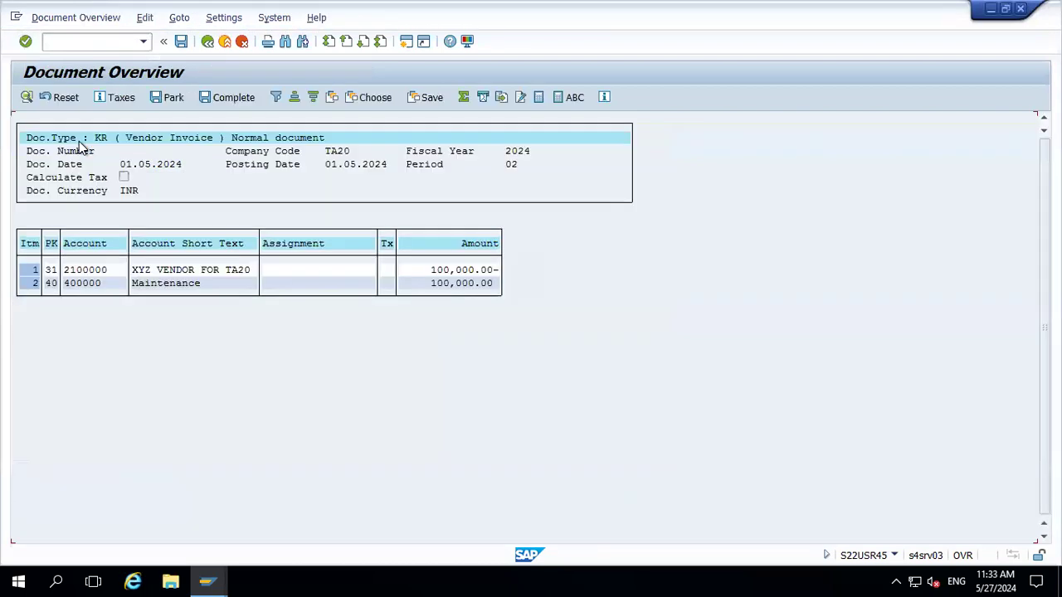
left_click(183, 42)
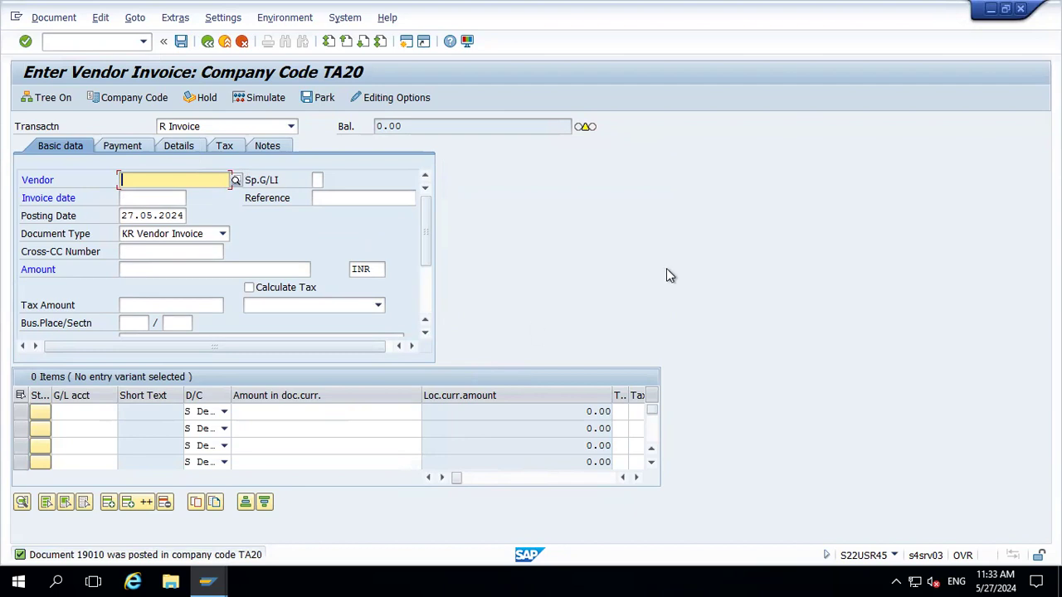
Step: Exit vendor invoice entry without keeping data and start outgoing payment posting with transaction F-53
left_click(223, 41)
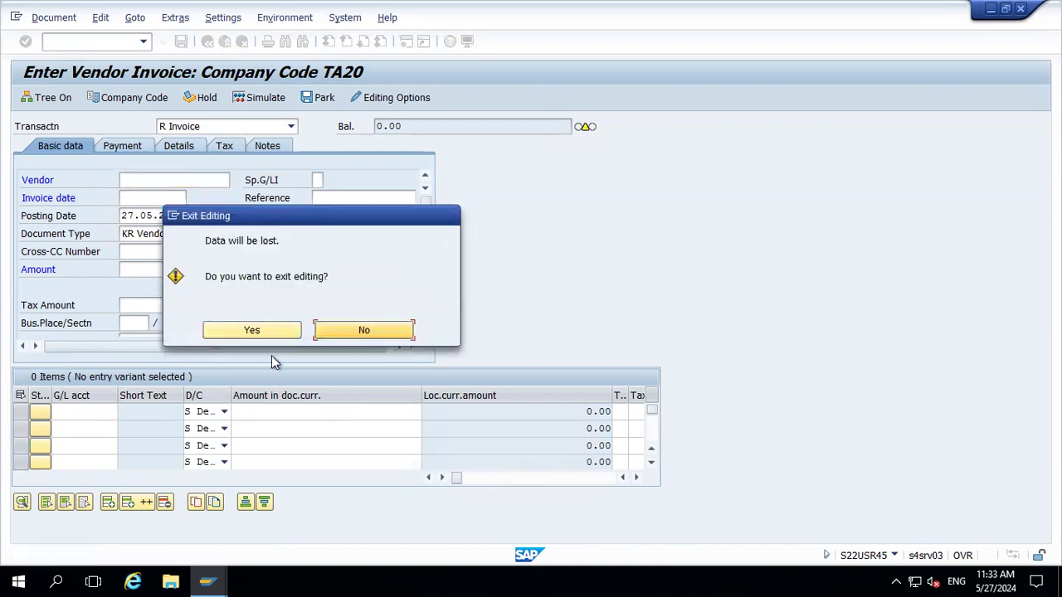
left_click(275, 331)
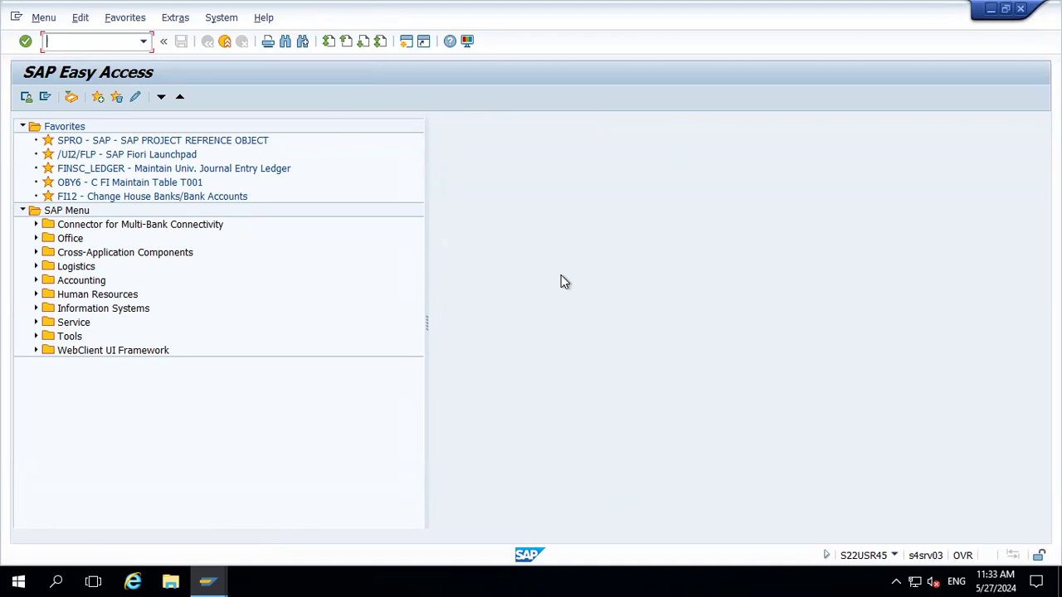
type("f-53")
key("Return")
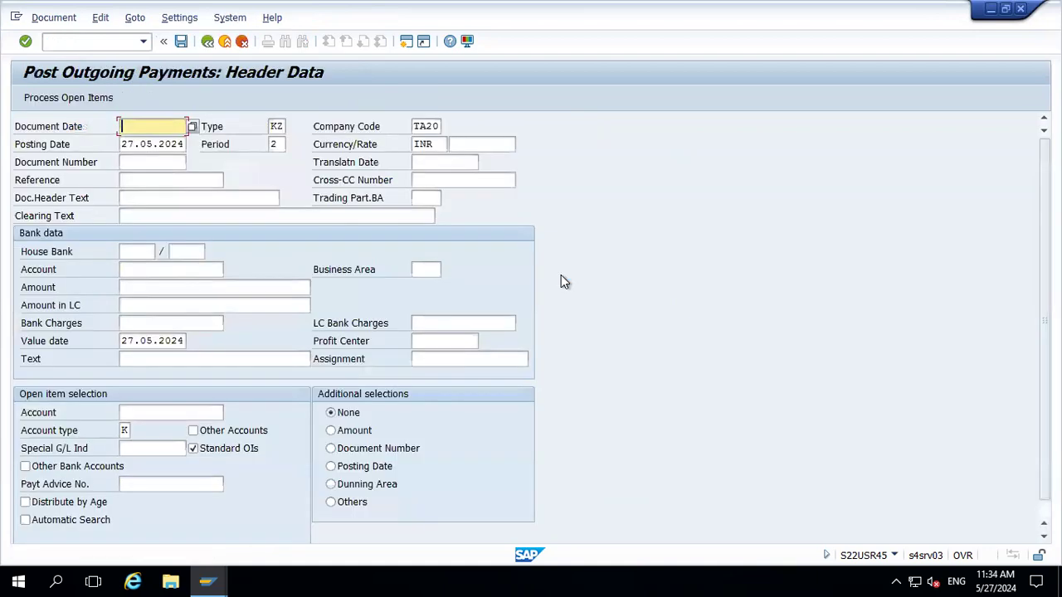
Step: Set both the document date and the posting date of the outgoing payment to 11.05.2024
type("11.05.2024")
key("Tab")
key("Tab")
key("Tab")
key("shift+Tab")
key("Home")
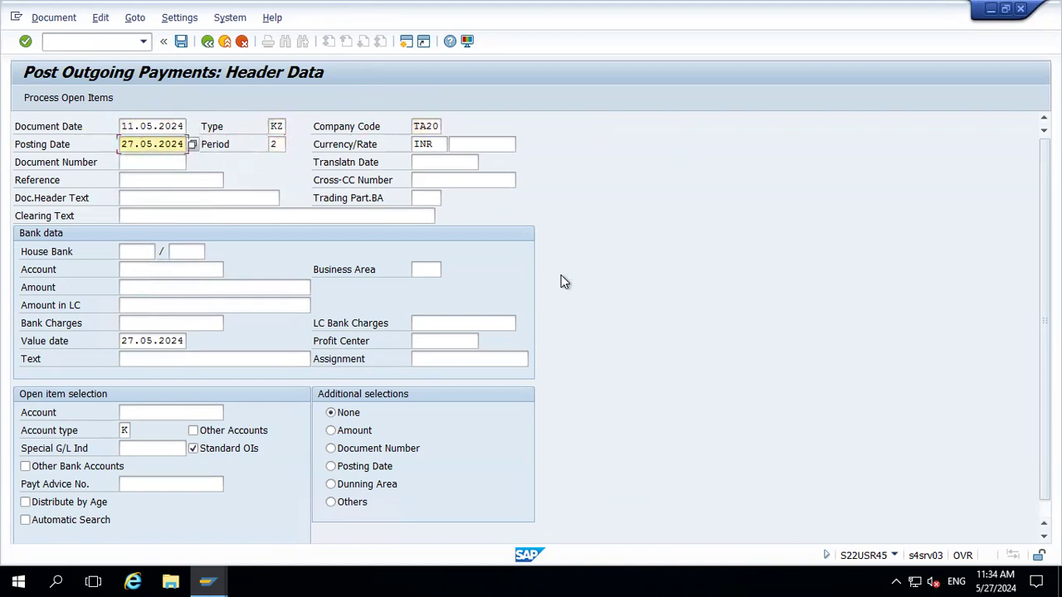
key("Delete")
key("Delete")
key("Delete")
key("Delete")
key("Delete")
key("Delete")
key("Delete")
key("Delete")
key("Delete")
key("Delete")
type("11.05.2024")
key("Tab")
key("Tab")
key("Tab")
key("Tab")
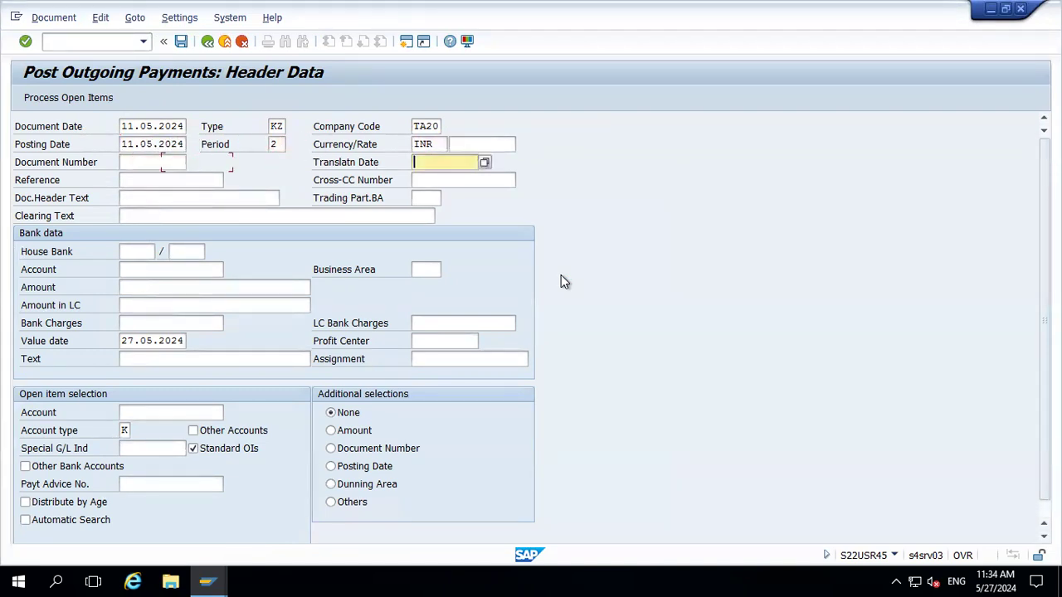
Step: Enter the bank G/L account and an amount of 100000 in the outgoing payment's bank data
key("Tab")
key("Tab")
key("Tab")
key("Tab")
key("Tab")
key("Tab")
key("Down")
key("Down")
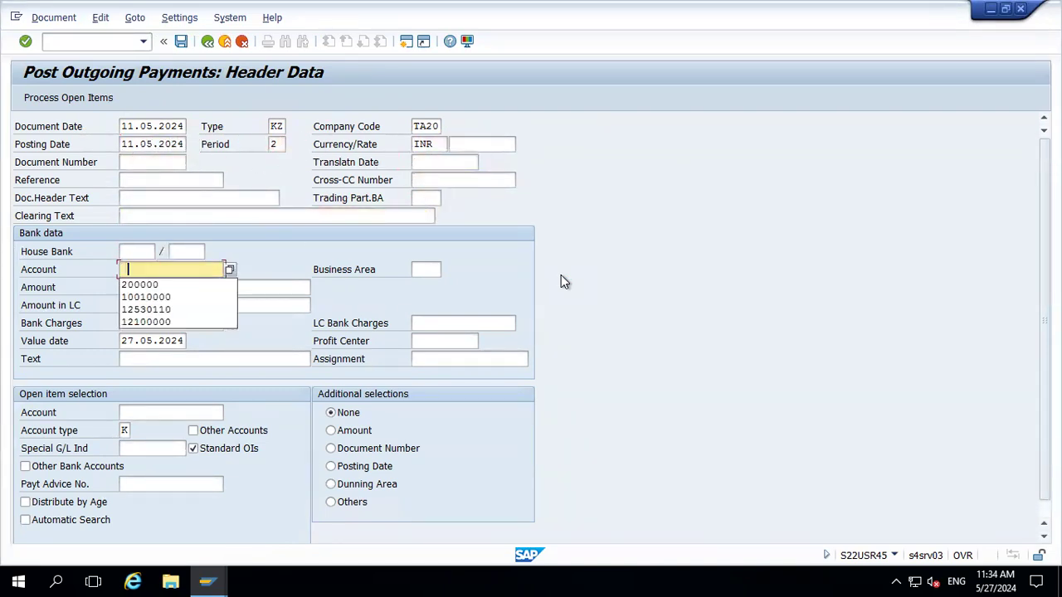
key("Return")
key("Tab")
key("Tab")
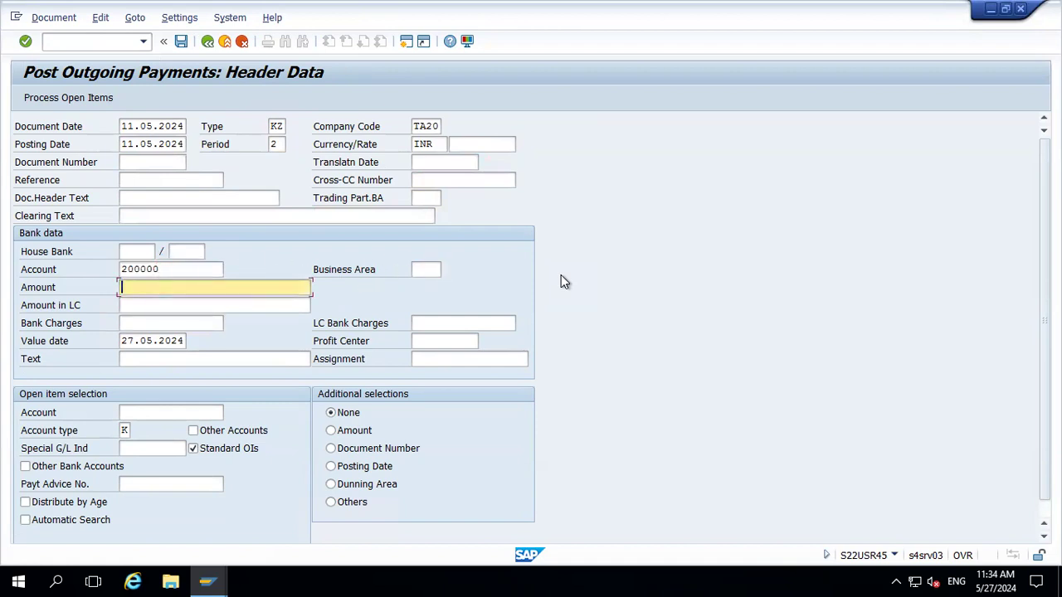
key("Down")
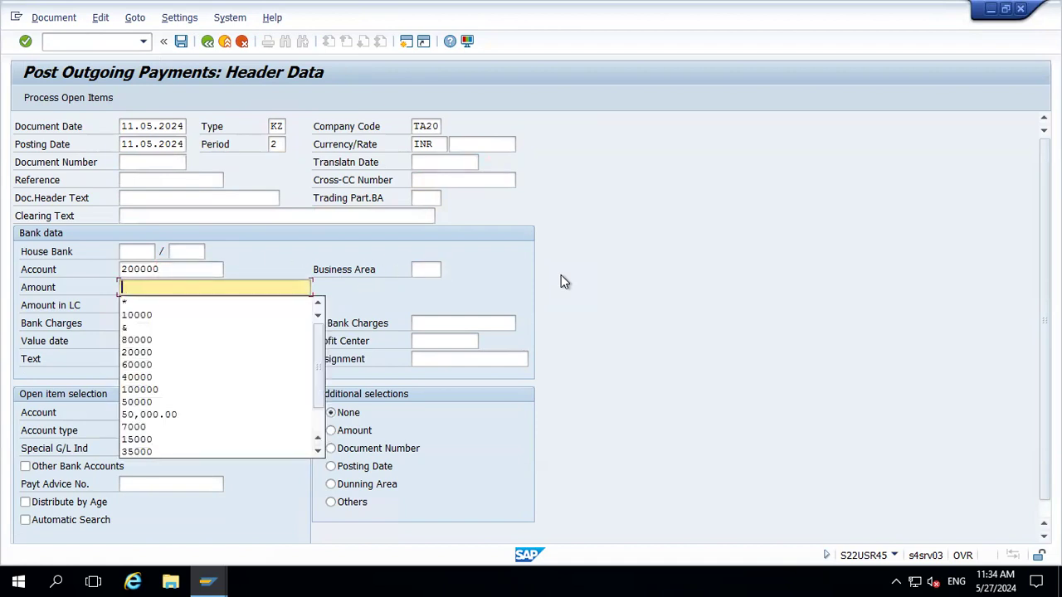
type("100000")
key("Tab")
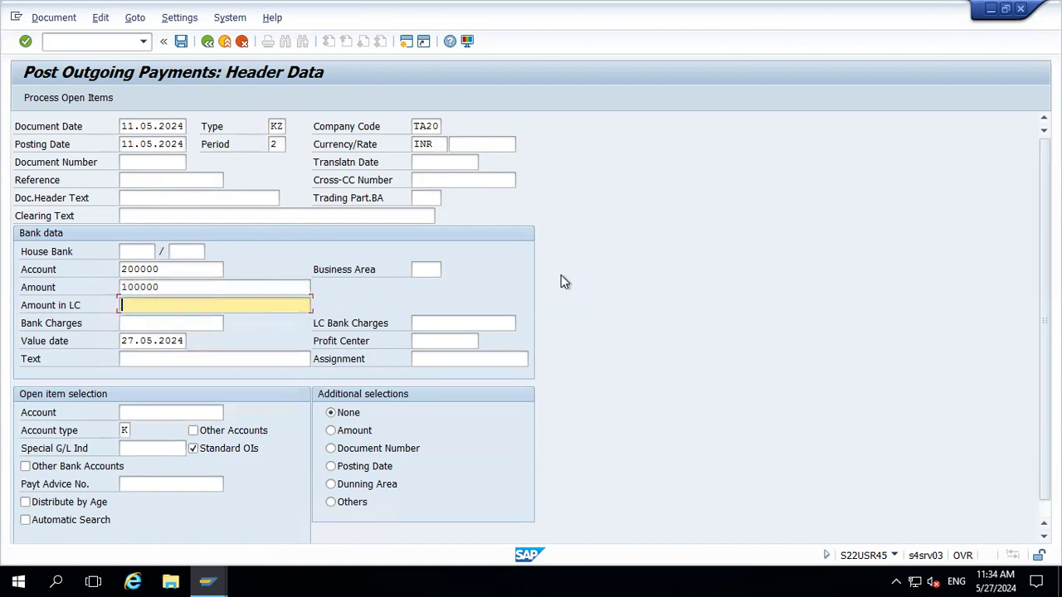
Step: Set the value date of the outgoing payment to 11.05.2024
key("Tab")
key("Tab")
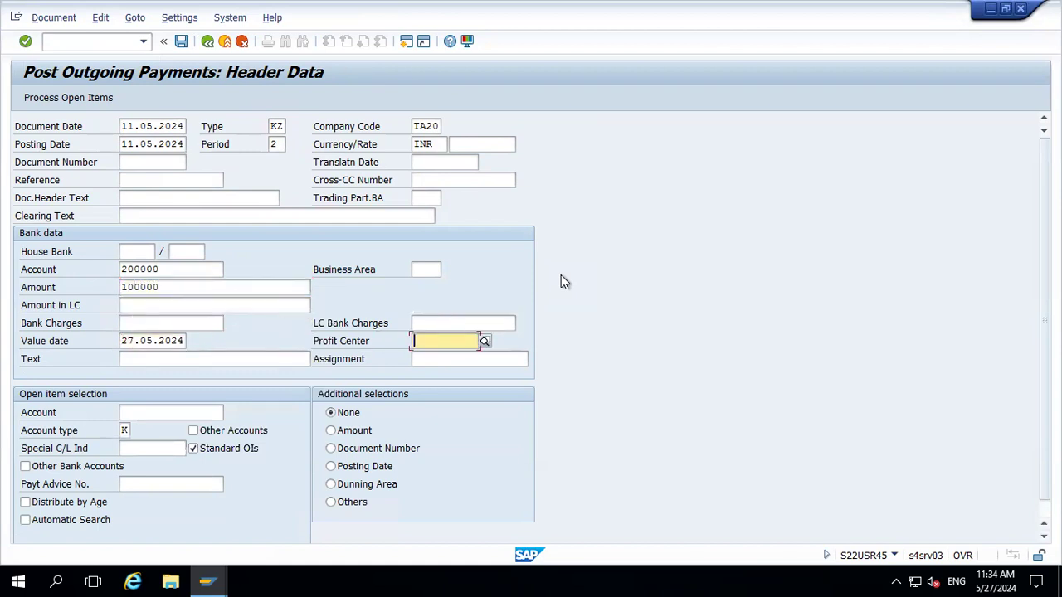
key("shift+Tab")
key("Delete")
key("Delete")
key("Delete")
key("Delete")
key("Delete")
key("Delete")
key("Delete")
key("Delete")
key("Delete")
key("Delete")
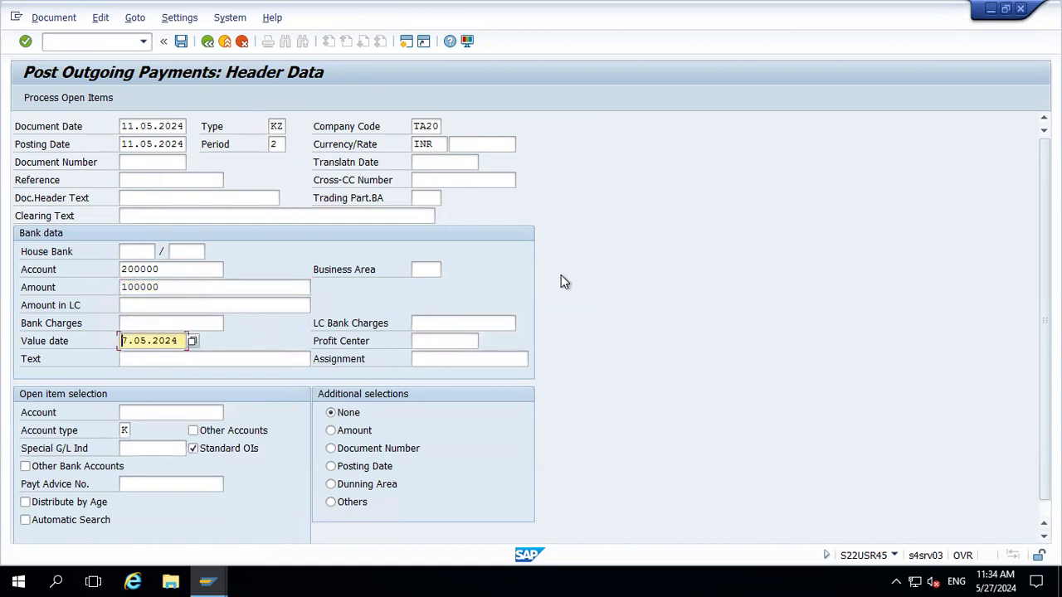
type("11.05.2024")
Step: Enter the TA20 vendor account for open item selection and submit the payment header
key("Tab")
key("Tab")
key("Tab")
key("Tab")
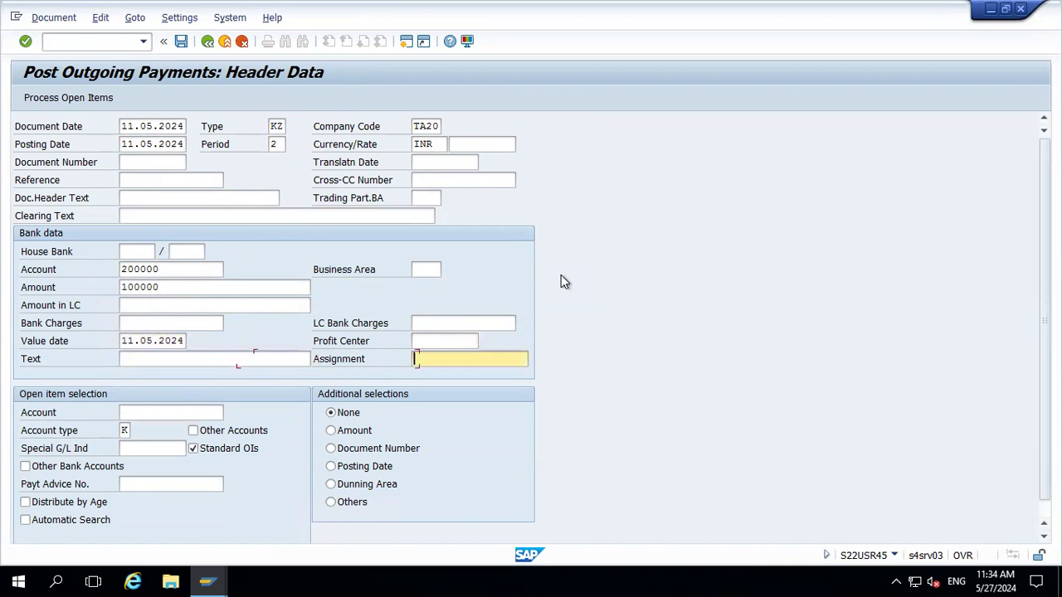
key("shift+Tab")
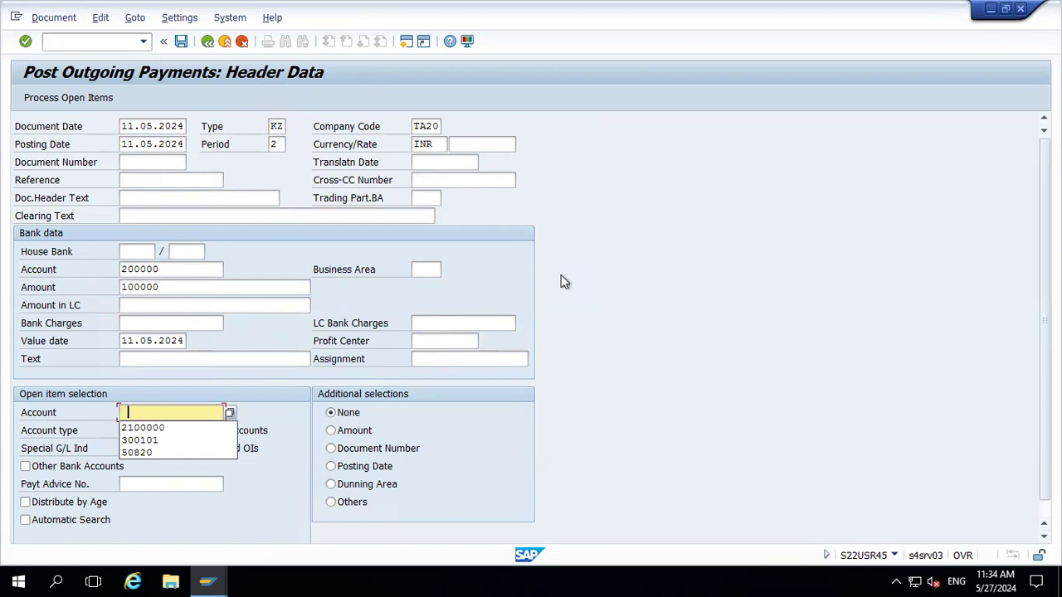
key("Down")
key("Return")
key("Return")
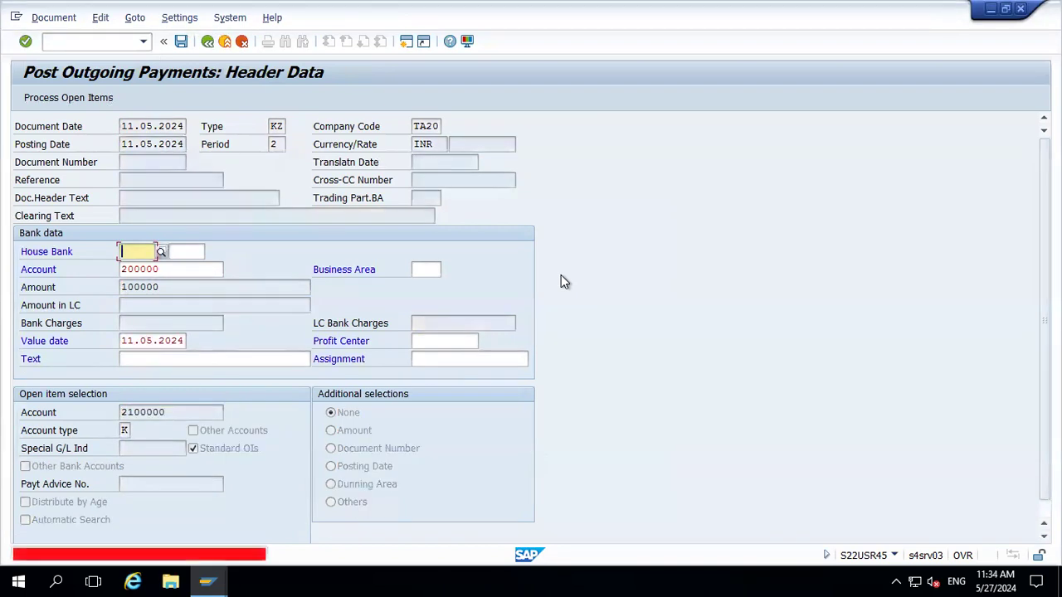
Step: Fill in the required item text in the bank data and proceed to the vendor's open items
key("Tab")
key("Tab")
key("Tab")
key("Tab")
key("Tab")
key("Tab")
key("Tab")
key("Tab")
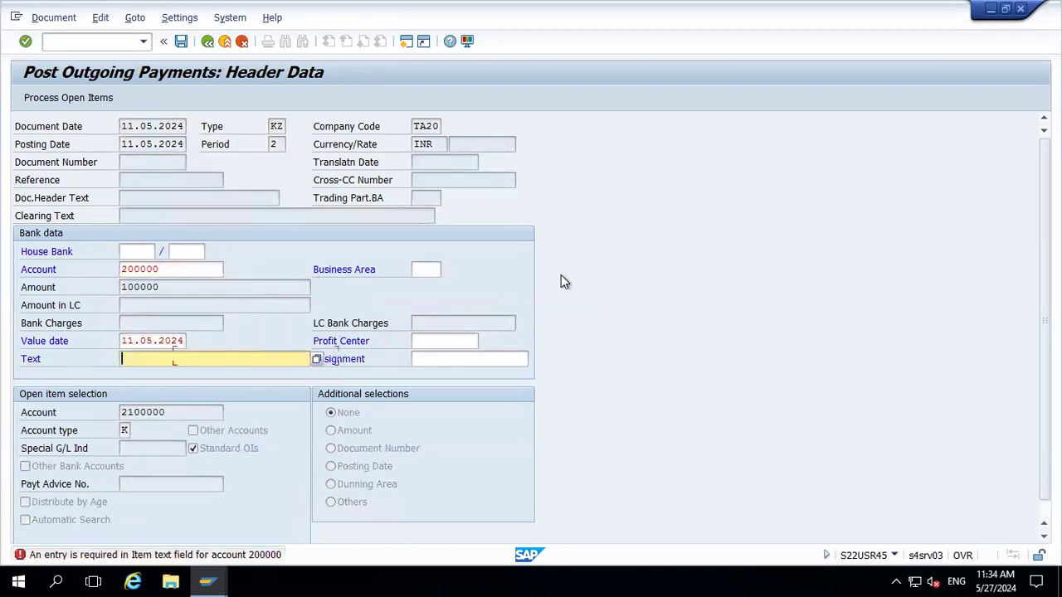
key("Down")
key("Return")
key("Return")
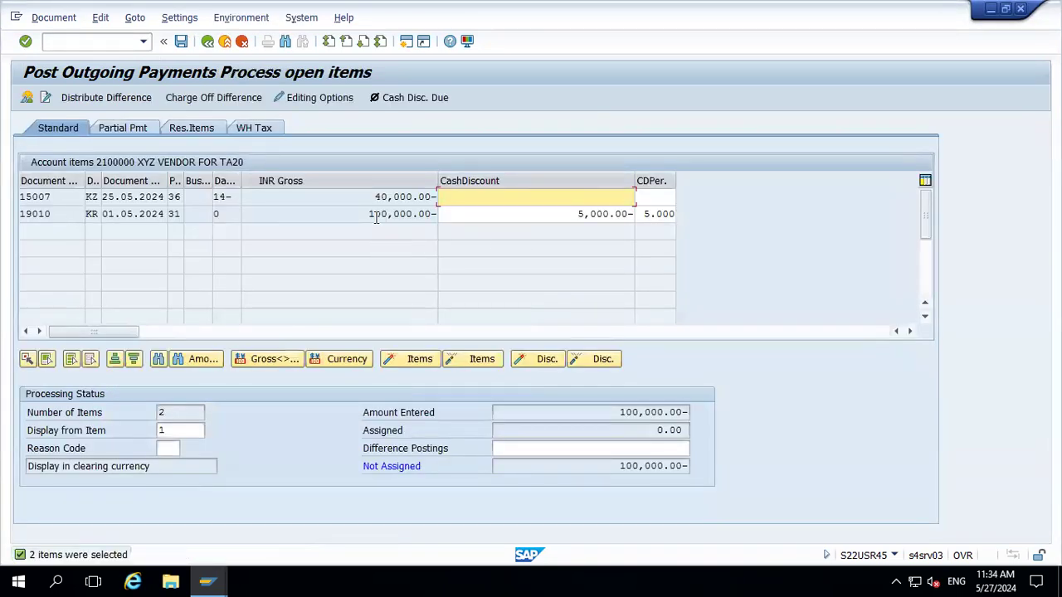
Step: Select the invoice dated 01.05.2024 for payment and compare its cash discount with the TA20 payment terms
double_click(376, 214)
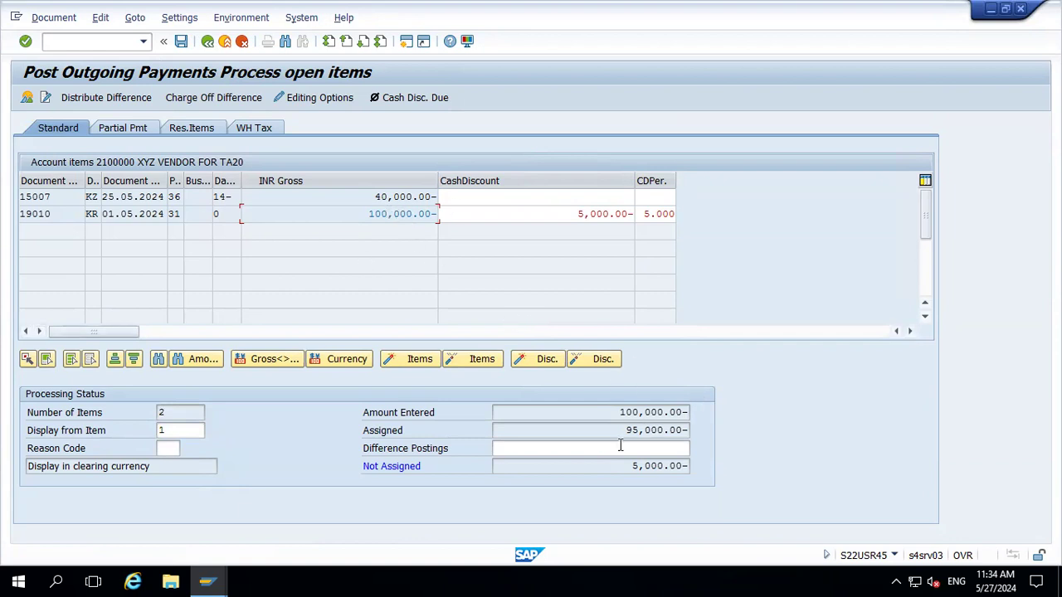
key("alt+Tab")
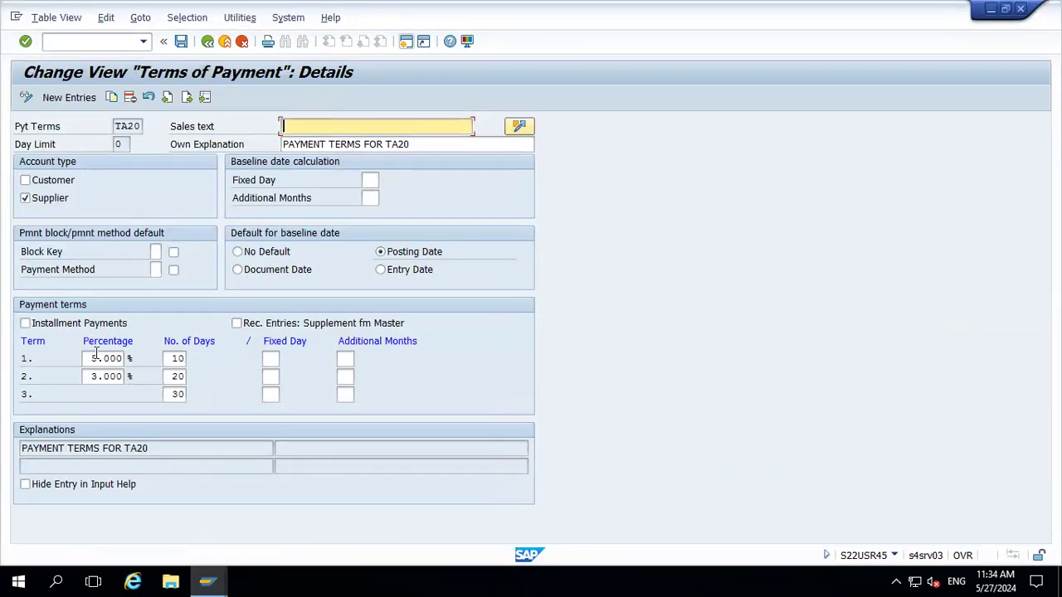
key("alt+Tab")
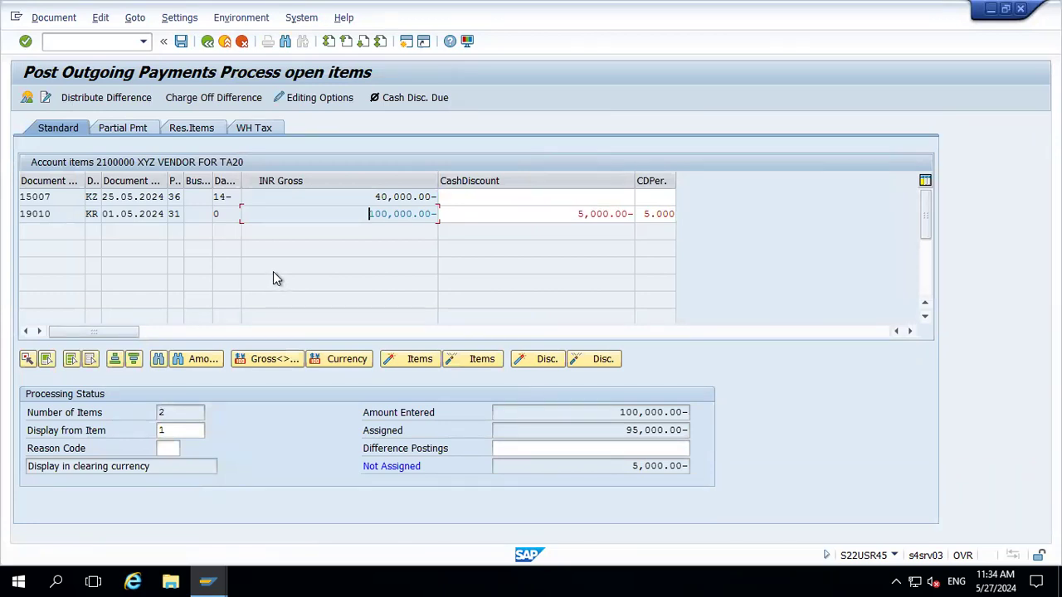
Step: Exit the payment without keeping its data and restart outgoing payment posting with transaction F-53
left_click(227, 44)
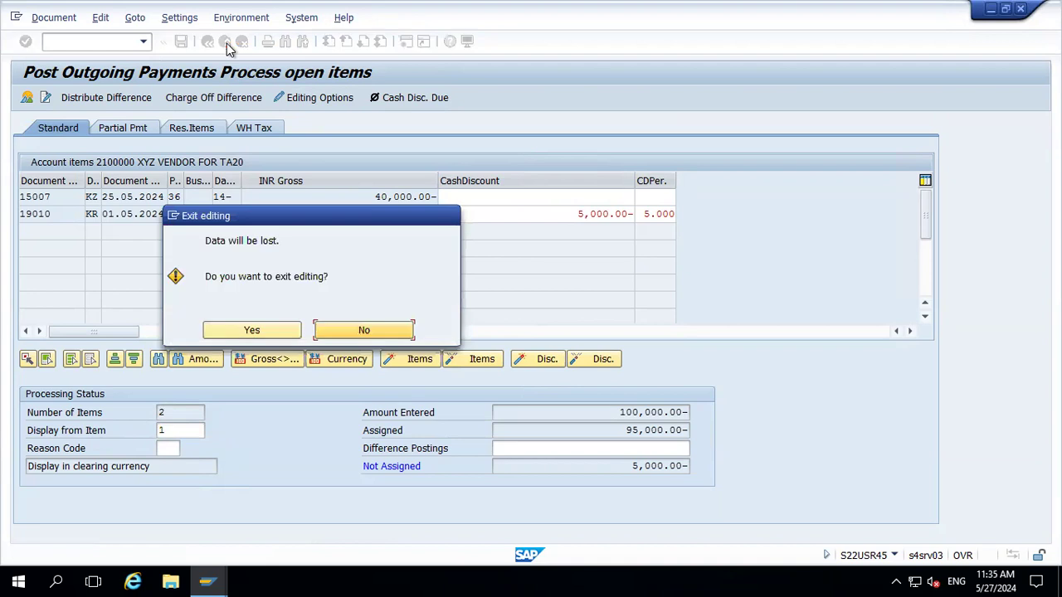
left_click(252, 330)
type("f")
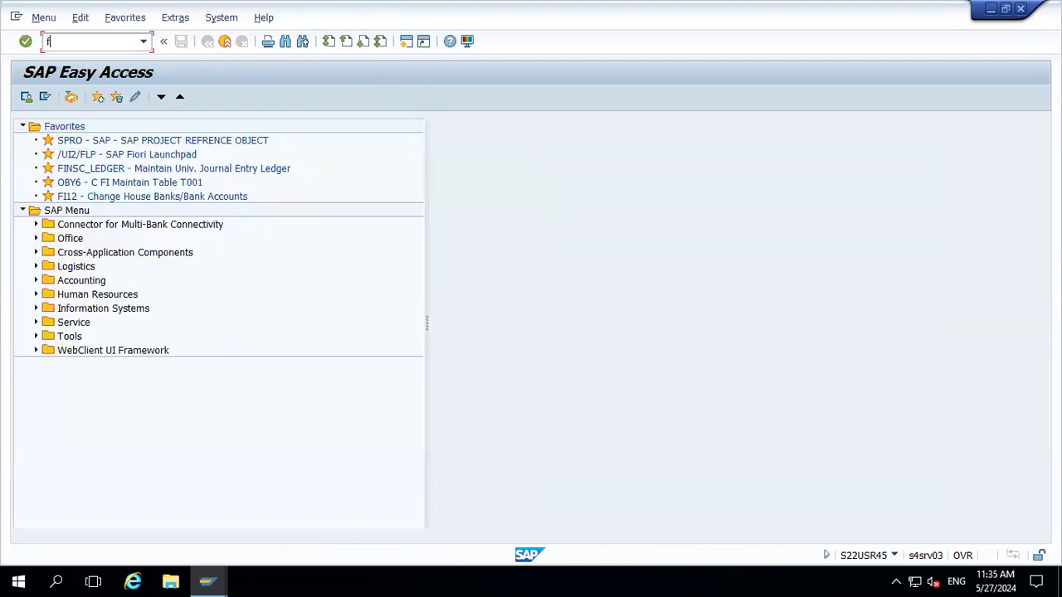
type("-53")
key("Return")
Step: Set both the document date and the posting date of the new outgoing payment to 12.05.2024
key("BackSpace")
type("12.0")
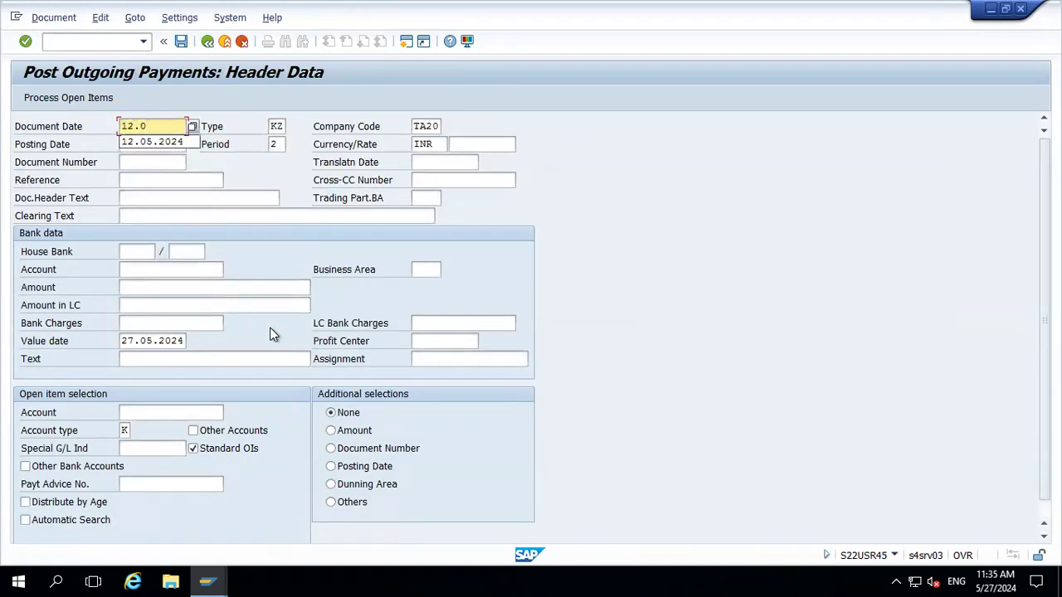
type("5.2024")
key("Tab")
key("Tab")
key("Tab")
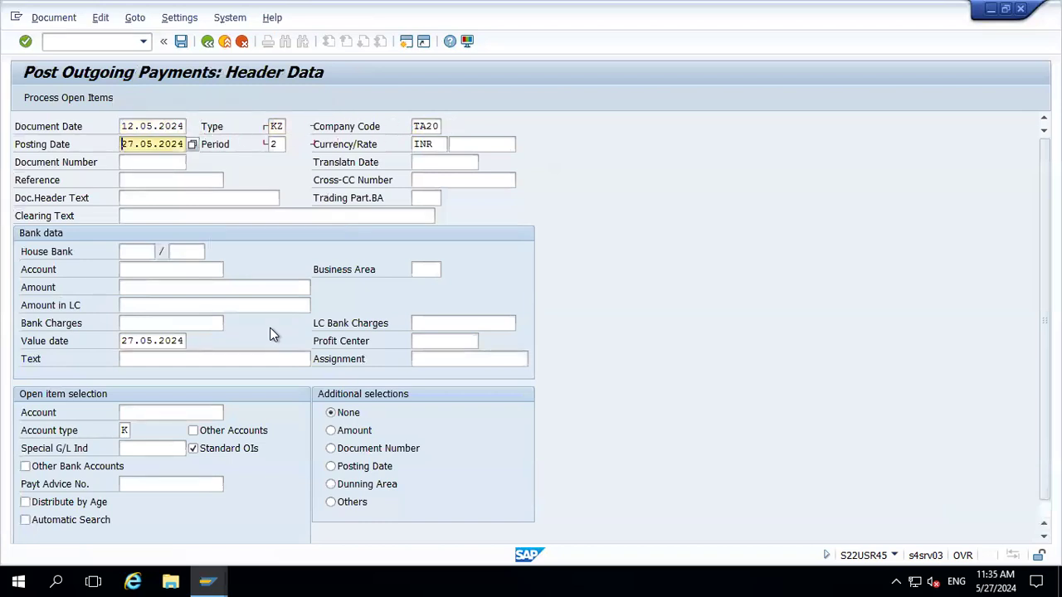
key("Delete")
key("Delete")
key("Delete")
key("Delete")
key("Delete")
key("Delete")
key("Delete")
key("Delete")
key("Delete")
key("Delete")
type("12.05.2024")
Step: Enter the bank G/L account and a payment amount of 100000 for the payment dated 12.05.2024
key("Tab")
key("Down")
key("Down")
key("Down")
key("Down")
key("Down")
key("Down")
key("Down")
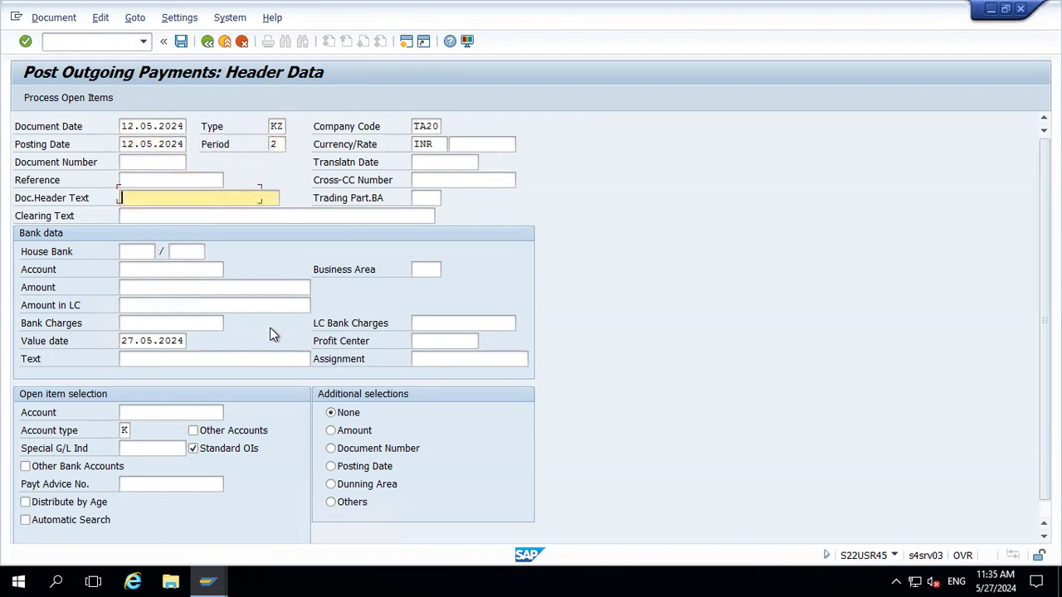
key("Tab")
key("Tab")
key("Down")
key("Tab")
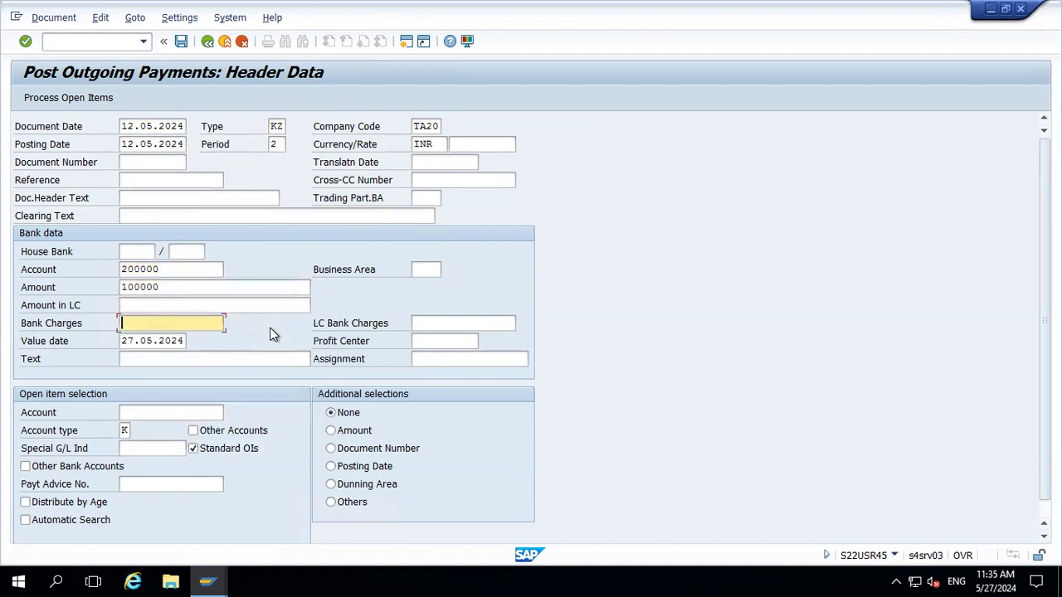
Step: Replace the value date of the outgoing payment with 12.05.2024
key("Tab")
key("Delete")
key("Delete")
key("Delete")
key("Delete")
key("Delete")
key("Delete")
key("Delete")
key("Delete")
key("Delete")
key("Delete")
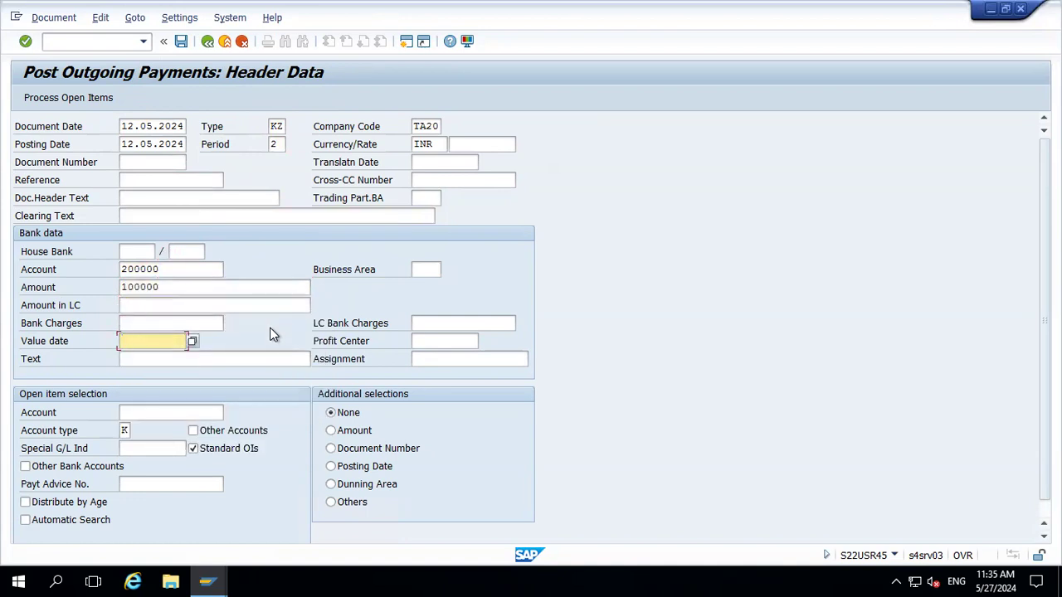
type("12.05.2024")
Step: Enter the item text and the TA20 vendor account, and proceed to the vendor's open items
key("Tab")
key("Tab")
key("Tab")
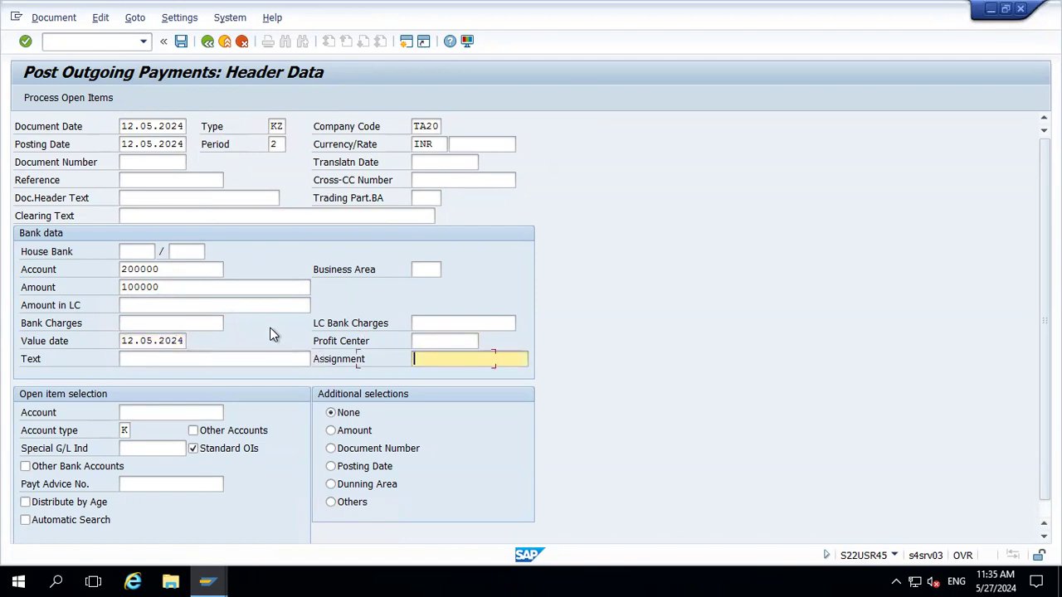
key("shift+Tab")
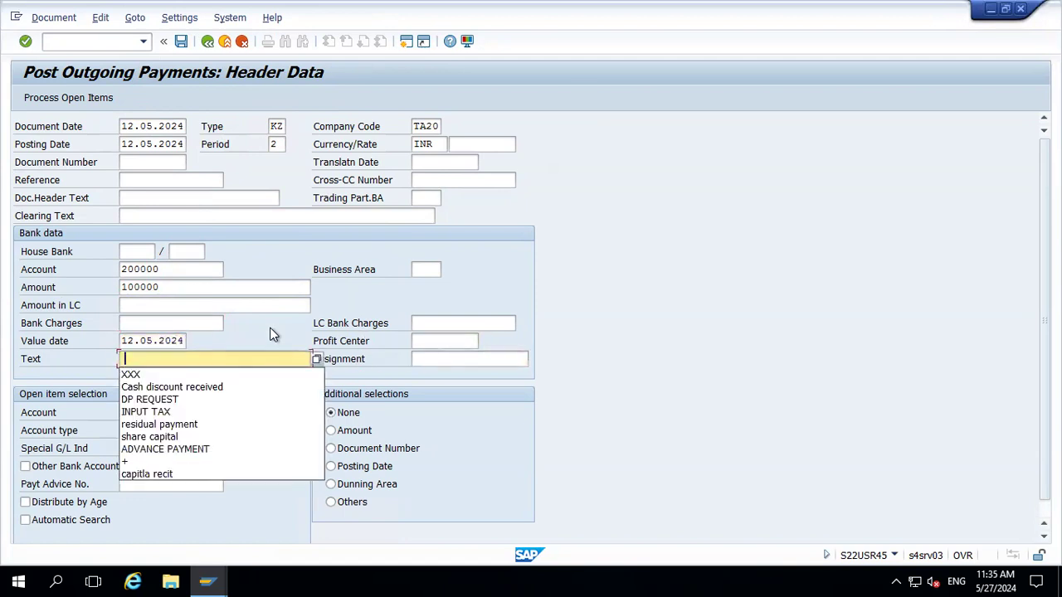
key("Down")
key("Tab")
key("Tab")
key("Down")
key("Return")
key("Return")
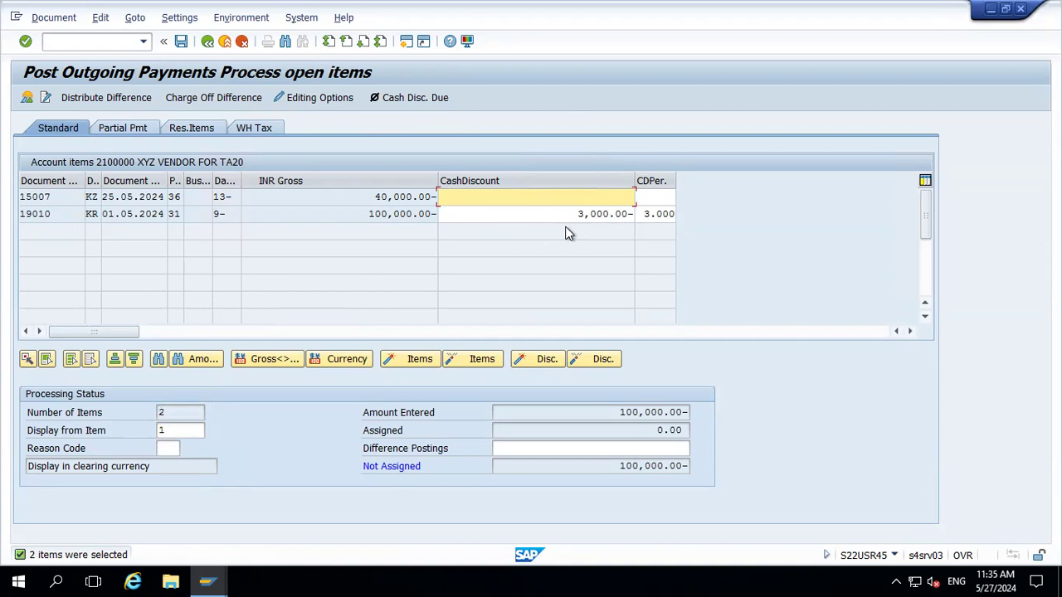
Step: Select the 100,000 vendor invoice to check its discount for payment on 12.05.2024, and leave the payment window
double_click(389, 216)
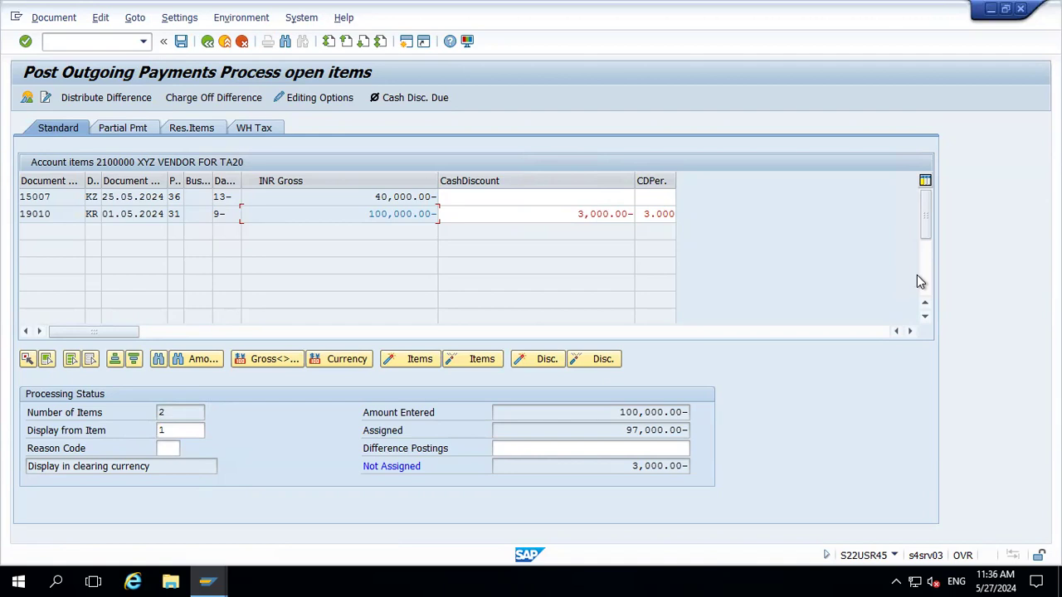
left_click(1020, 8)
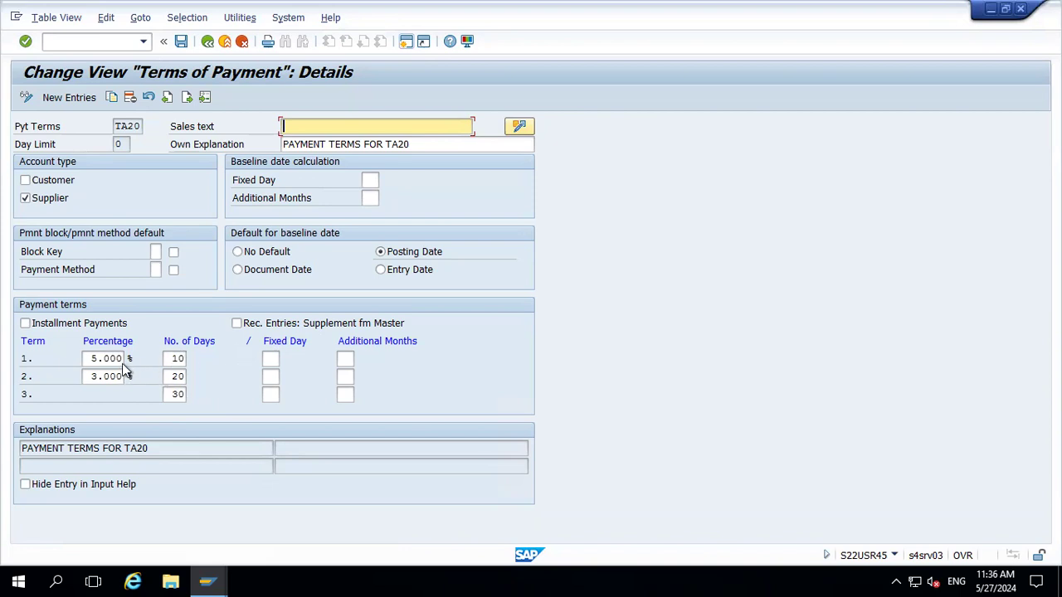
Step: Clear the number of days in all three terms and the second term's percentage in payment terms TA20
left_click(183, 358)
key("BackSpace")
key("Tab")
key("Tab")
key("Tab")
key("Tab")
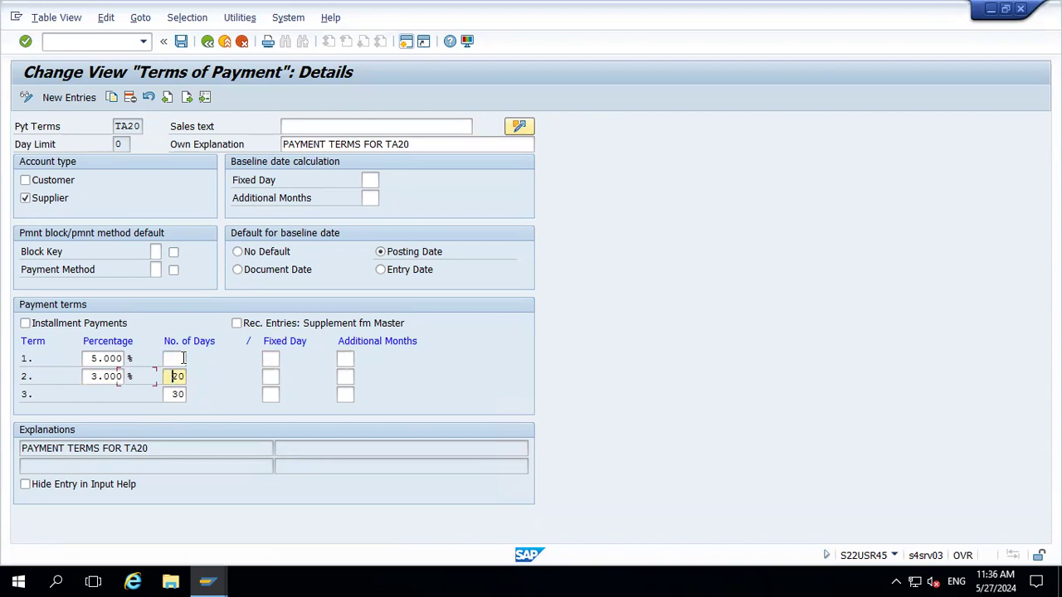
key("shift+Tab")
key("Delete")
key("Delete")
key("Delete")
key("Delete")
key("Delete")
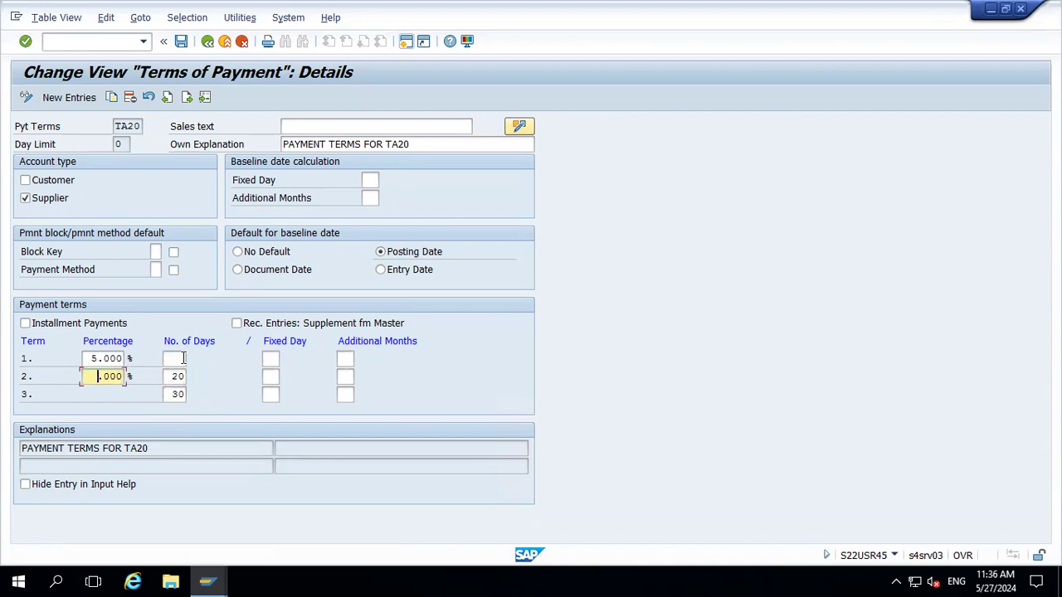
key("Tab")
key("Delete")
key("Delete")
key("Tab")
key("Tab")
key("Tab")
key("Delete")
key("Delete")
Step: Set the fixed day of the 5% first term to 20 and save the payment terms
key("Up")
key("Up")
key("Tab")
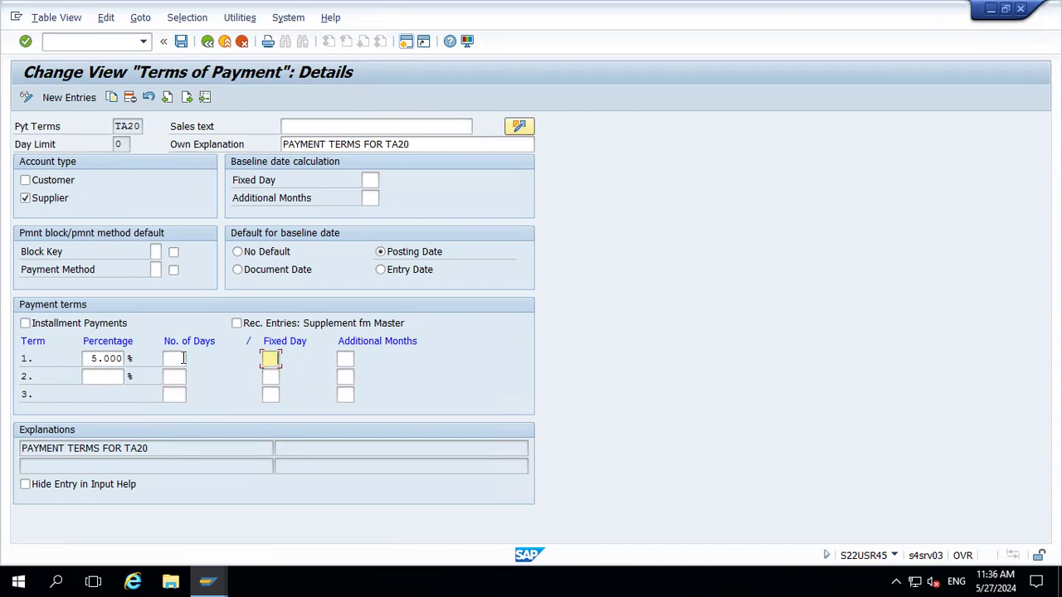
key("Return")
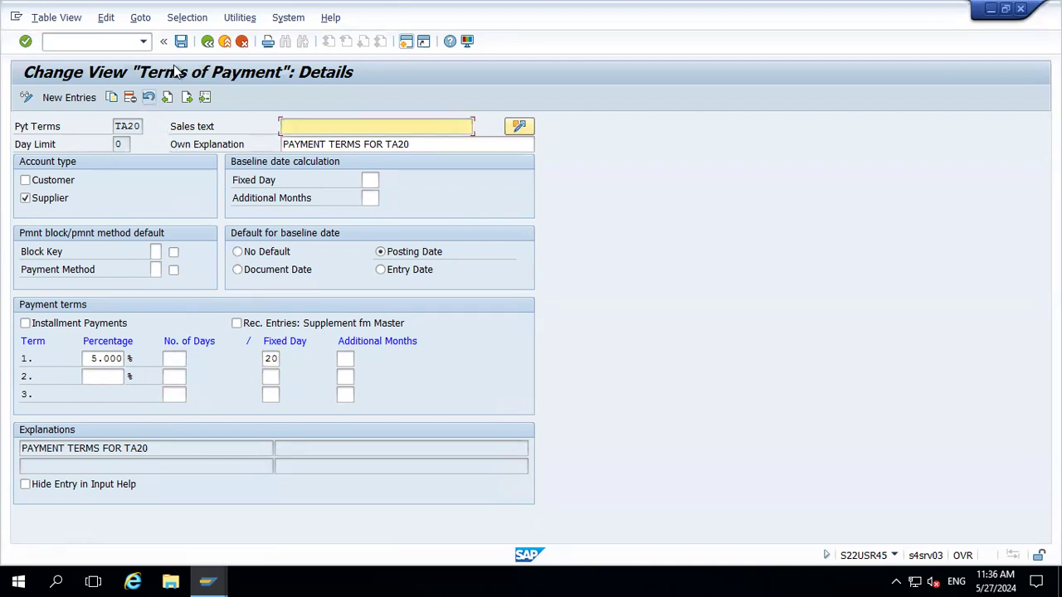
left_click(181, 41)
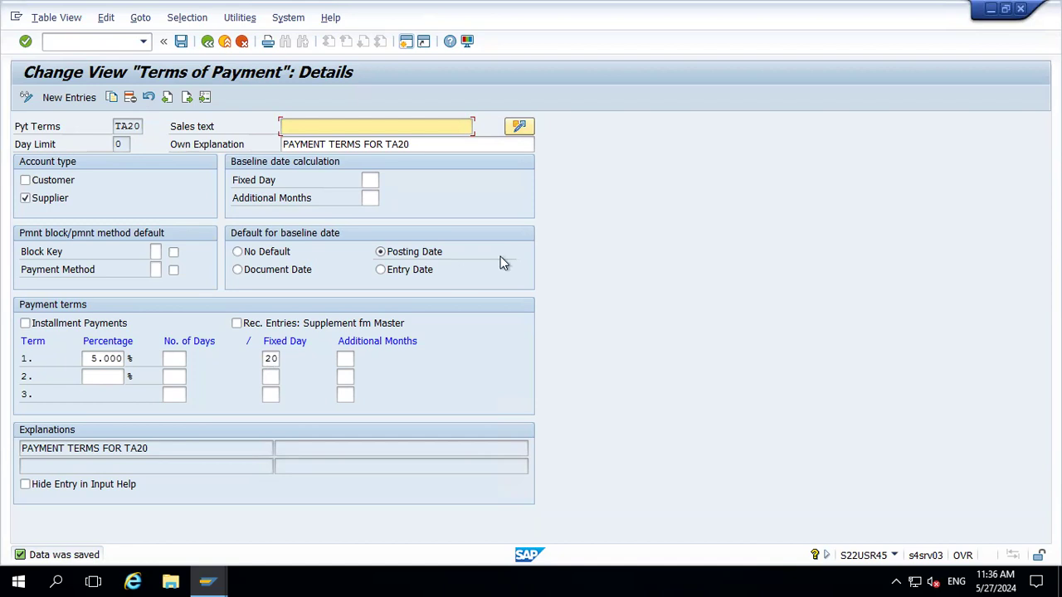
Step: Switch to the IMG session, exit it and start vendor invoice entry with transaction FB60
key("alt+Tab")
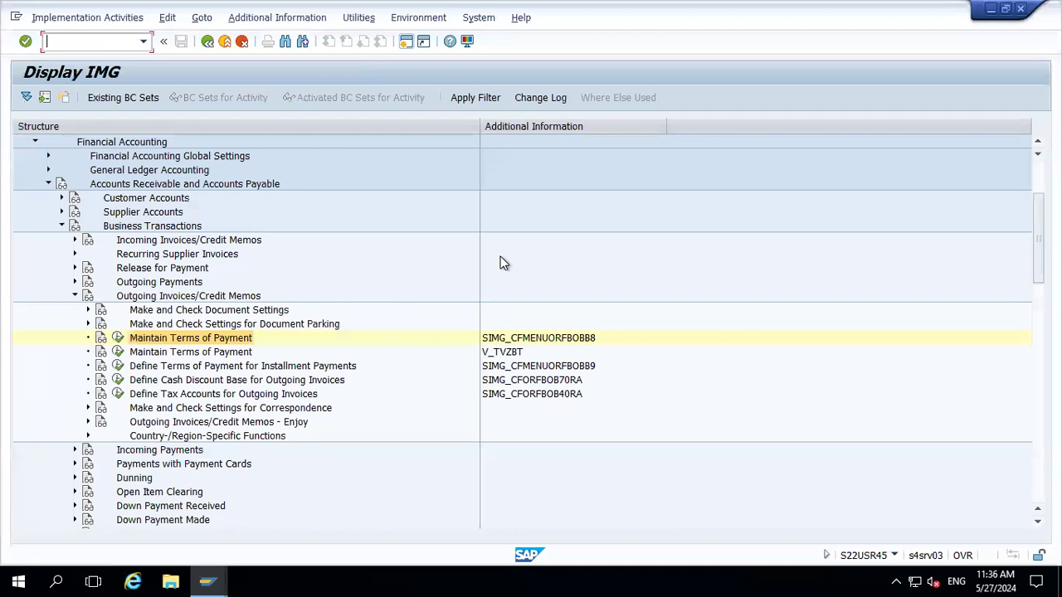
left_click(224, 42)
left_click(225, 41)
type("fb60")
key("Return")
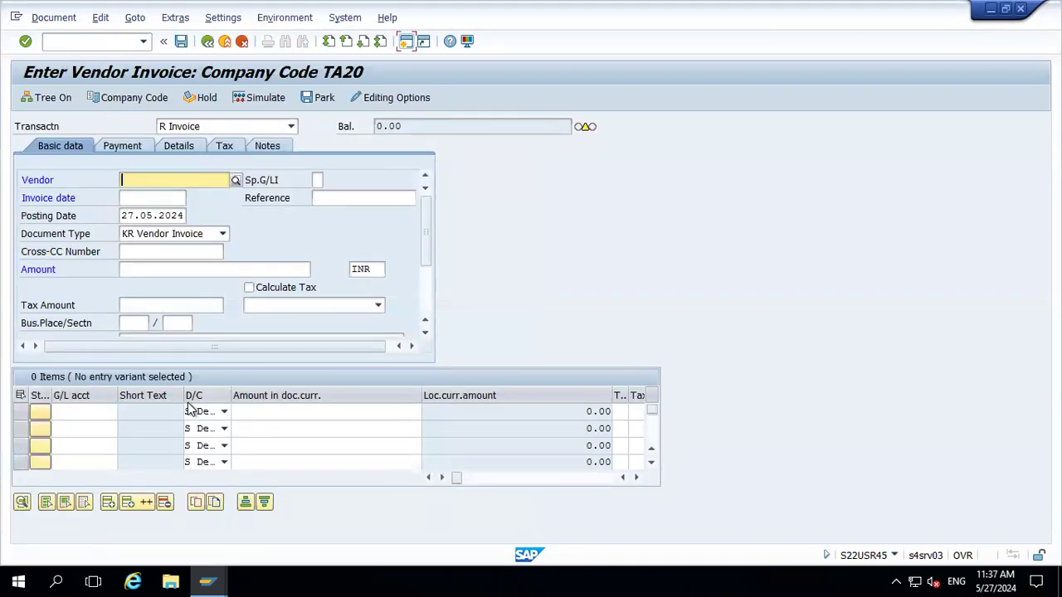
Step: Enter the TA20 vendor and set the invoice date to 01.05.2024
key("Down")
key("Tab")
key("Tab")
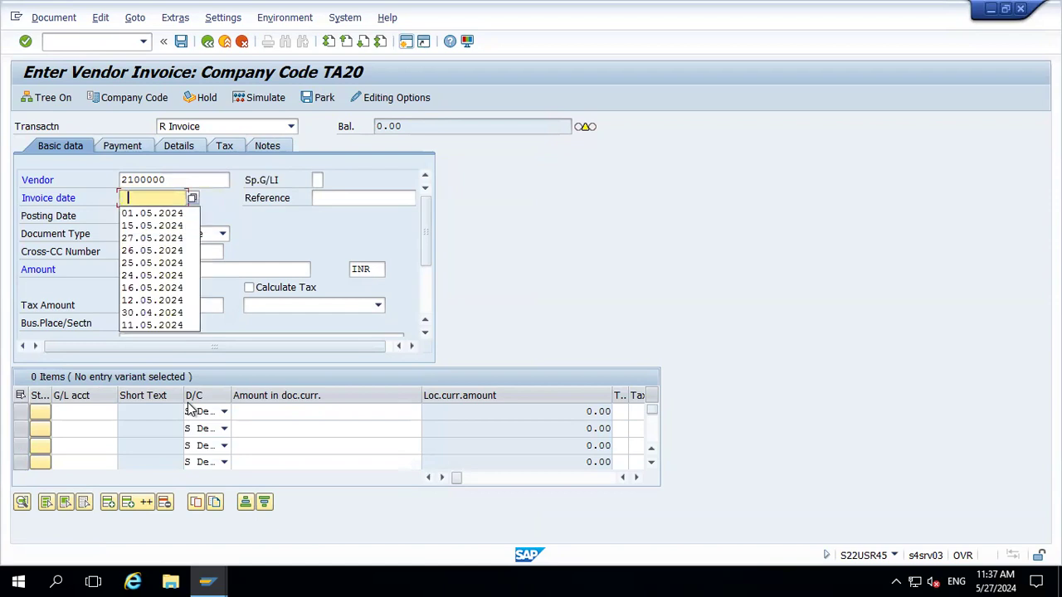
key("Down")
Step: Replace the vendor invoice's posting date with 01.05.2024
key("Tab")
key("Delete")
key("Delete")
key("Delete")
key("Delete")
key("Delete")
key("Delete")
key("Delete")
key("Delete")
key("Delete")
key("Delete")
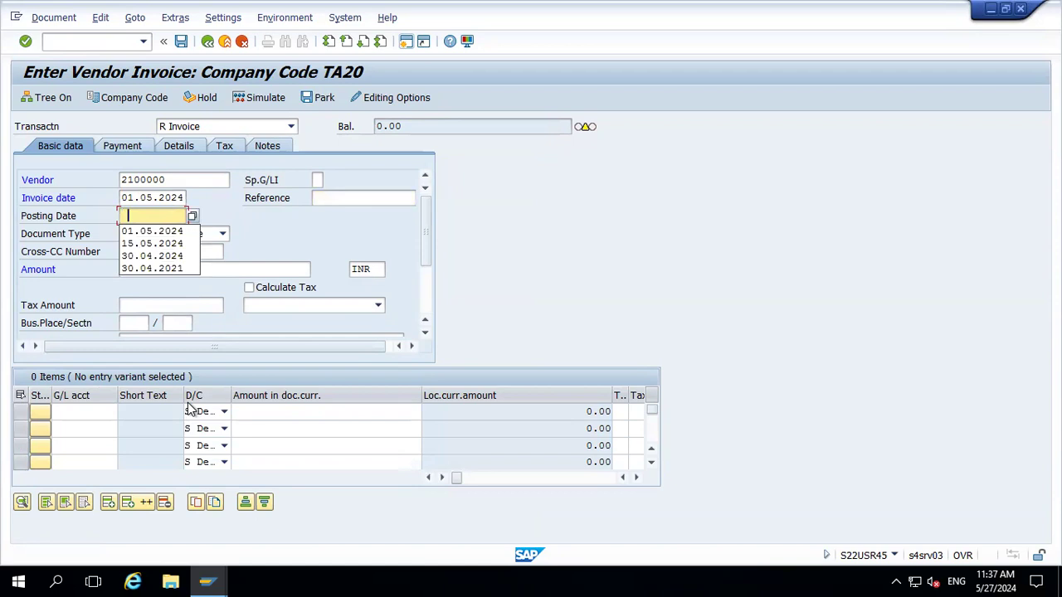
key("Down")
key("Tab")
key("Tab")
key("Tab")
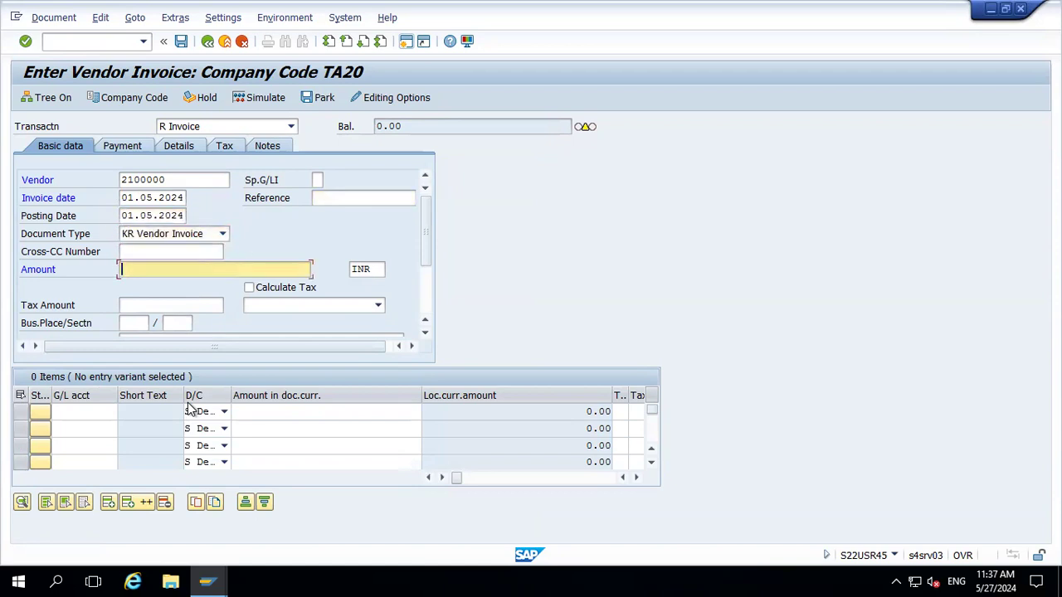
Step: Try to enter the vendor invoice with an amount of 100000 INR
key("Down")
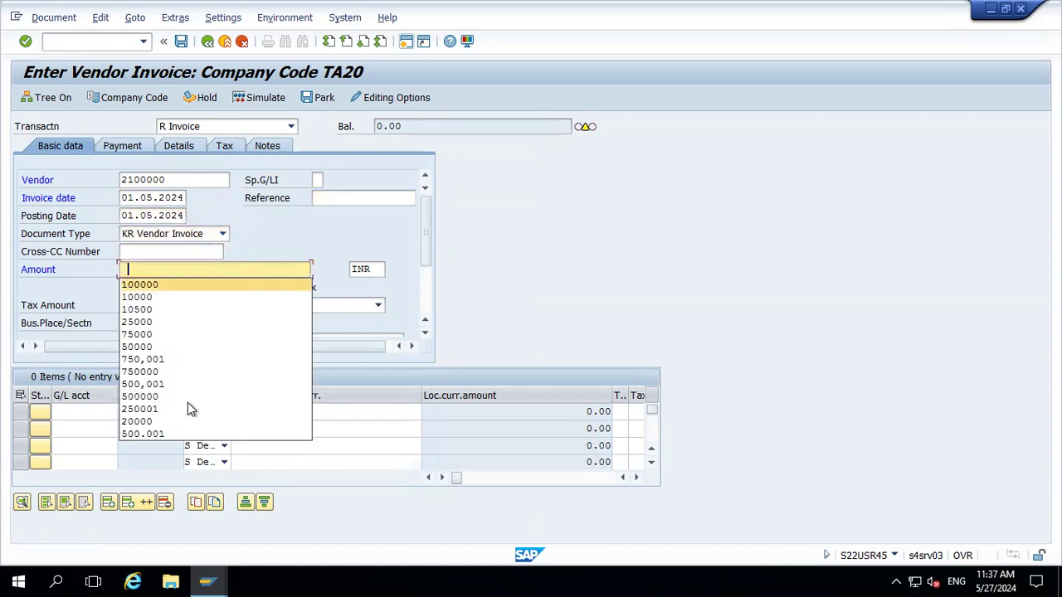
key("Return")
key("Return")
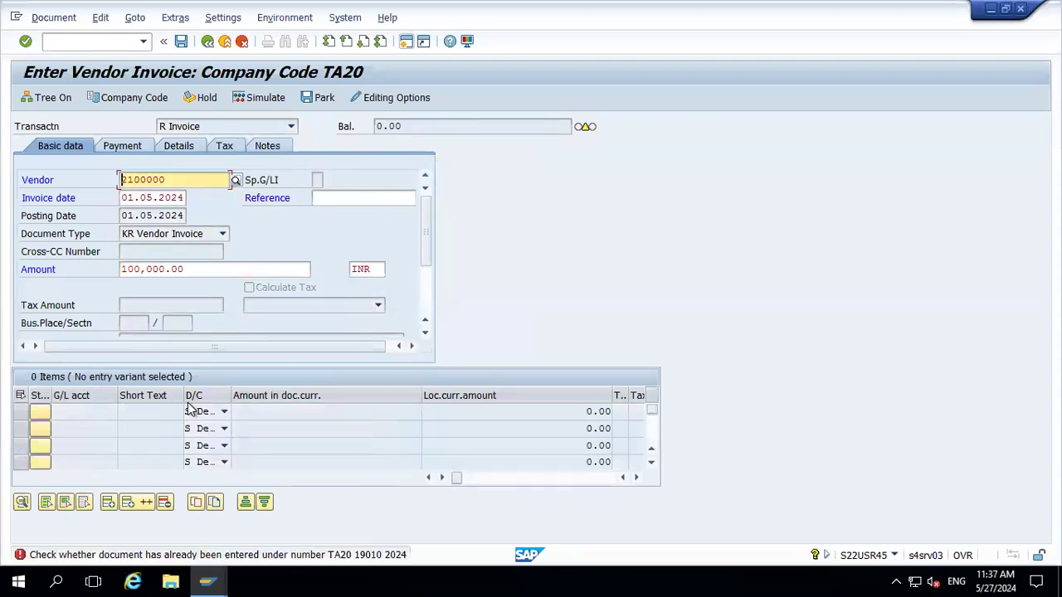
Step: Change the vendor invoice amount to 150000 INR and confirm the entry
left_click(192, 270)
key("BackSpace")
key("BackSpace")
key("BackSpace")
key("BackSpace")
key("BackSpace")
key("BackSpace")
key("BackSpace")
key("BackSpace")
key("BackSpace")
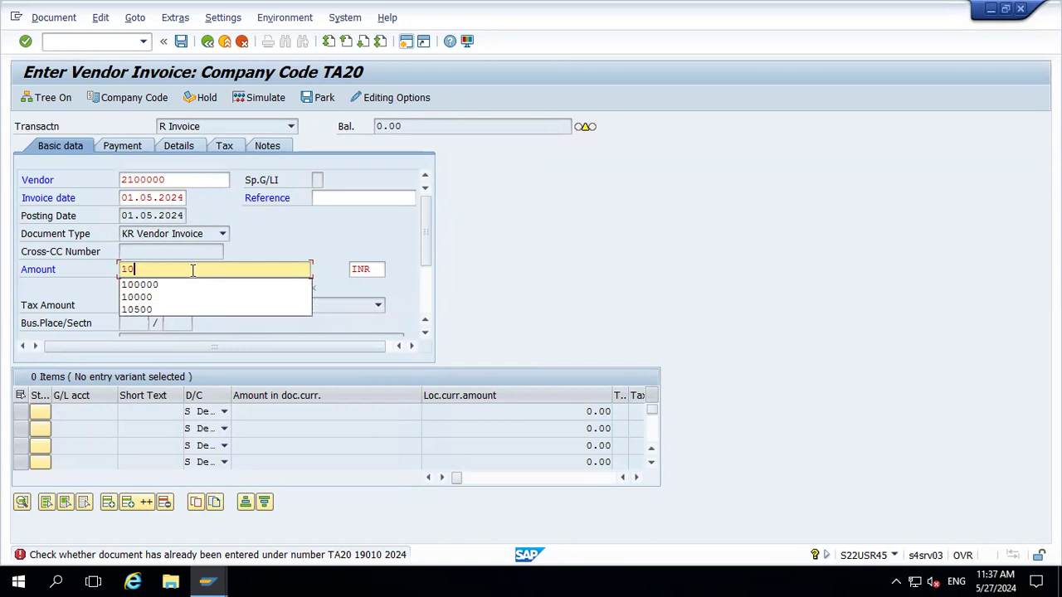
type("50000")
key("Return")
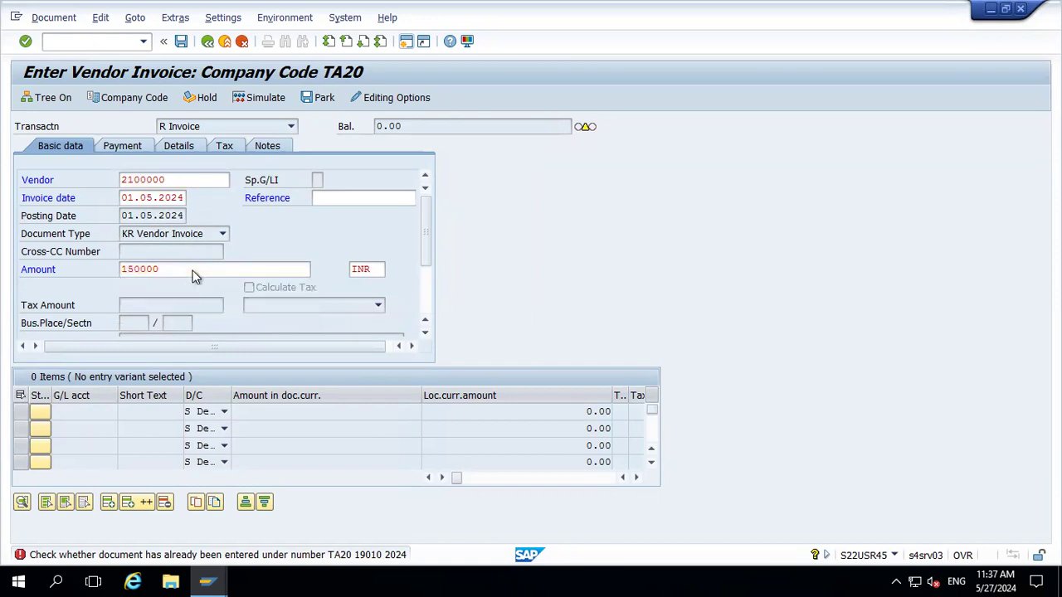
key("Return")
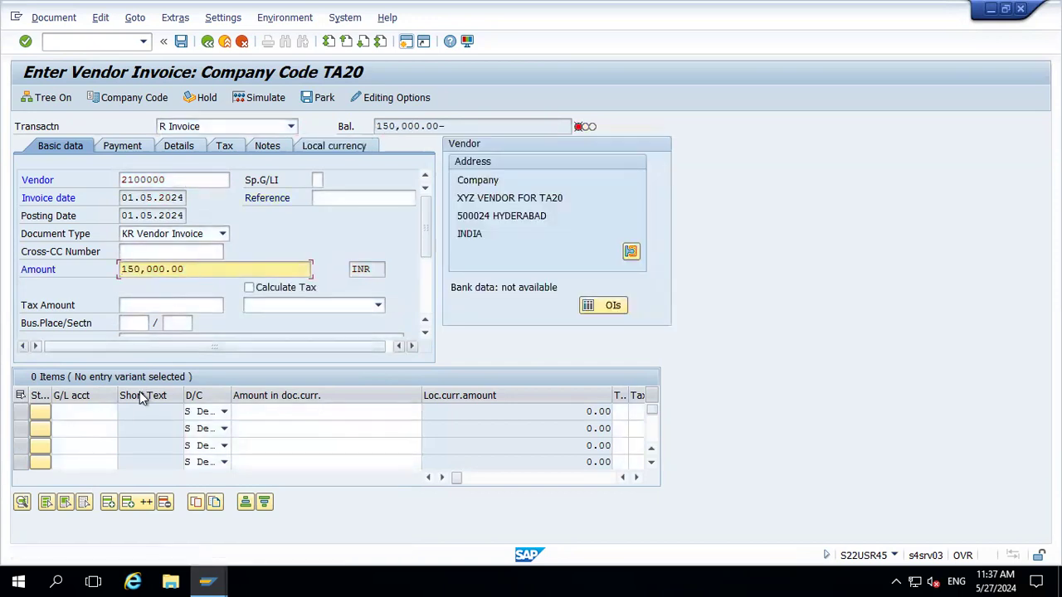
Step: Compare the invoice's payment details with the TA20 payment terms, checking the due date against the fixed day
left_click(126, 148)
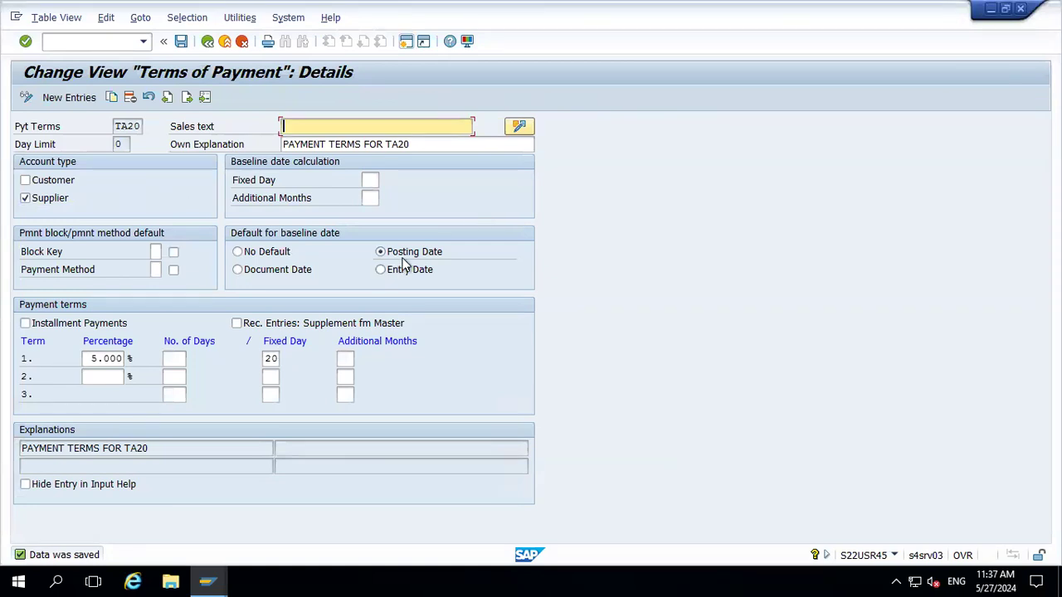
key("alt+Tab")
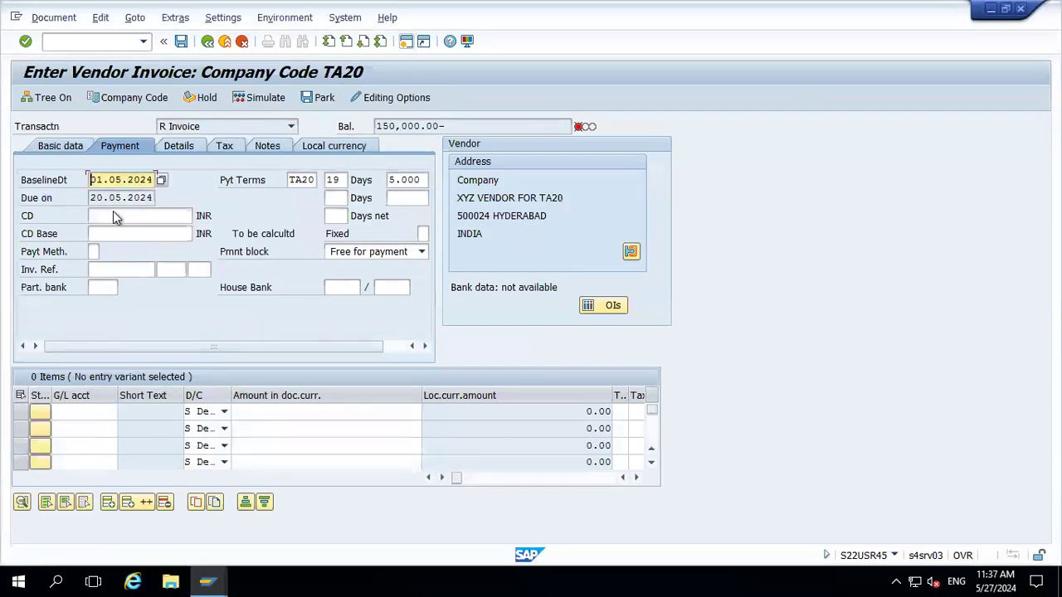
key("alt+Tab")
key("alt+Tab")
key("alt+Tab")
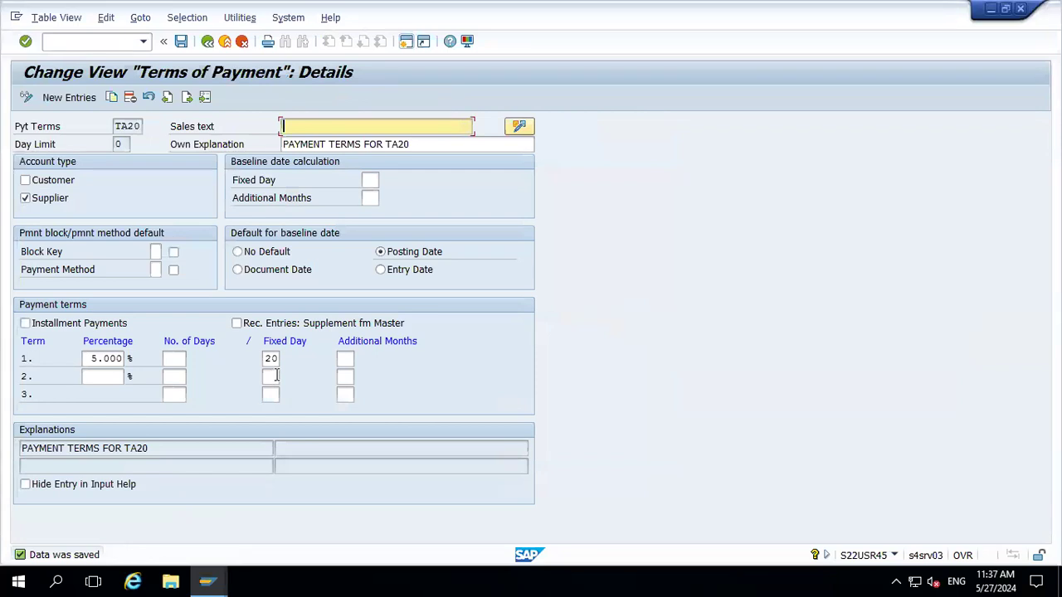
key("alt+Tab")
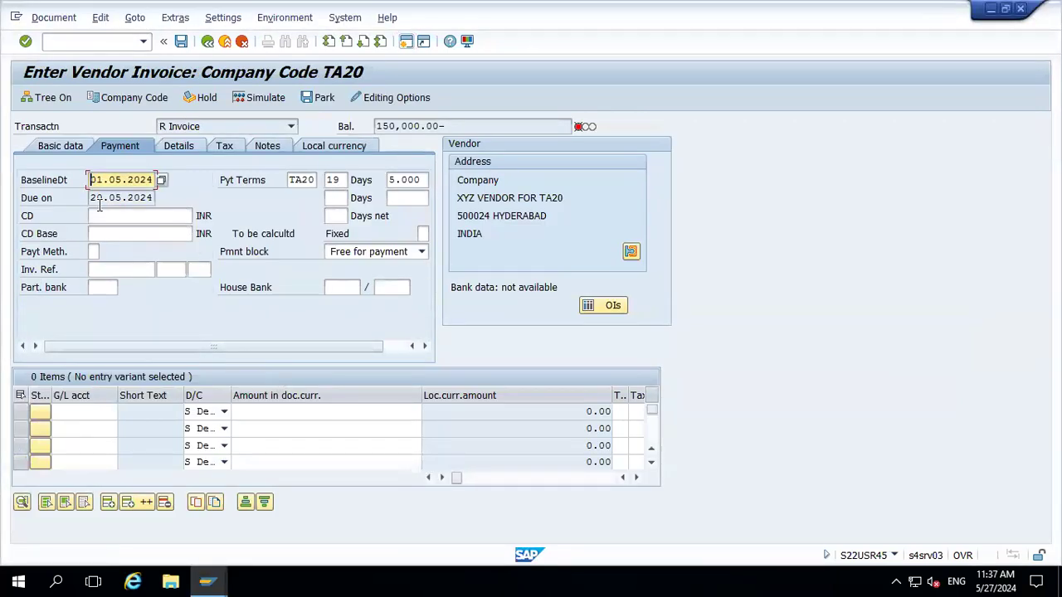
Step: Set the fixed day of the first term in payment terms TA20 to 5 and save
key("alt+Tab")
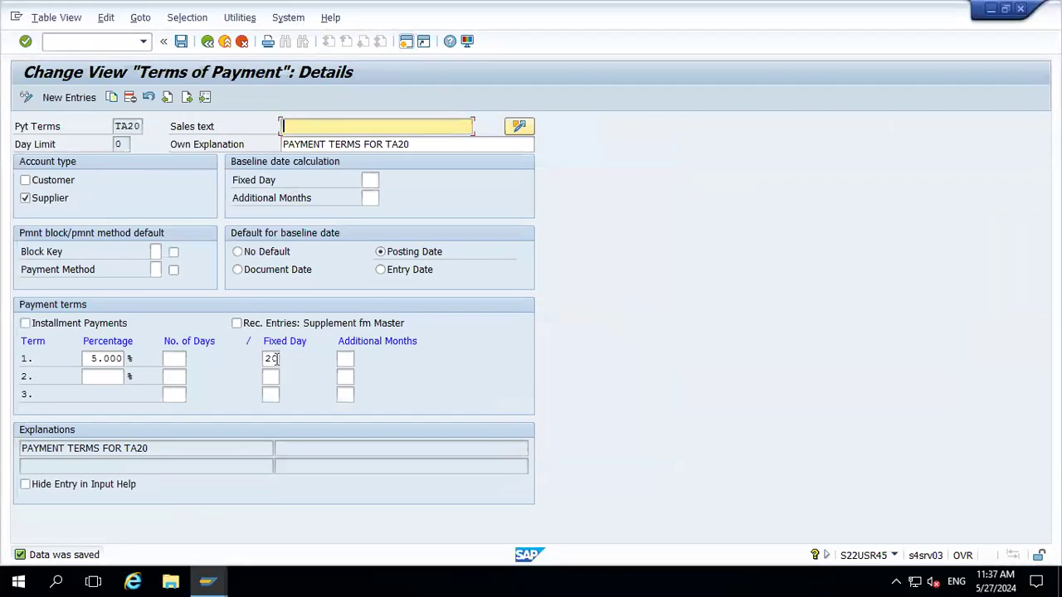
left_click(277, 358)
key("BackSpace")
key("BackSpace")
type("5")
key("Return")
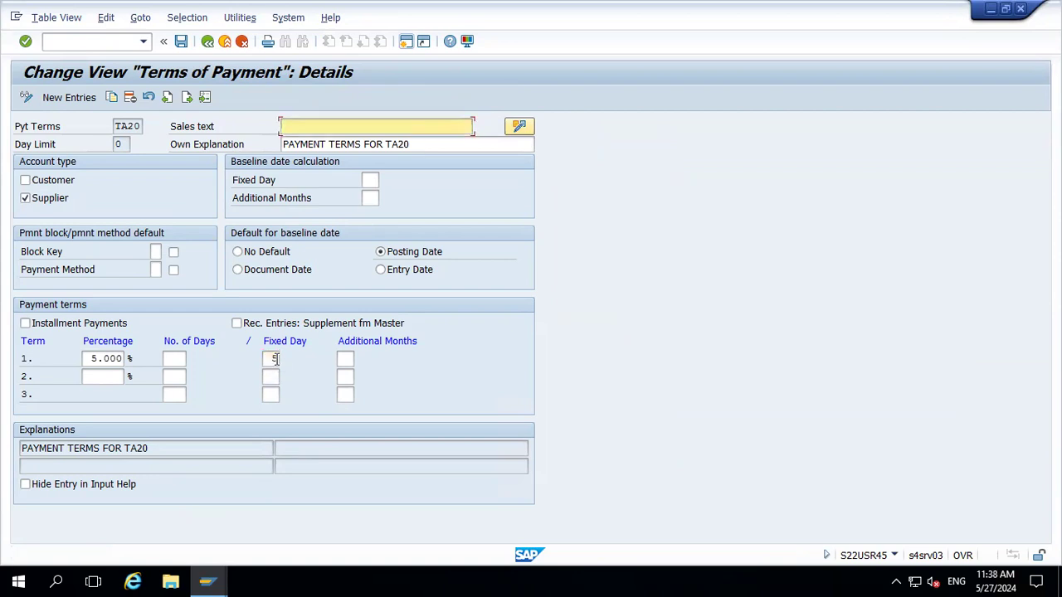
left_click(181, 41)
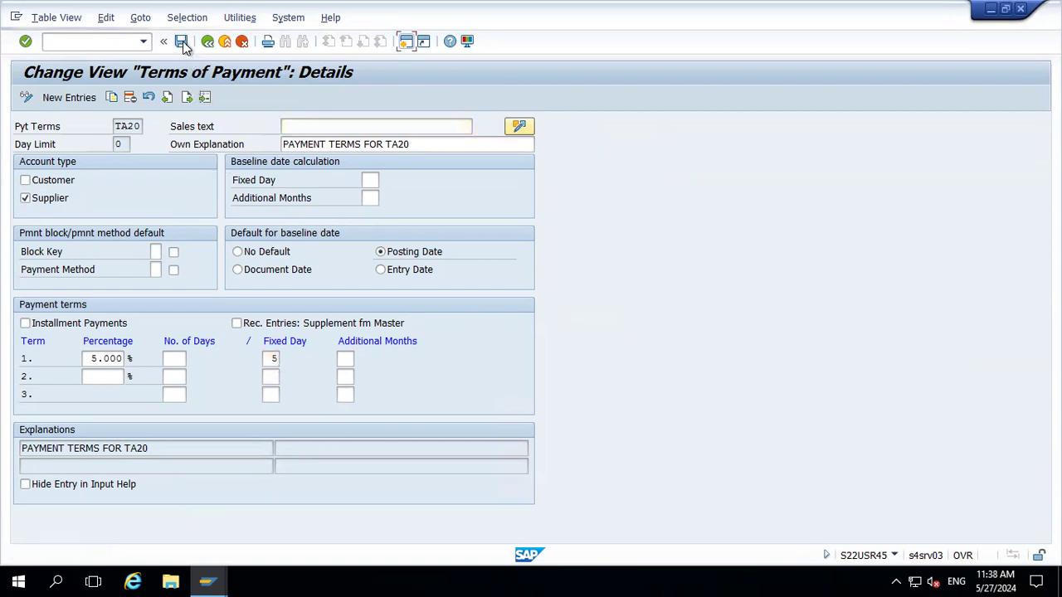
Step: Discard the open vendor invoice and start a fresh one with transaction FB60
key("alt+Tab")
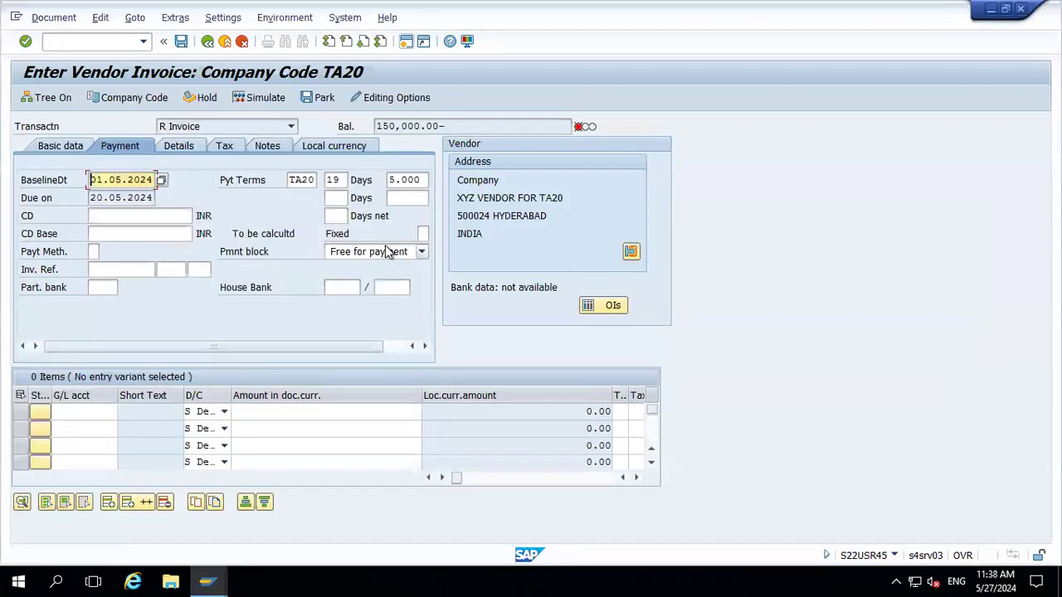
left_click(225, 42)
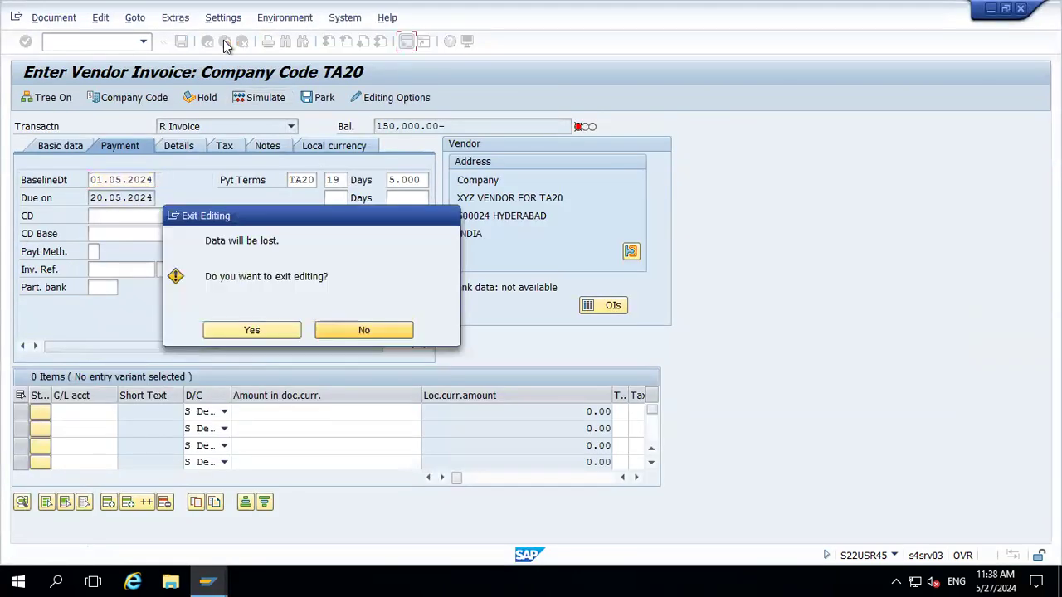
left_click(252, 330)
type("fb60")
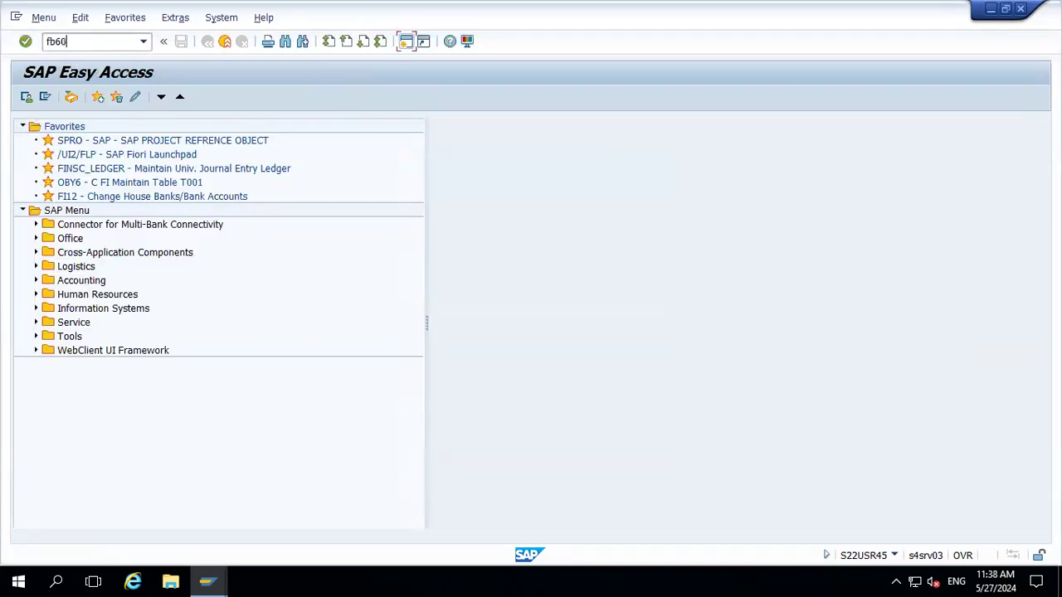
key("Return")
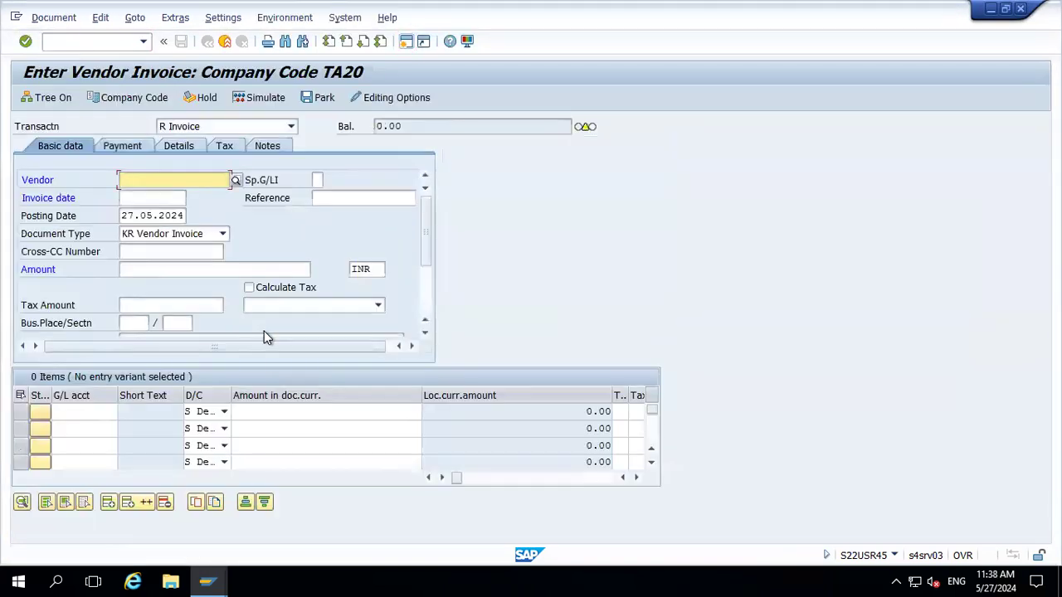
Step: Enter the TA20 vendor and an invoice date of 01.05.2024 in the new vendor invoice
key("space")
key("Down")
key("Tab")
key("Tab")
key("space")
key("Down")
key("Tab")
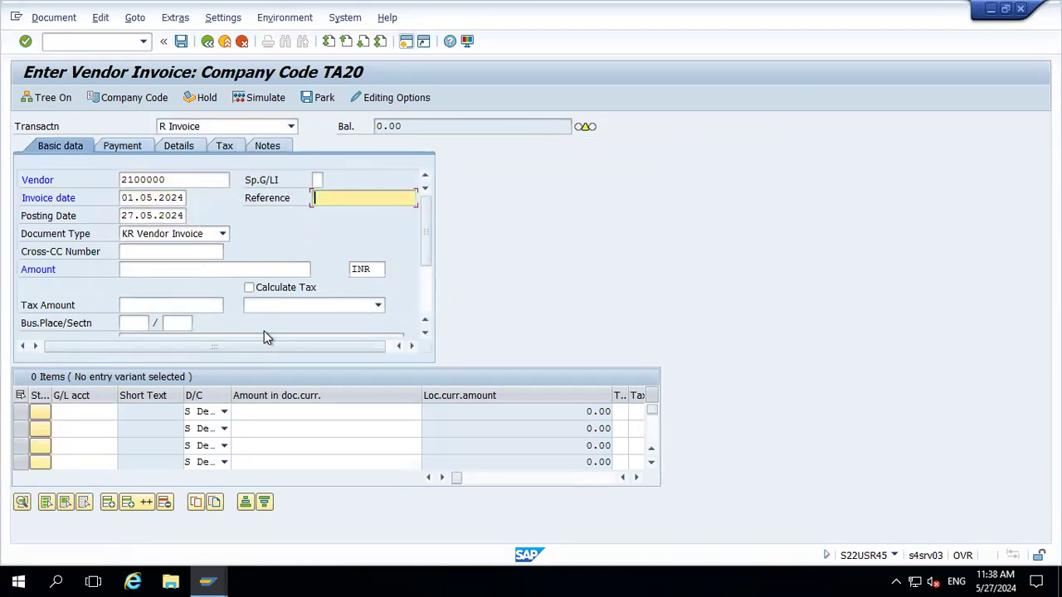
Step: Change the posting date of the new vendor invoice to 01.05.2024
key("shift+Tab")
key("Delete")
key("Delete")
key("Delete")
key("Delete")
key("Delete")
key("Delete")
key("Delete")
key("Delete")
key("Delete")
key("Delete")
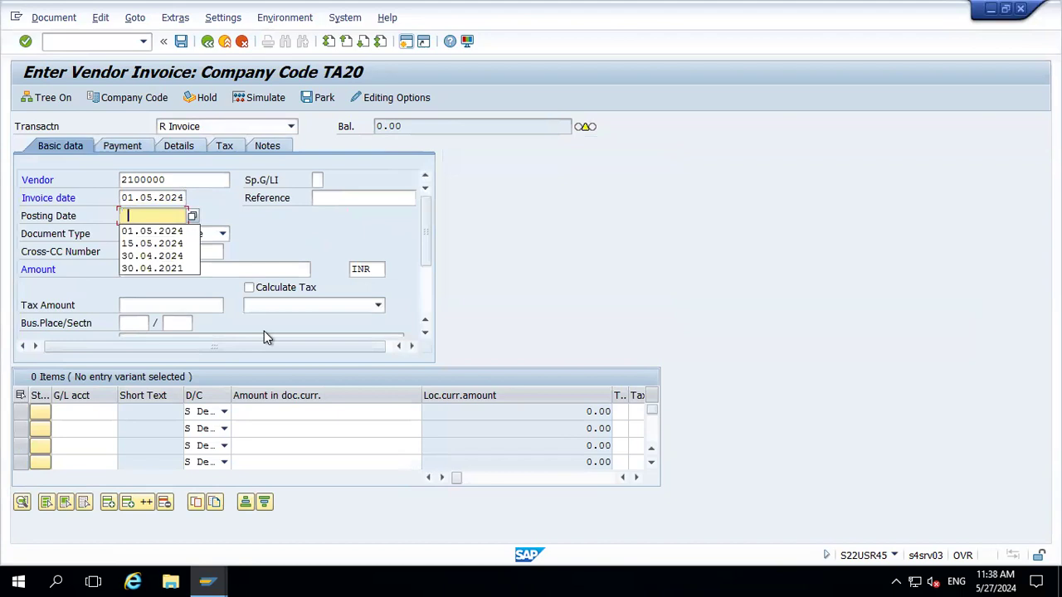
key("Down")
Step: Enter an invoice amount of 150000 INR and display the invoice's payment details
key("Tab")
key("Tab")
key("Tab")
key("space")
key("Down")
key("Return")
key("Return")
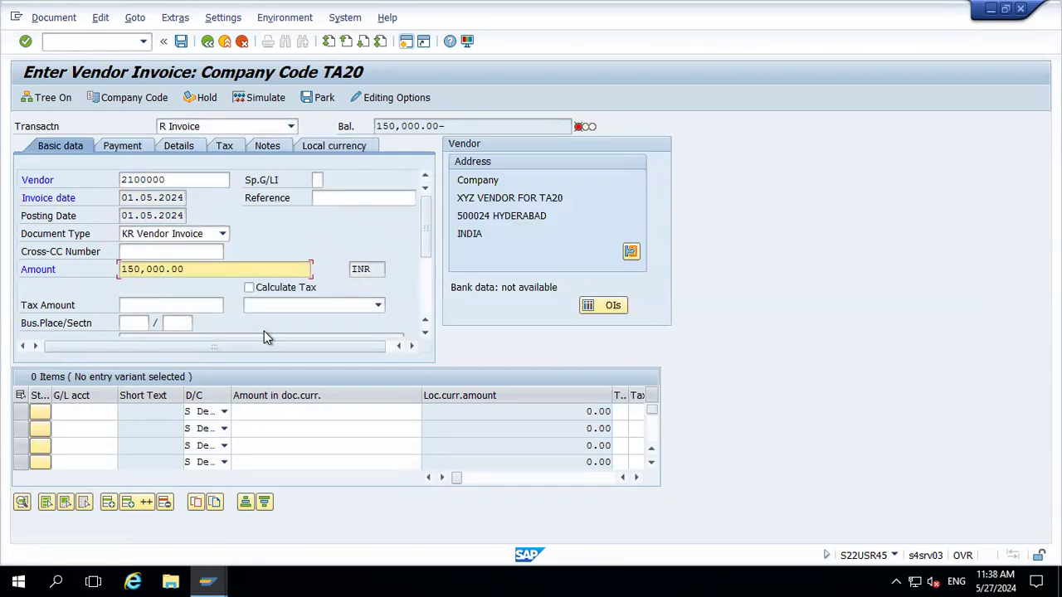
left_click(139, 145)
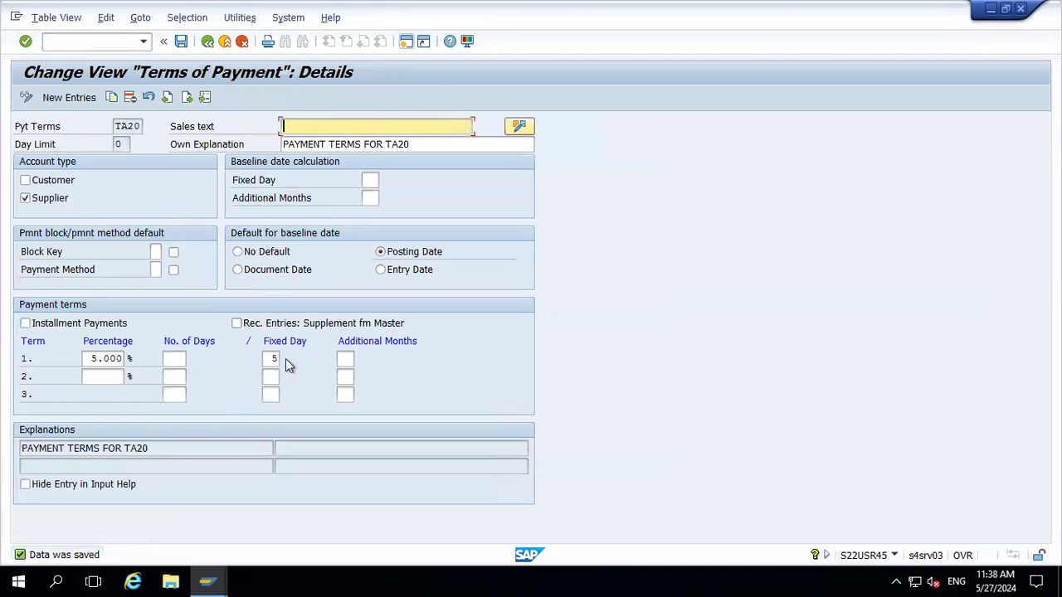
Step: Set the additional months of the first term in payment terms TA20 to 1 and save
left_click(345, 359)
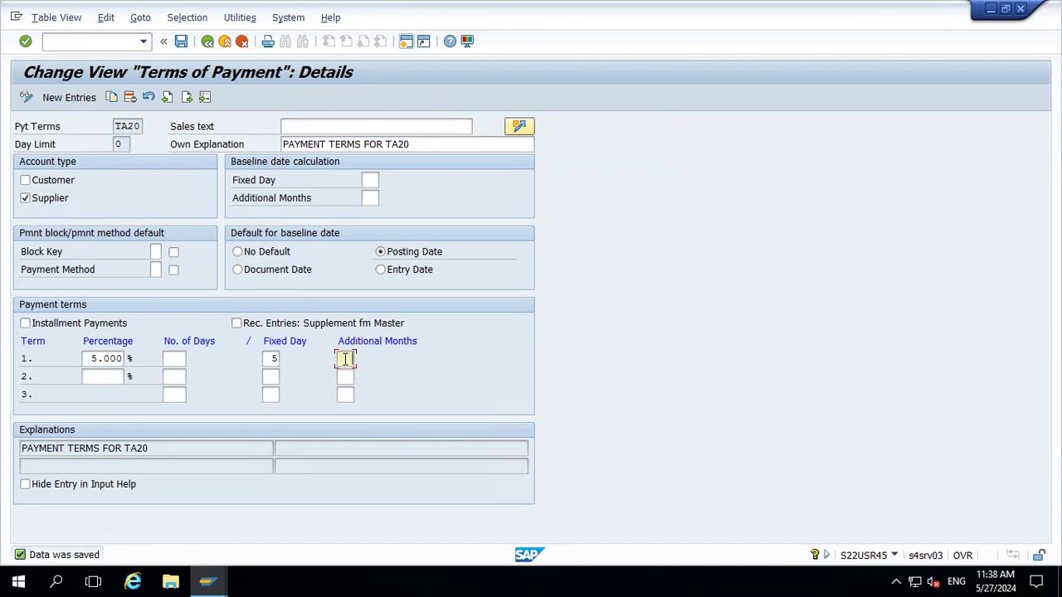
type("1")
key("Return")
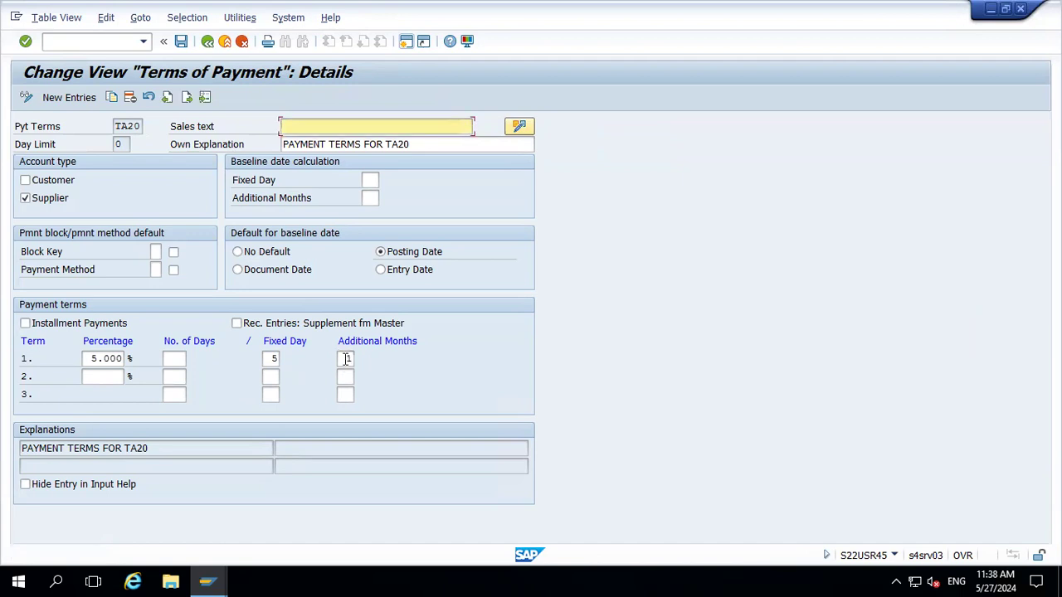
left_click(182, 43)
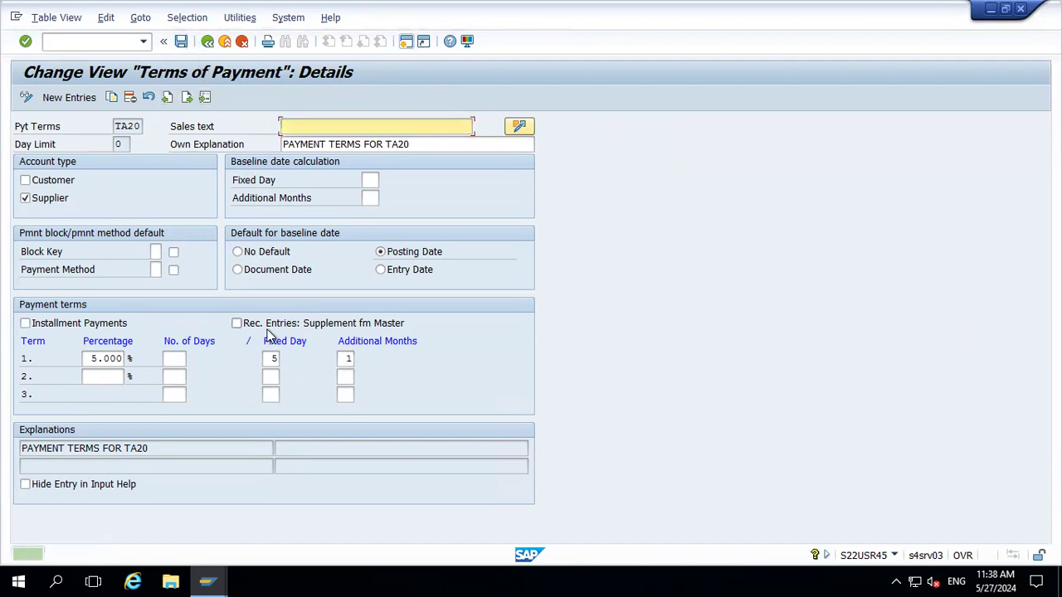
left_click(348, 361)
type("1")
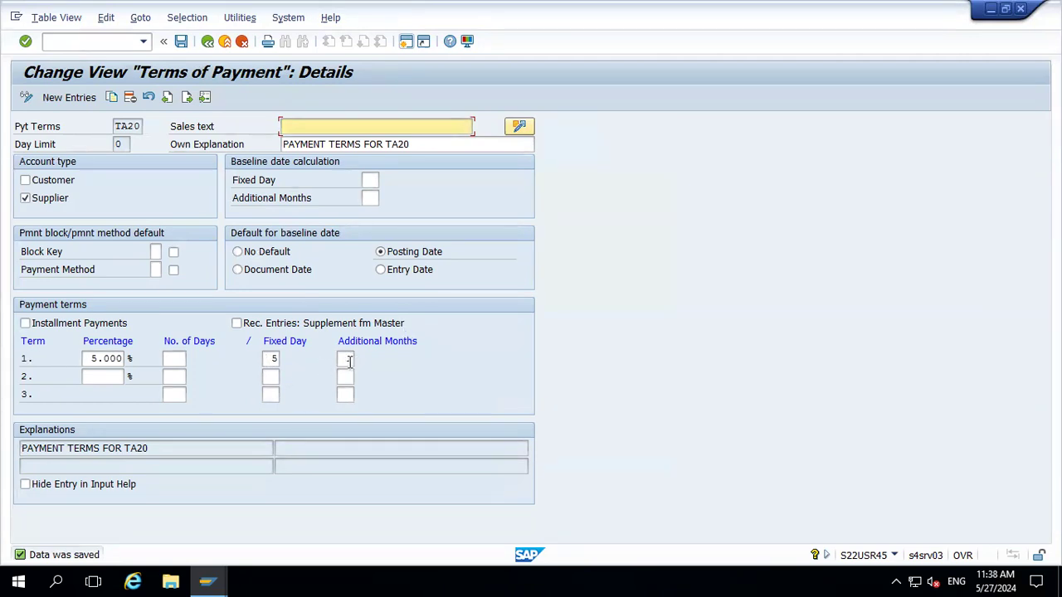
left_click(273, 358)
type("5.2024")
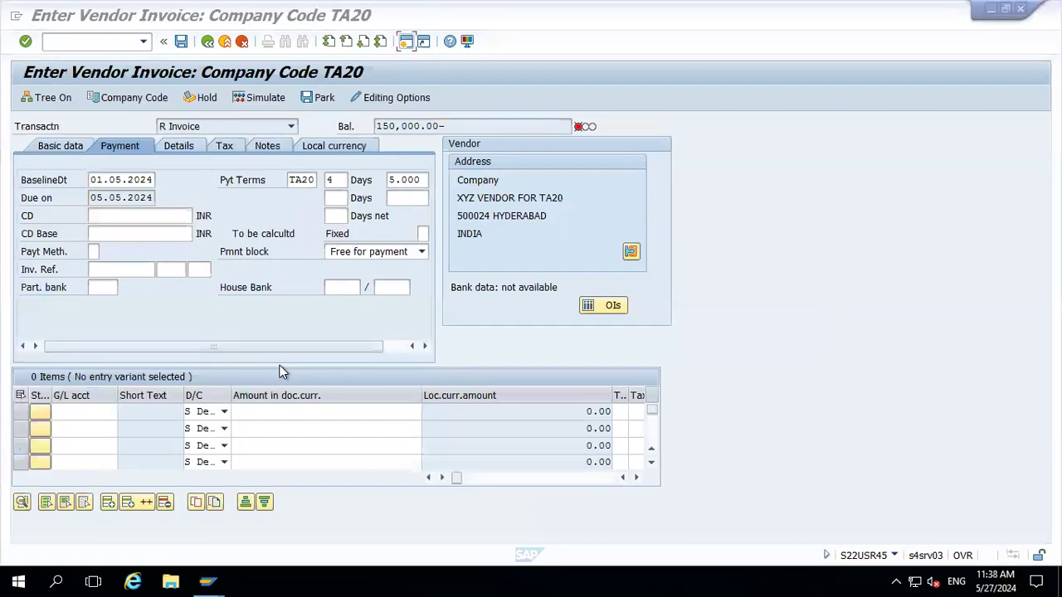
Step: Exit the current vendor invoice without keeping its data and reopen vendor invoice entry with FB60
left_click(225, 47)
left_click(249, 330)
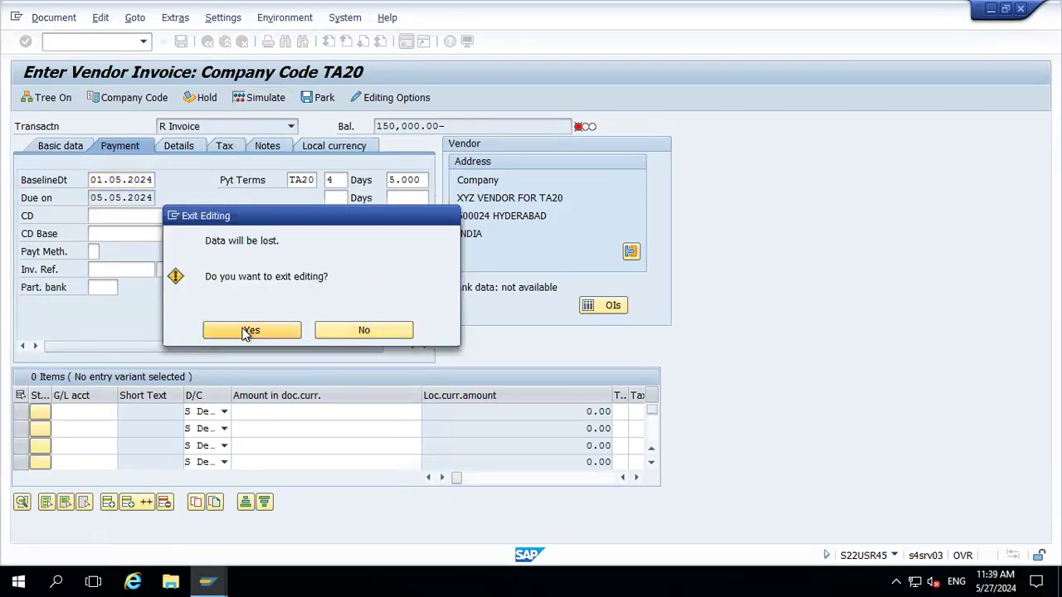
type("miro")
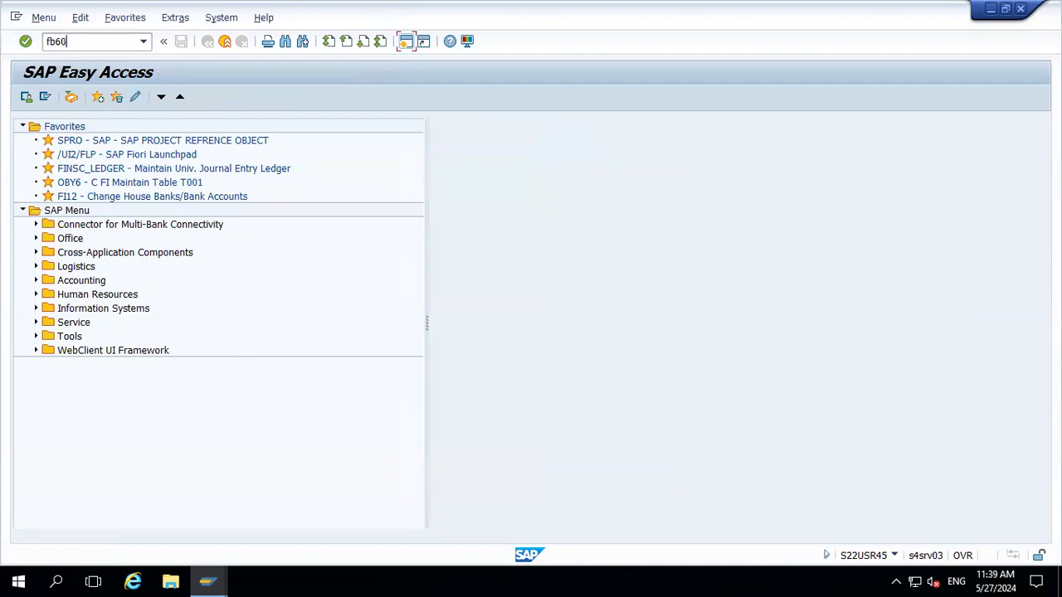
key("Return")
Step: Fill in the TA20 vendor and choose 01.05.2024 as the invoice date
key("space")
key("Down")
key("Tab")
key("space")
key("Down")
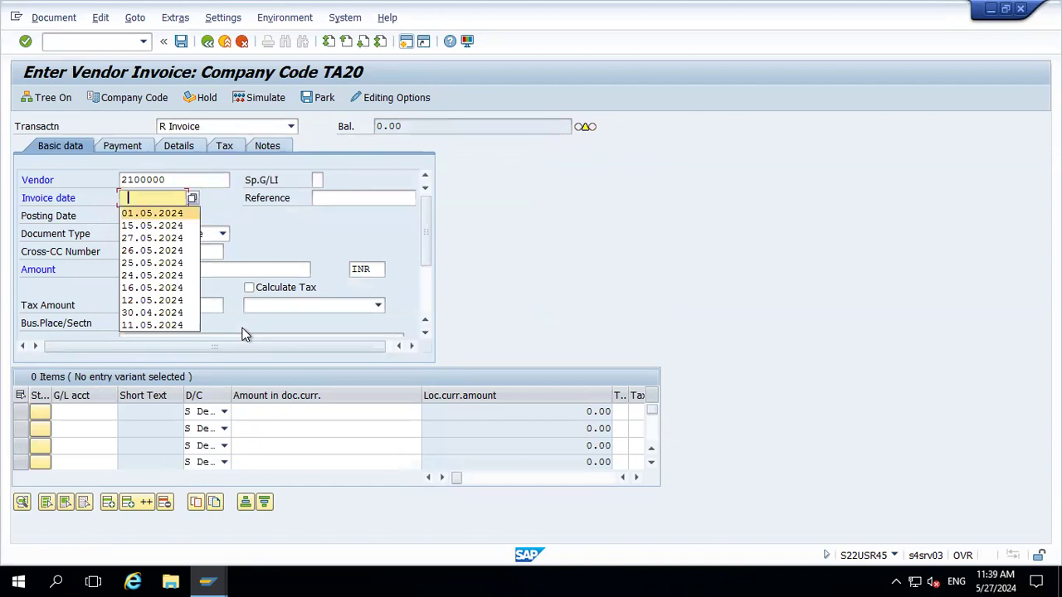
Step: Set the posting date to 01.05.2024 and confirm the vendor invoice header
key("Tab")
key("Delete")
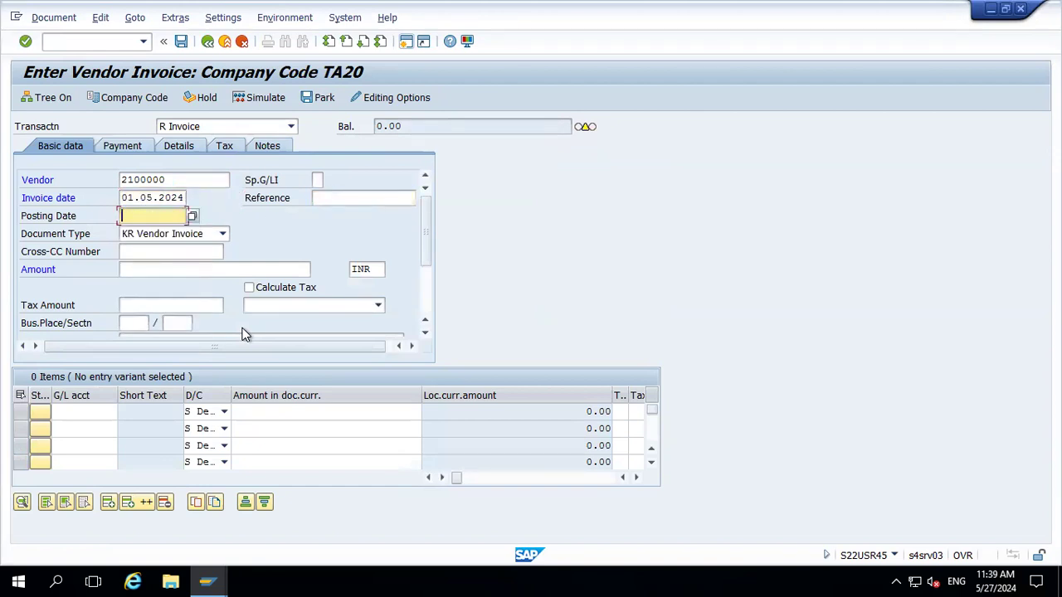
key("space")
key("Down")
key("Tab")
key("Return")
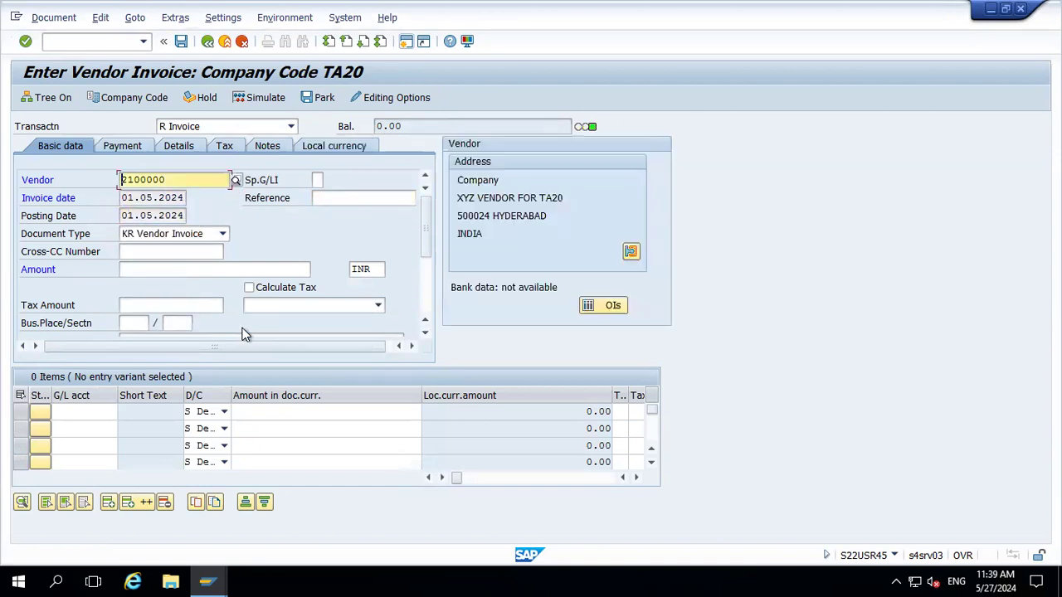
Step: Set the invoice amount to 150000 INR, confirm it and open the payment details
left_click(166, 269)
key("space")
key("Down")
key("Tab")
key("Return")
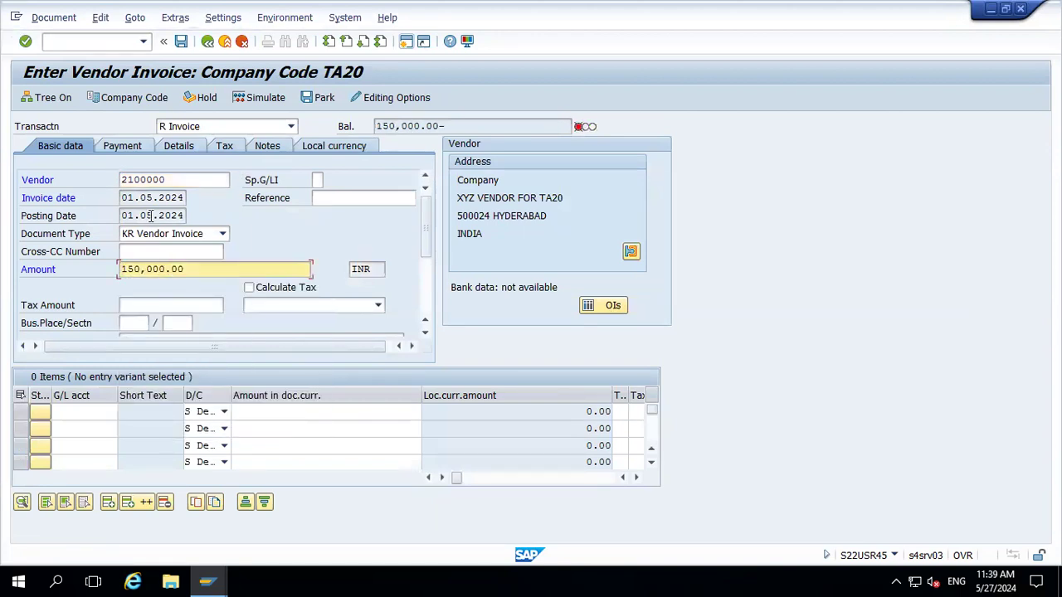
left_click(124, 145)
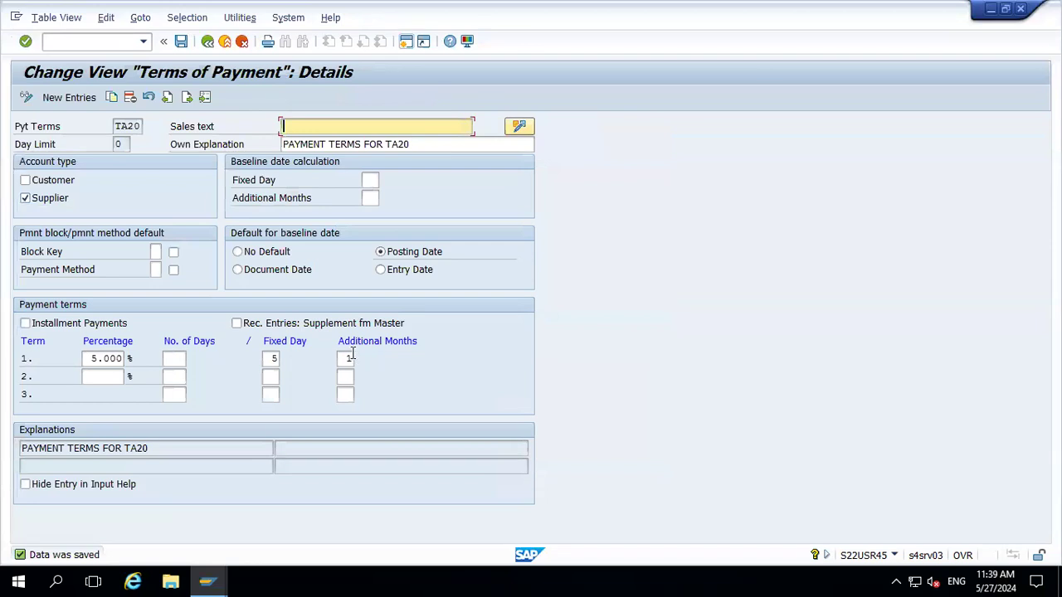
Step: Set the first payment term's additional months to 2 and save the TA20 payment terms
left_click(349, 357)
type("2")
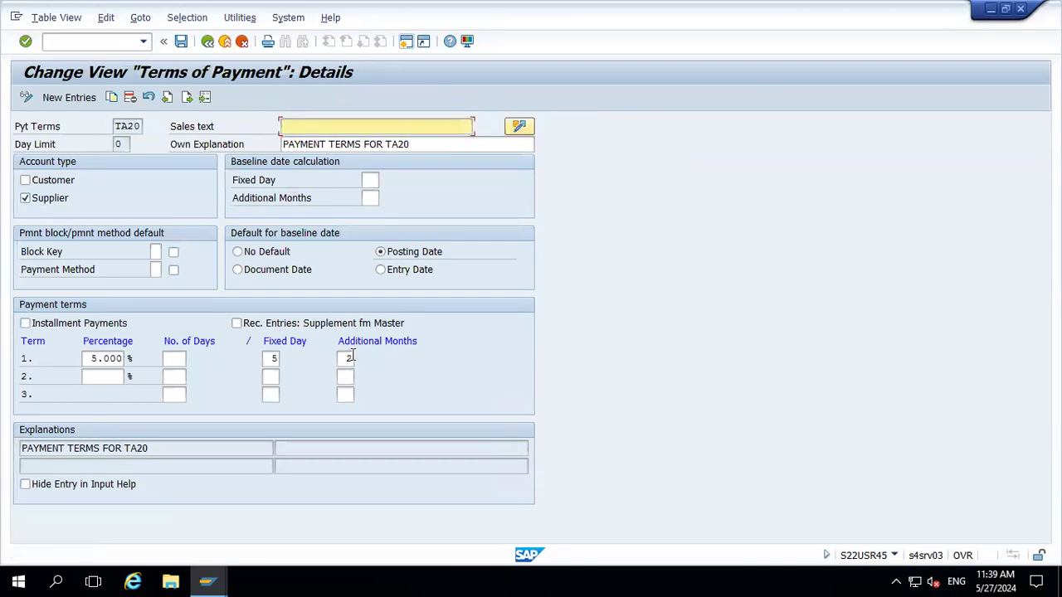
key("ctrl+s")
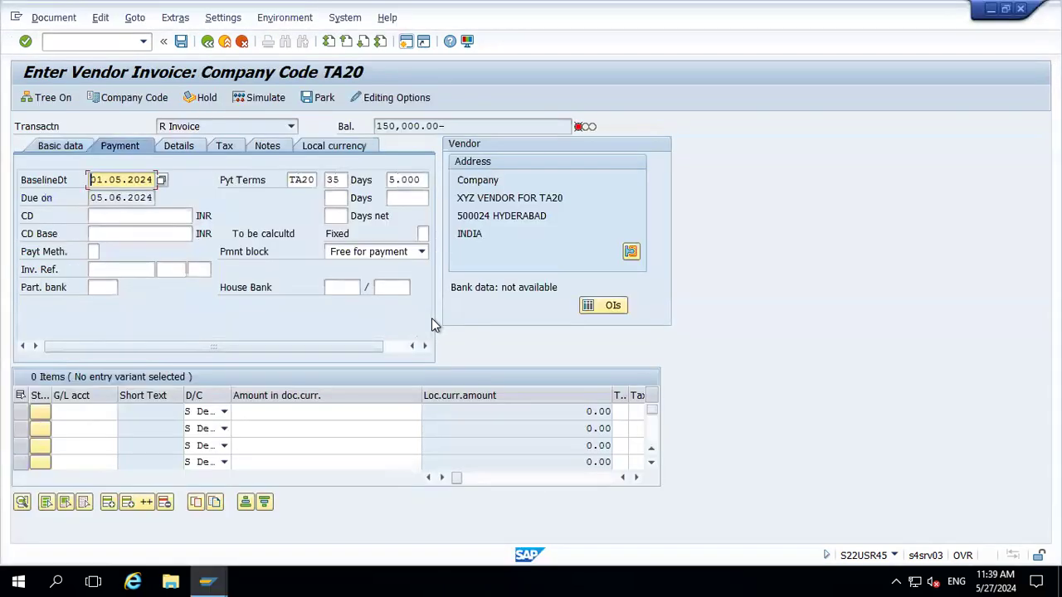
Step: Discard the open vendor invoice and restart vendor invoice entry with FB60
left_click(222, 45)
left_click(239, 331)
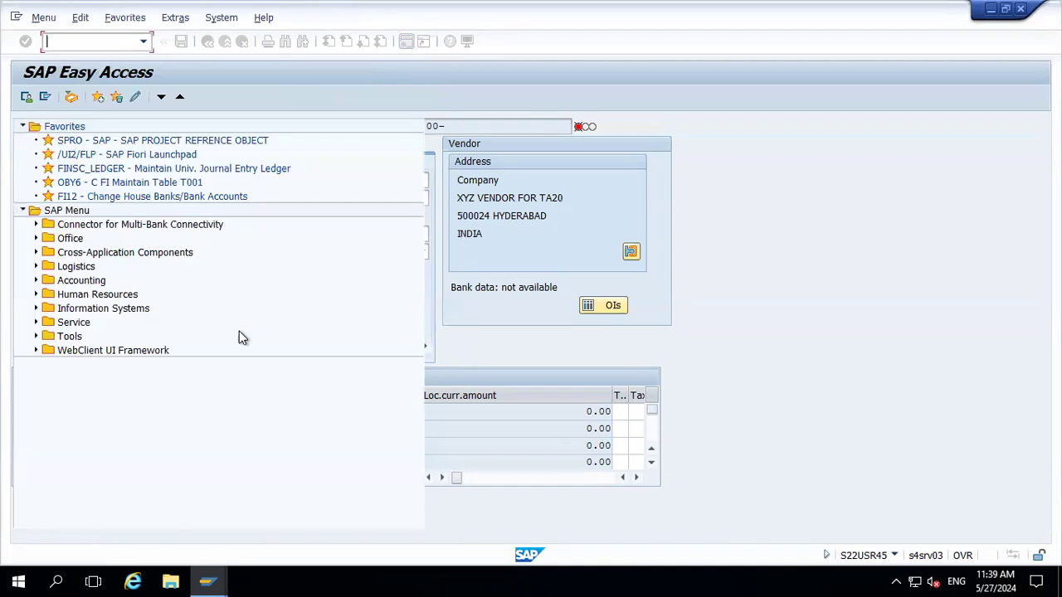
type("miro")
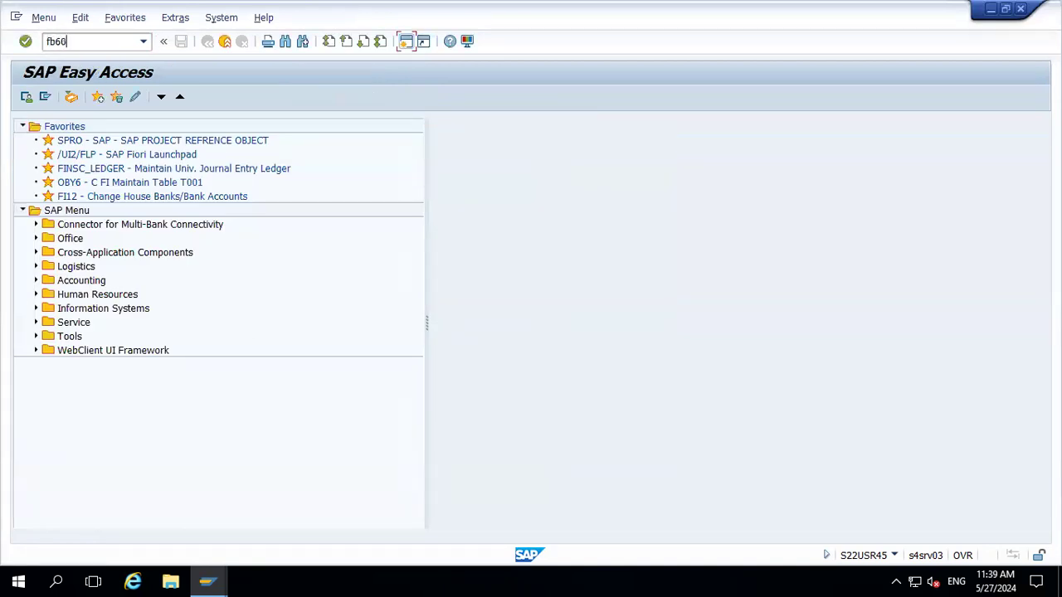
key("Return")
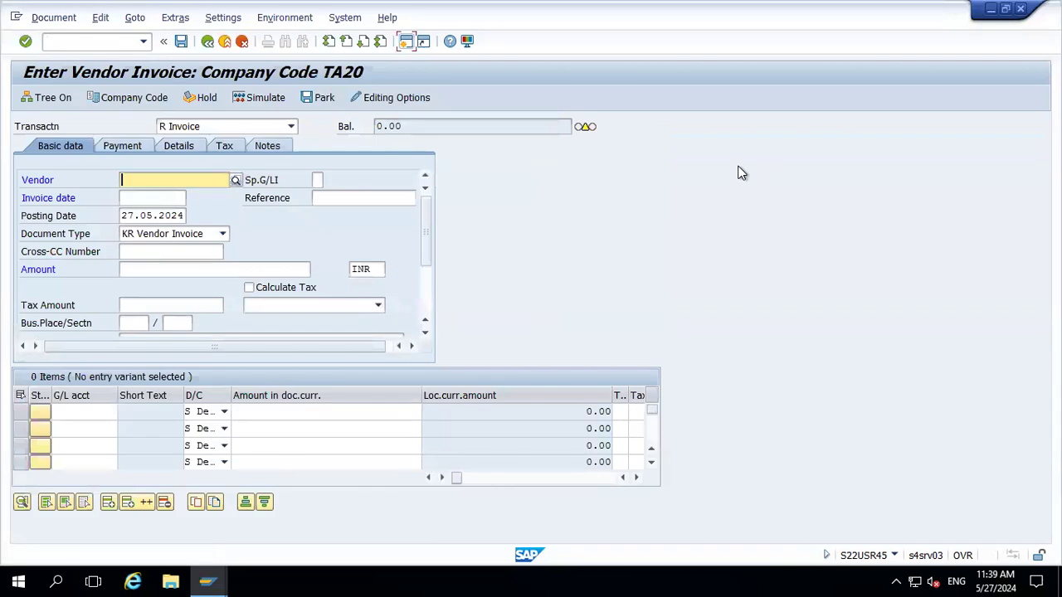
Step: Fill in the TA20 vendor and choose 01.05.2024 as the invoice date
key("Down")
key("Tab")
key("Tab")
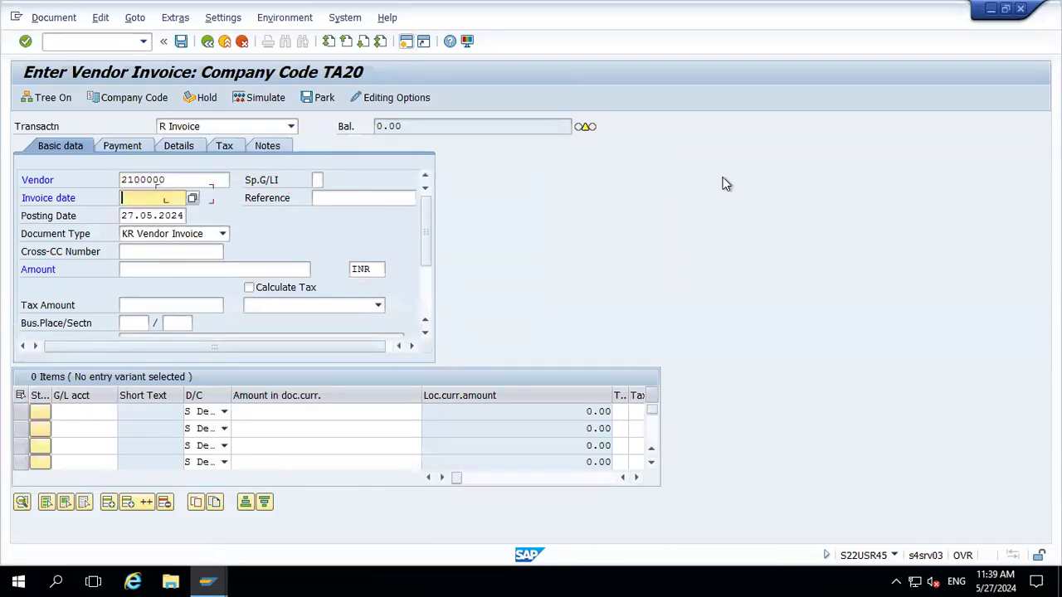
key("Down")
key("Return")
Step: Replace the posting date with 01.05.2024 and confirm the vendor invoice header
key("Tab")
key("Tab")
key("Delete")
key("Delete")
key("Delete")
key("Delete")
key("Delete")
key("Delete")
key("Delete")
key("Delete")
key("Delete")
key("Delete")
key("Down")
key("Return")
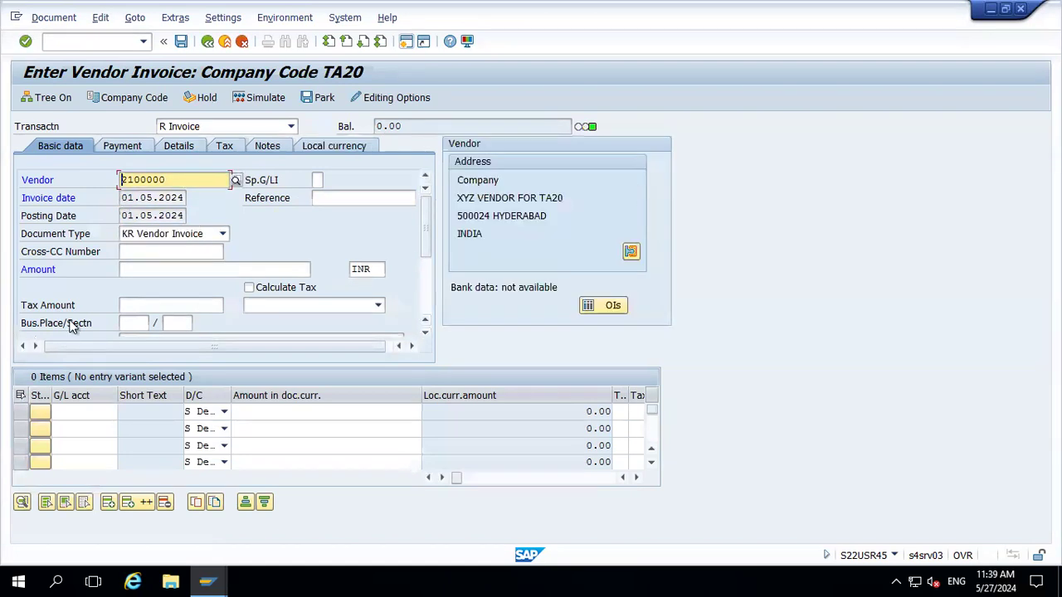
Step: Enter an invoice amount of 150000 INR, confirm it and open the payment details
left_click(142, 270)
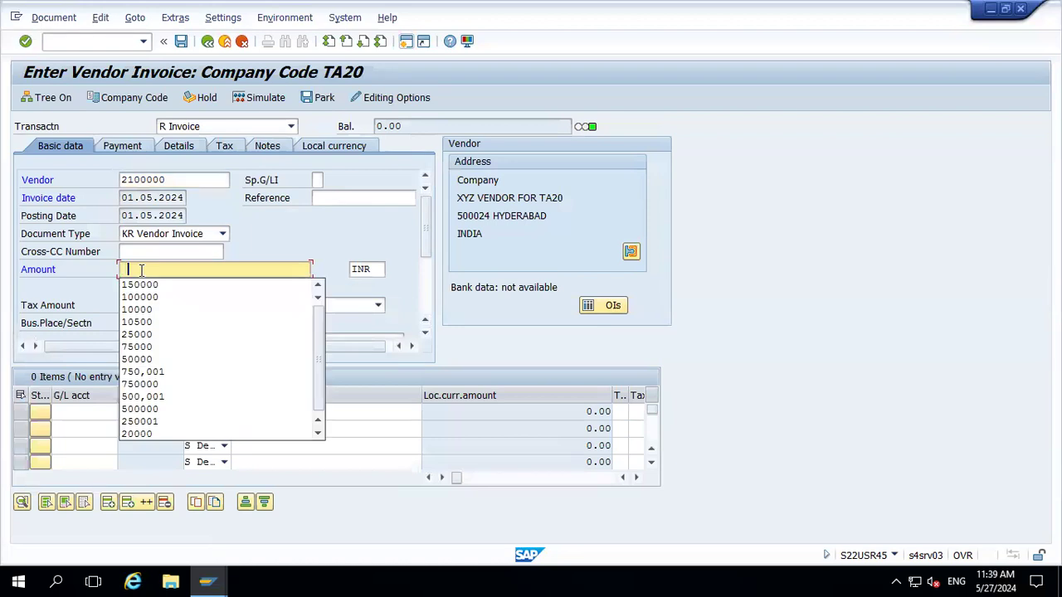
key("Down")
key("Return")
key("Return")
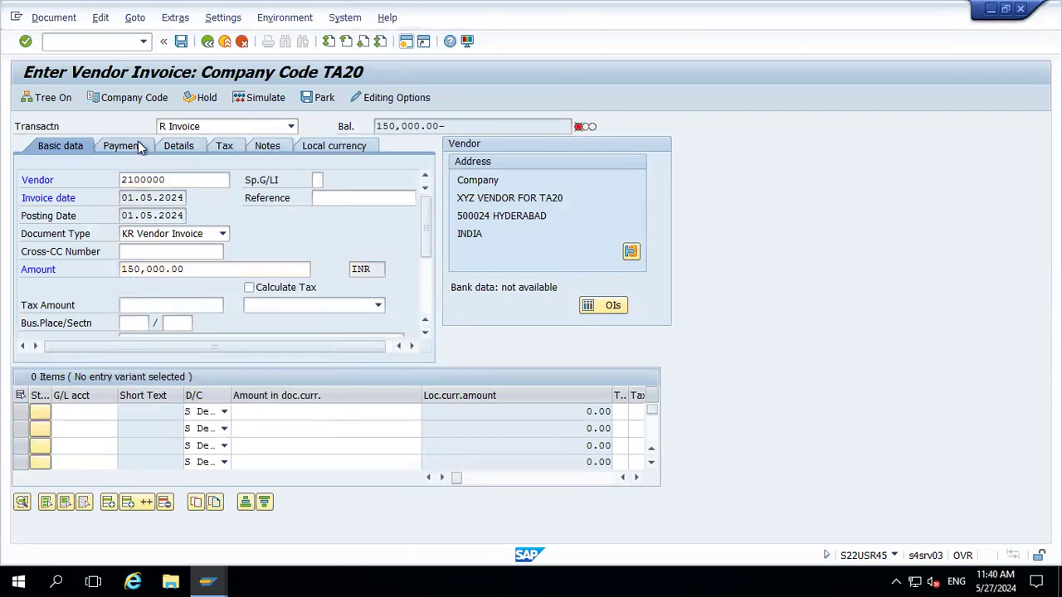
left_click(123, 145)
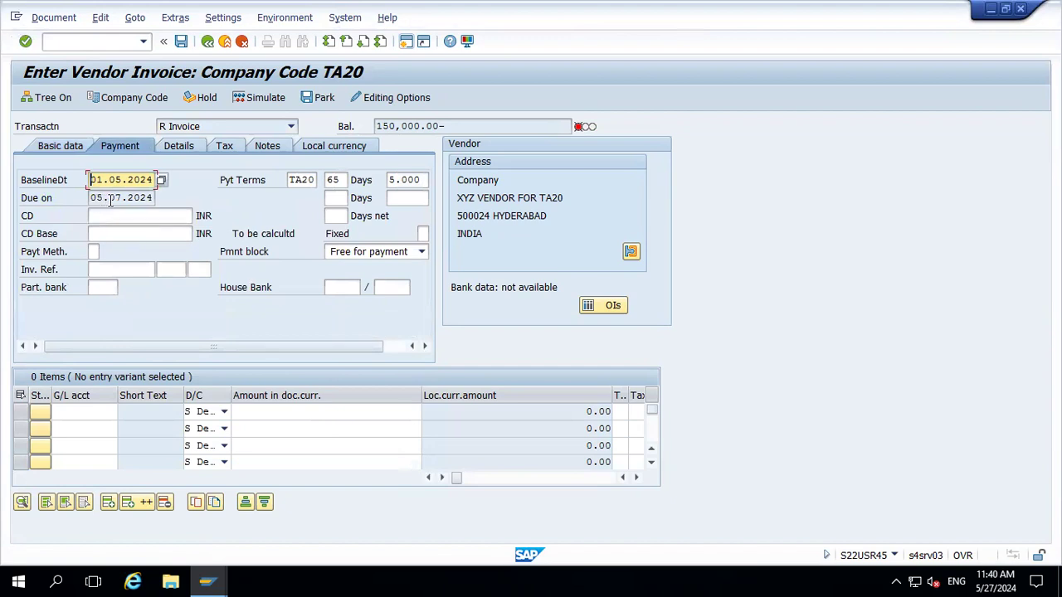
Step: In the TA20 payment terms, clear the first term's fixed day and additional months and set its number of days to 10
key("alt+Tab")
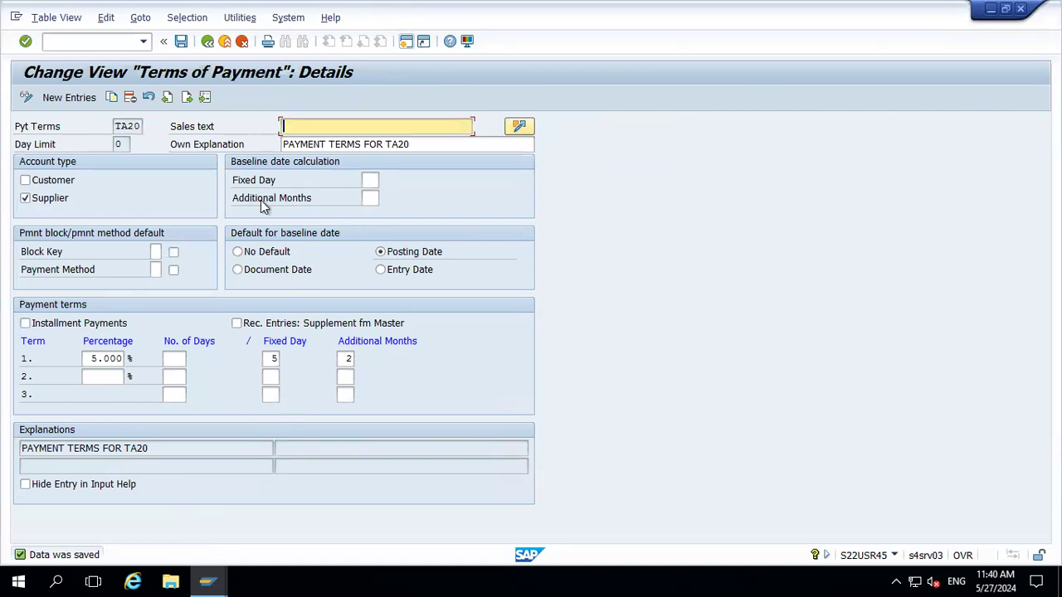
left_click(277, 359)
key("BackSpace")
key("Tab")
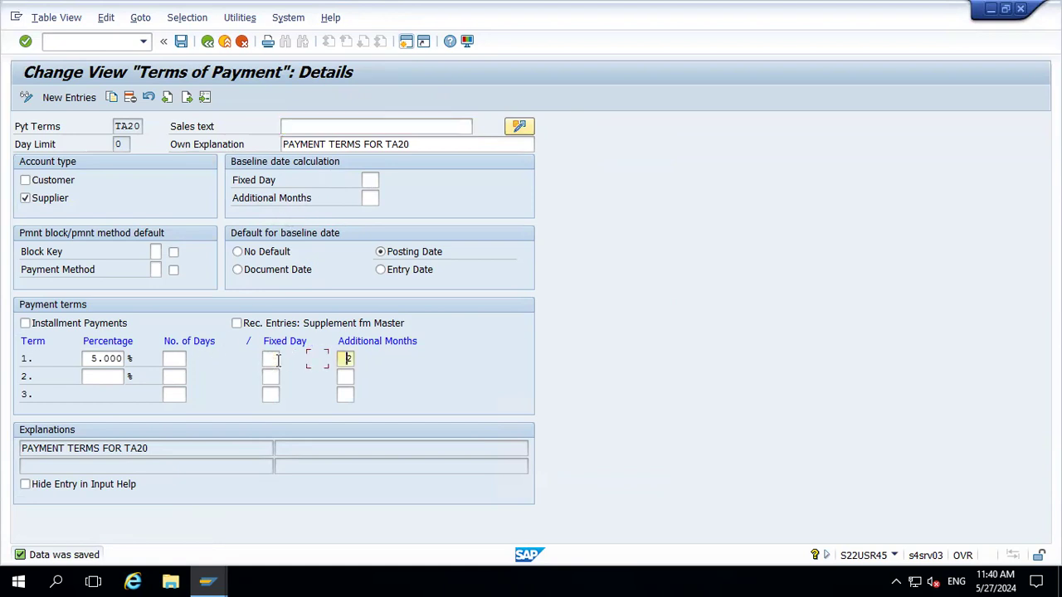
key("Delete")
left_click(170, 359)
type("10")
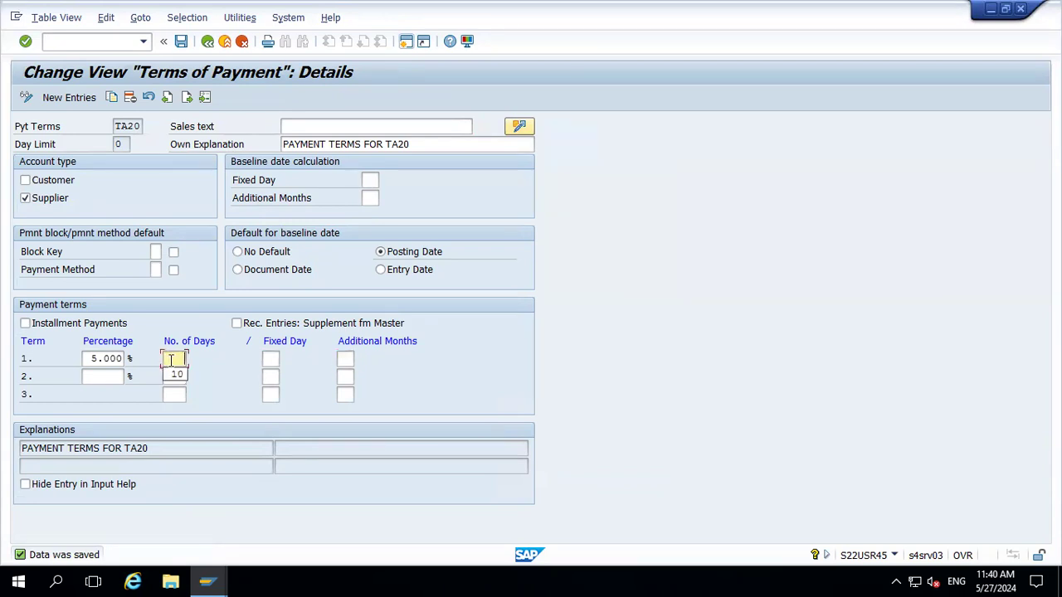
key("Return")
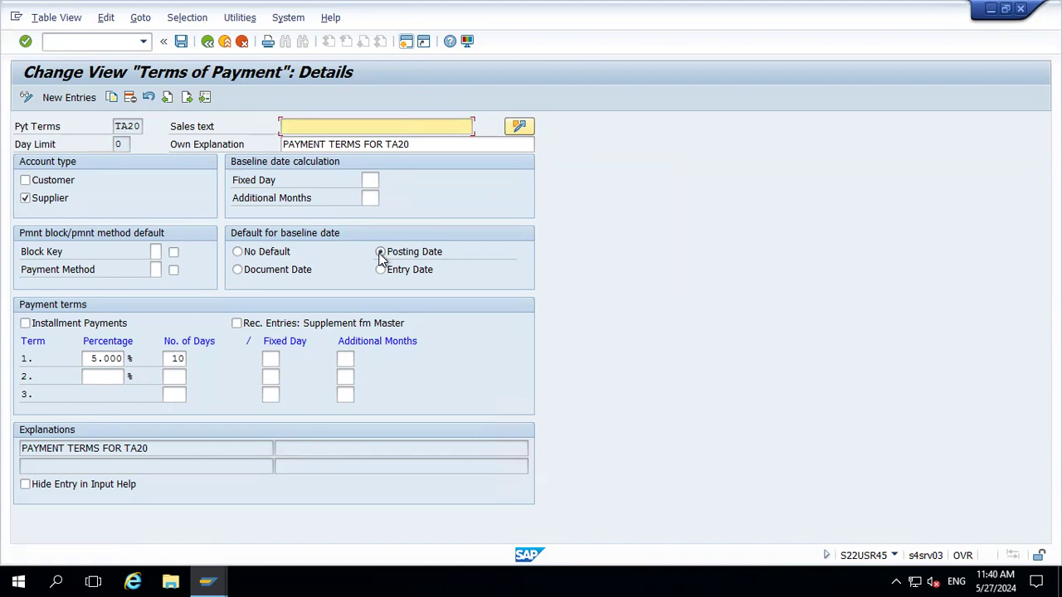
Step: Set the fixed day for the baseline date calculation to 10 and save the payment terms
left_click(372, 182)
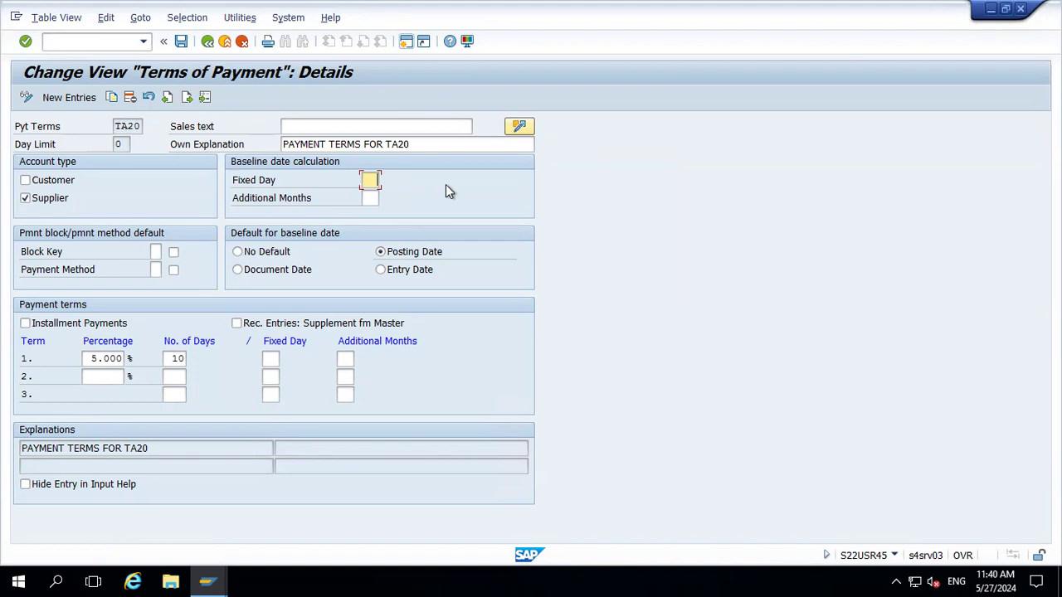
type("0")
key("Return")
left_click(181, 41)
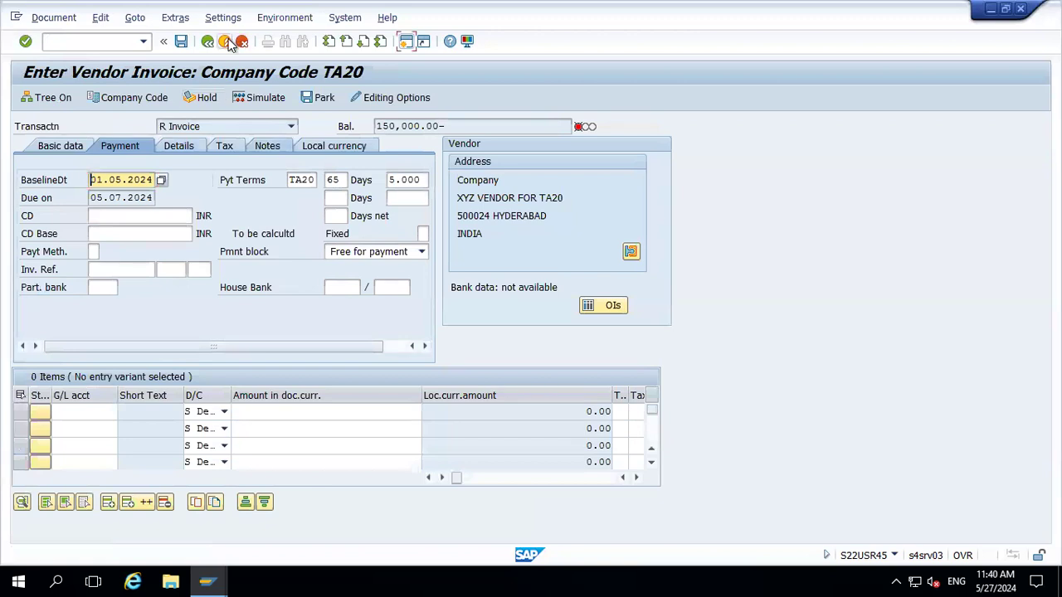
Step: Exit the current vendor invoice without keeping its data and start a new one with FB60
left_click(225, 41)
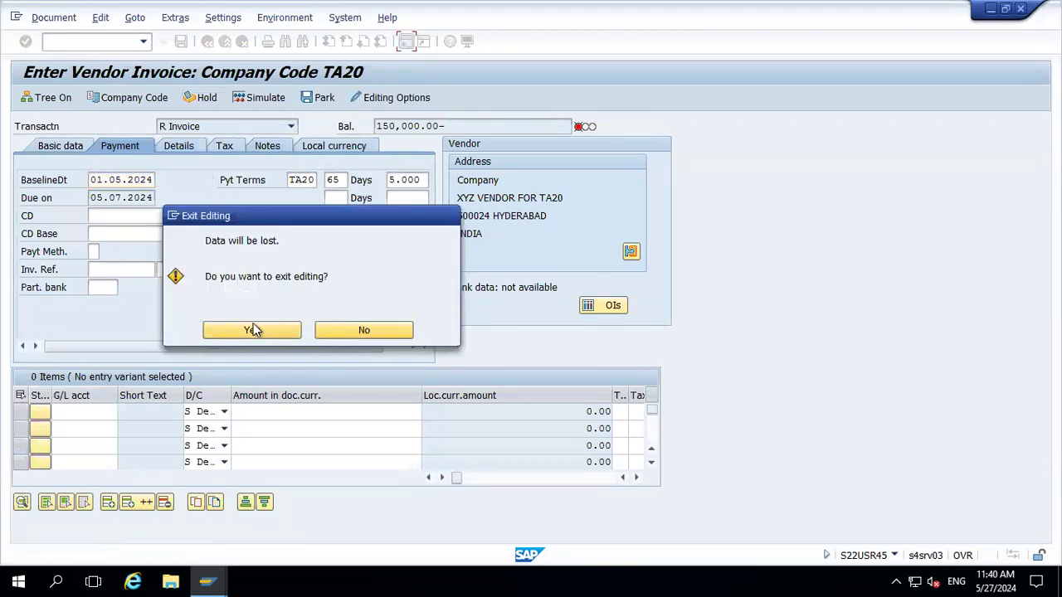
left_click(253, 329)
type("fb")
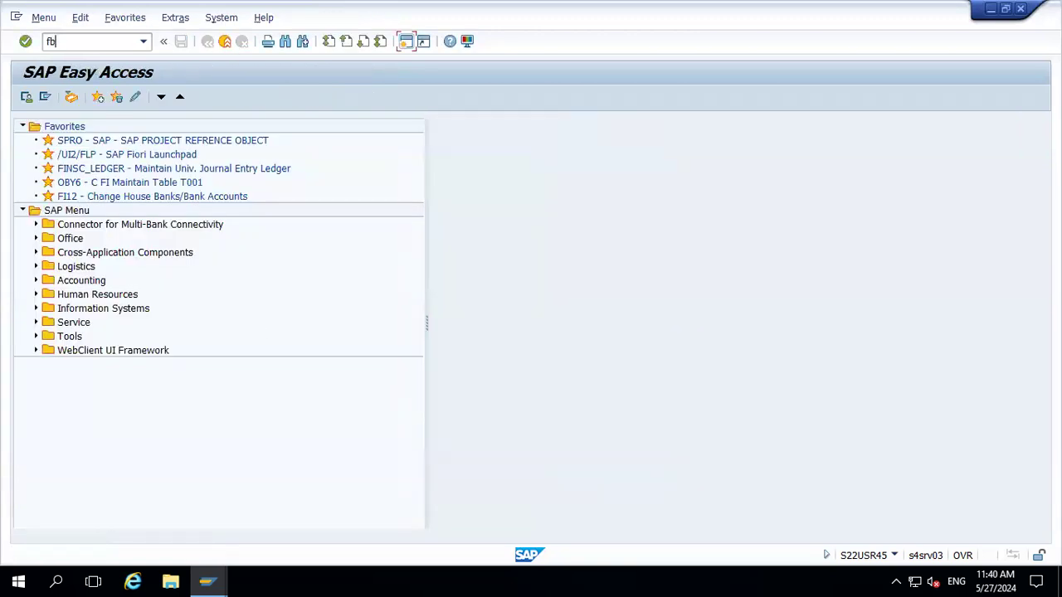
type("60")
key("Return")
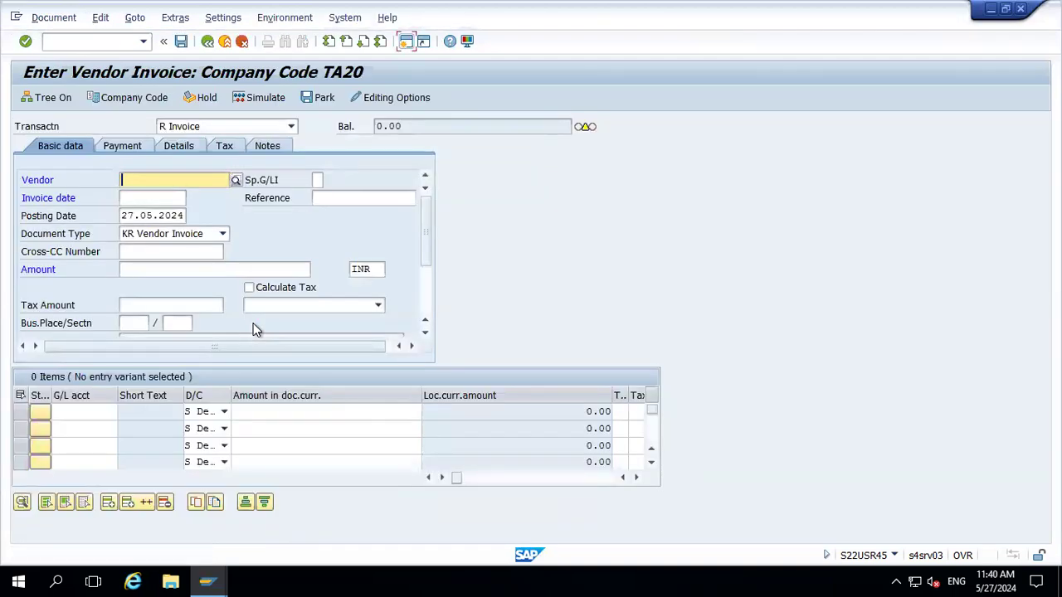
Step: Fill in the TA20 vendor and set the invoice date to 01.05.2024
key("Down")
key("Return")
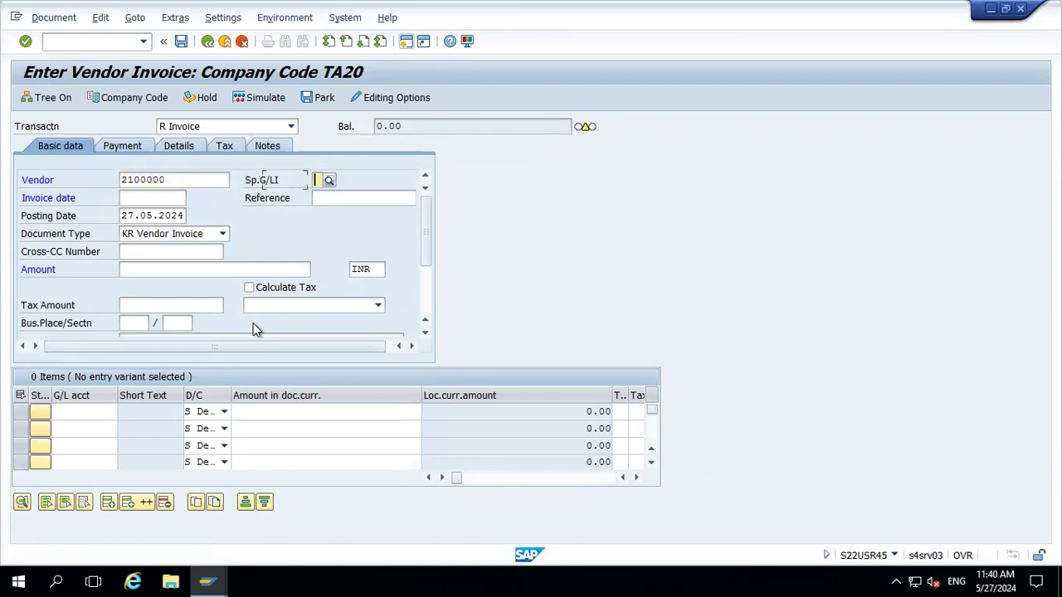
key("Tab")
key("Down")
key("Return")
Step: Change the posting date to 01.05.2024 and confirm the invoice header
key("Tab")
key("Tab")
key("Delete")
key("Delete")
key("Delete")
key("Delete")
key("Delete")
key("Delete")
key("Delete")
key("Delete")
key("Delete")
key("Delete")
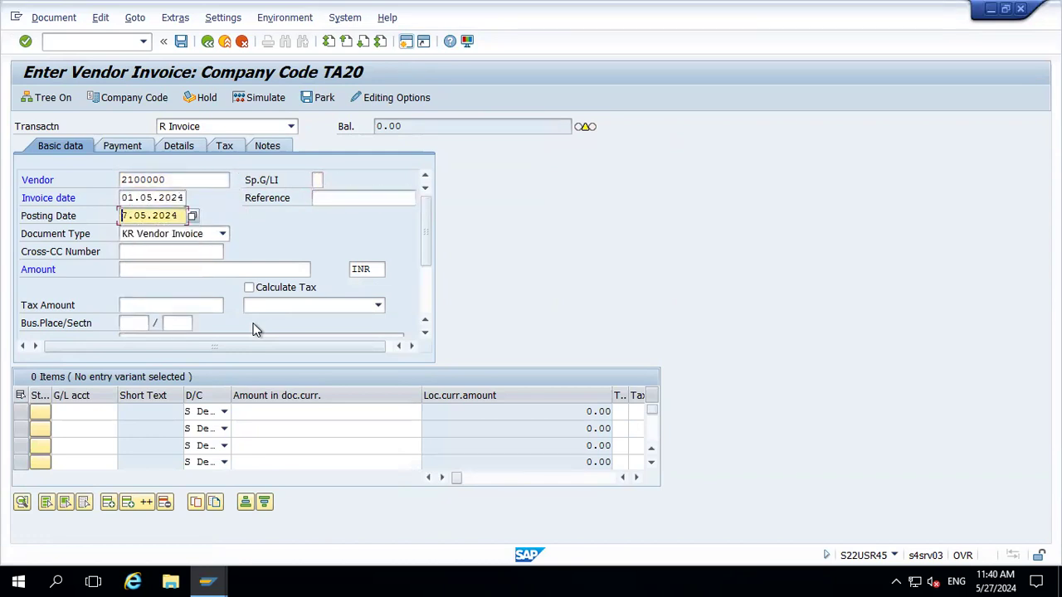
key("Down")
key("Return")
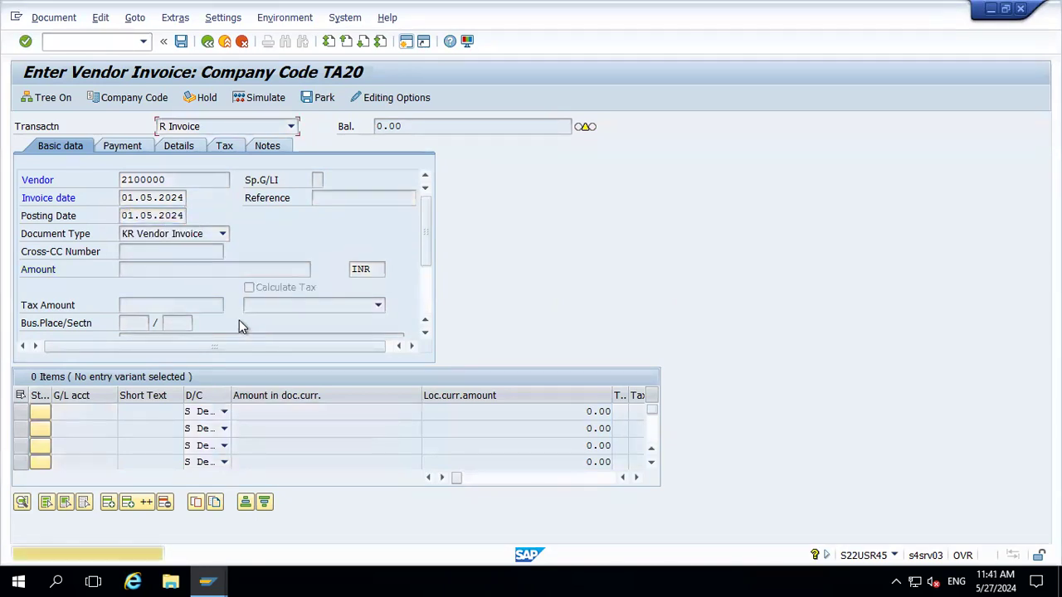
key("Return")
Step: Set the invoice amount to 150000 INR, then check the baseline date in the payment details against the basic data
left_click(176, 270)
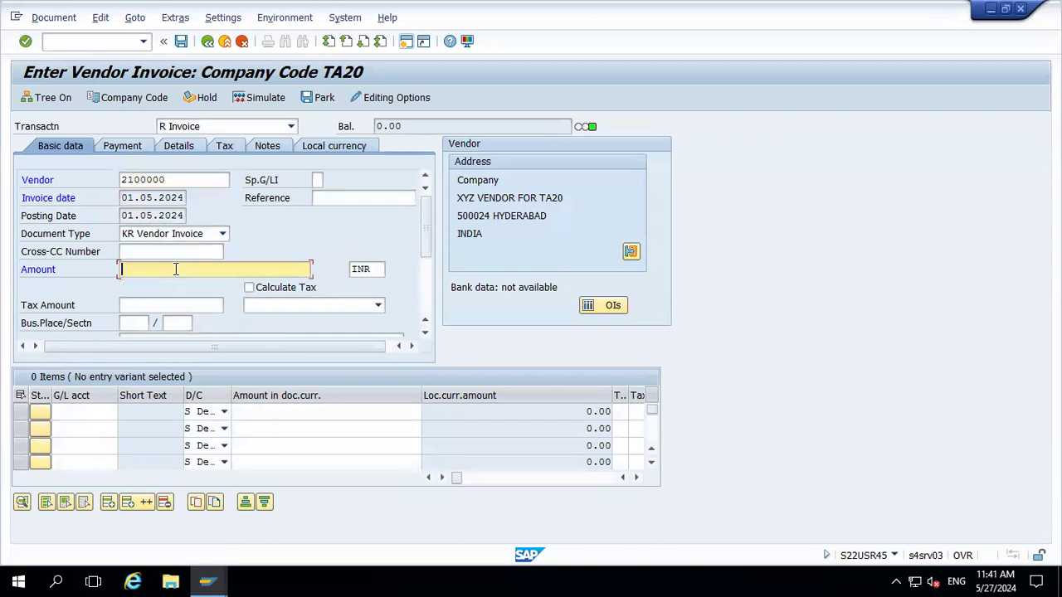
key("space")
key("Down")
key("Return")
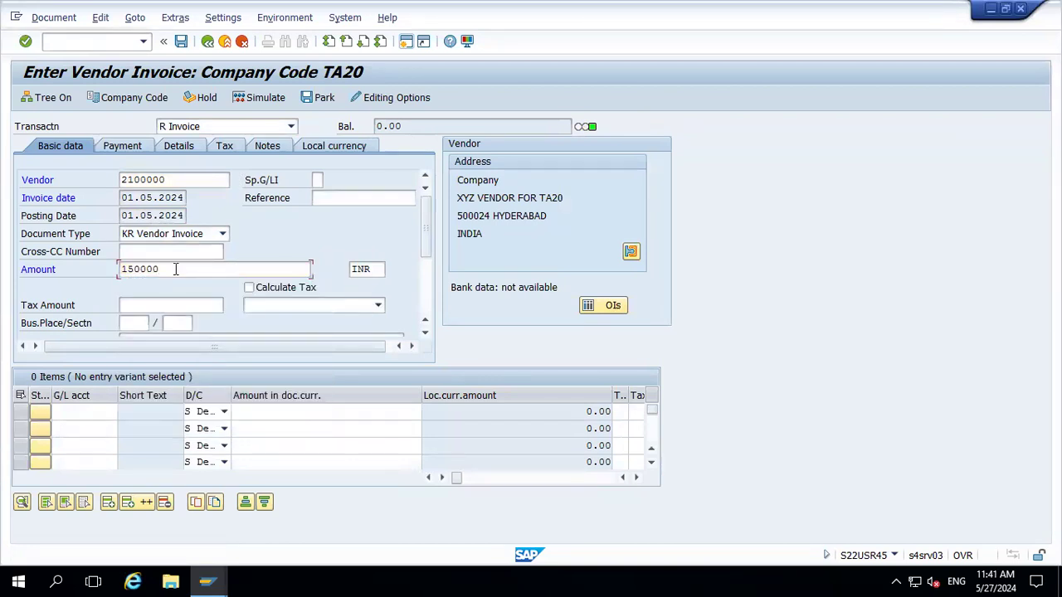
key("Return")
left_click(132, 147)
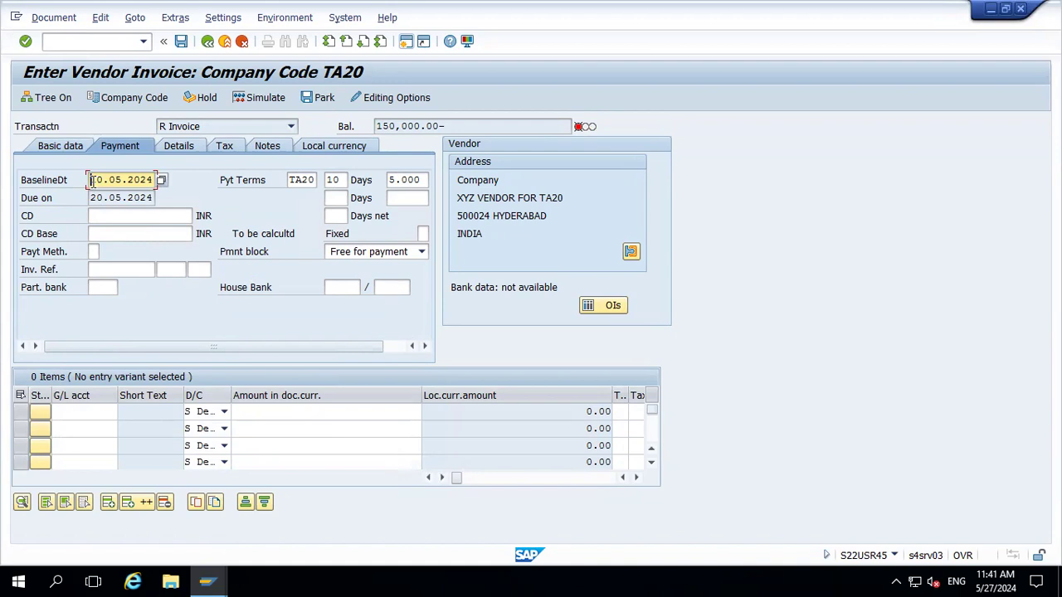
left_click(74, 147)
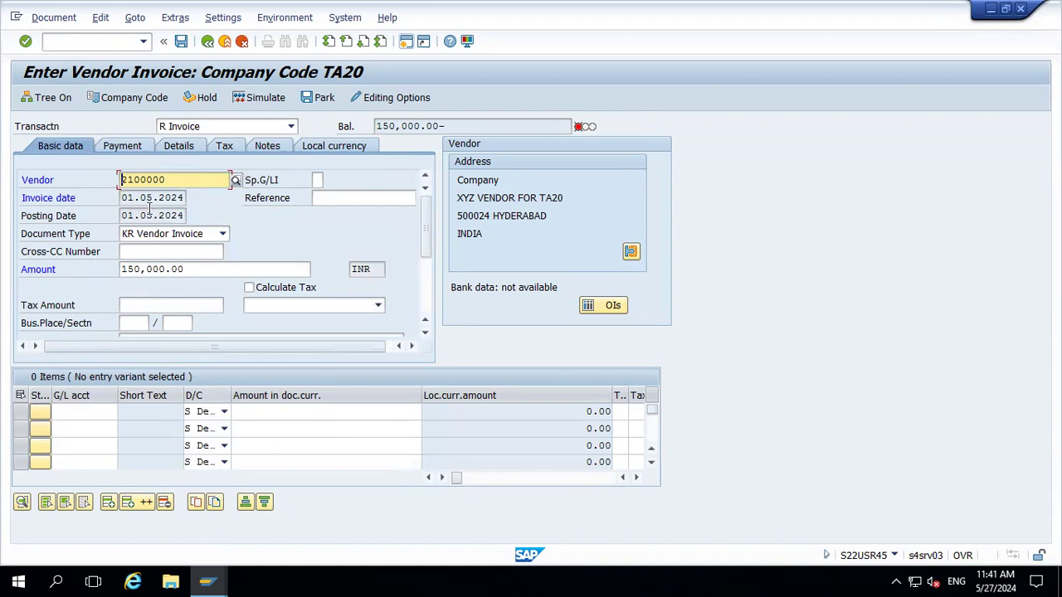
Step: Set the additional months for the TA20 baseline date calculation to 1 and save the payment terms
key("alt+Tab")
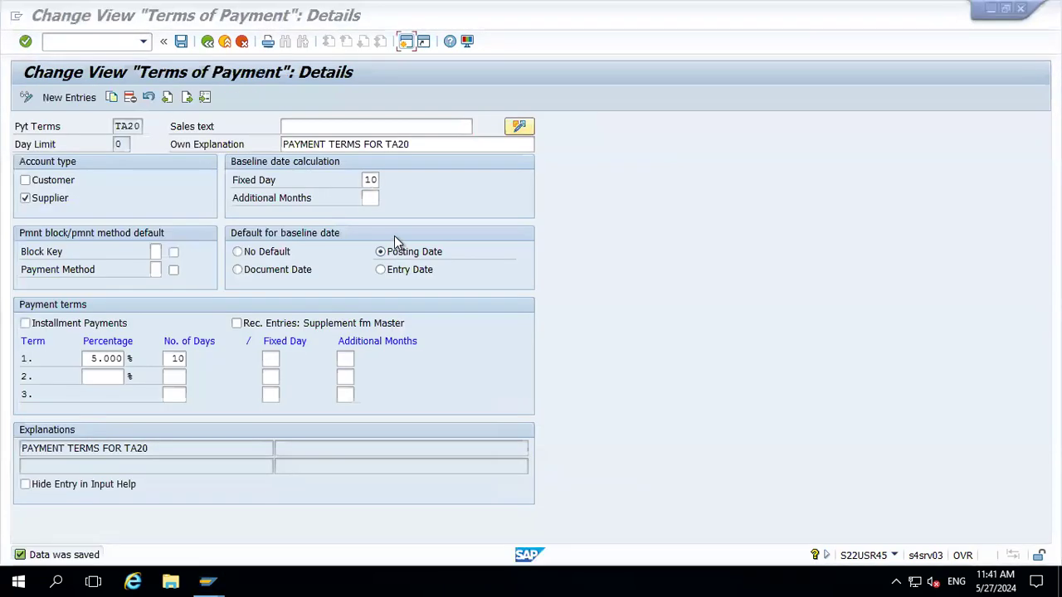
left_click(370, 198)
key("Return")
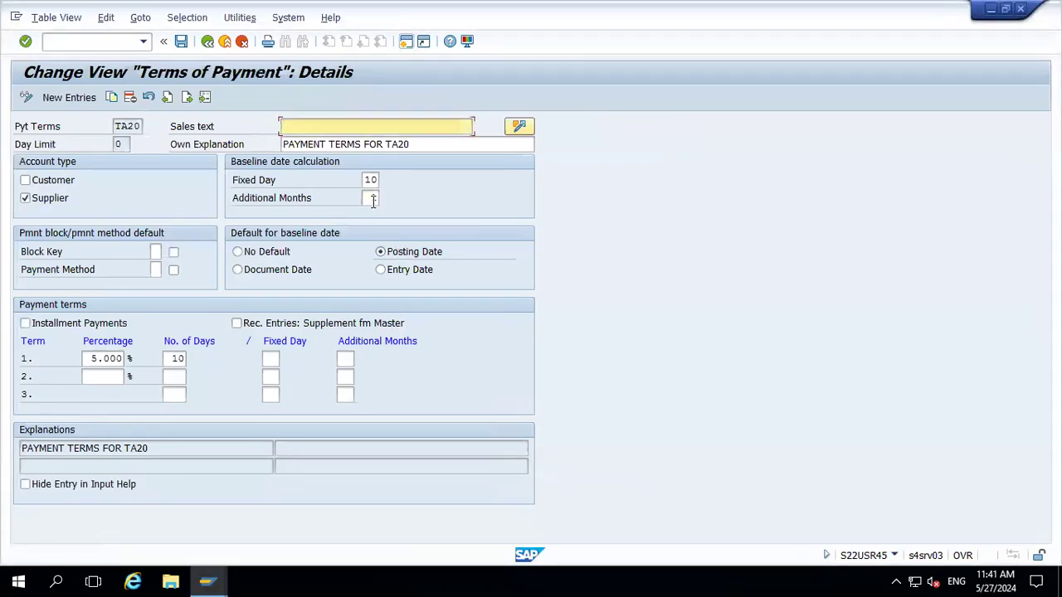
left_click(181, 42)
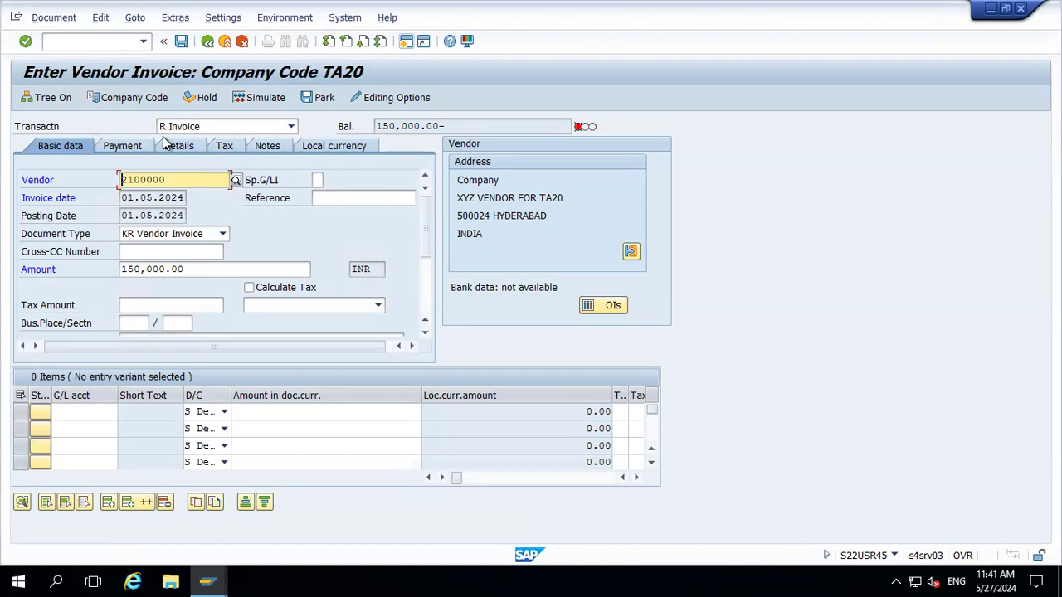
Step: Discard the current vendor invoice and reopen vendor invoice entry with FB60
left_click(223, 42)
left_click(240, 334)
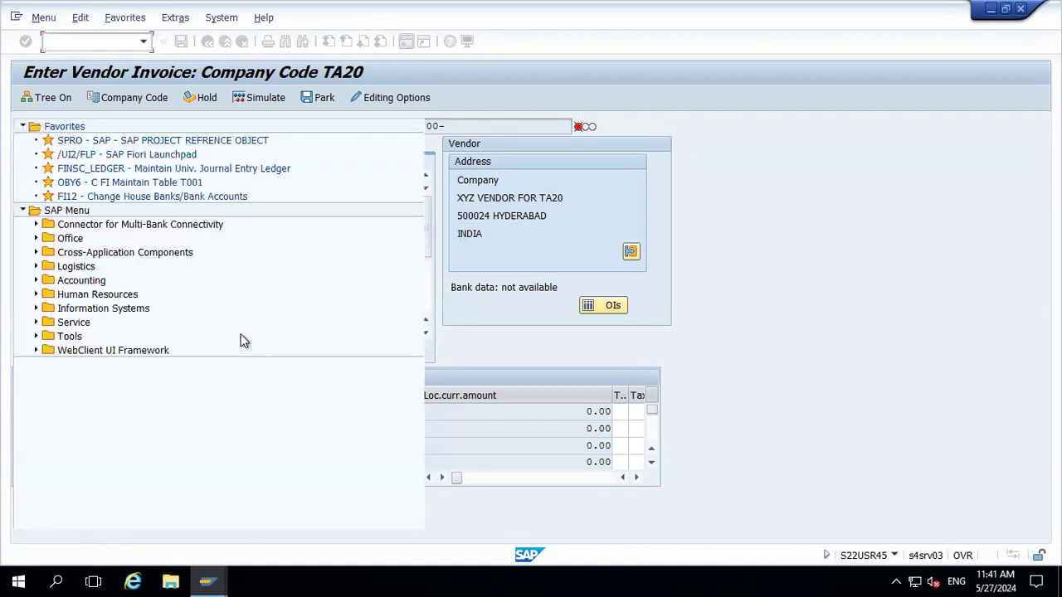
type("fb60")
key("Return")
Step: Enter the TA20 vendor and an invoice date of 01.05.2024
type("2100000")
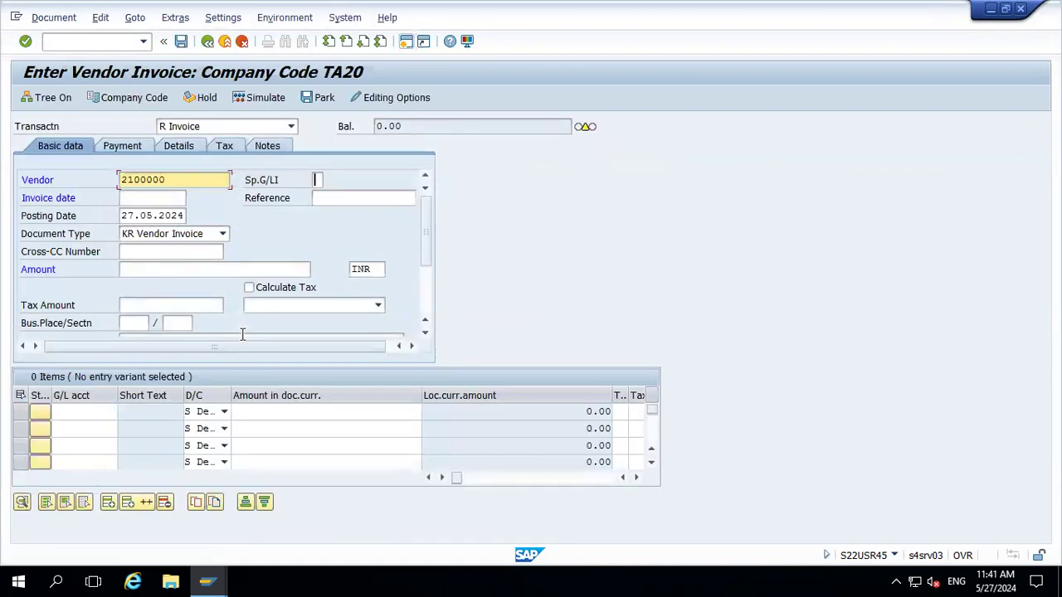
key("Tab")
key("space")
key("Down")
Step: Set the posting date to 01.05.2024, confirm the header and open the invoice's payment details
key("Tab")
key("Delete")
key("Delete")
key("Delete")
key("Delete")
key("Delete")
key("Delete")
key("Delete")
key("Delete")
key("Delete")
key("Delete")
key("space")
key("Down")
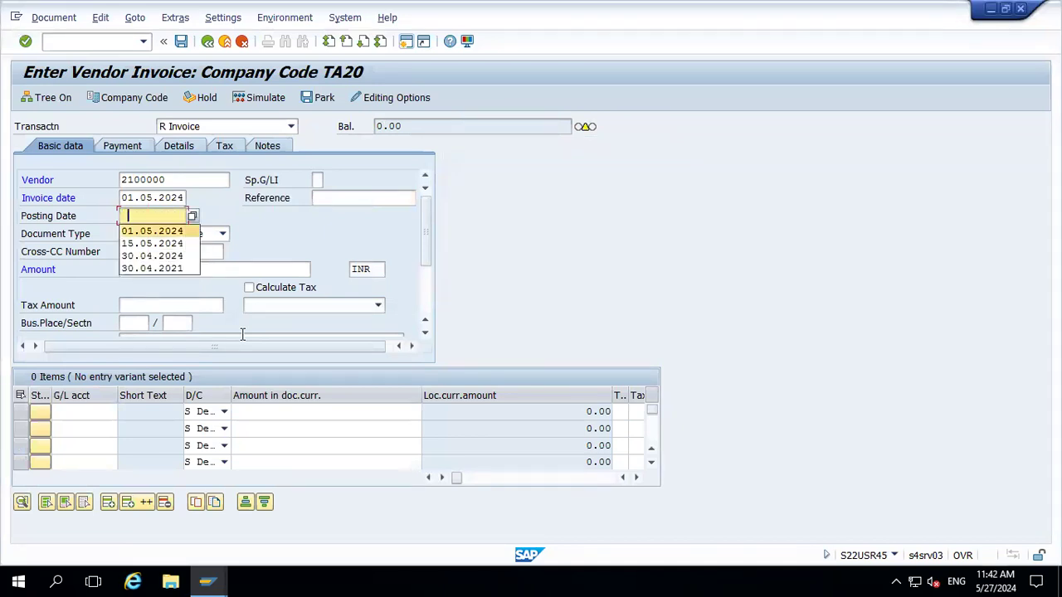
key("Tab")
key("Return")
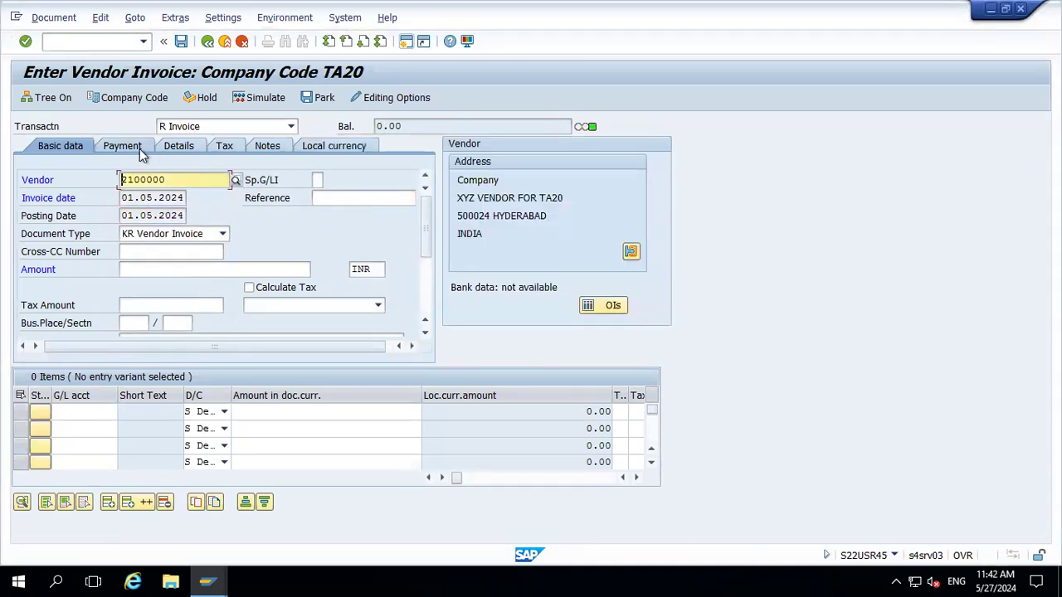
left_click(139, 150)
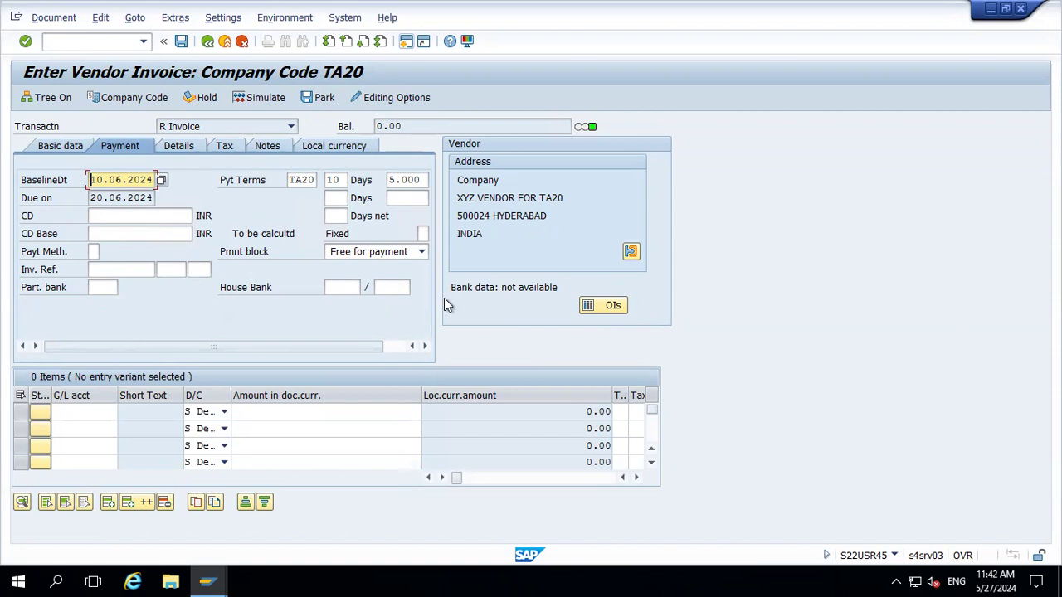
Step: Clear the fixed day and additional months from the TA20 baseline date calculation
key("alt+Tab")
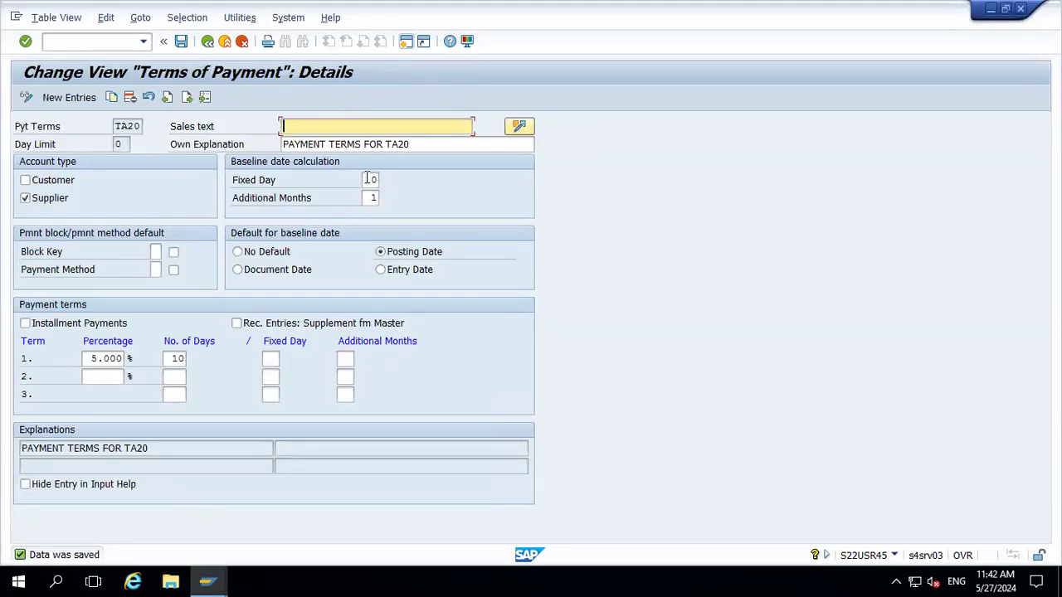
left_click(368, 179)
key("Delete")
key("Delete")
key("Tab")
key("Delete")
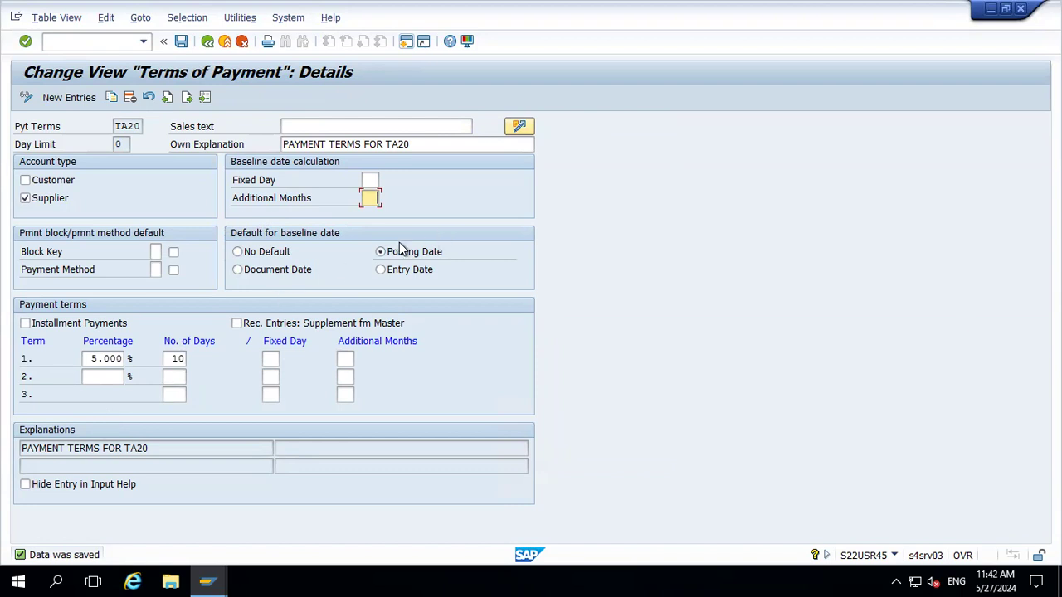
Step: Review the block key and payment method defaults, then switch to the ACCOUNTS PAYABLE workbook in Excel
left_click(155, 250)
left_click(155, 270)
mouse_move(702, 5)
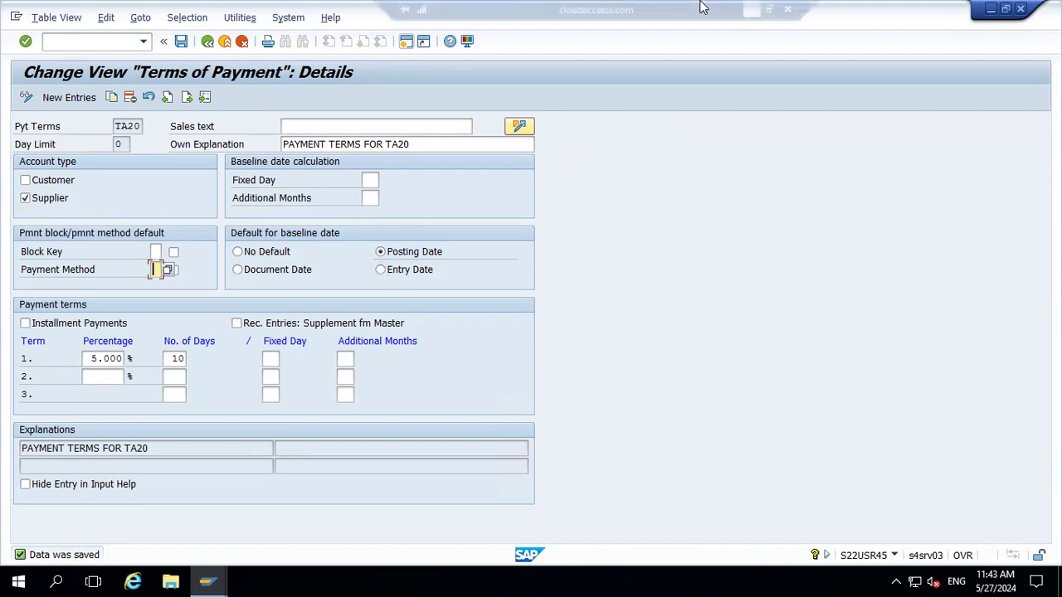
left_click(746, 9)
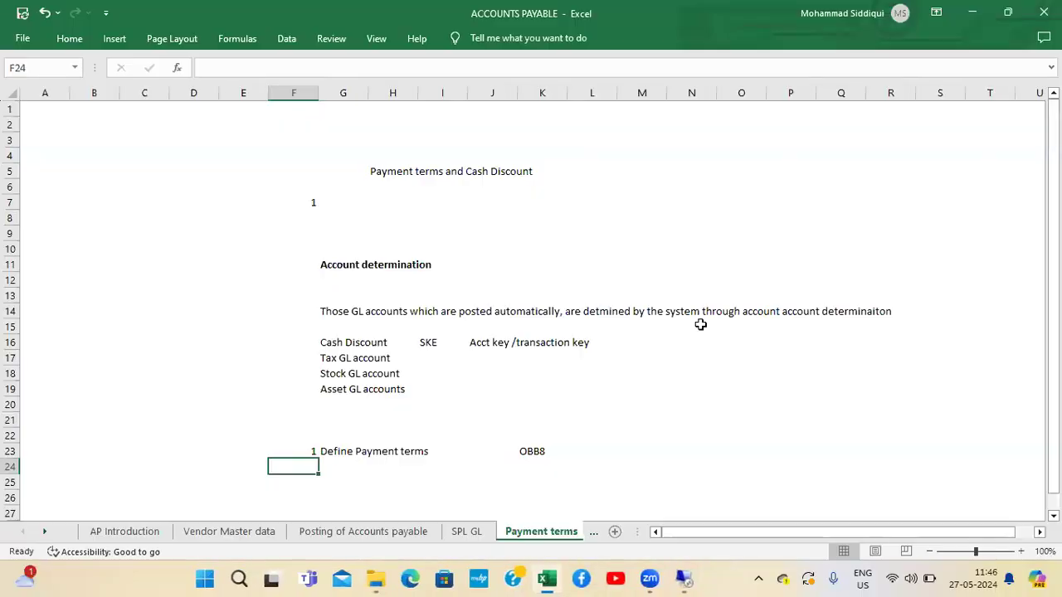